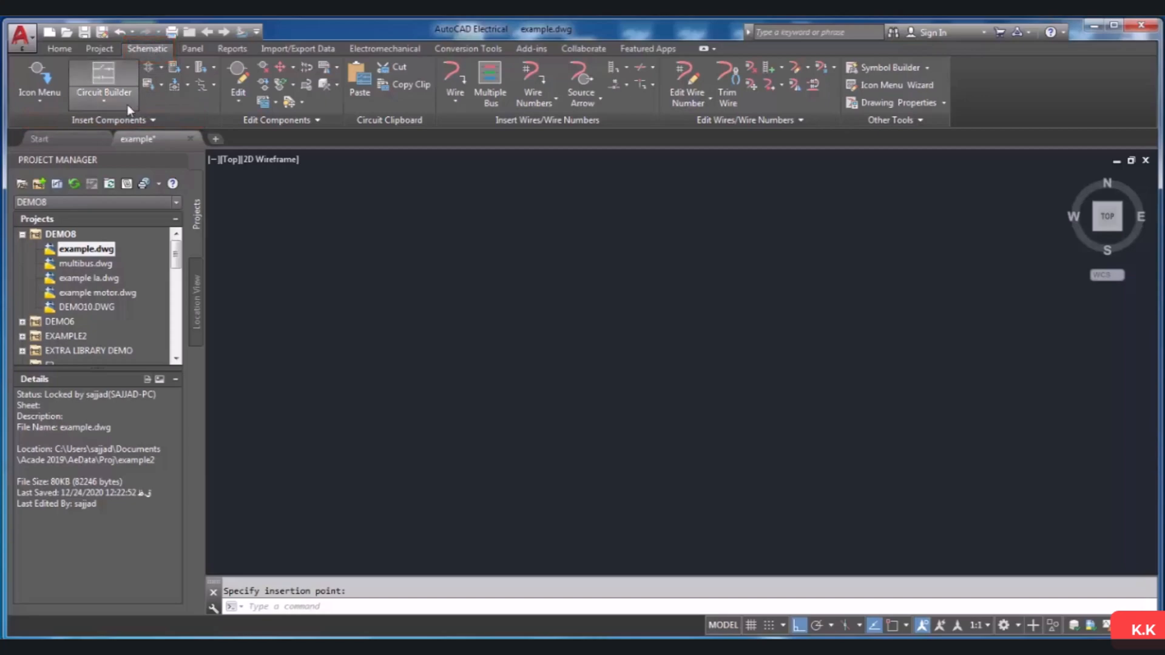
Examine the NFPA schematic symbol library, including motor control, pressure/temperature, selector and illuminated selector switch categories.
{"action": "left_click", "coordinate": [51, 73]}
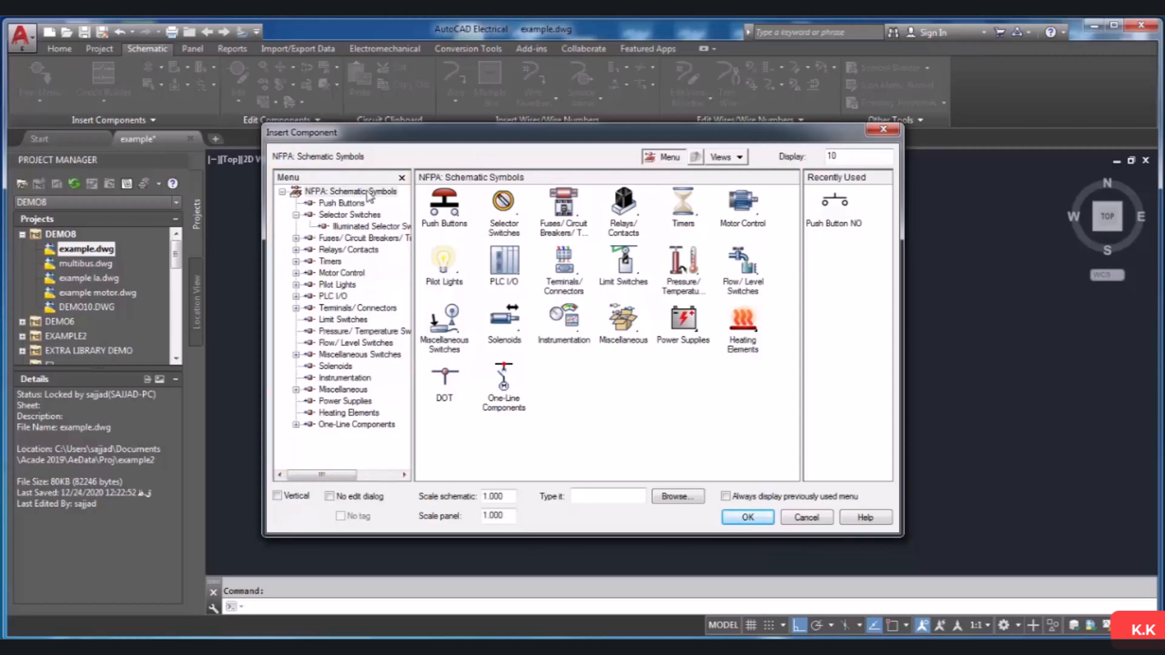
{"action": "left_click", "coordinate": [326, 242]}
{"action": "left_click", "coordinate": [343, 273]}
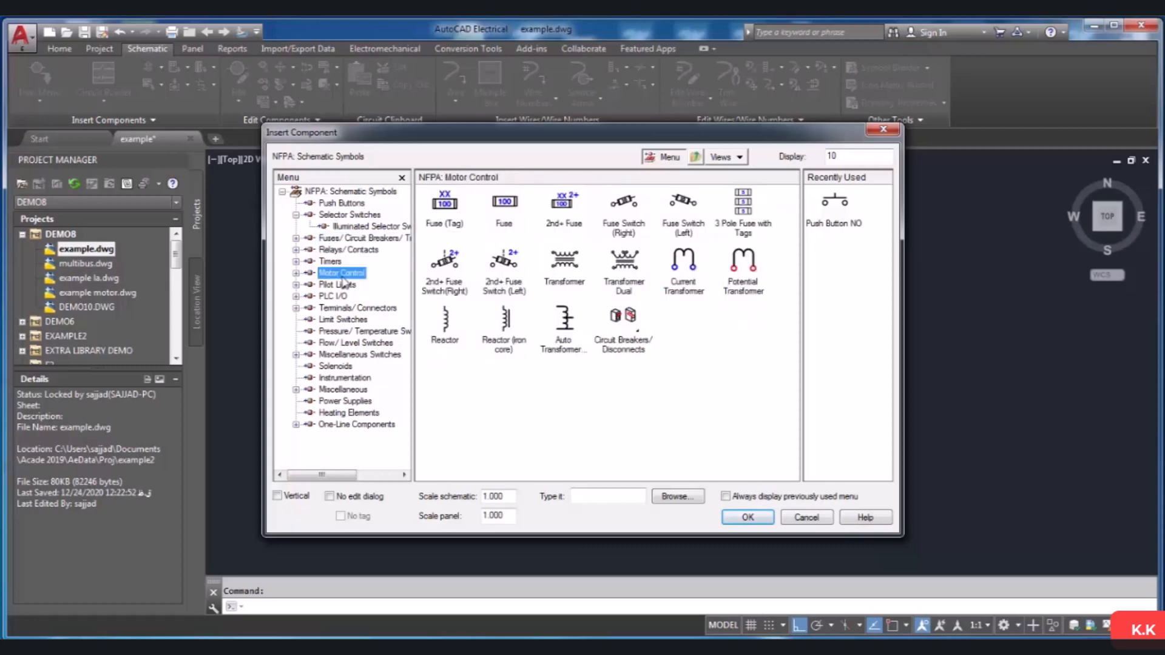
{"action": "left_click", "coordinate": [359, 331]}
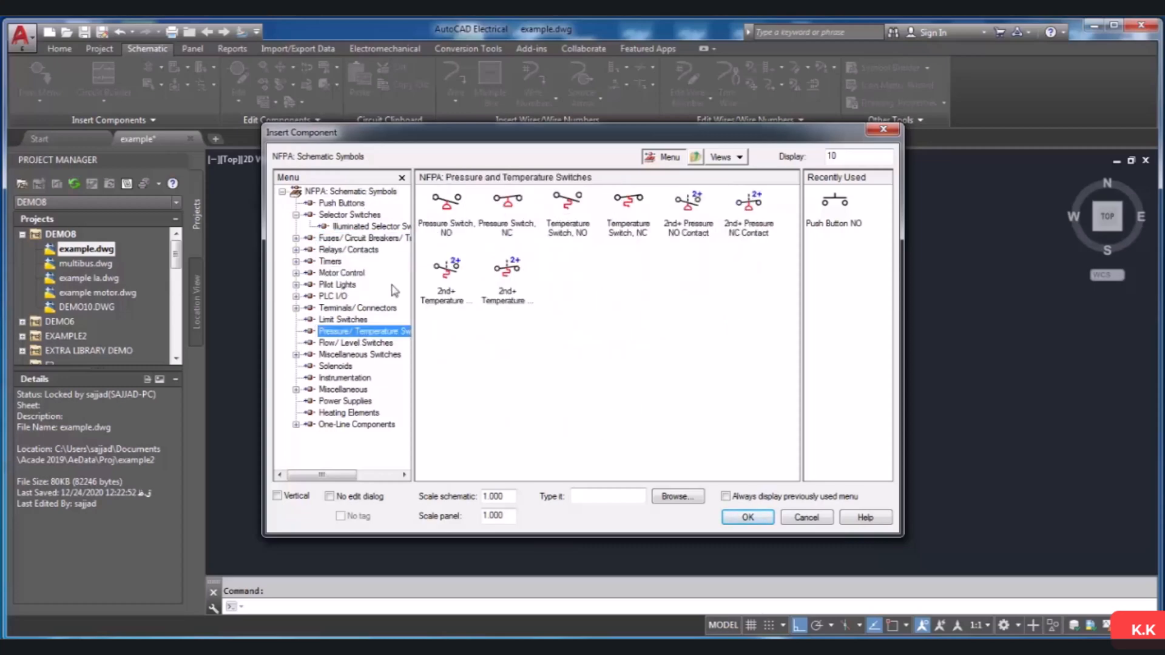
{"action": "left_click", "coordinate": [380, 193]}
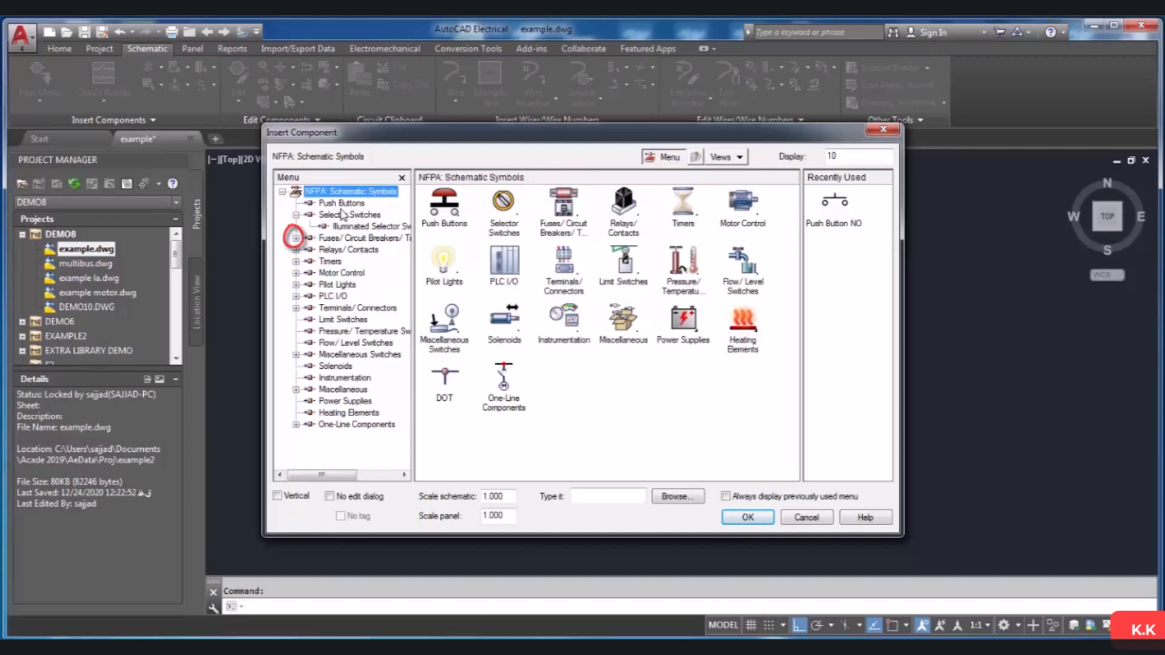
{"action": "left_click", "coordinate": [296, 239]}
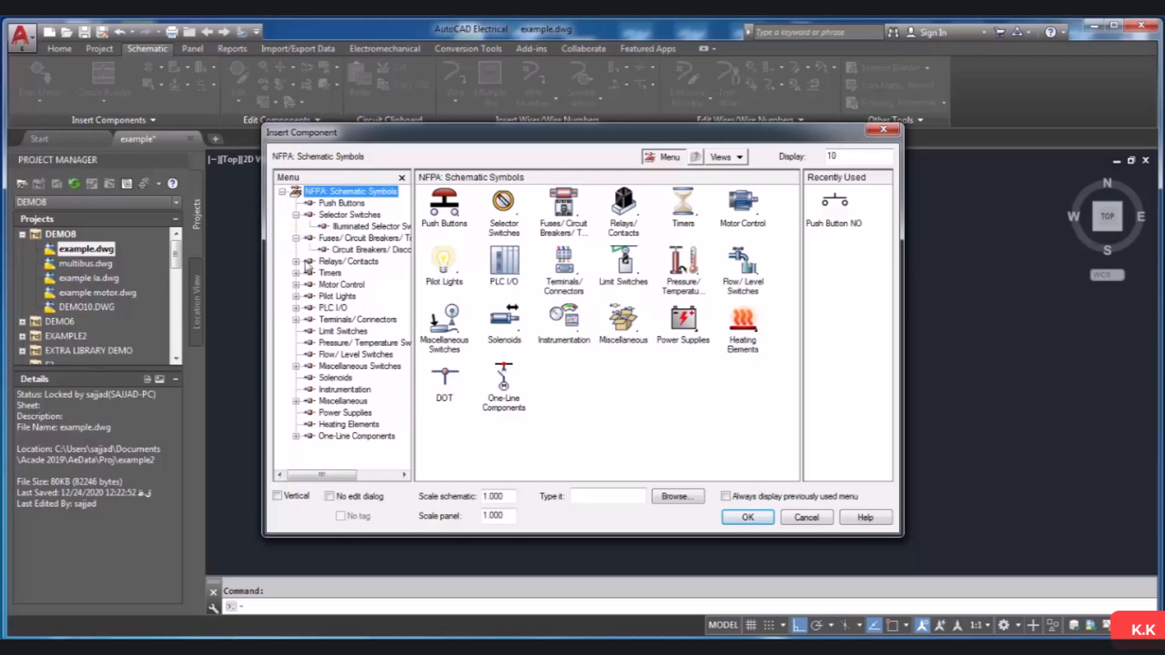
{"action": "left_click", "coordinate": [296, 262]}
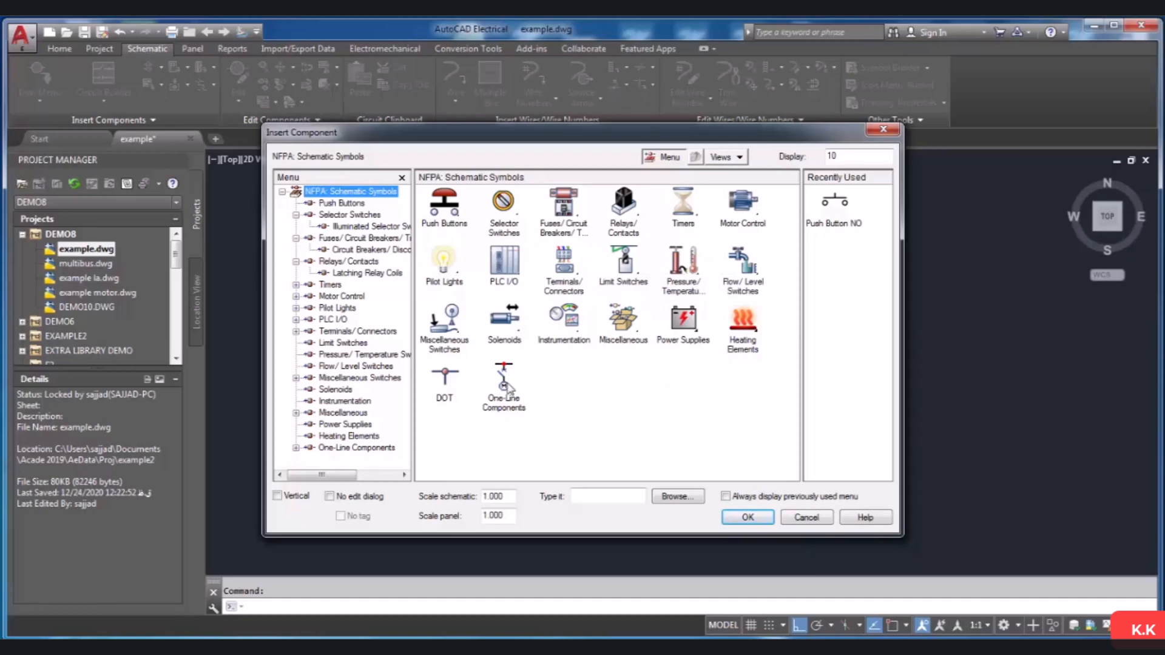
{"action": "left_click", "coordinate": [358, 215]}
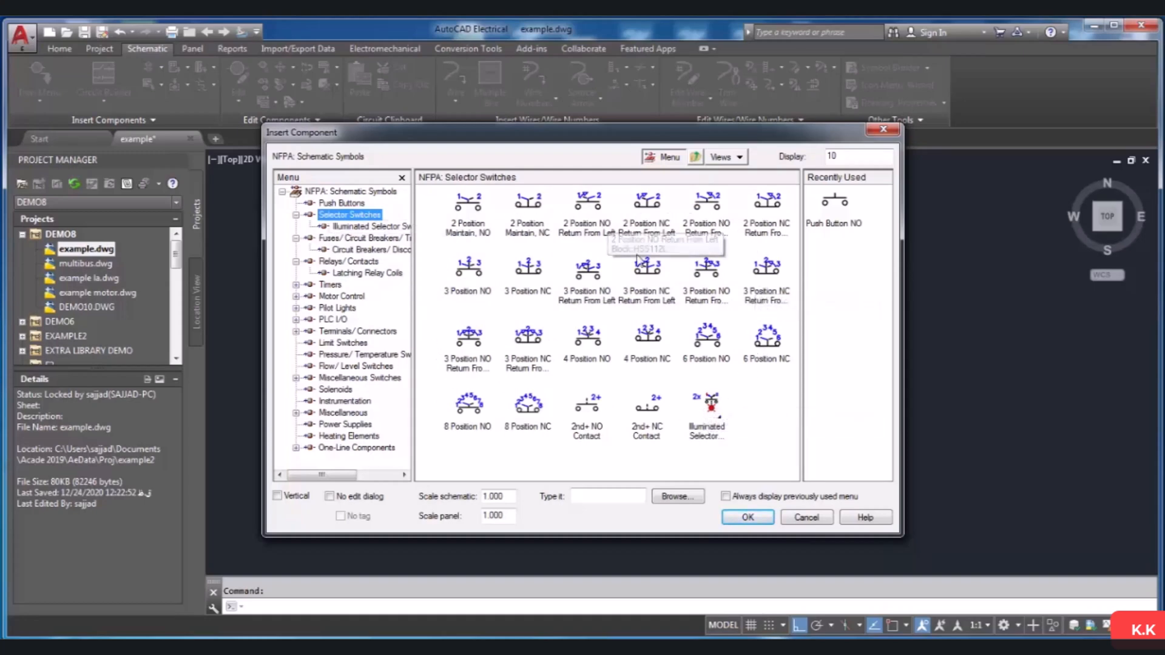
{"action": "left_click", "coordinate": [367, 226]}
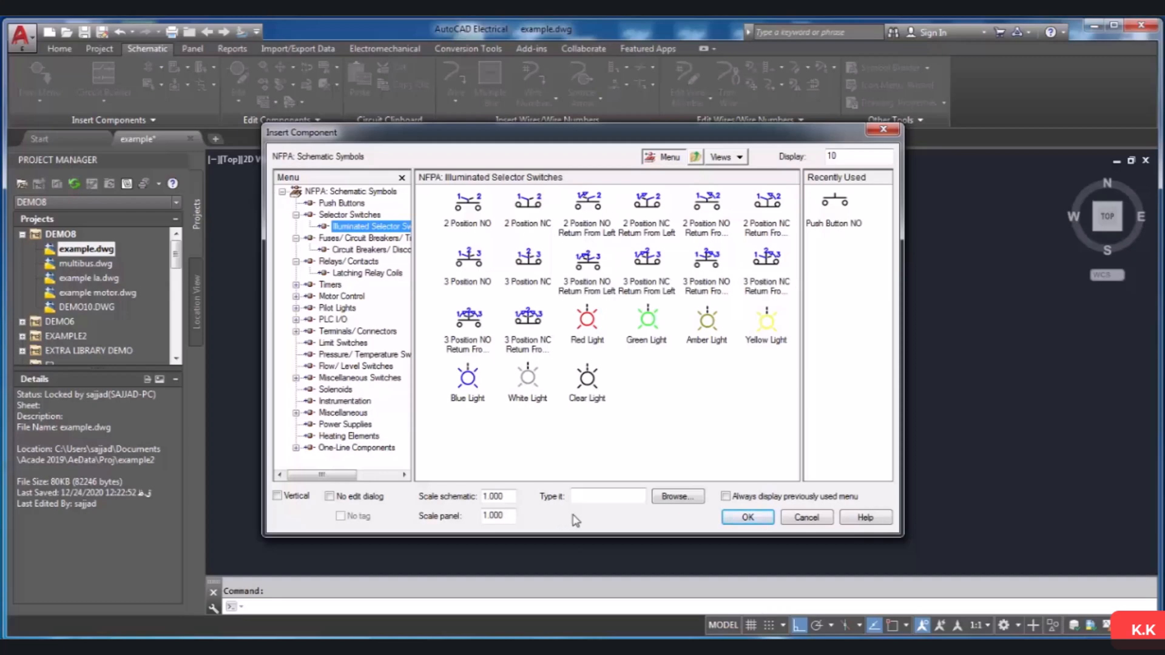
{"action": "left_click", "coordinate": [613, 497]}
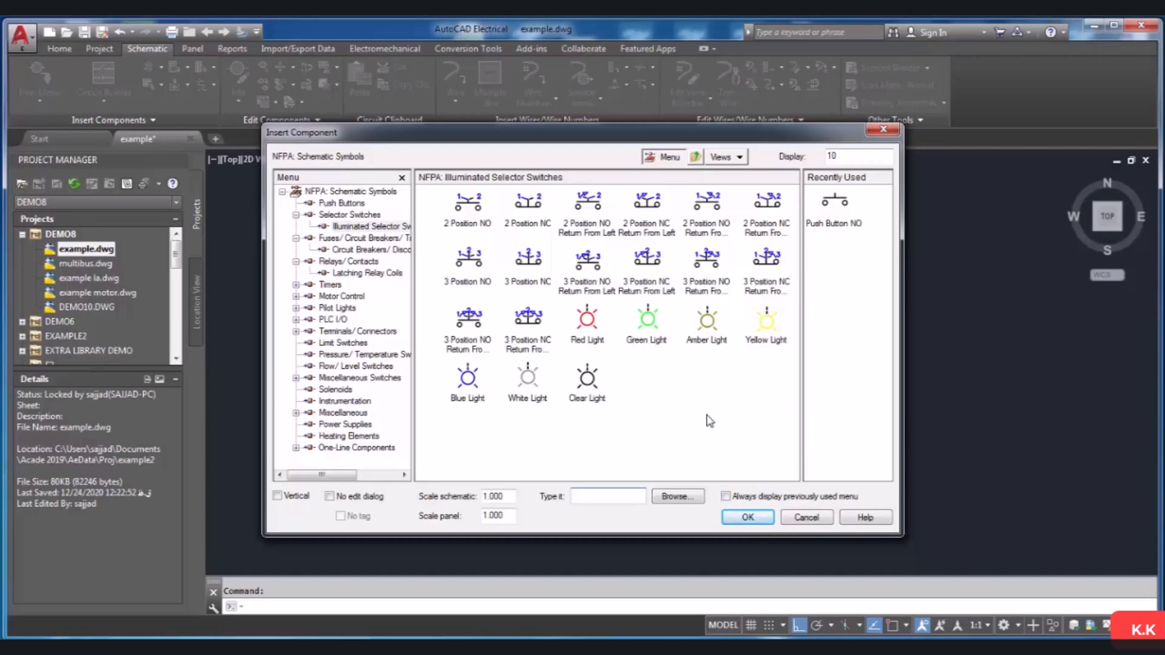
Insert a normally open push button in the empty drawing area with PUSH as its first description line.
{"action": "left_click", "coordinate": [363, 205]}
{"action": "left_click", "coordinate": [446, 219]}
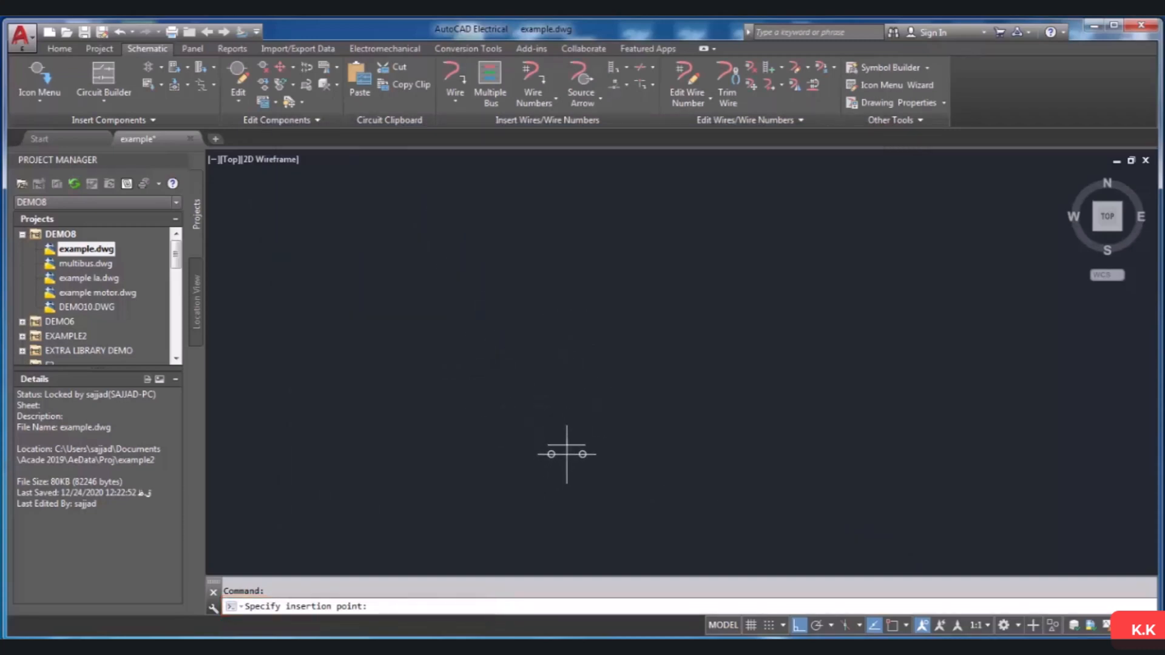
{"action": "left_click", "coordinate": [566, 446]}
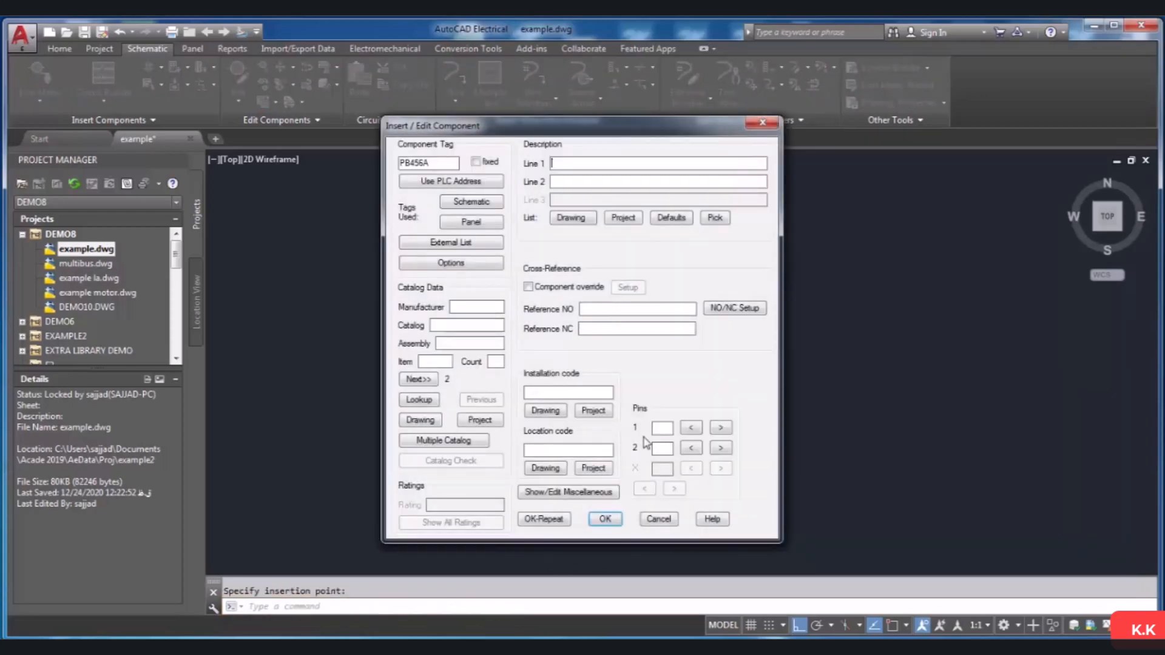
{"action": "left_click_drag", "start_coordinate": [667, 135], "coordinate": [926, 152]}
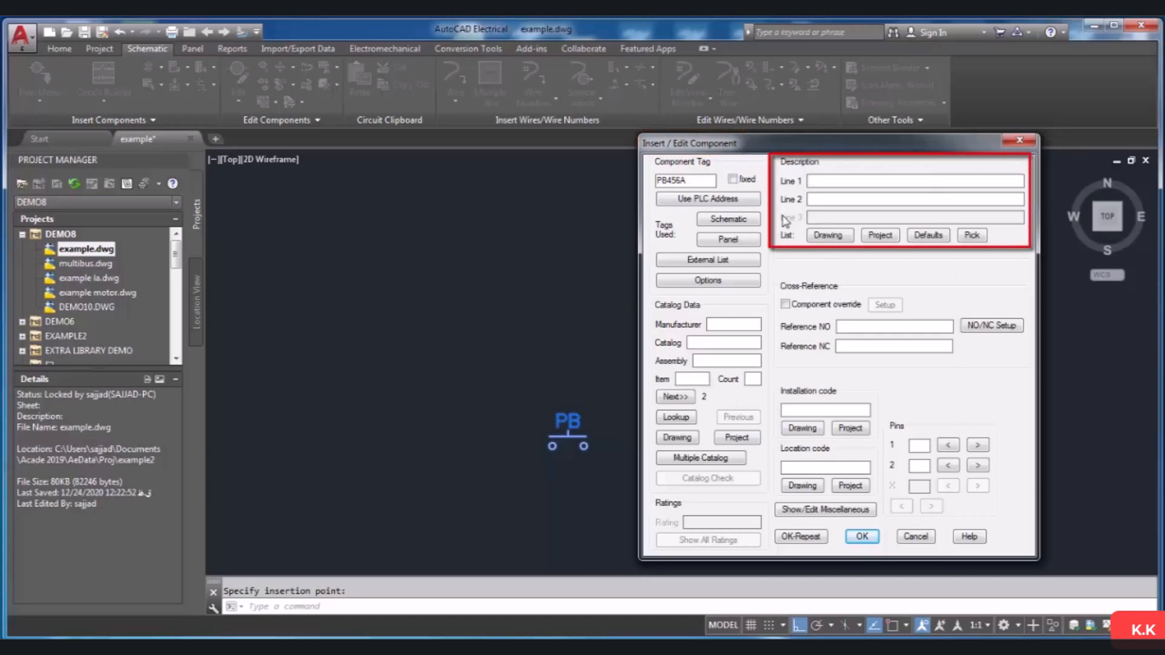
{"action": "left_click", "coordinate": [848, 182]}
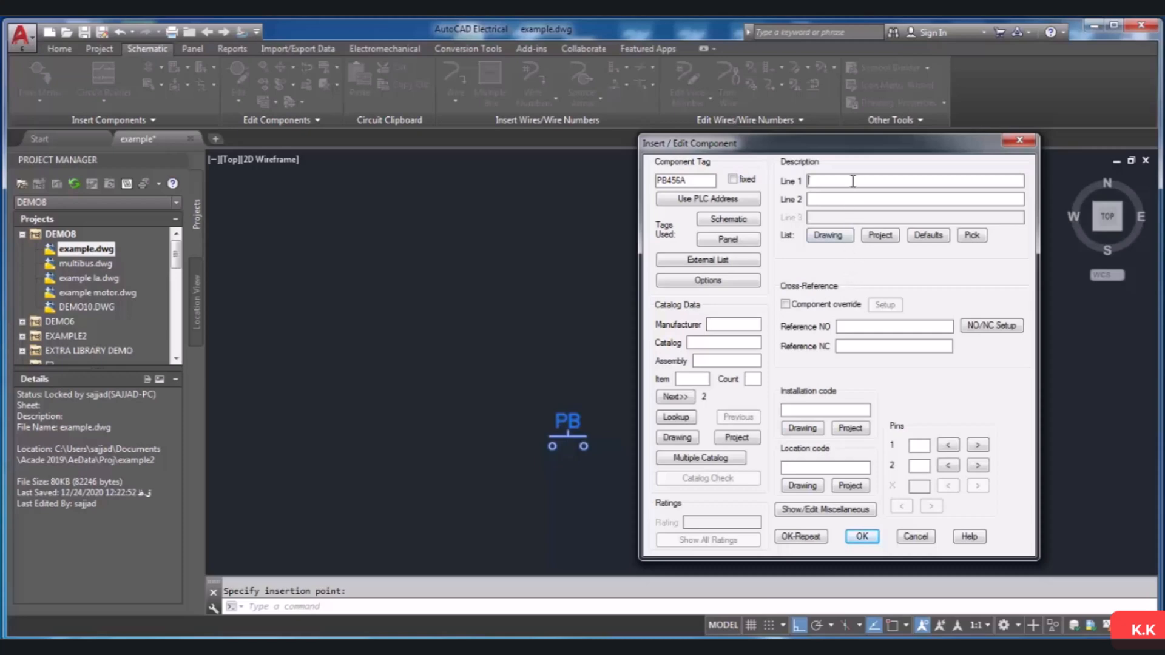
{"action": "type", "text": "push"}
{"action": "left_click", "coordinate": [860, 537]}
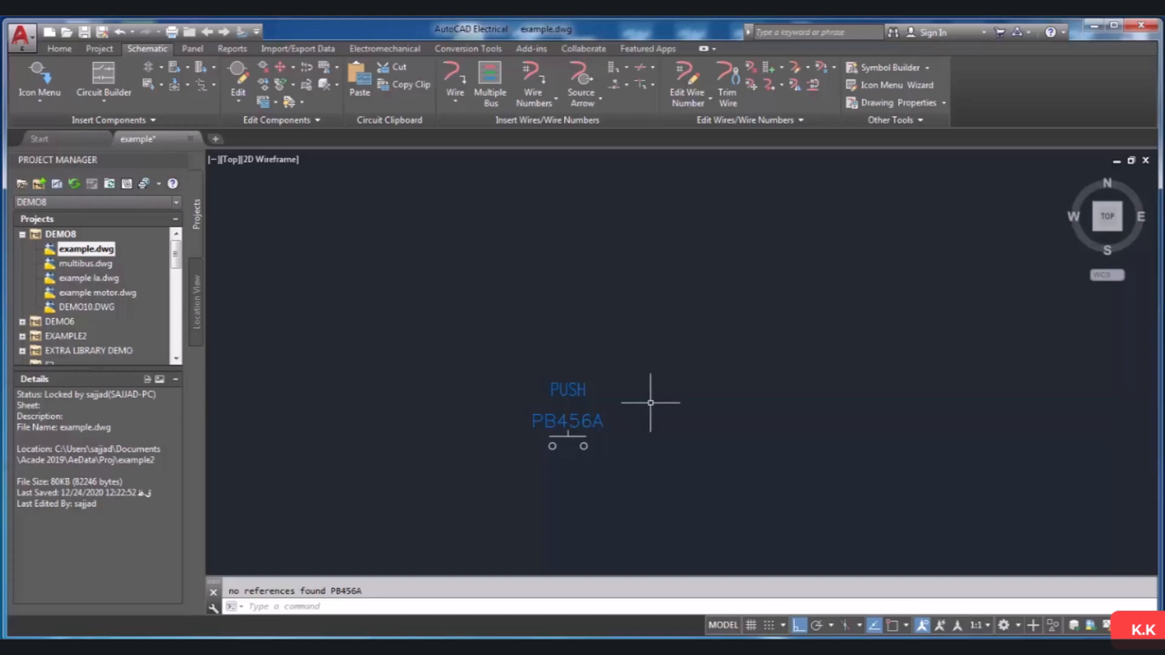
Edit push button PB456 and capture its description, PUSH, from push button PB456A in the drawing.
{"action": "scroll", "coordinate": [651, 403], "scroll_direction": "down", "scroll_amount": 2}
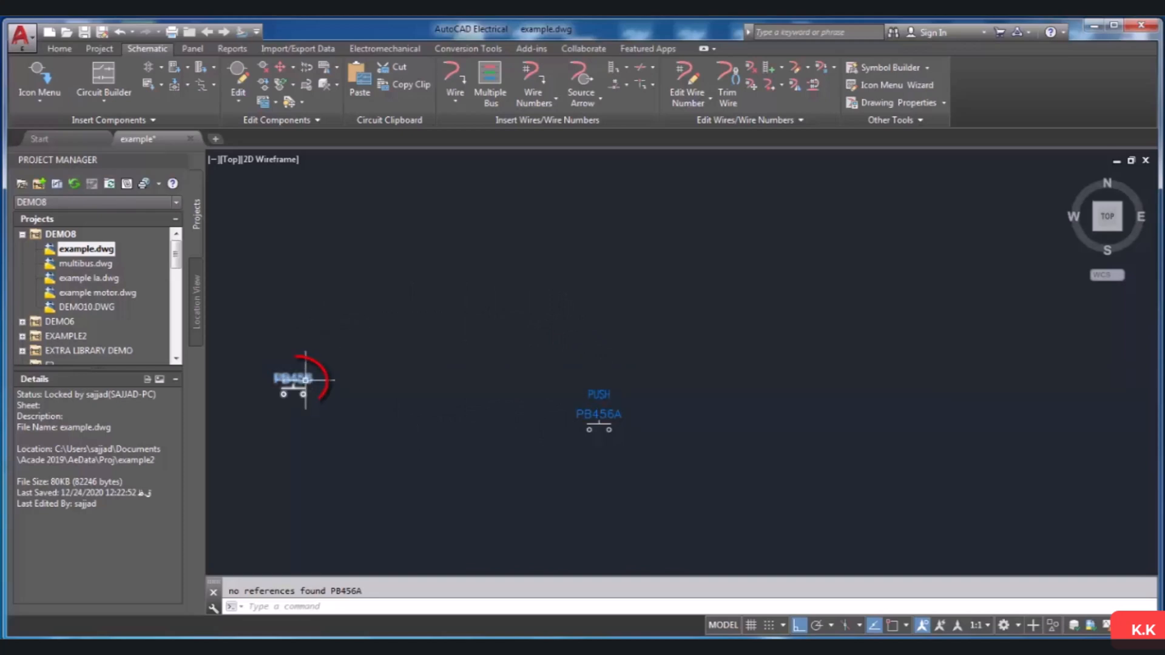
{"action": "scroll", "coordinate": [317, 371], "scroll_direction": "up", "scroll_amount": 3}
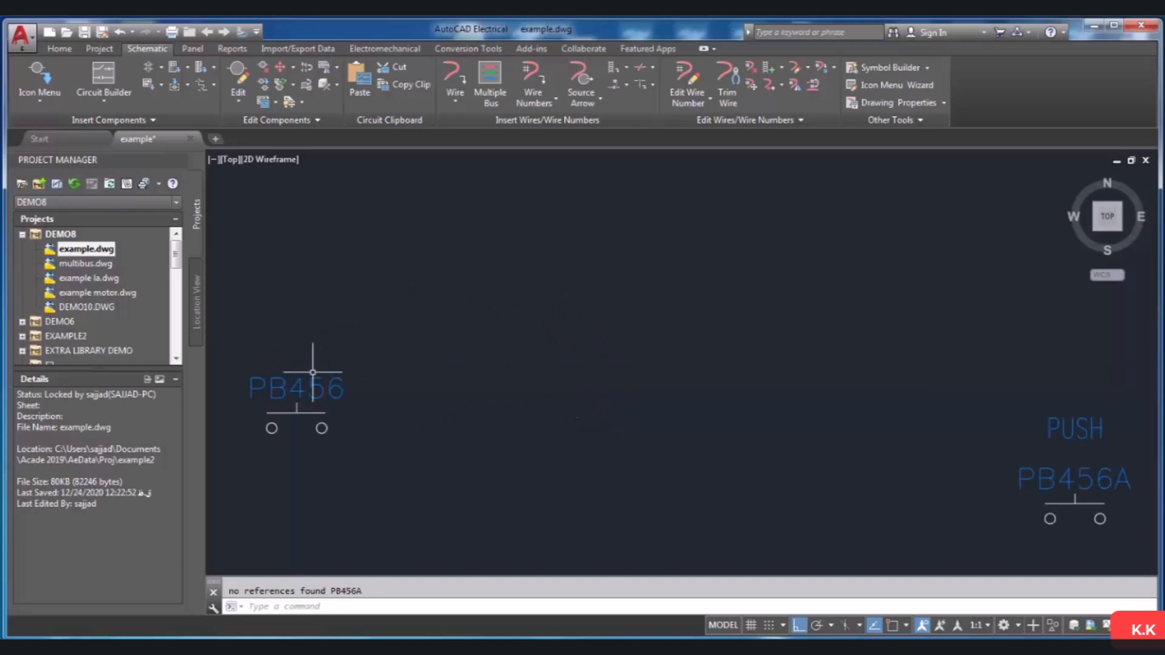
{"action": "scroll", "coordinate": [337, 367], "scroll_direction": "down", "scroll_amount": 1}
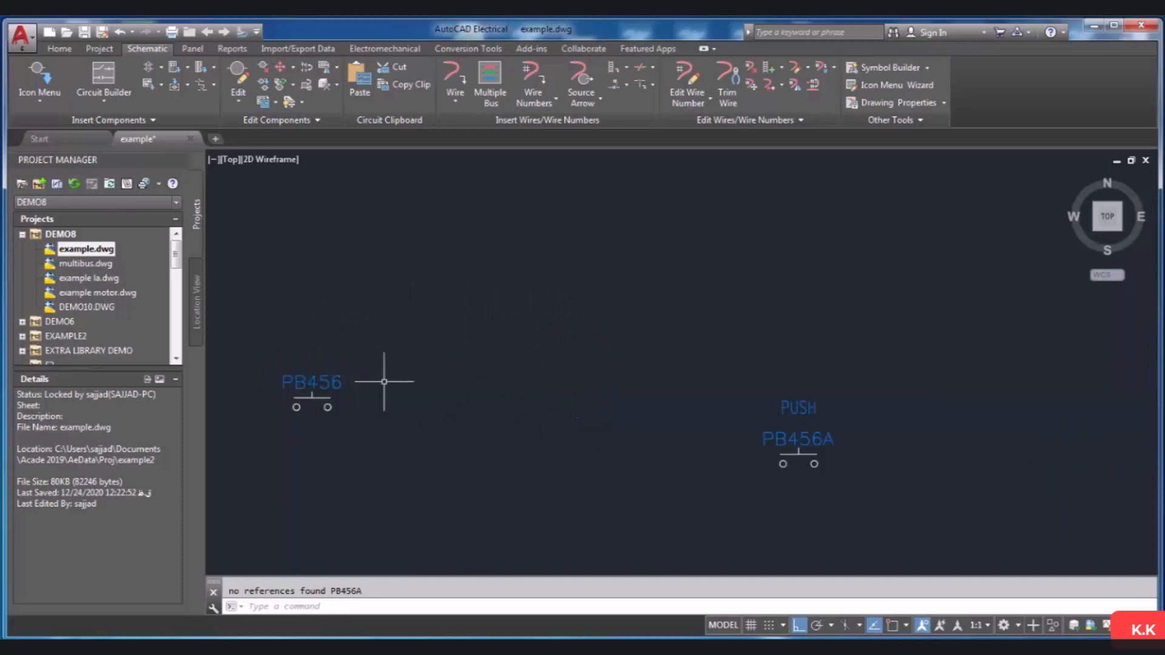
{"action": "left_click", "coordinate": [325, 383]}
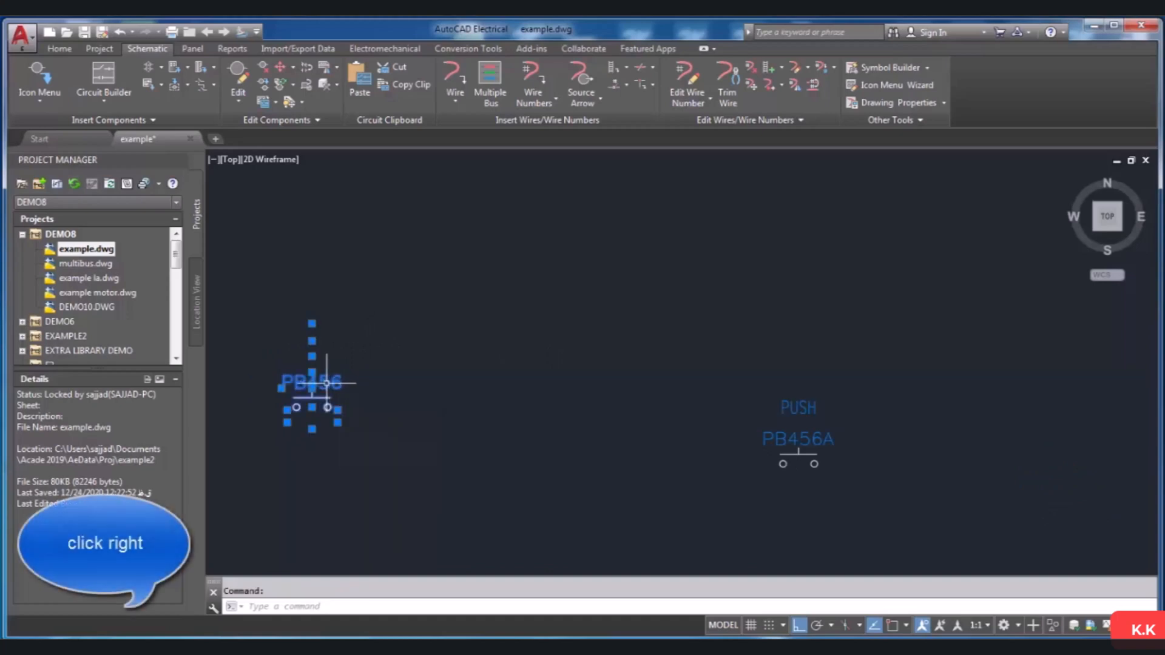
{"action": "right_click", "coordinate": [327, 388]}
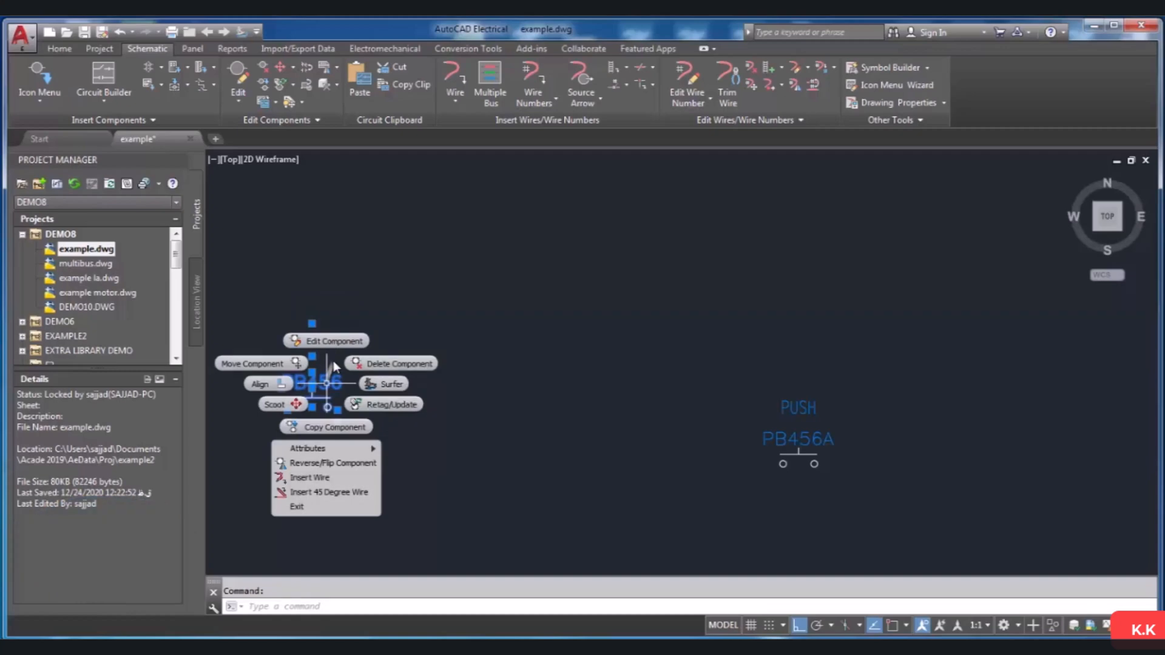
{"action": "left_click", "coordinate": [335, 341]}
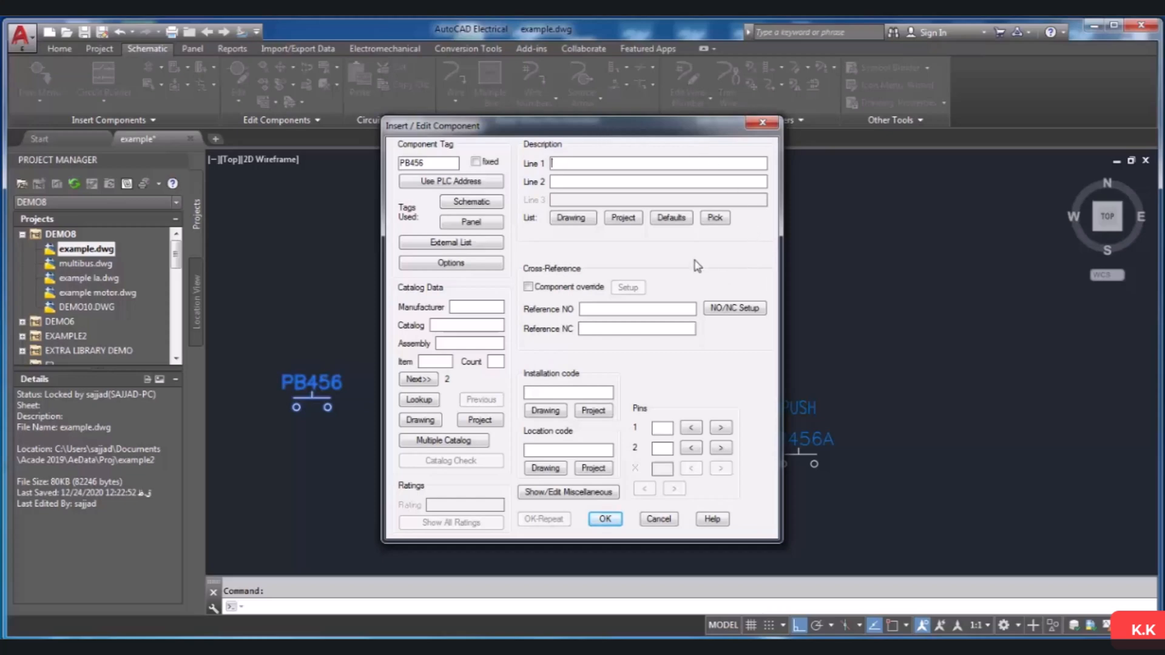
{"action": "left_click", "coordinate": [715, 218]}
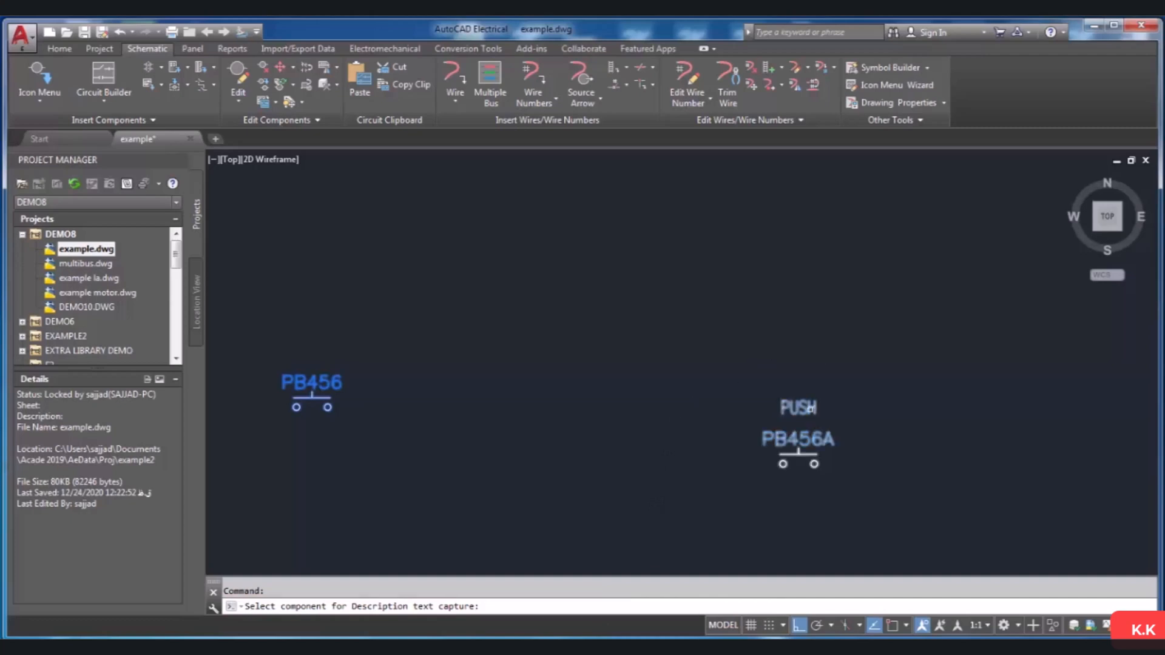
{"action": "left_click", "coordinate": [806, 409]}
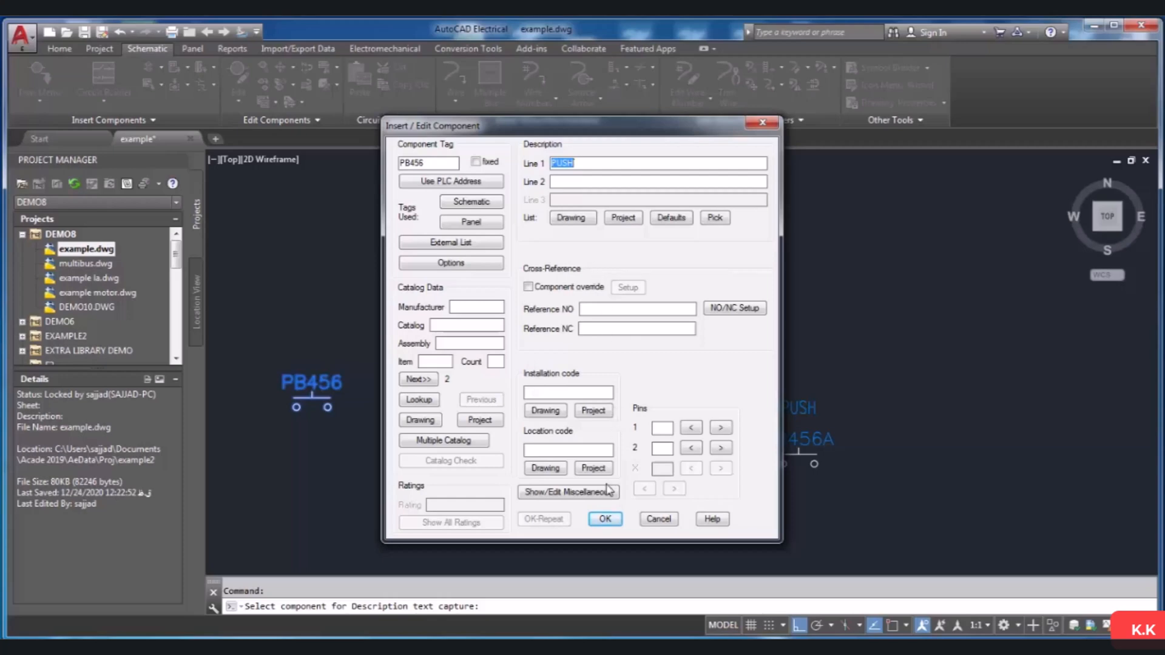
{"action": "left_click", "coordinate": [605, 519]}
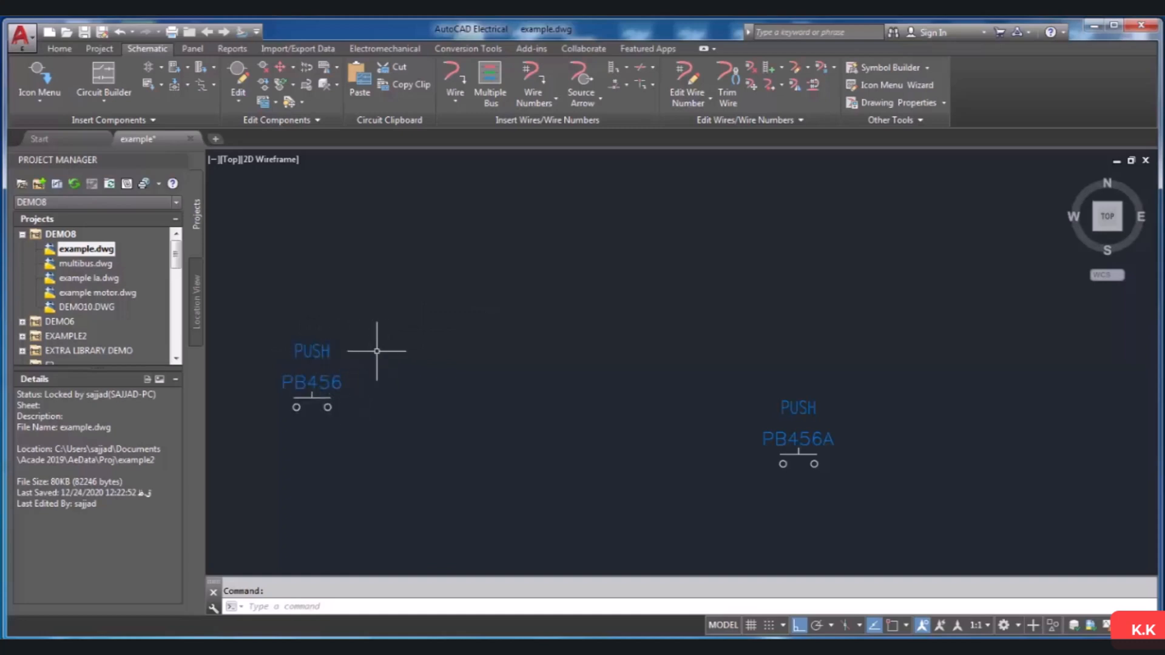
Set the description of push button PB456 to INDEXING MOTOR START, taken from the project's description list.
{"action": "left_click", "coordinate": [316, 353]}
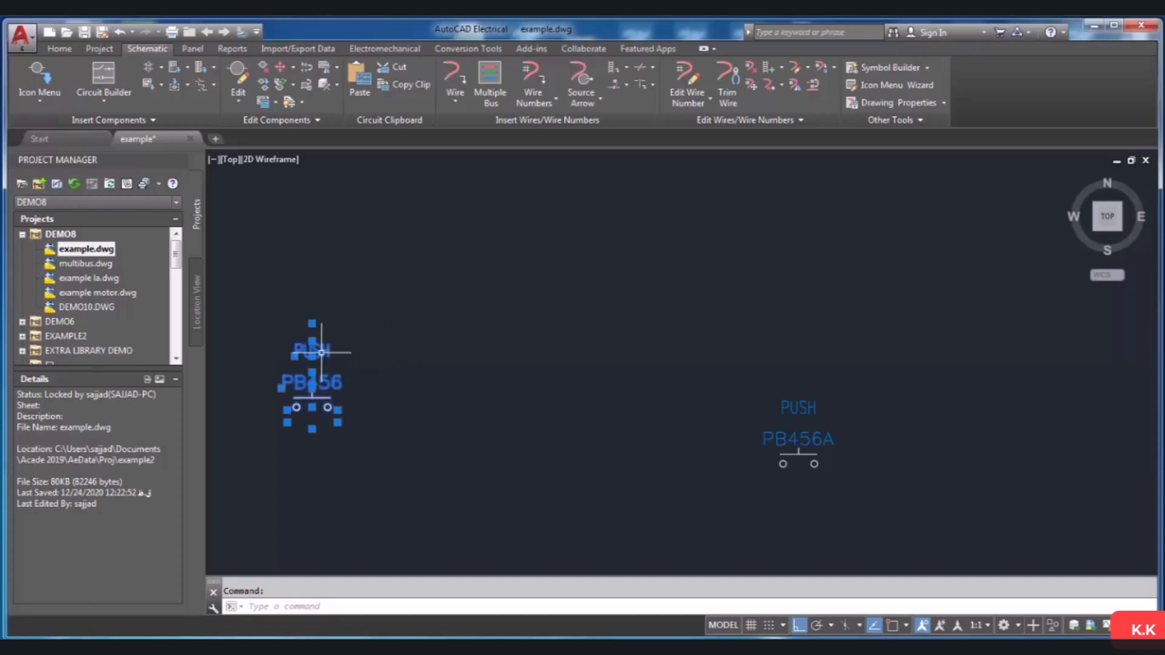
{"action": "right_click", "coordinate": [317, 355]}
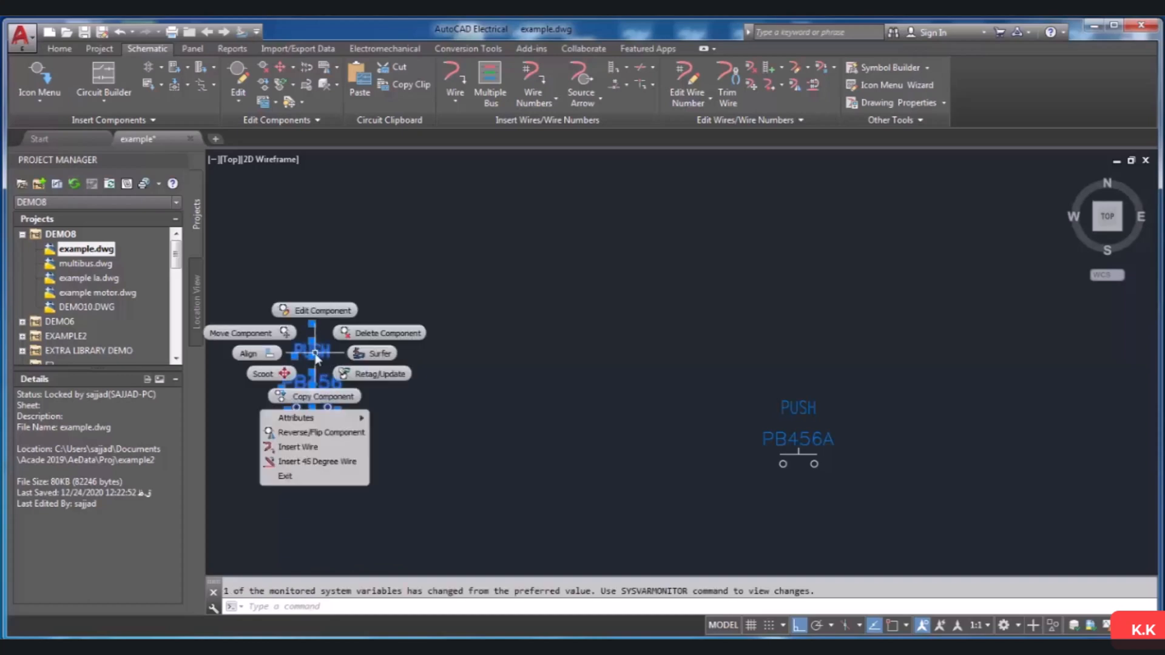
{"action": "left_click", "coordinate": [317, 310]}
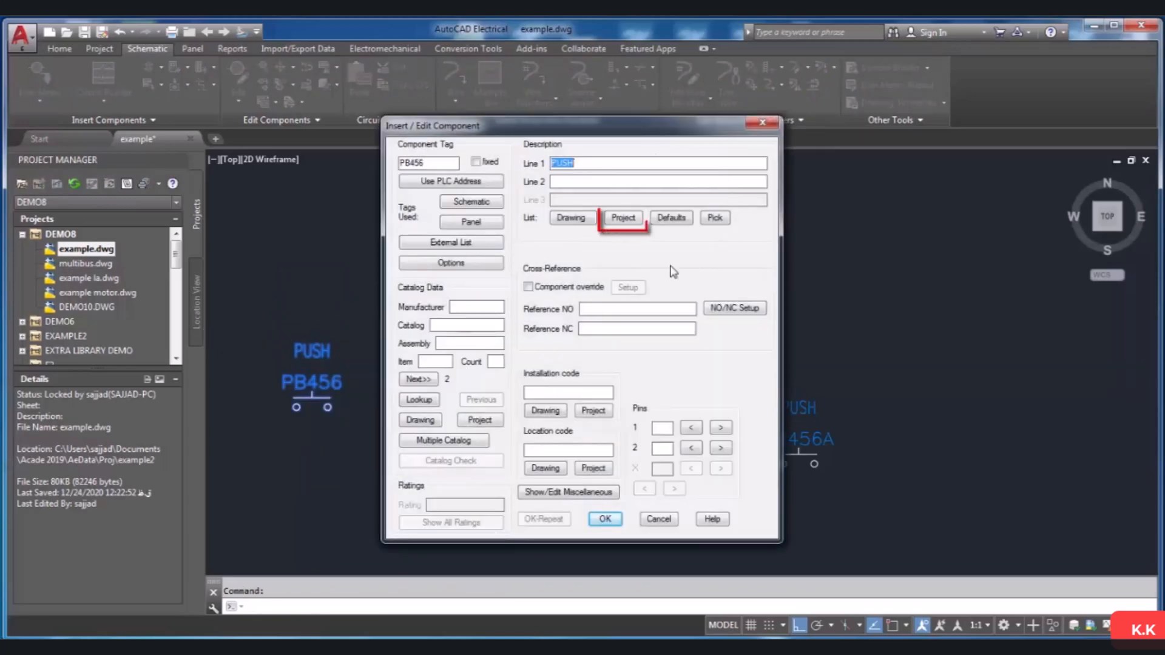
{"action": "left_click", "coordinate": [623, 218]}
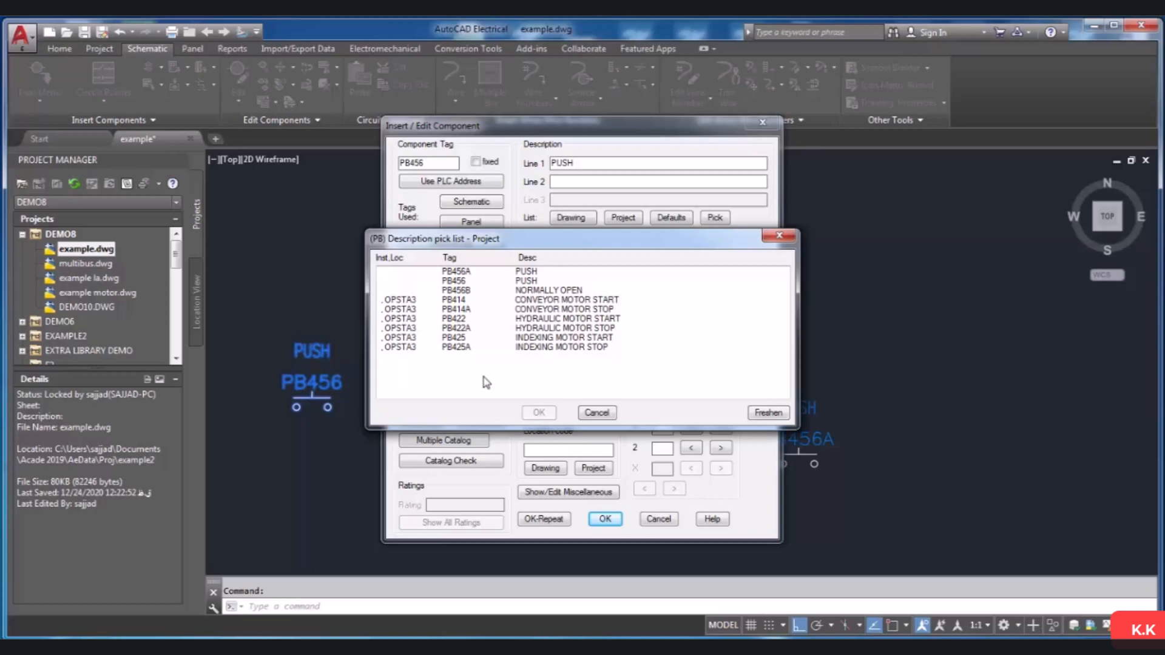
{"action": "left_click", "coordinate": [531, 340]}
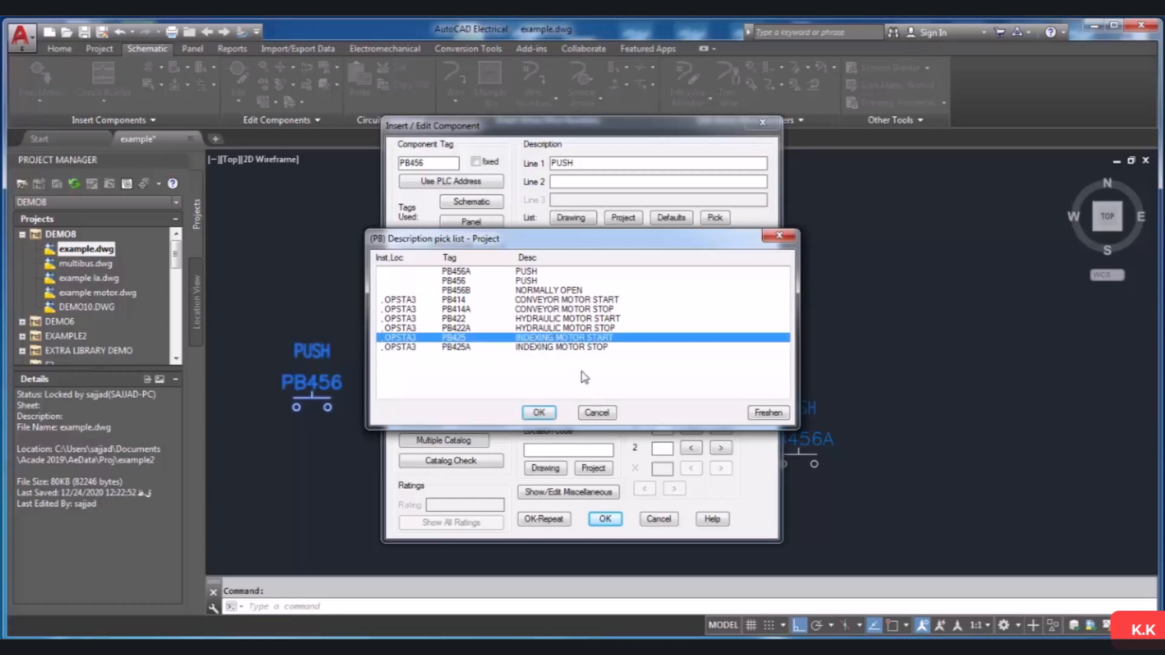
{"action": "left_click", "coordinate": [539, 412]}
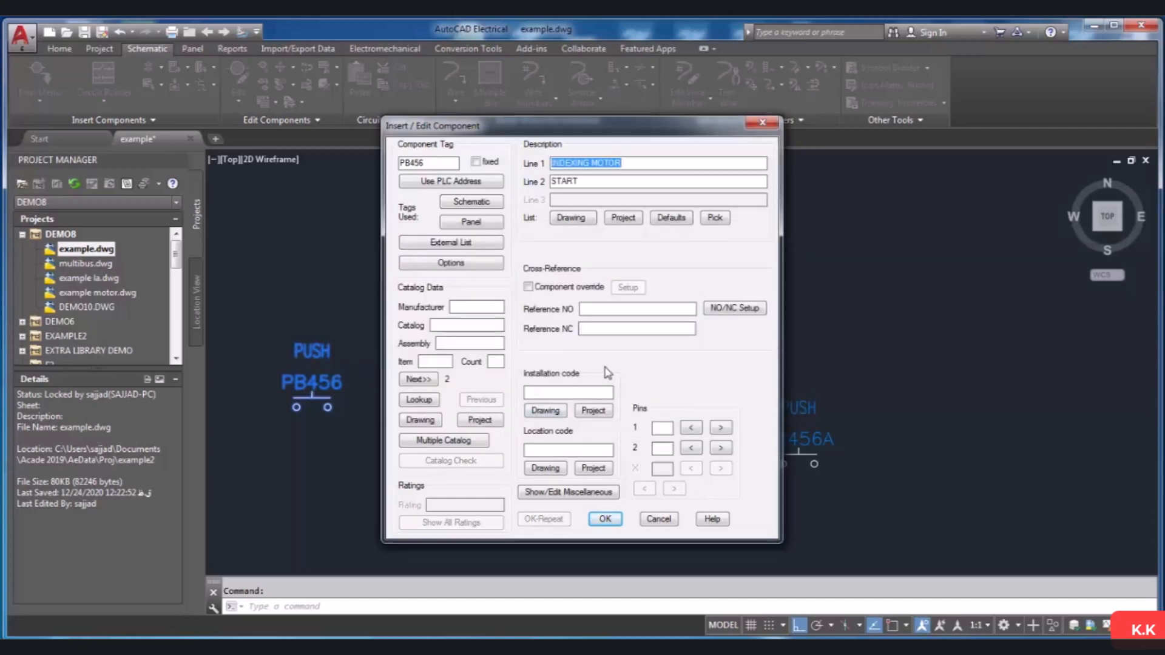
{"action": "left_click", "coordinate": [605, 519]}
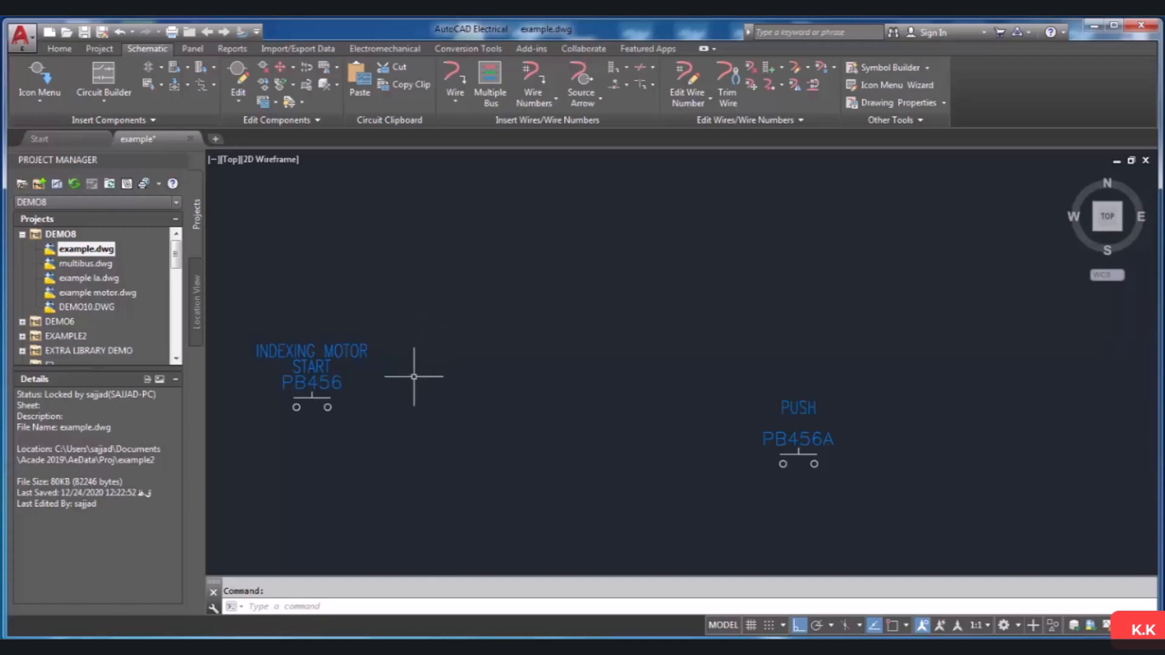
Set the description of push button PB456 to NORMALLY OPEN, taken from the drawing's description list.
{"action": "left_click", "coordinate": [344, 350]}
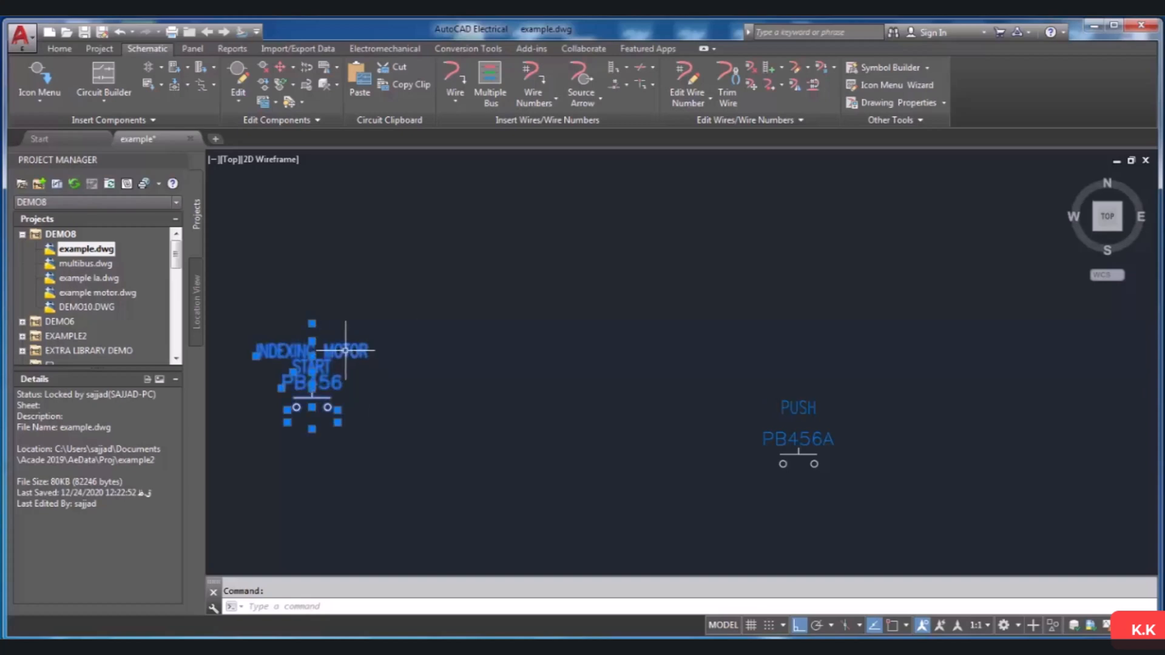
{"action": "right_click", "coordinate": [328, 350]}
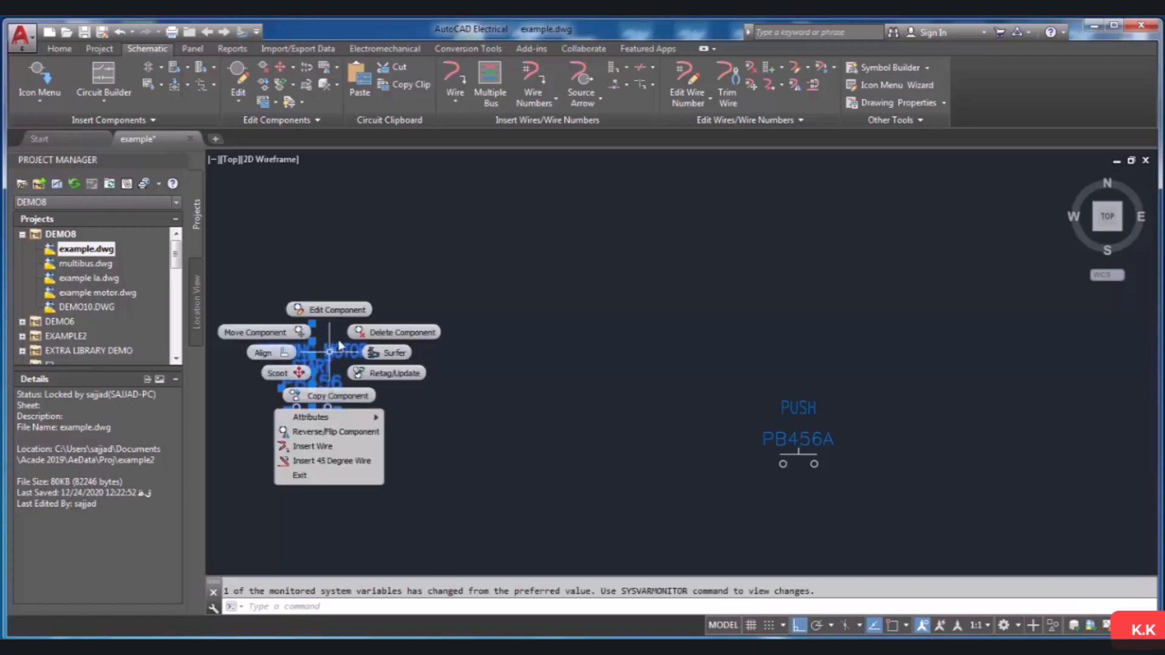
{"action": "left_click", "coordinate": [339, 307]}
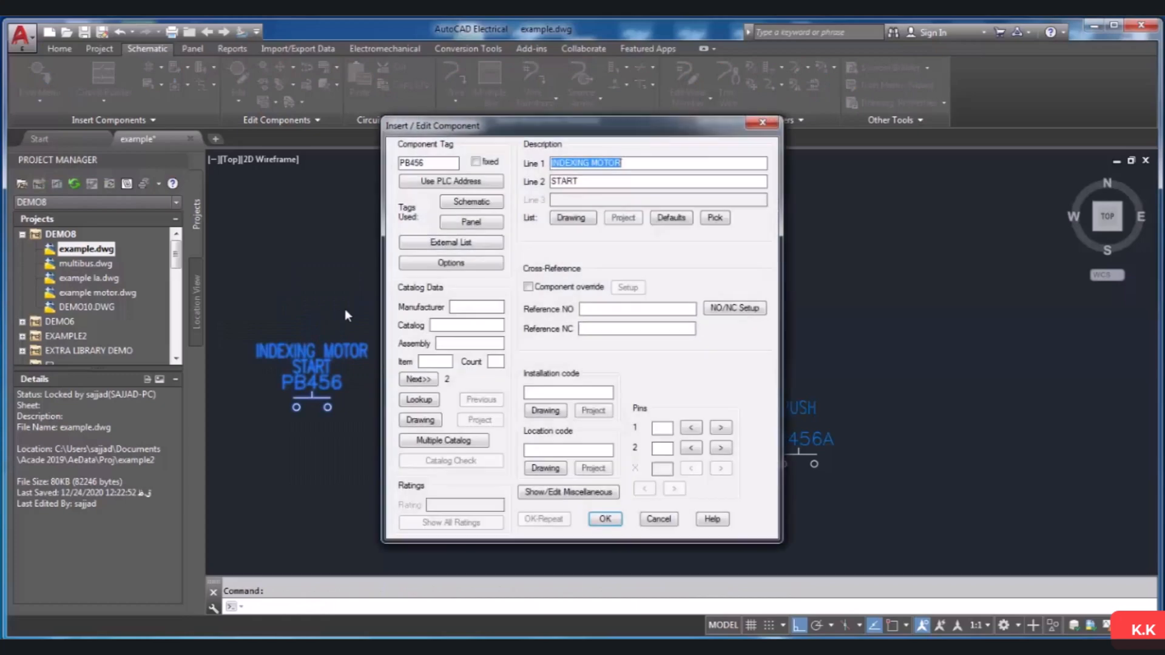
{"action": "left_click", "coordinate": [586, 222]}
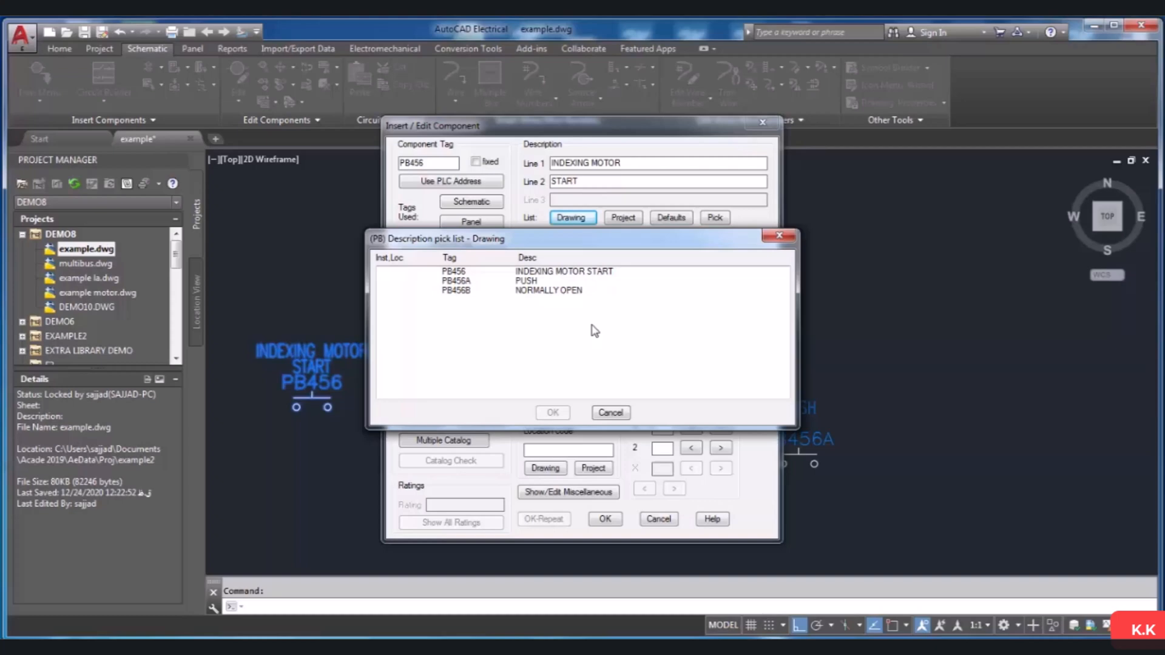
{"action": "left_click", "coordinate": [563, 291]}
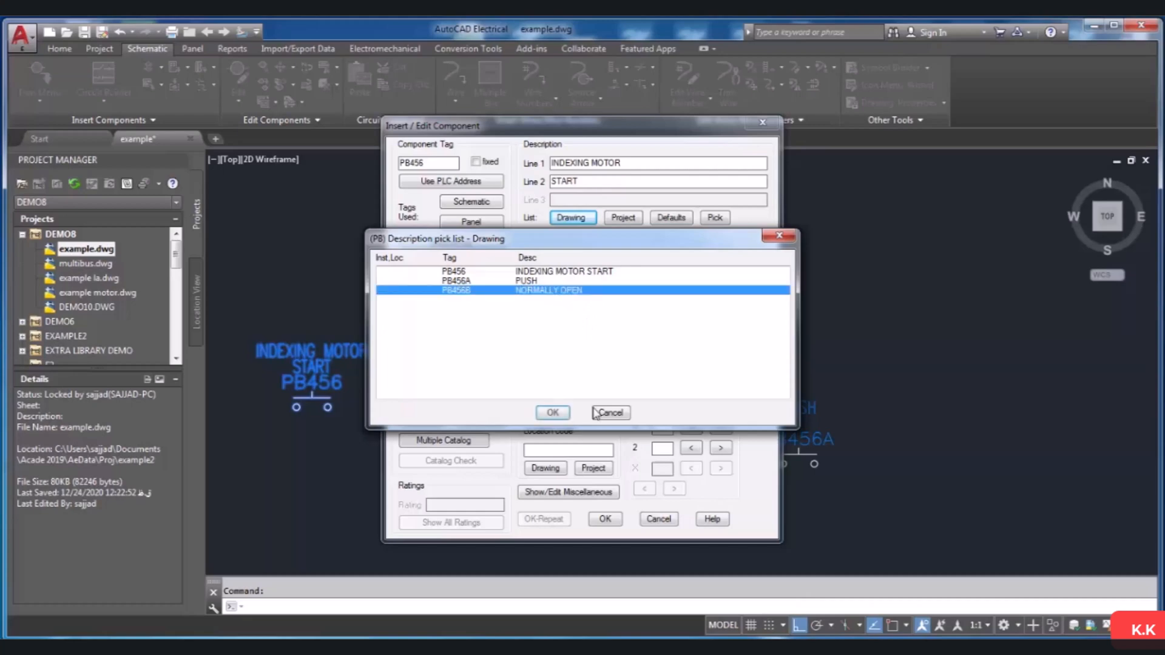
{"action": "left_click", "coordinate": [552, 412]}
{"action": "left_click", "coordinate": [606, 520]}
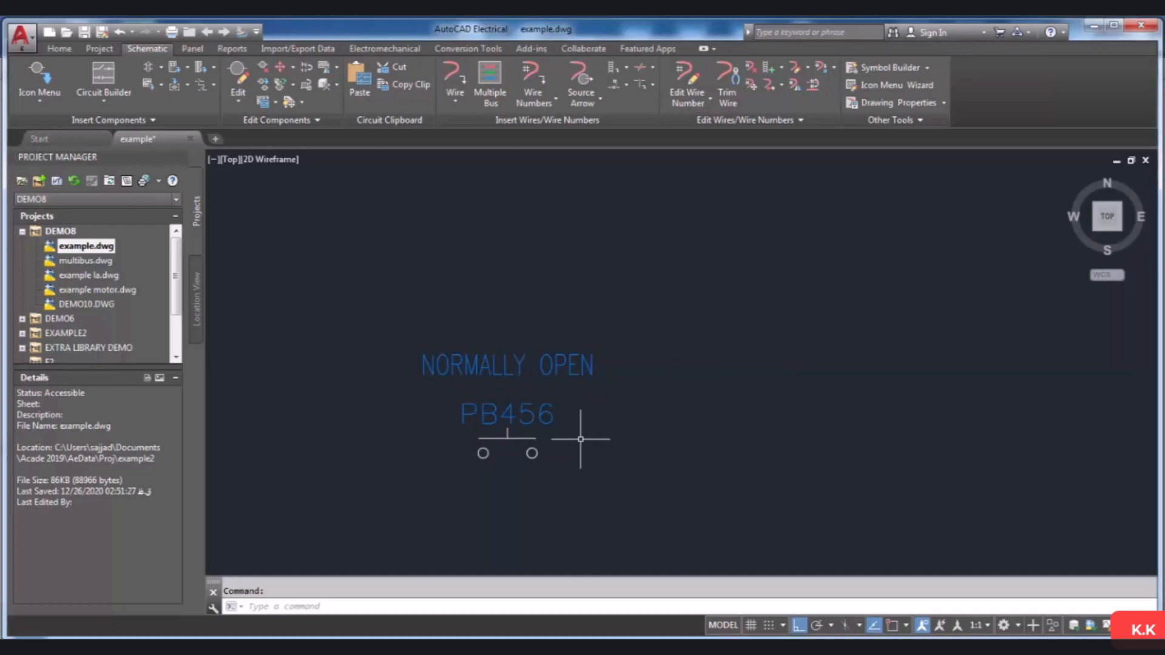
Edit push button PB456 and change its component tag to PB400.
{"action": "left_click", "coordinate": [489, 368]}
{"action": "right_click", "coordinate": [490, 368]}
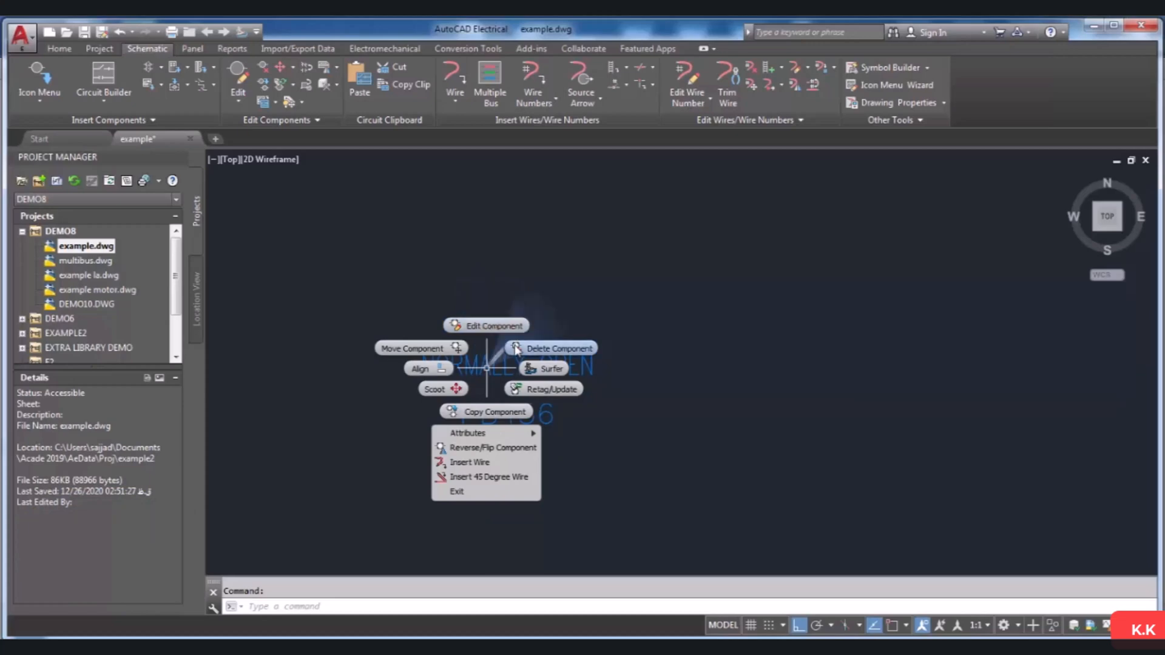
{"action": "left_click", "coordinate": [481, 327]}
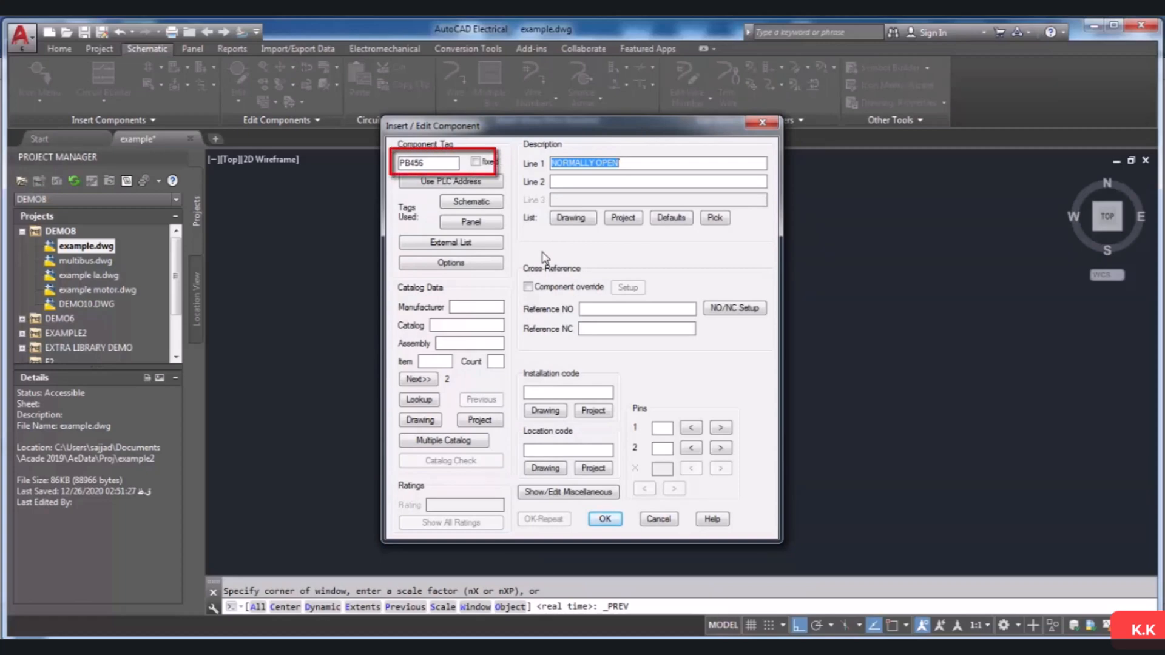
{"action": "left_click", "coordinate": [438, 162]}
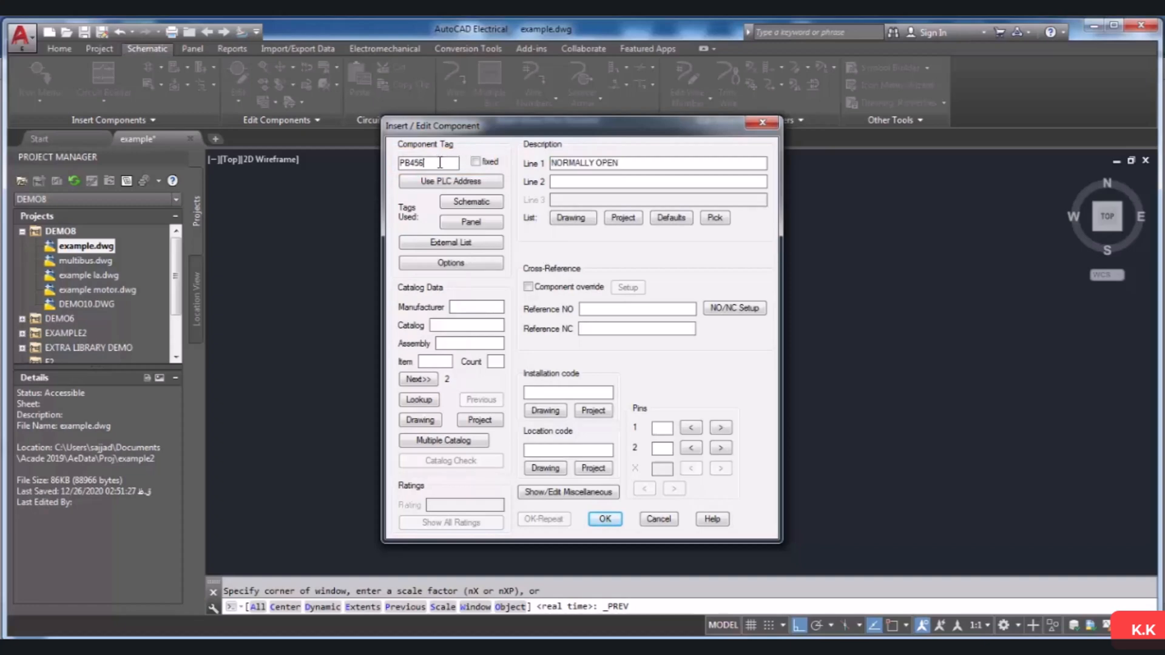
{"action": "key", "text": "BackSpace"}
{"action": "key", "text": "BackSpace"}
{"action": "type", "text": "00"}
Overwrite the component tag with PB425, copied from the list of schematic push button tags in use.
{"action": "left_click", "coordinate": [492, 204]}
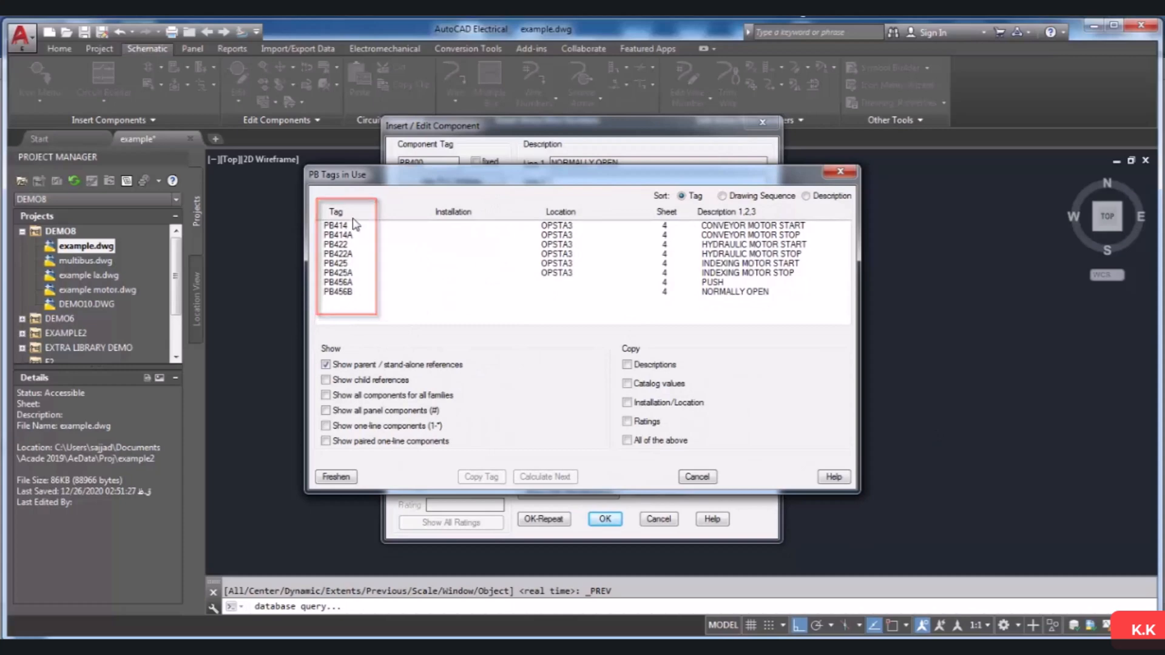
{"action": "left_click", "coordinate": [338, 265]}
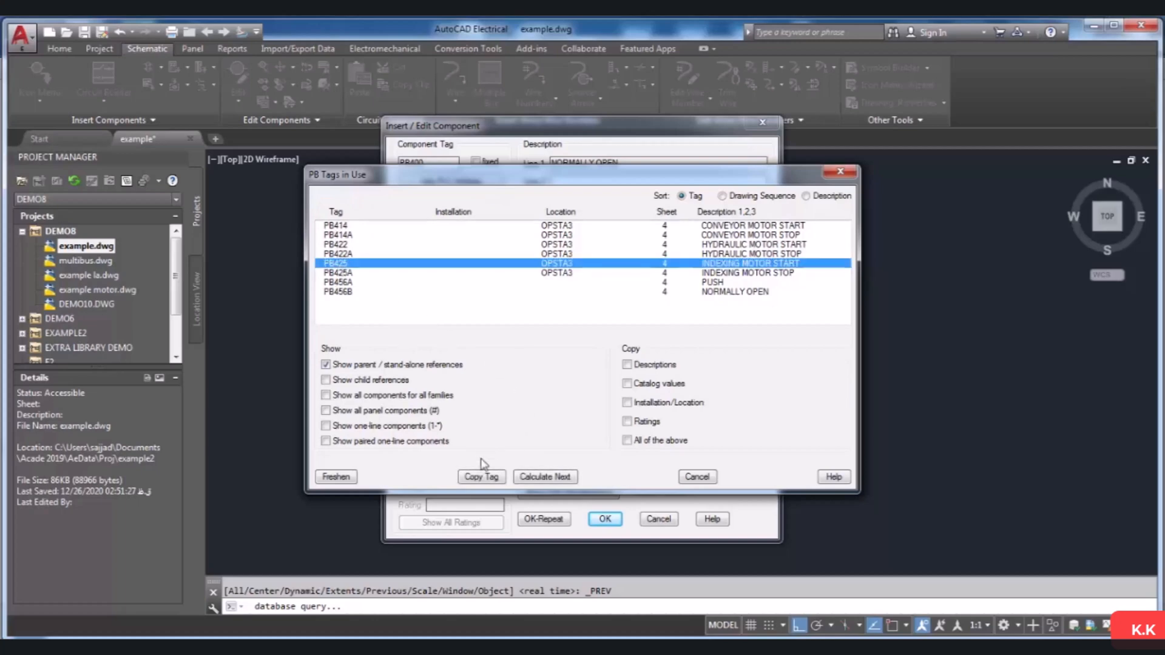
{"action": "left_click", "coordinate": [481, 476]}
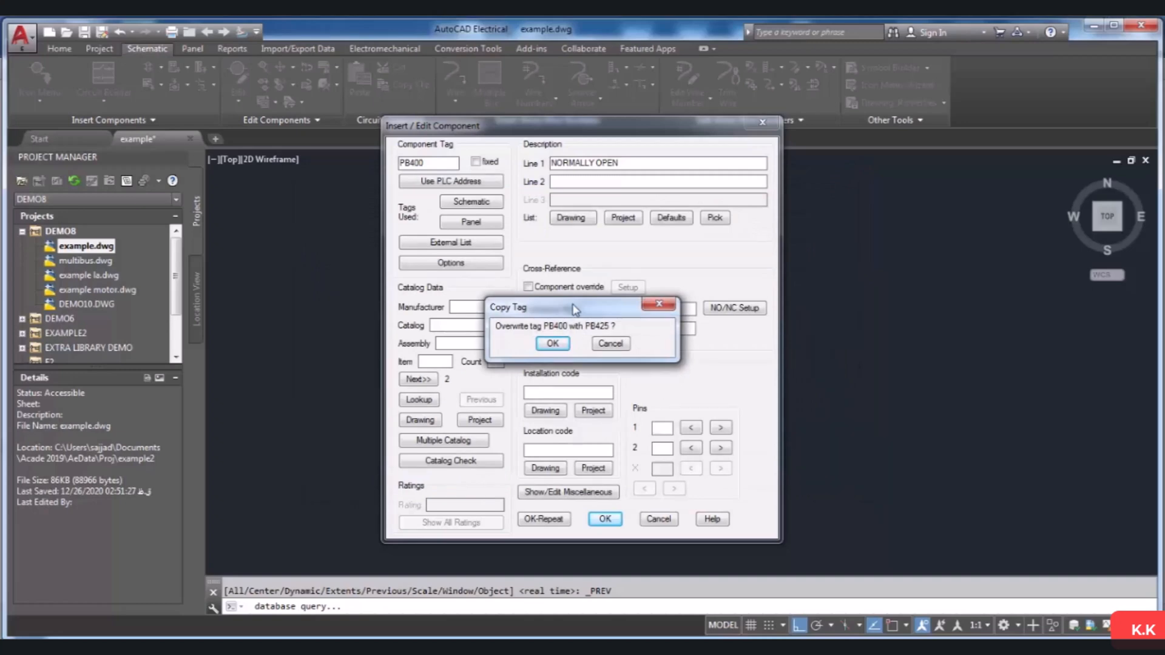
{"action": "left_click", "coordinate": [553, 343]}
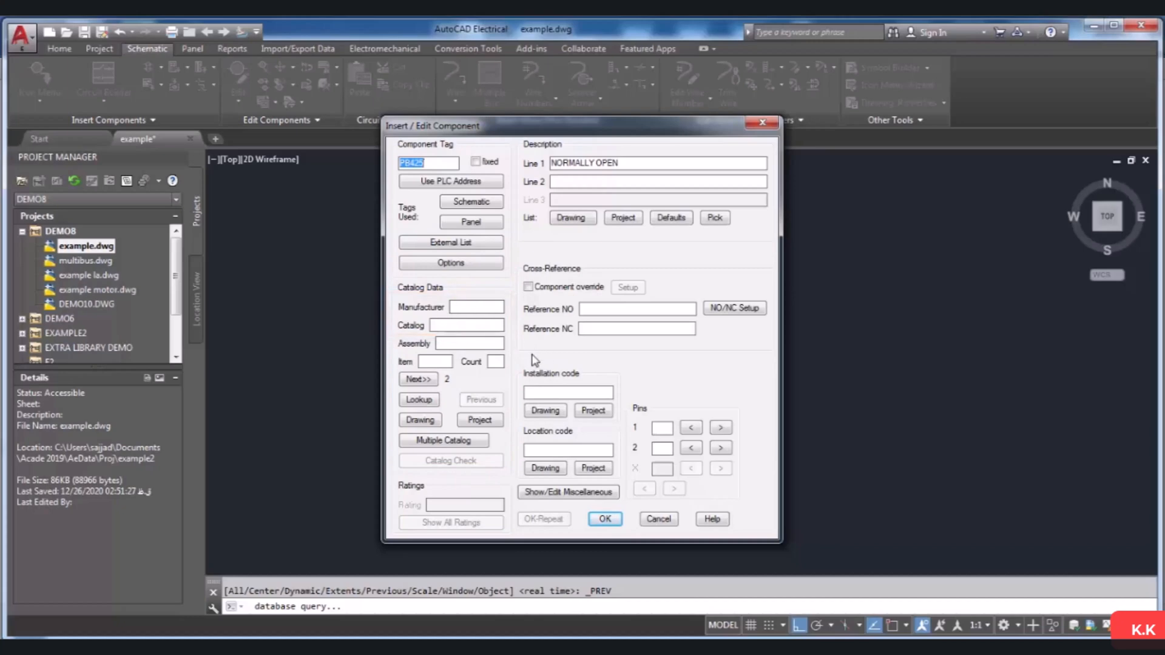
Look up catalog parts for the push button and examine the result columns and the available component categories.
{"action": "left_click", "coordinate": [437, 402]}
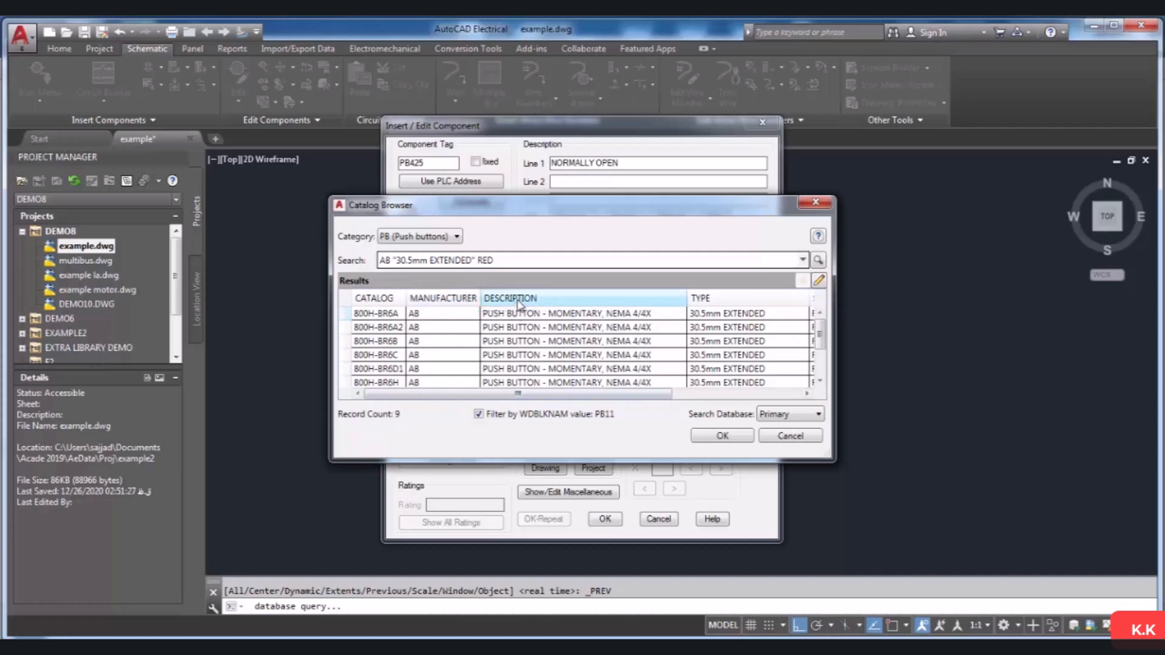
{"action": "left_click_drag", "start_coordinate": [525, 394], "coordinate": [648, 405]}
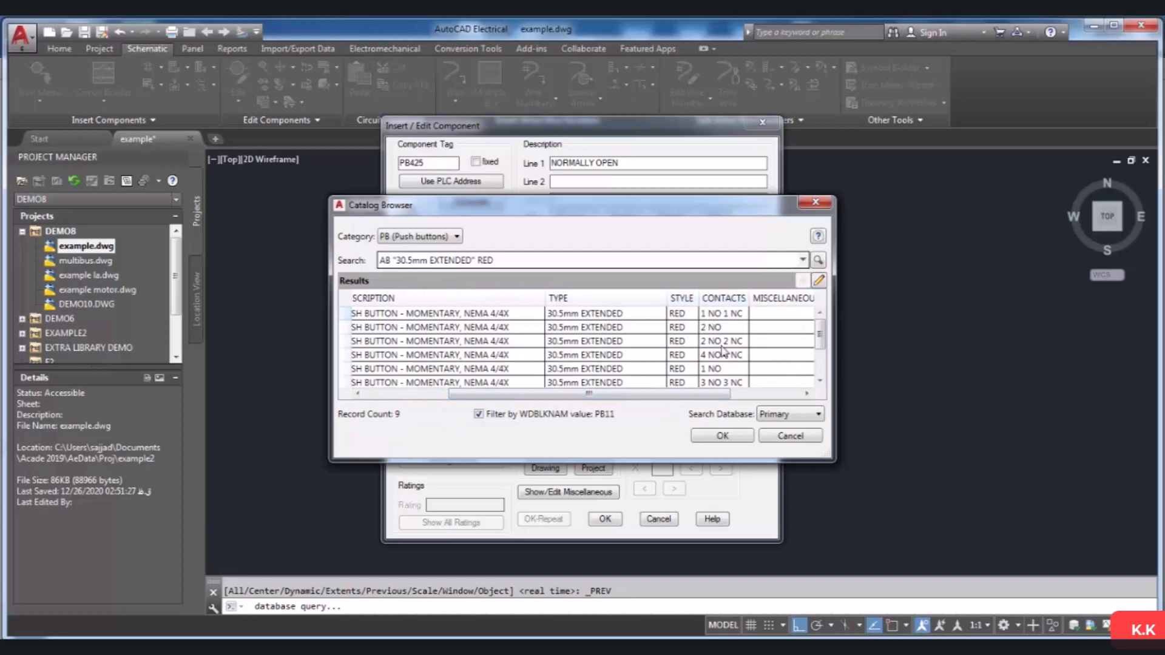
{"action": "left_click_drag", "start_coordinate": [694, 395], "coordinate": [609, 398]}
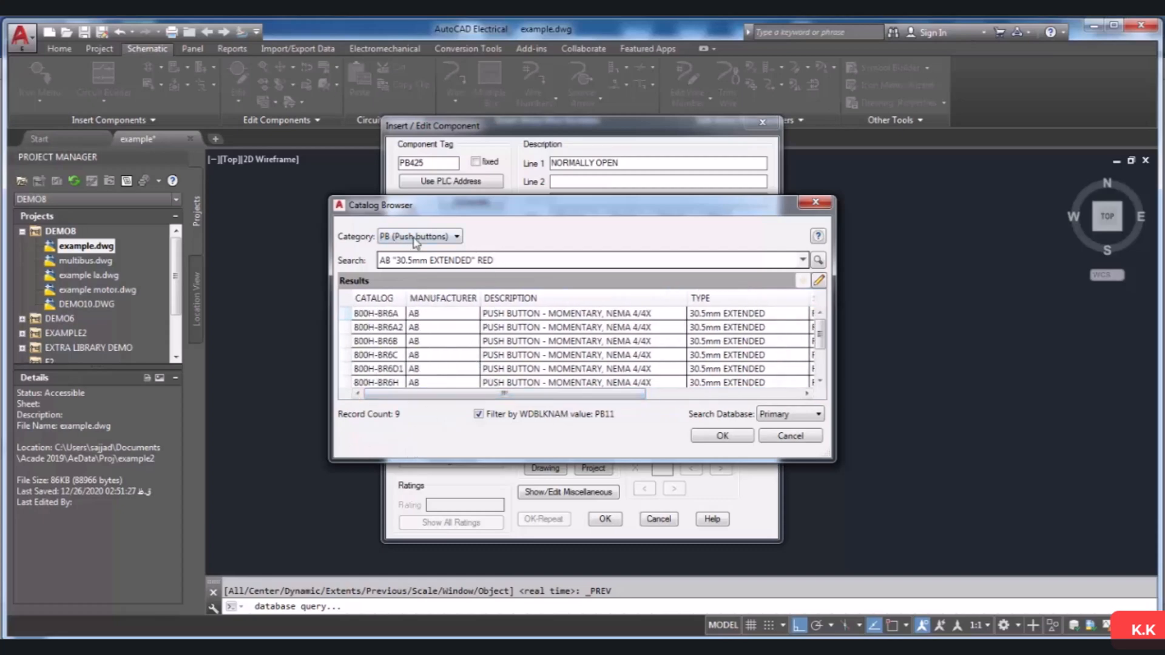
{"action": "left_click", "coordinate": [457, 238]}
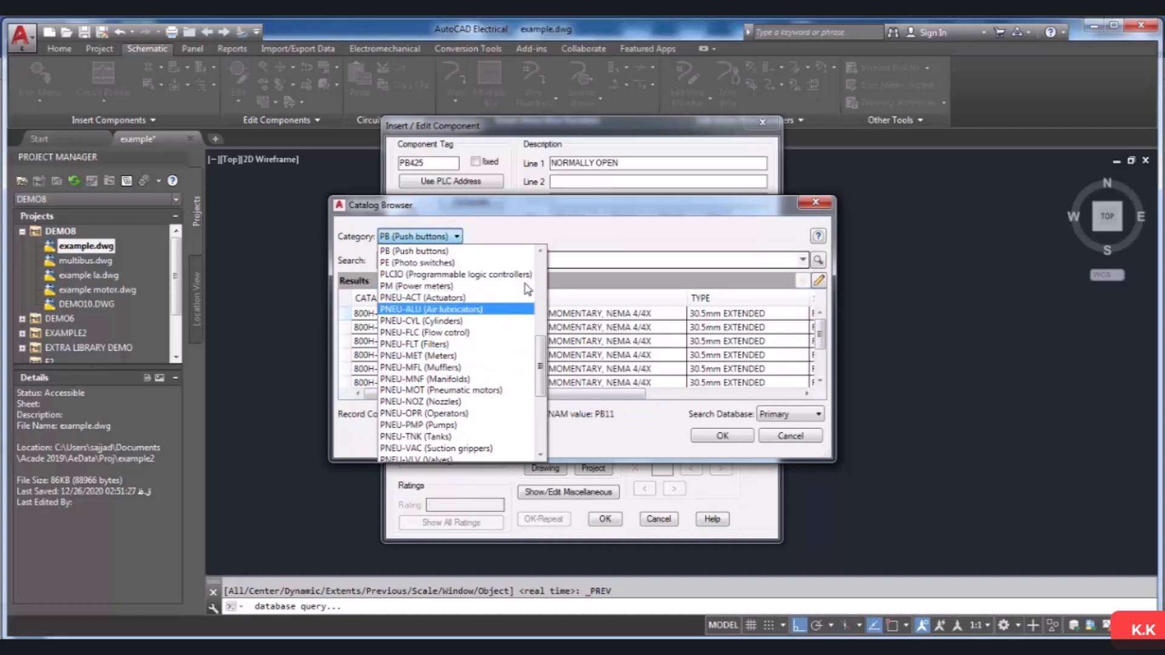
{"action": "left_click", "coordinate": [514, 236]}
{"action": "left_click", "coordinate": [523, 260]}
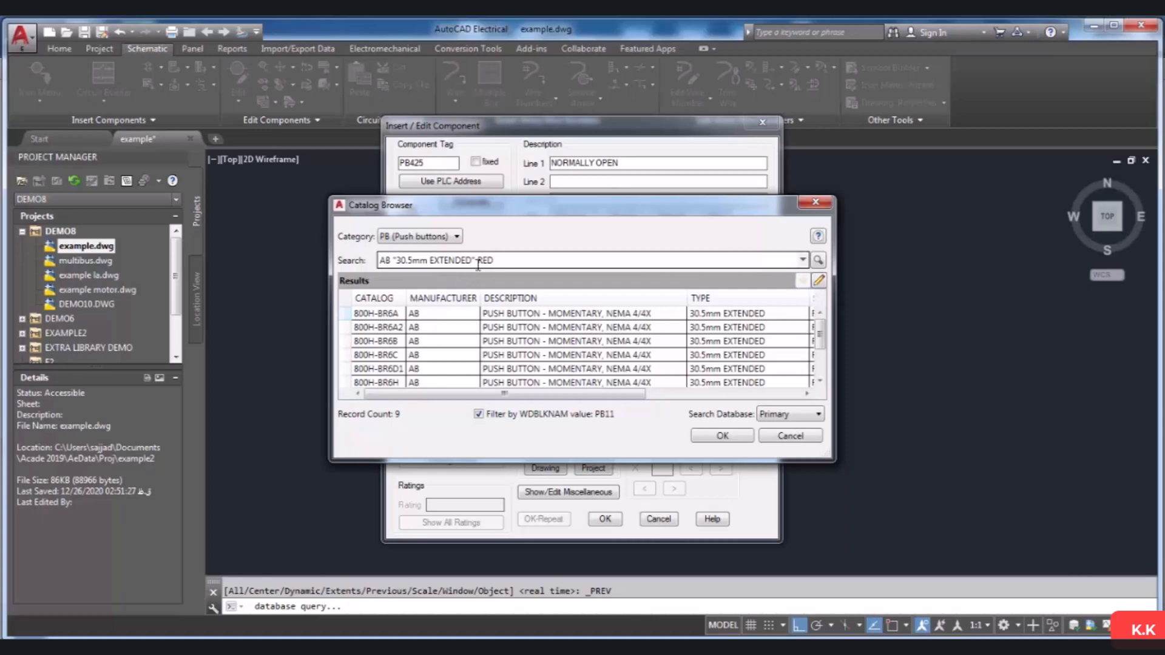
Remove the "30.5mm EXTENDED" phrase from the catalog search and search the push buttons for AB RED.
{"action": "left_click_drag", "start_coordinate": [478, 262], "coordinate": [394, 262]}
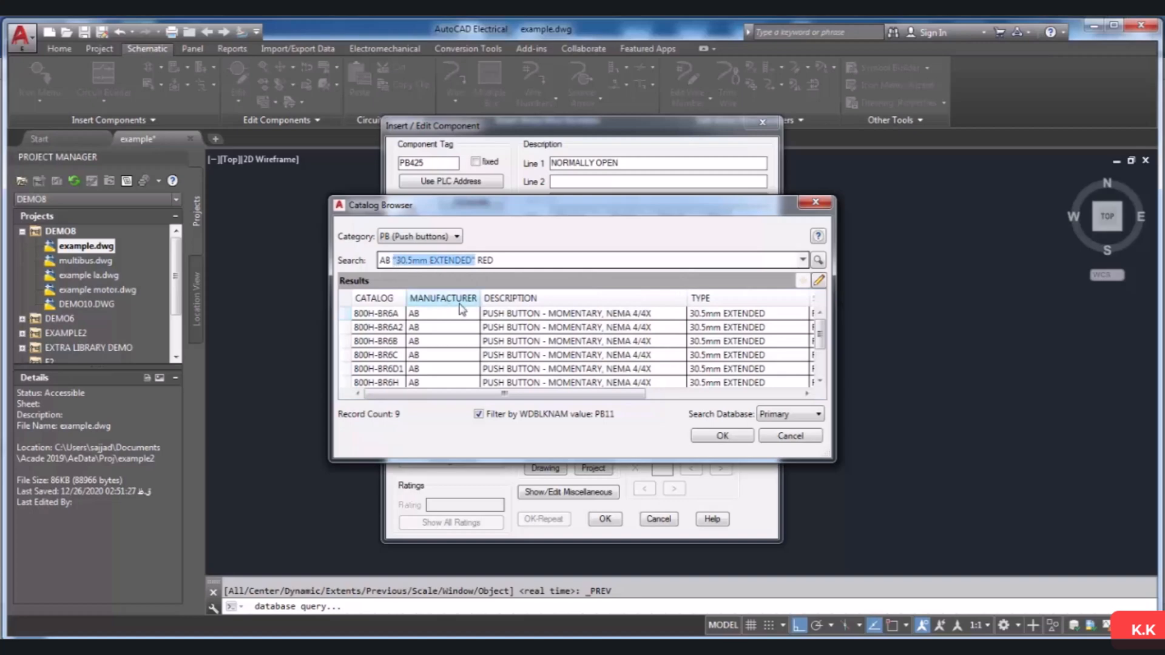
{"action": "type", "text": "OR"}
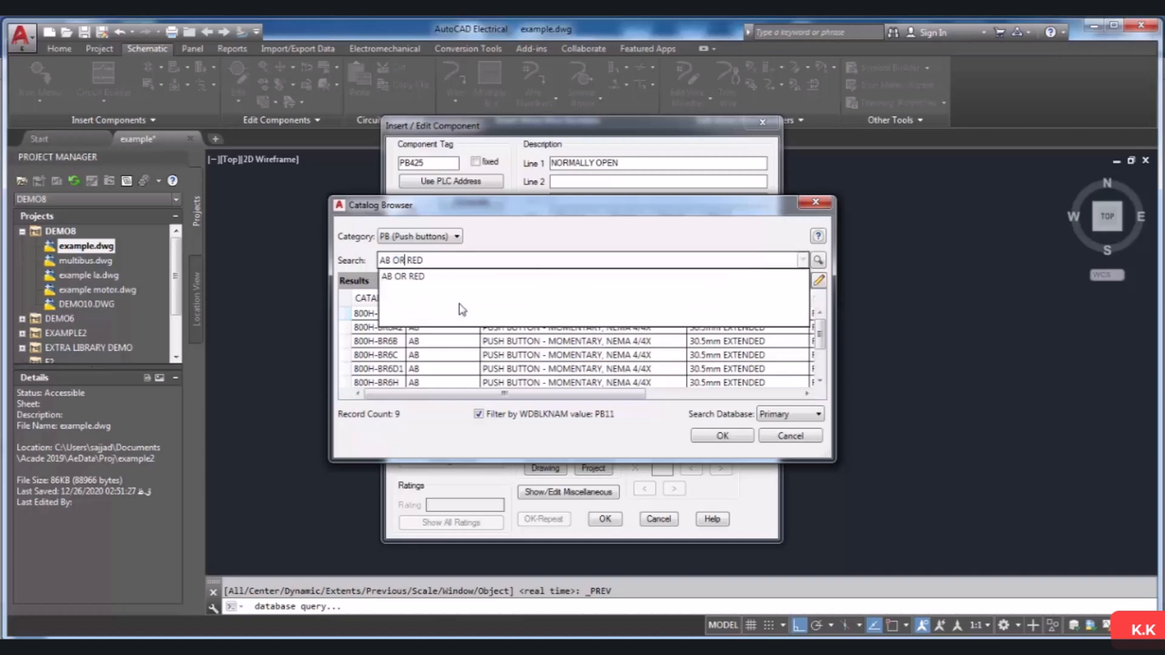
{"action": "left_click", "coordinate": [472, 261]}
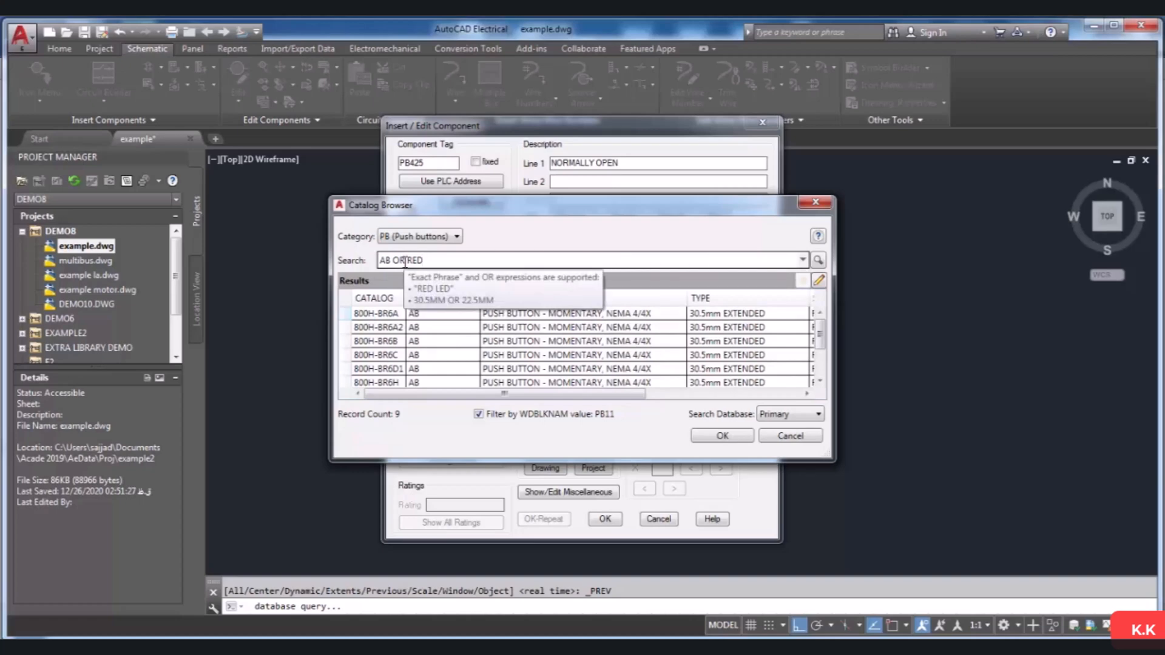
{"action": "key", "text": "BackSpace"}
{"action": "key", "text": "BackSpace"}
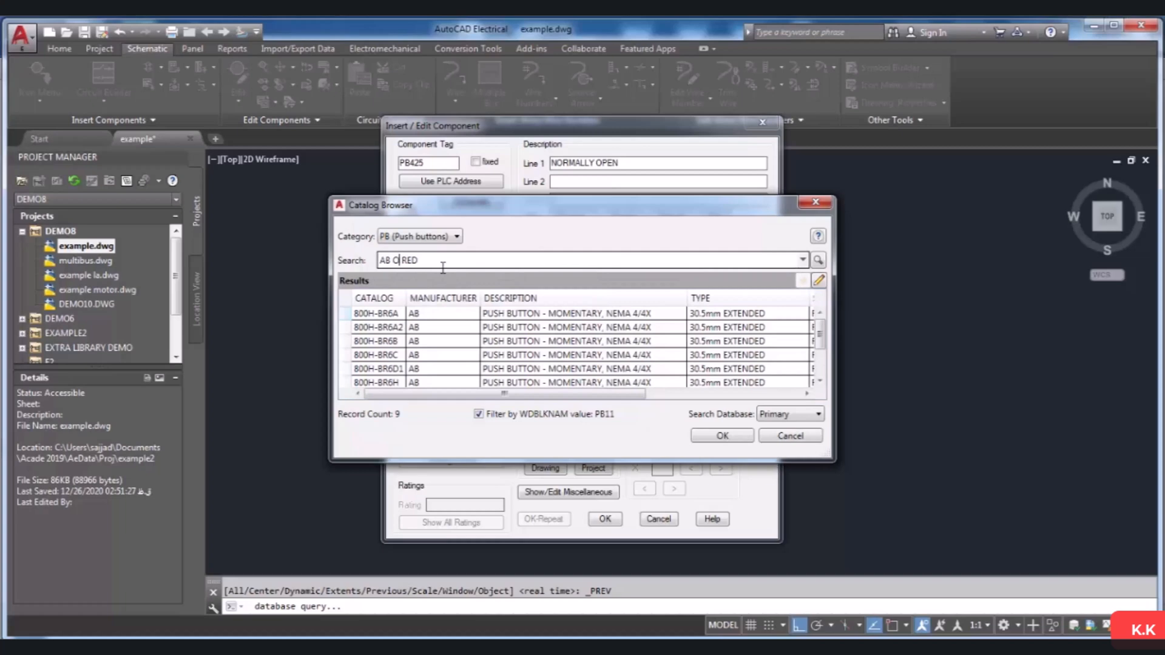
{"action": "left_click", "coordinate": [481, 263]}
{"action": "left_click", "coordinate": [818, 261]}
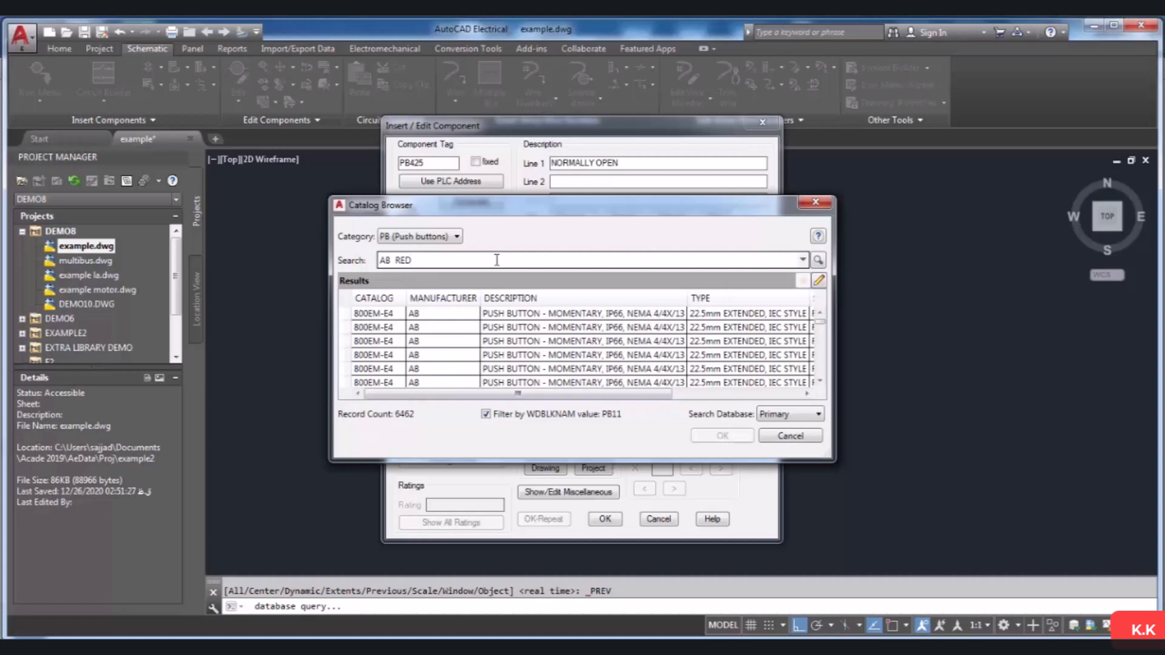
Search the catalog for AB only, assign an 800EM-E2 push button to the component, and accept the component edits.
{"action": "key", "text": "BackSpace"}
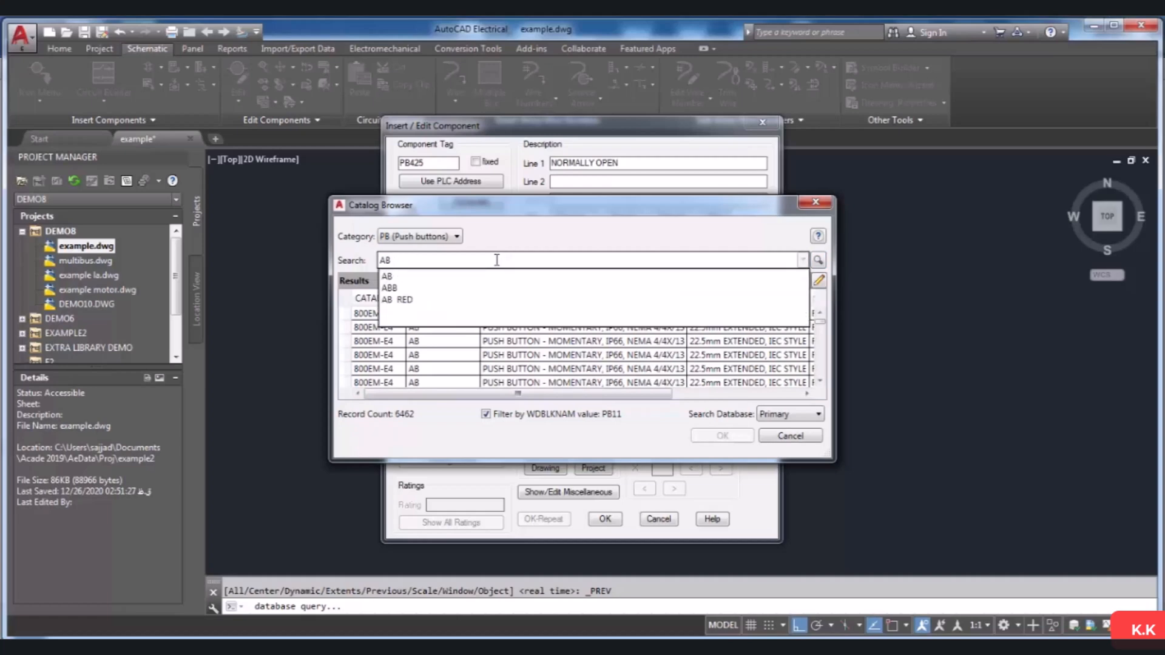
{"action": "left_click", "coordinate": [496, 260]}
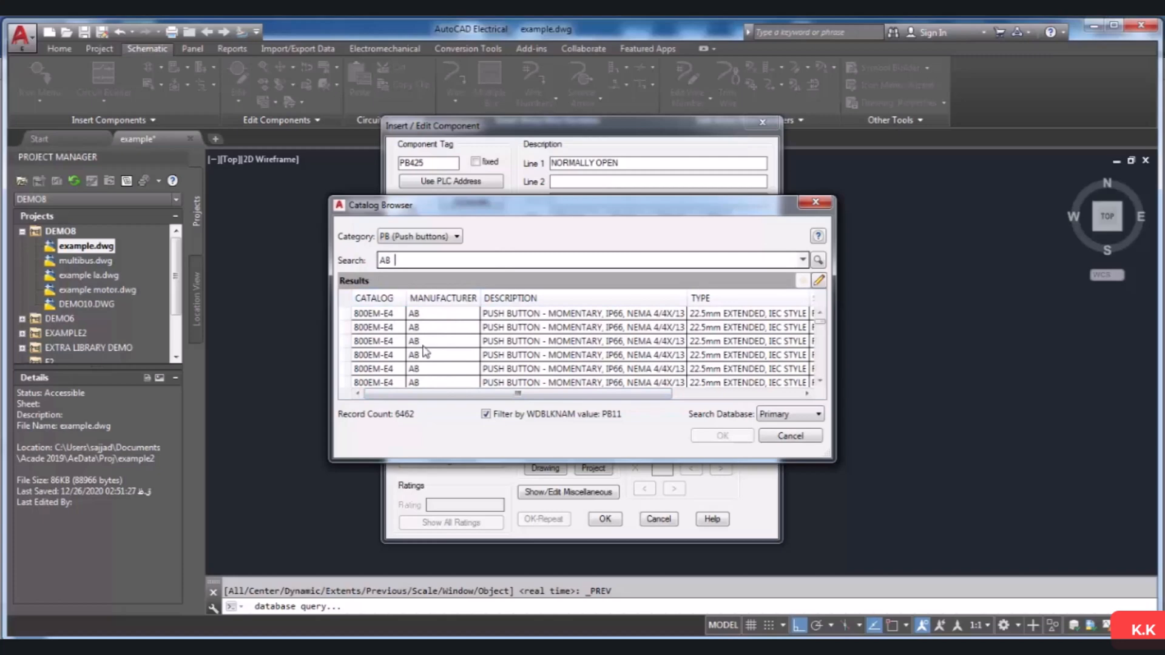
{"action": "left_click", "coordinate": [818, 260]}
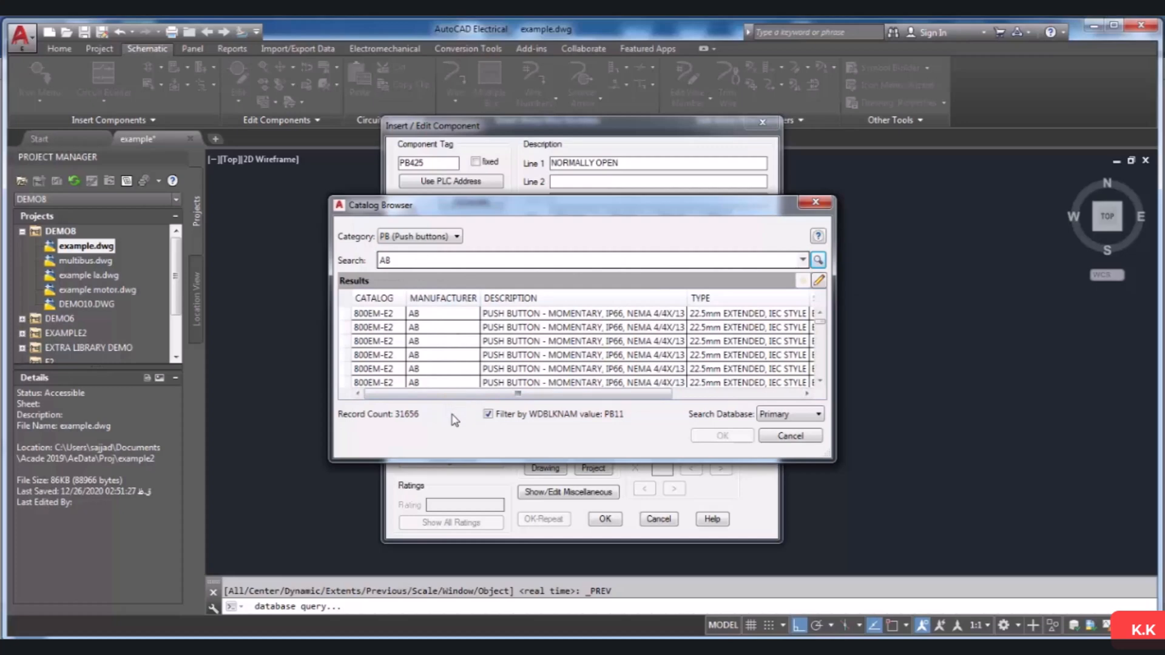
{"action": "left_click", "coordinate": [537, 343]}
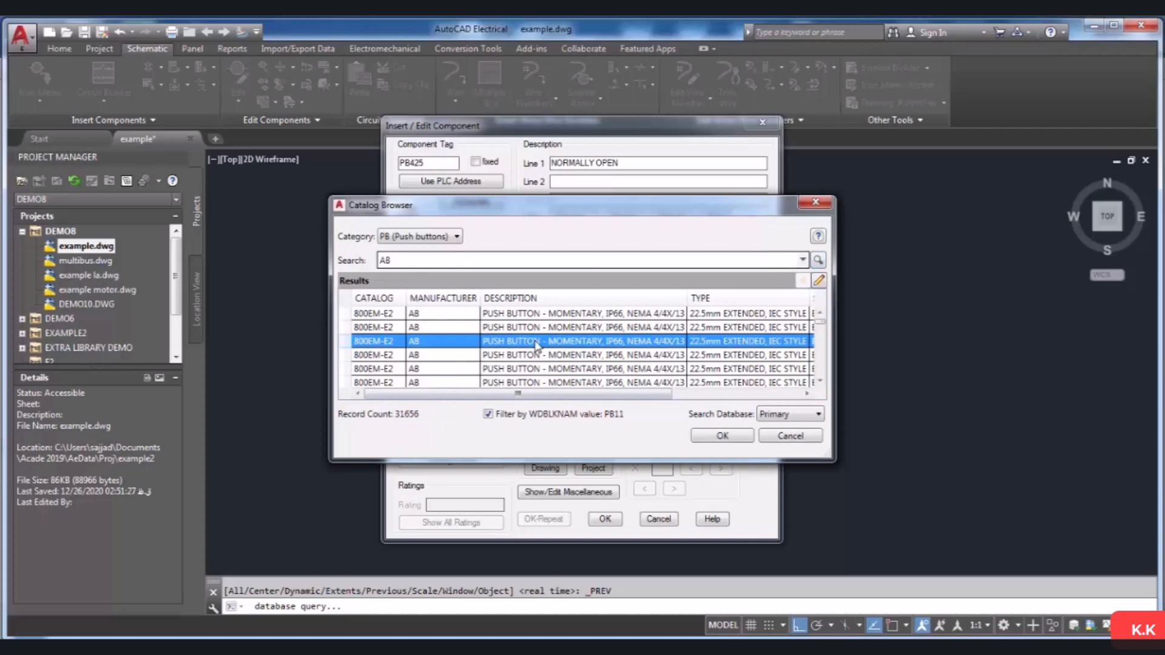
{"action": "left_click", "coordinate": [700, 434]}
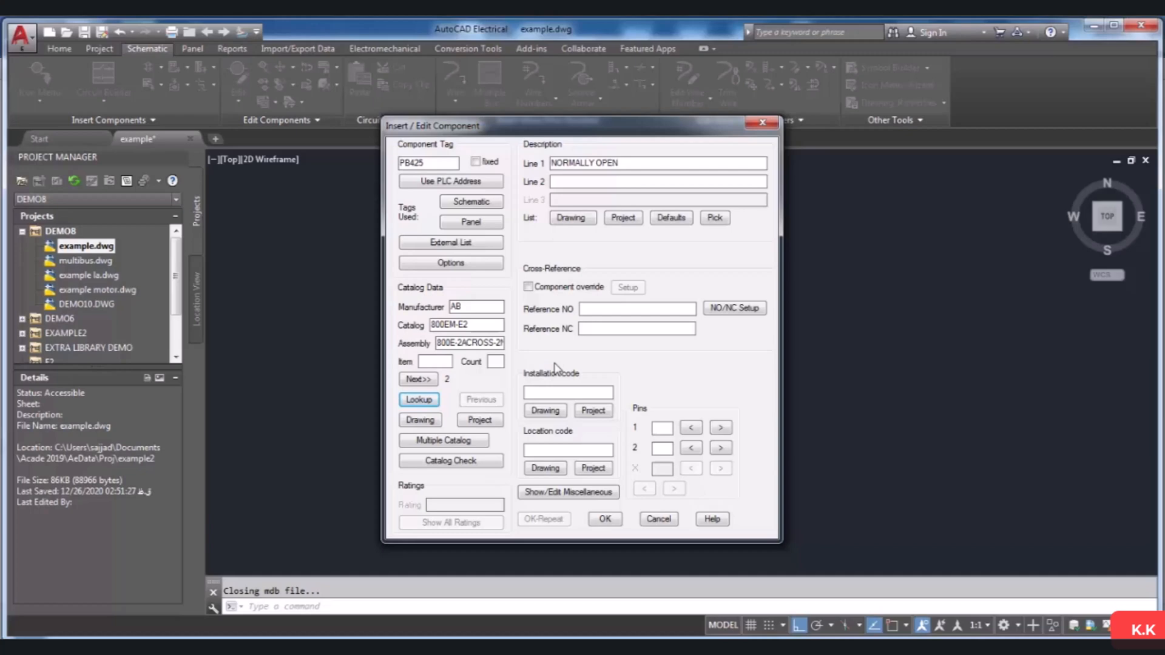
{"action": "left_click", "coordinate": [605, 519]}
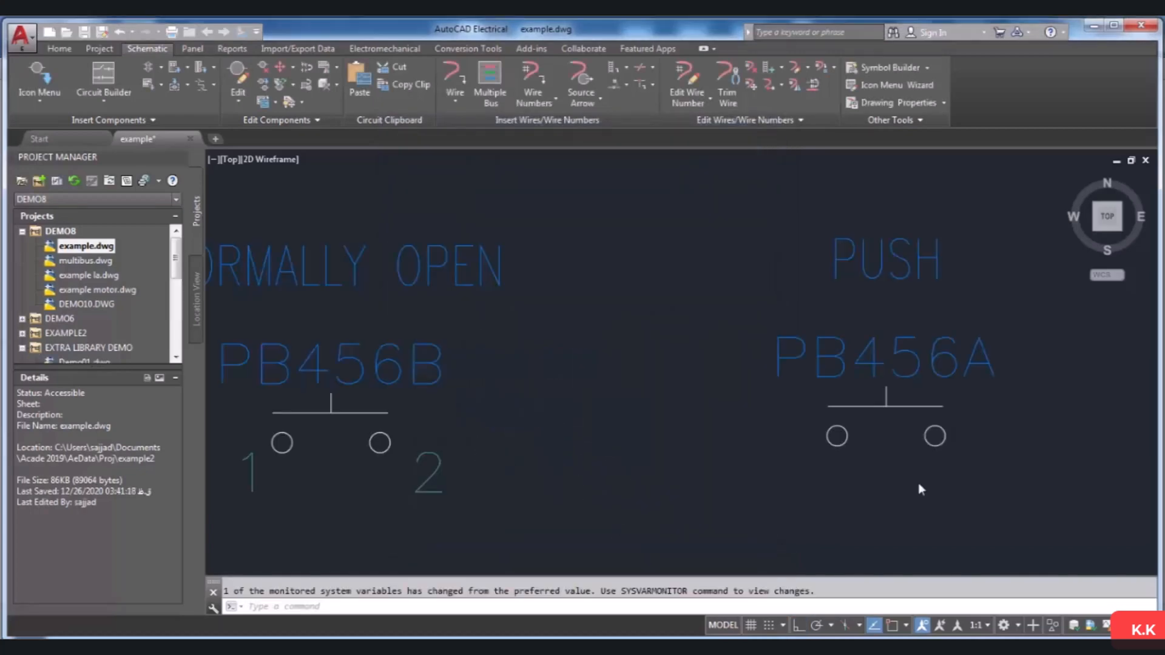
{"action": "scroll", "coordinate": [668, 419], "scroll_direction": "down", "scroll_amount": 2}
{"action": "scroll", "coordinate": [480, 407], "scroll_direction": "up", "scroll_amount": 1}
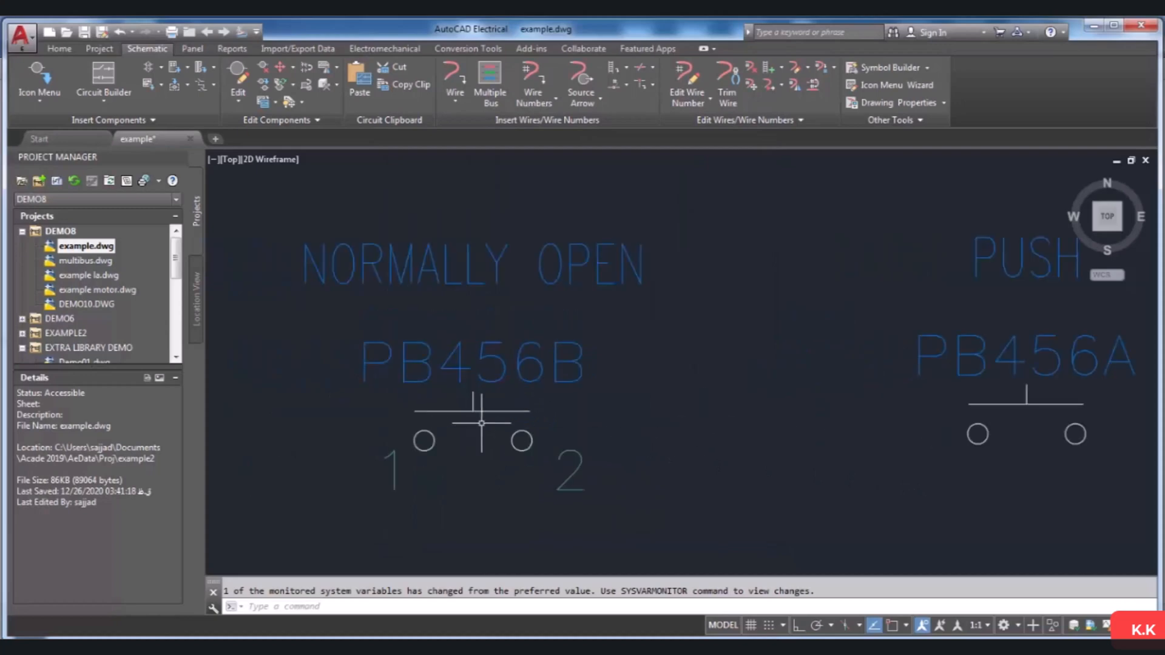
{"action": "scroll", "coordinate": [650, 411], "scroll_direction": "down", "scroll_amount": 2}
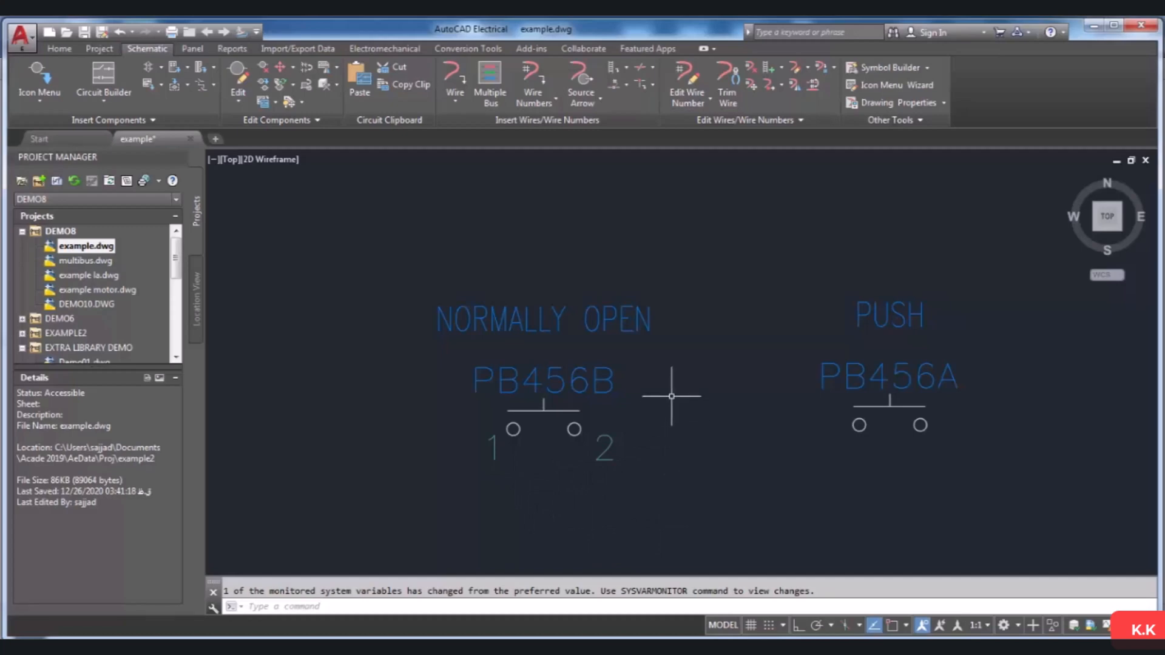
{"action": "scroll", "coordinate": [672, 396], "scroll_direction": "down", "scroll_amount": 2}
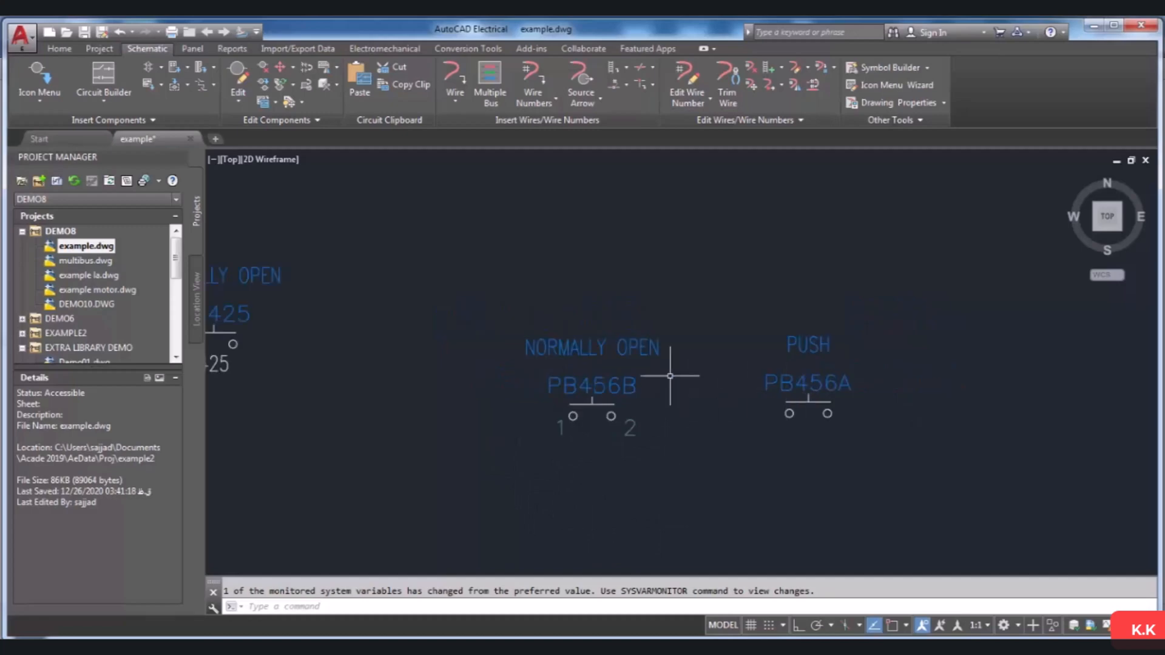
{"action": "scroll", "coordinate": [671, 377], "scroll_direction": "up", "scroll_amount": 3}
{"action": "scroll", "coordinate": [674, 382], "scroll_direction": "down", "scroll_amount": 4}
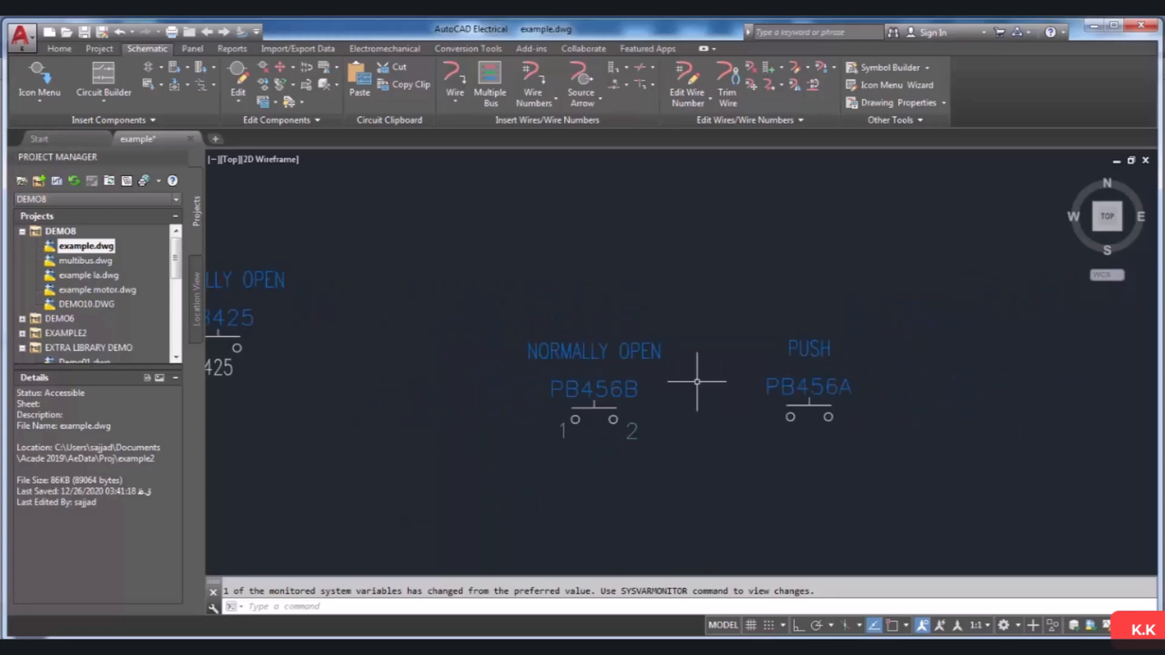
Edit push button PB456A, assign pin numbers 3 and 4 to its first and second pins, and accept the component edits.
{"action": "scroll", "coordinate": [879, 358], "scroll_direction": "up", "scroll_amount": 2}
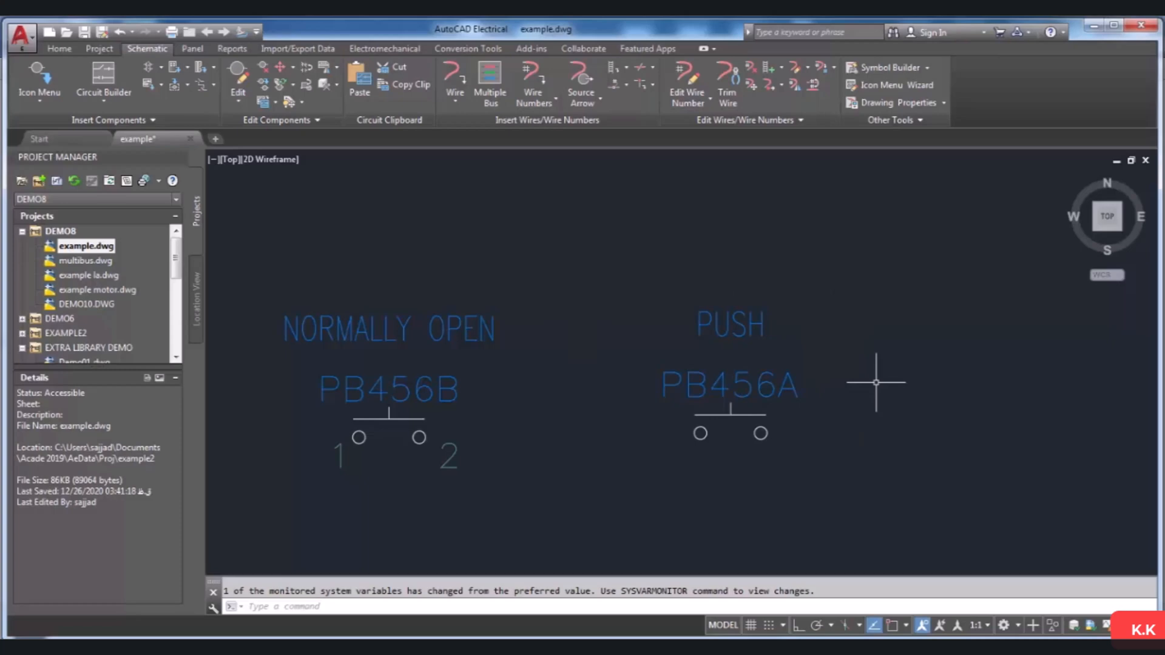
{"action": "left_click", "coordinate": [739, 381]}
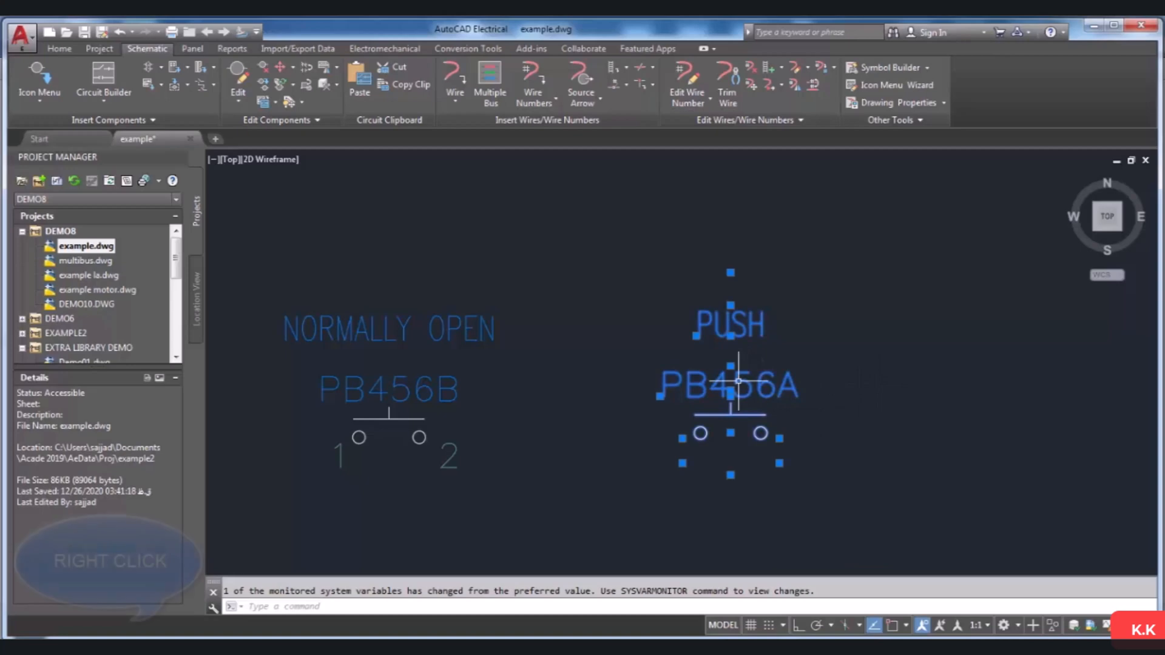
{"action": "right_click", "coordinate": [739, 381]}
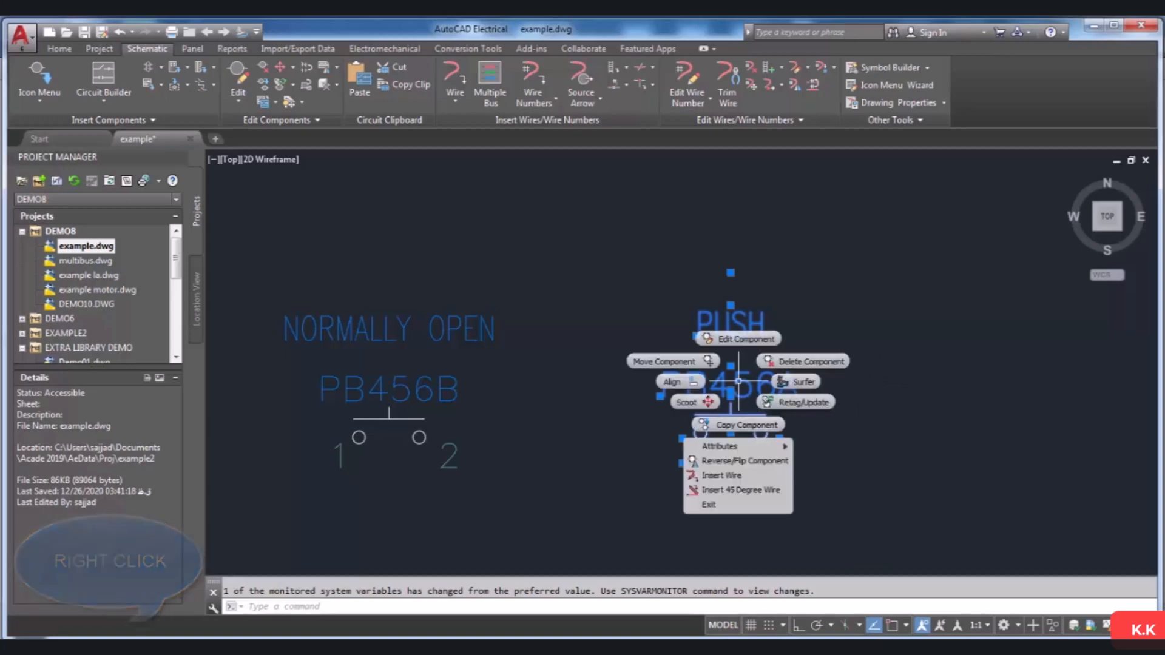
{"action": "left_click", "coordinate": [745, 341]}
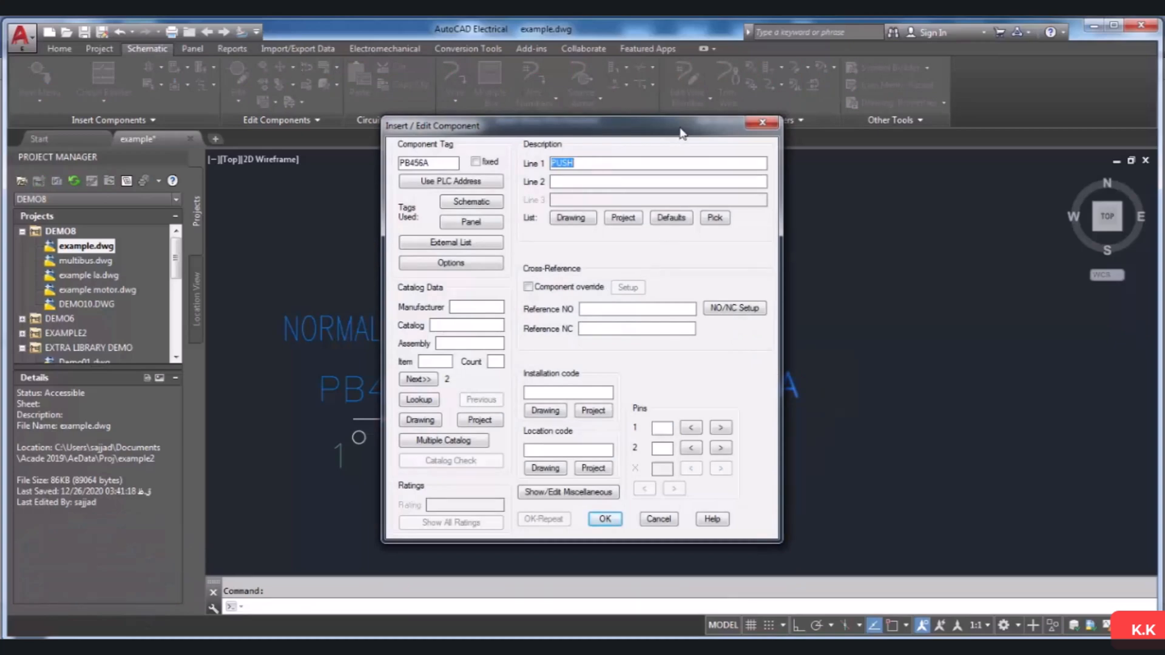
{"action": "left_click_drag", "start_coordinate": [682, 133], "coordinate": [597, 143]}
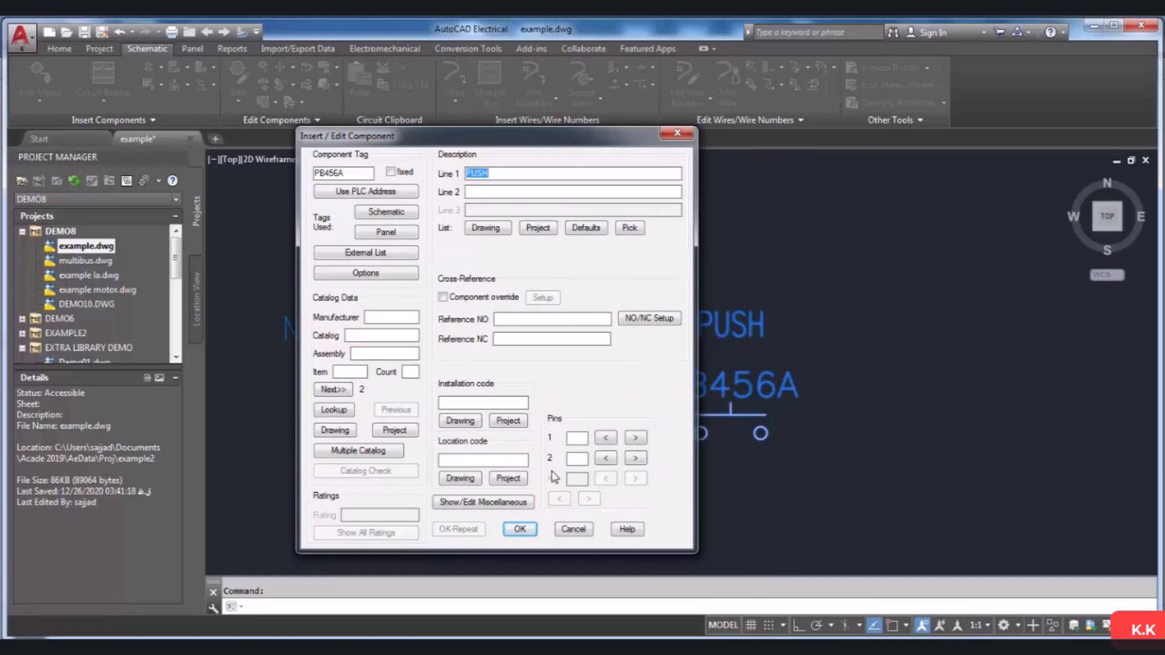
{"action": "left_click", "coordinate": [641, 440]}
{"action": "left_click", "coordinate": [637, 439]}
{"action": "left_click", "coordinate": [638, 459]}
{"action": "left_click", "coordinate": [639, 460]}
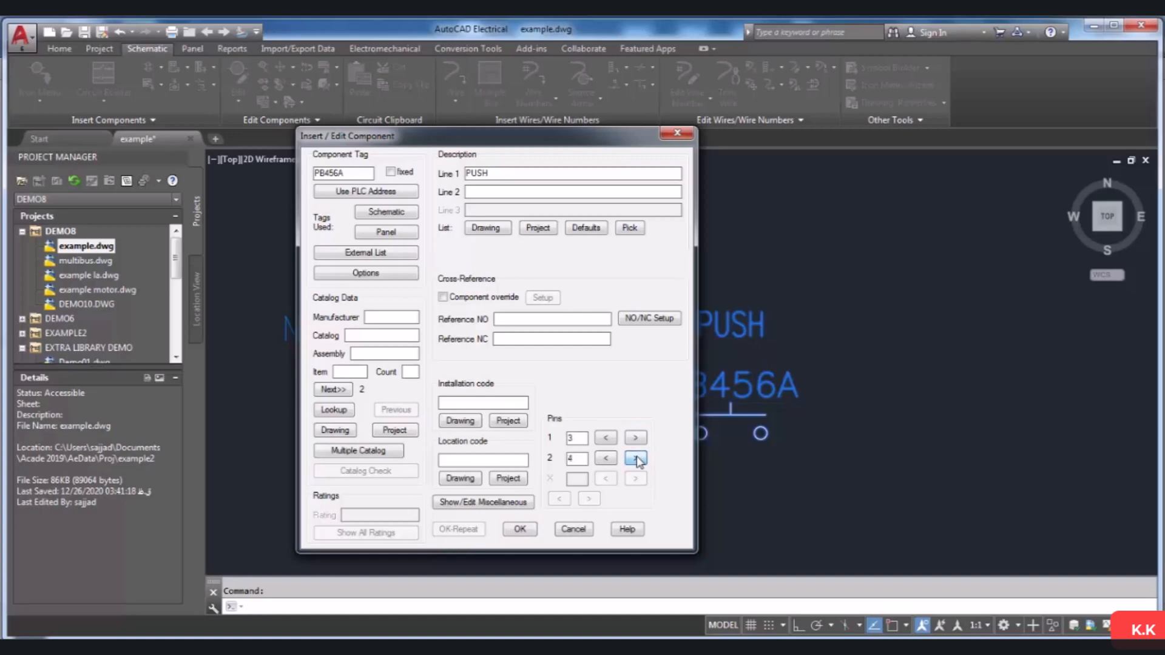
{"action": "left_click", "coordinate": [521, 530]}
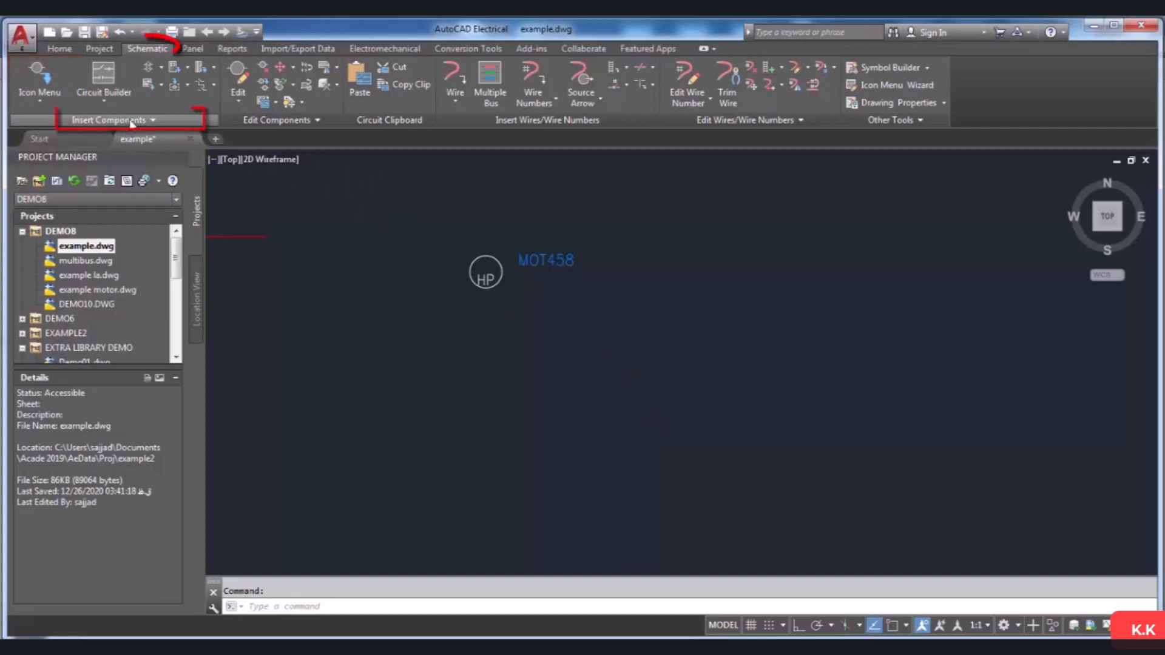
Open the Catalog Browser for component insertion and search the PB (Push buttons) category for AB.
{"action": "left_click", "coordinate": [38, 95]}
{"action": "left_click", "coordinate": [61, 155]}
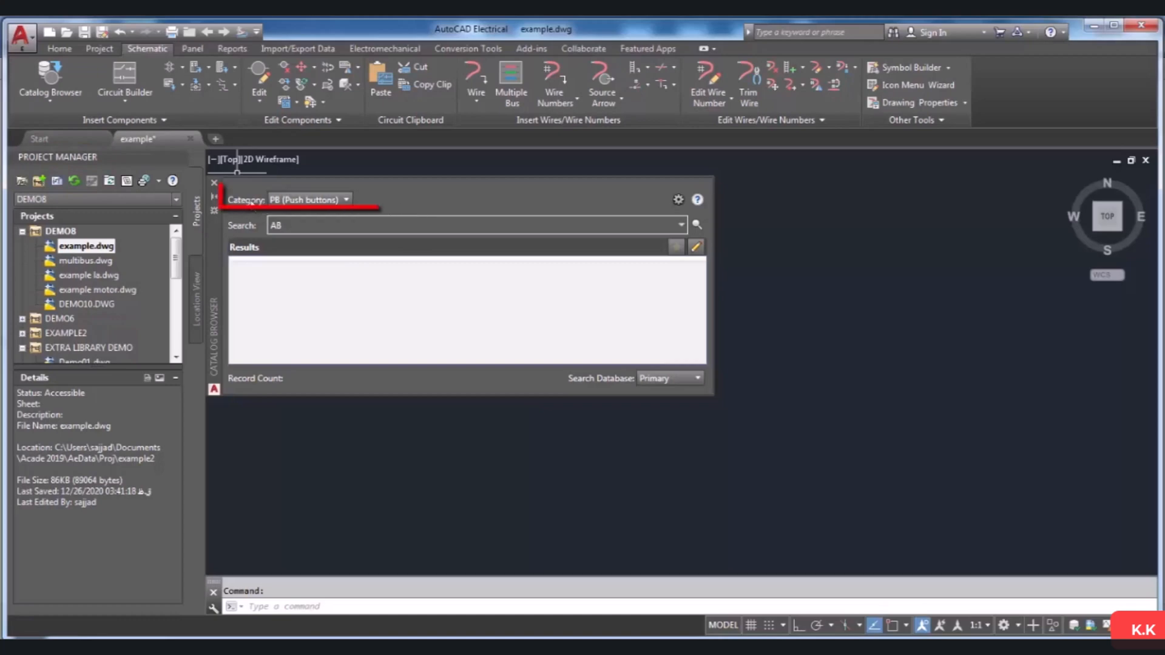
{"action": "left_click", "coordinate": [346, 200]}
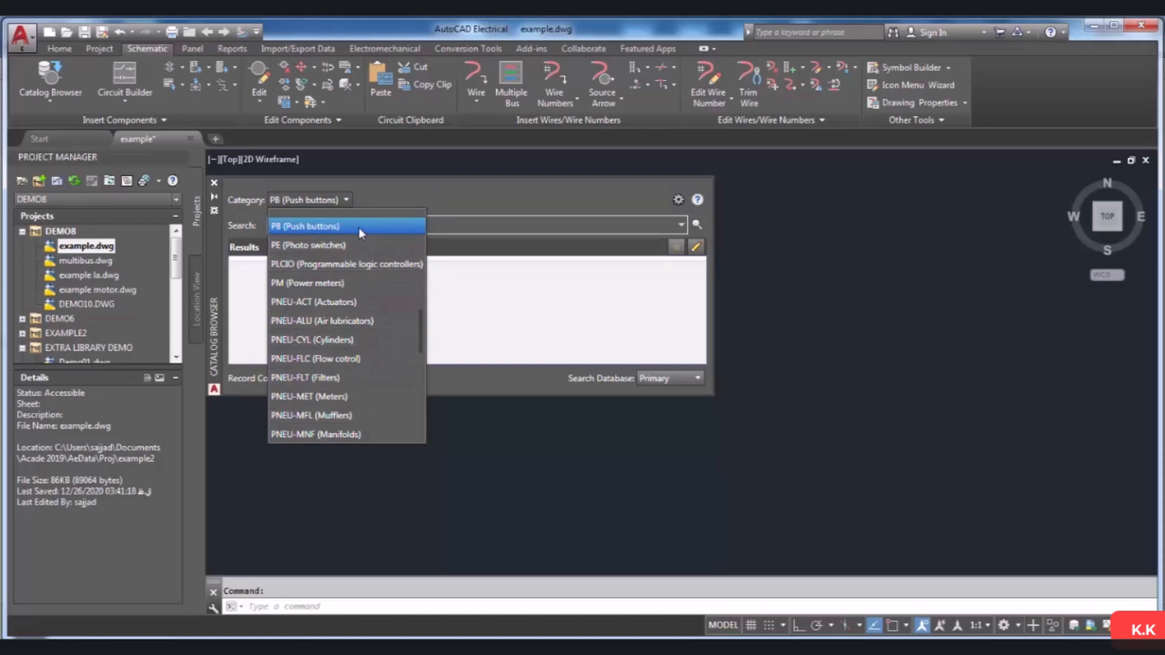
{"action": "left_click", "coordinate": [388, 191]}
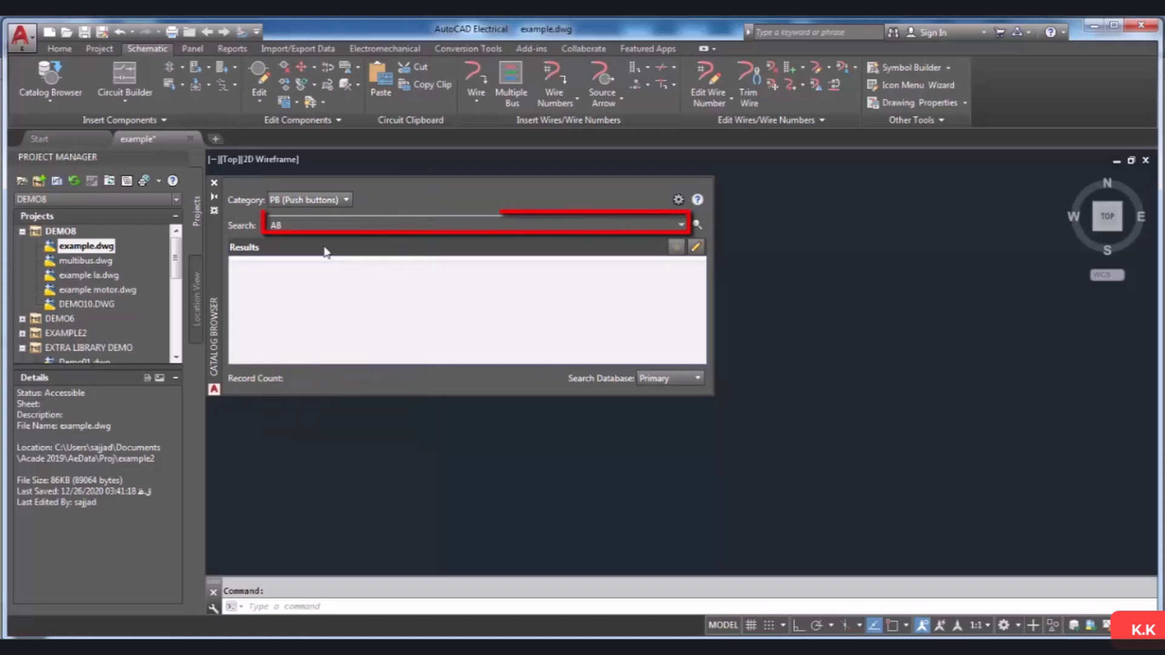
{"action": "left_click", "coordinate": [307, 224]}
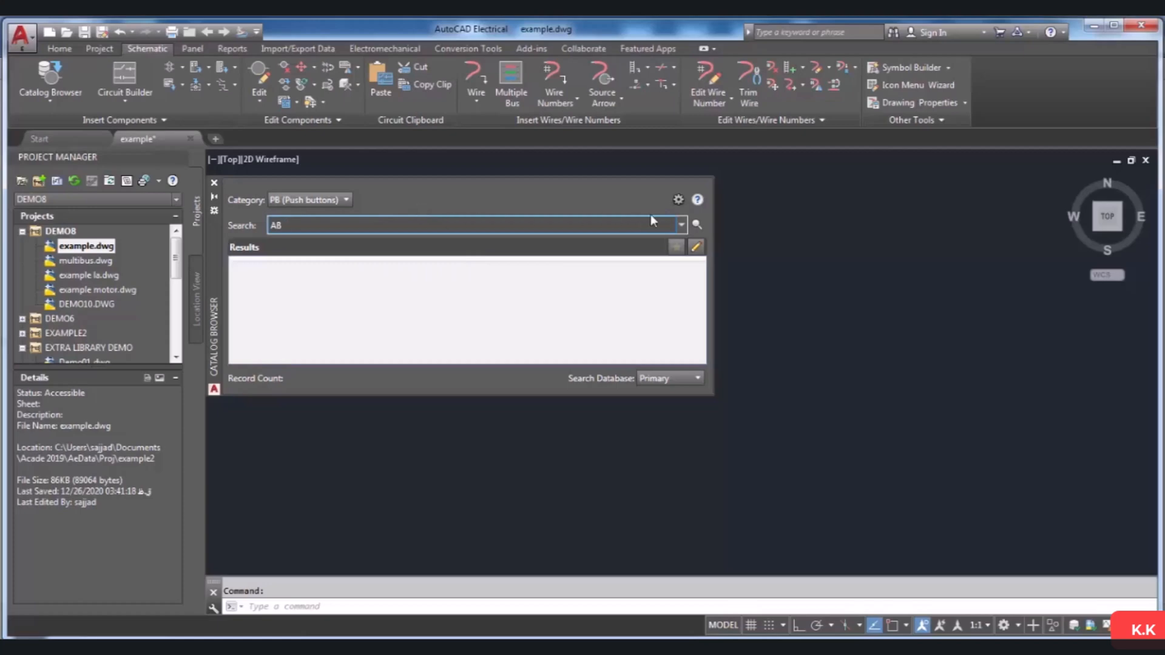
{"action": "left_click", "coordinate": [696, 224]}
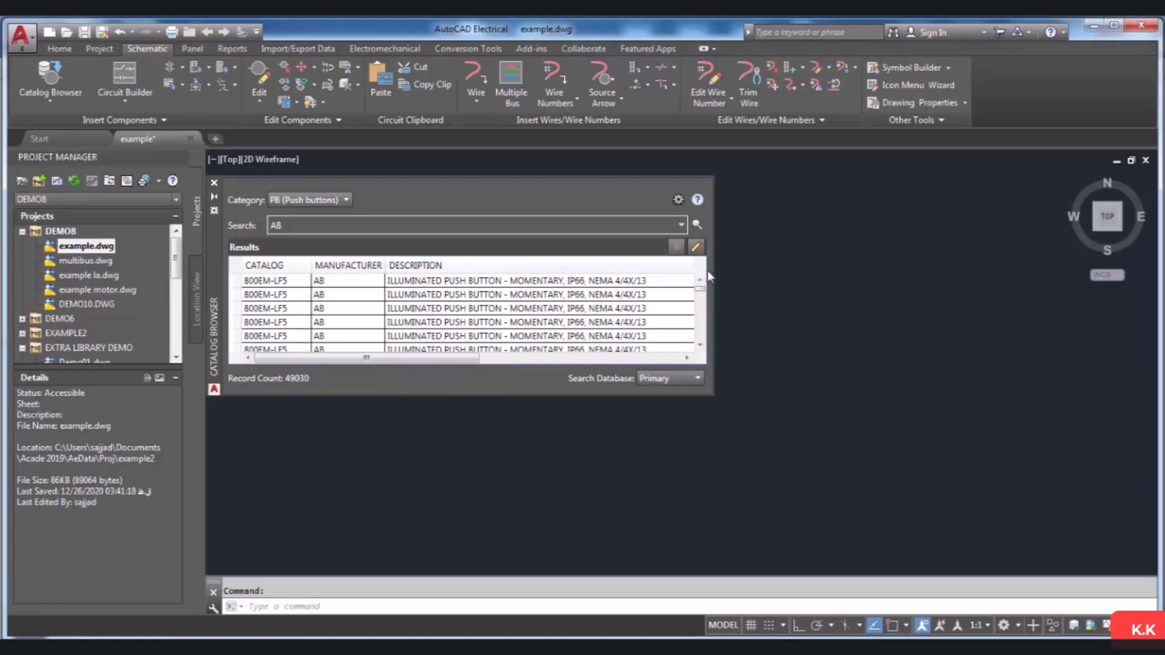
Switch the catalog results to database editing, examine the row commands for the first catalog entry, and leave edit mode.
{"action": "left_click", "coordinate": [697, 248]}
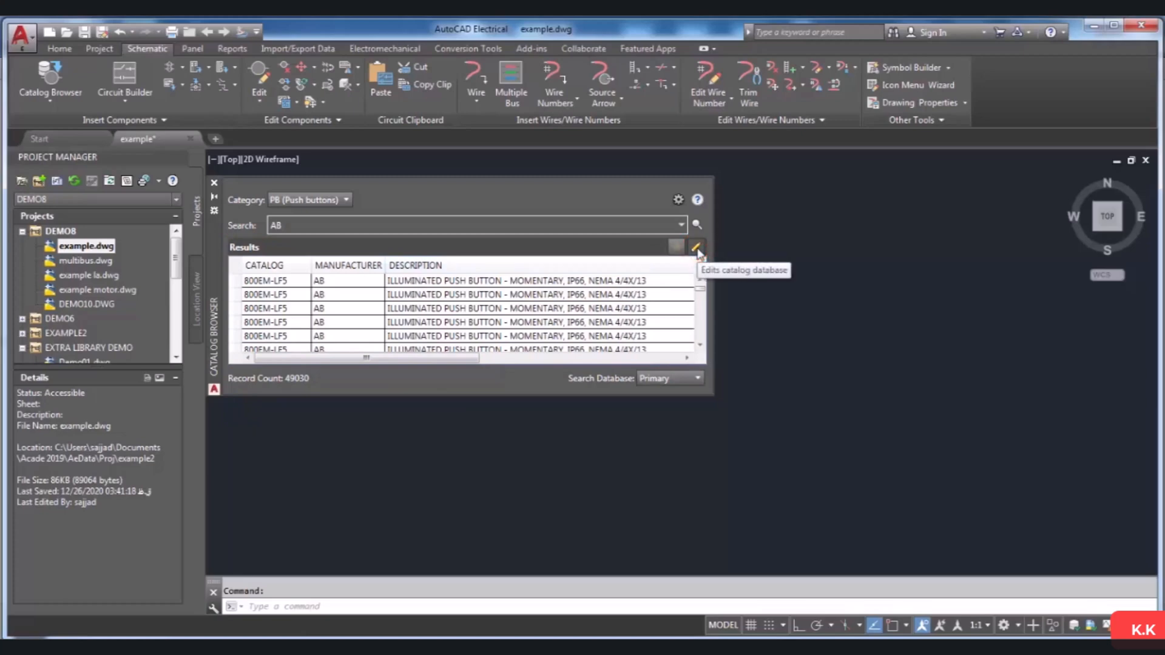
{"action": "left_click", "coordinate": [696, 249]}
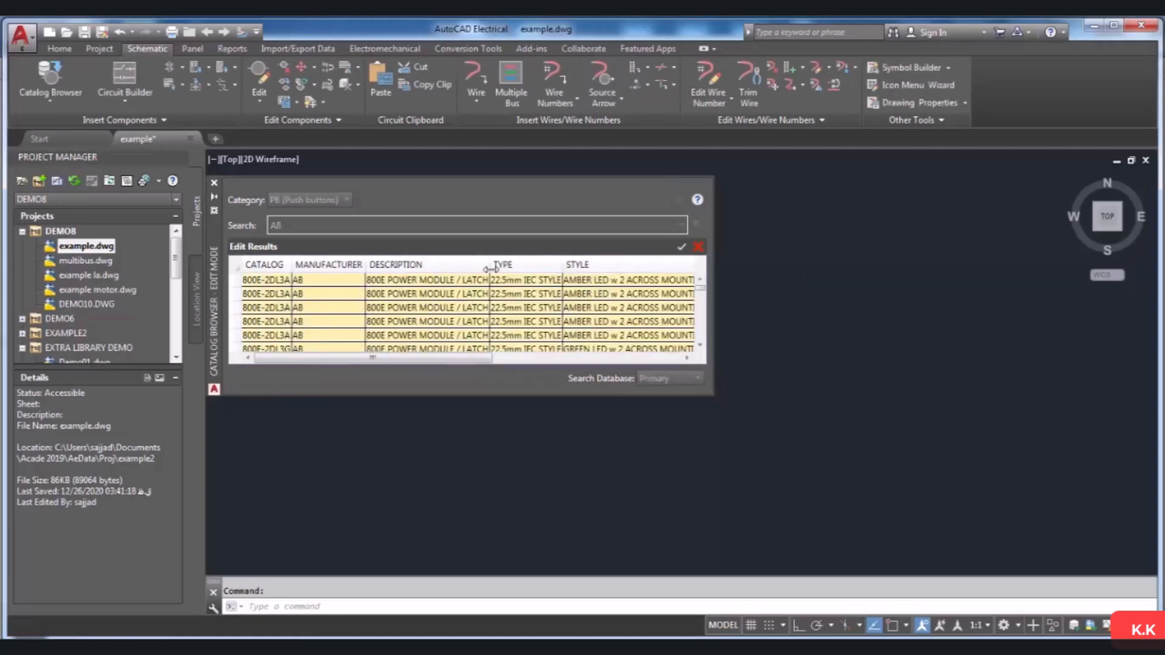
{"action": "right_click", "coordinate": [274, 284]}
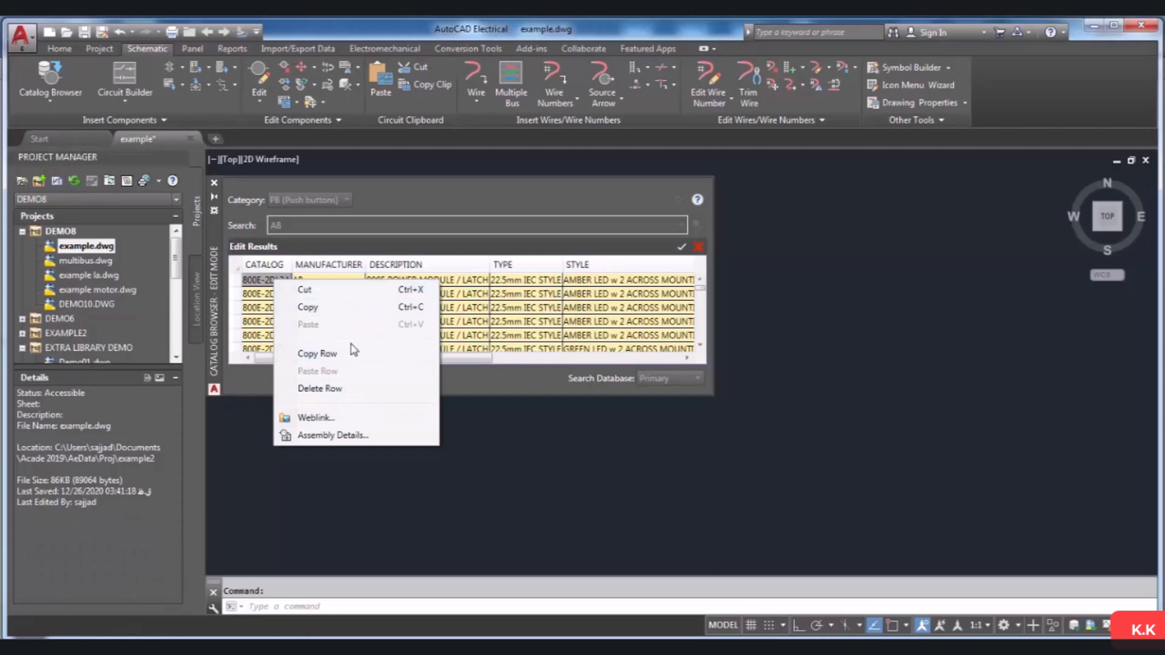
{"action": "left_click", "coordinate": [427, 246]}
{"action": "left_click", "coordinate": [681, 246]}
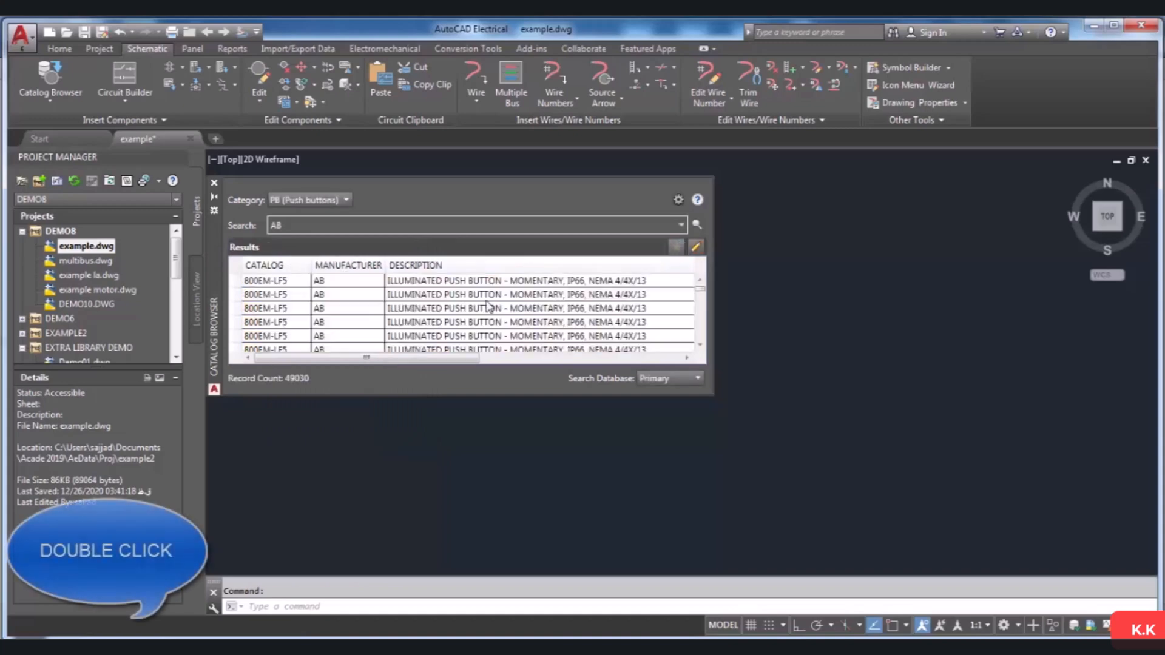
Insert the first AB 800EM-LF5 illuminated push button from the results into the empty drawing area and accept its component data.
{"action": "left_click", "coordinate": [287, 280]}
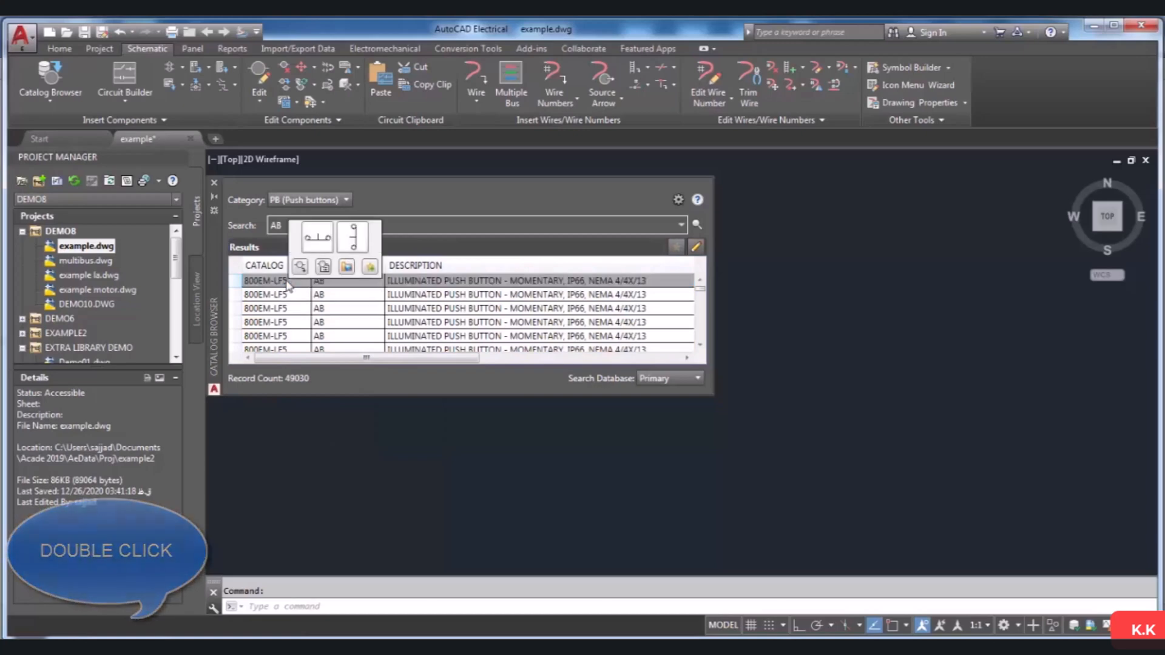
{"action": "double_click", "coordinate": [276, 282]}
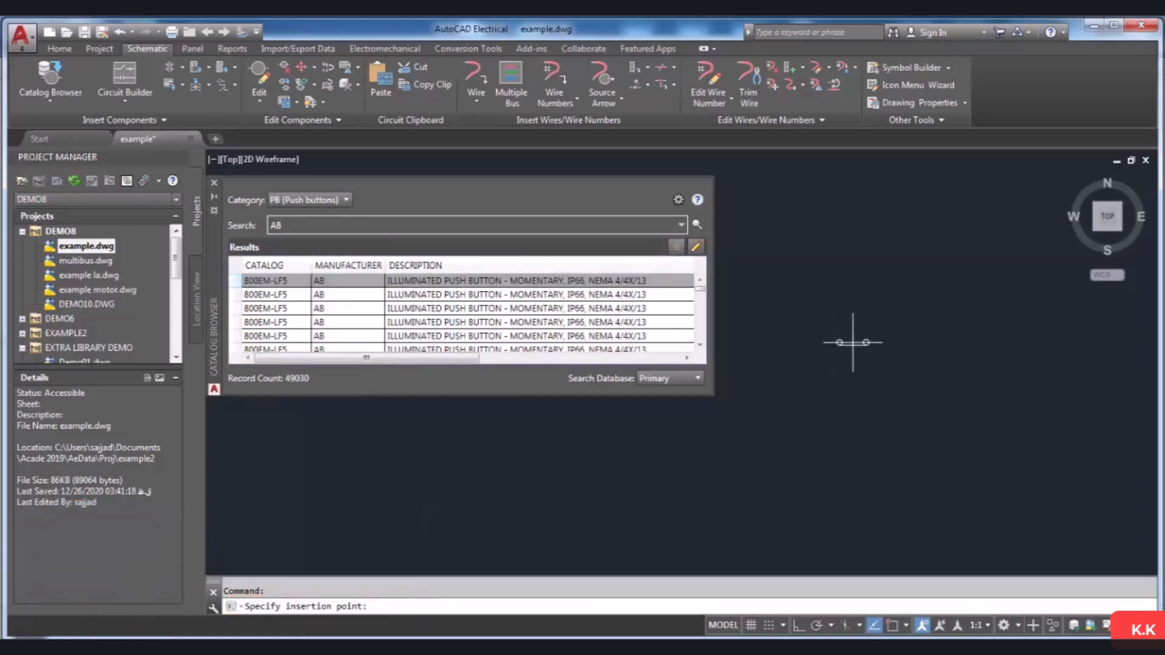
{"action": "left_click", "coordinate": [853, 342]}
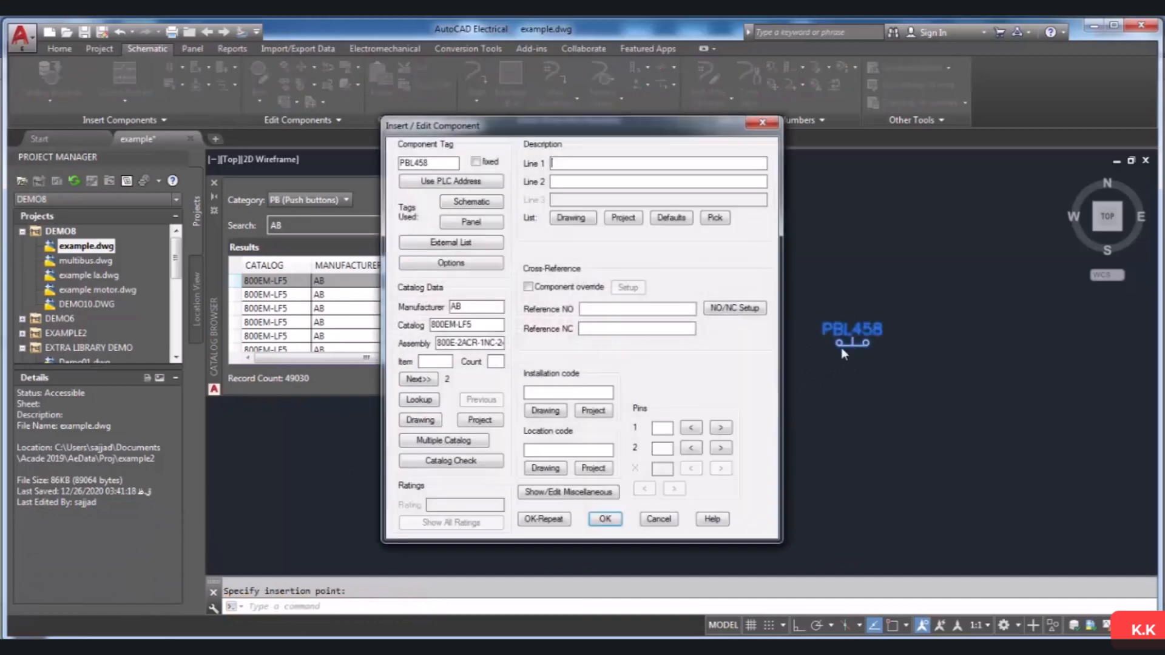
{"action": "left_click", "coordinate": [605, 521]}
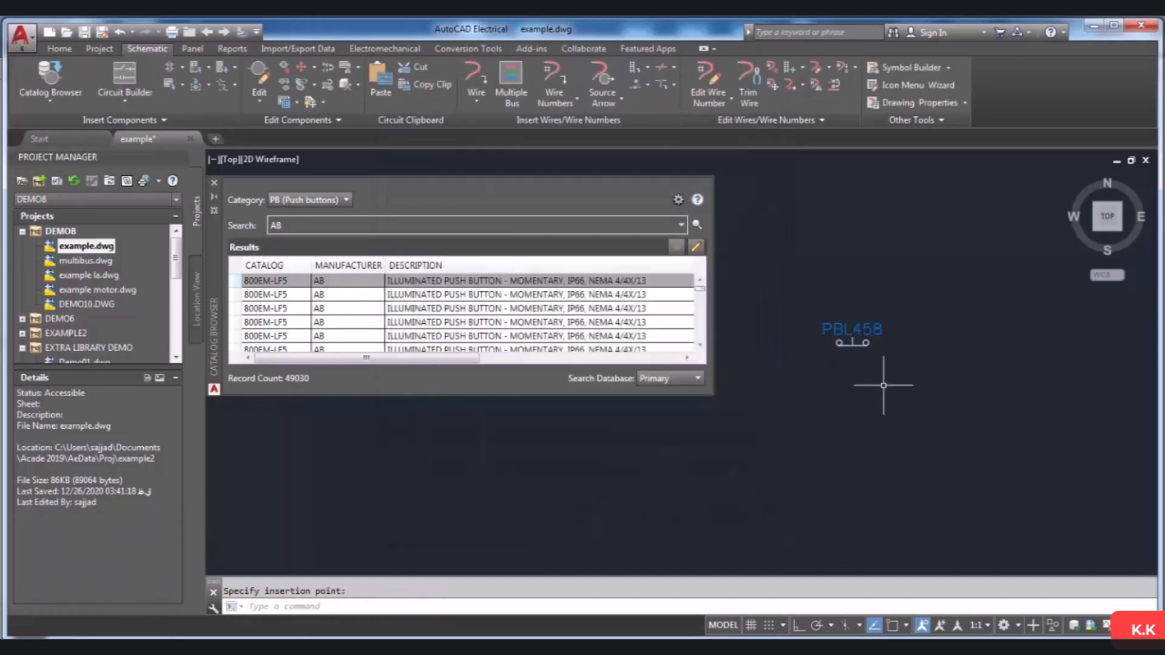
{"action": "scroll", "coordinate": [886, 381], "scroll_direction": "up", "scroll_amount": 2}
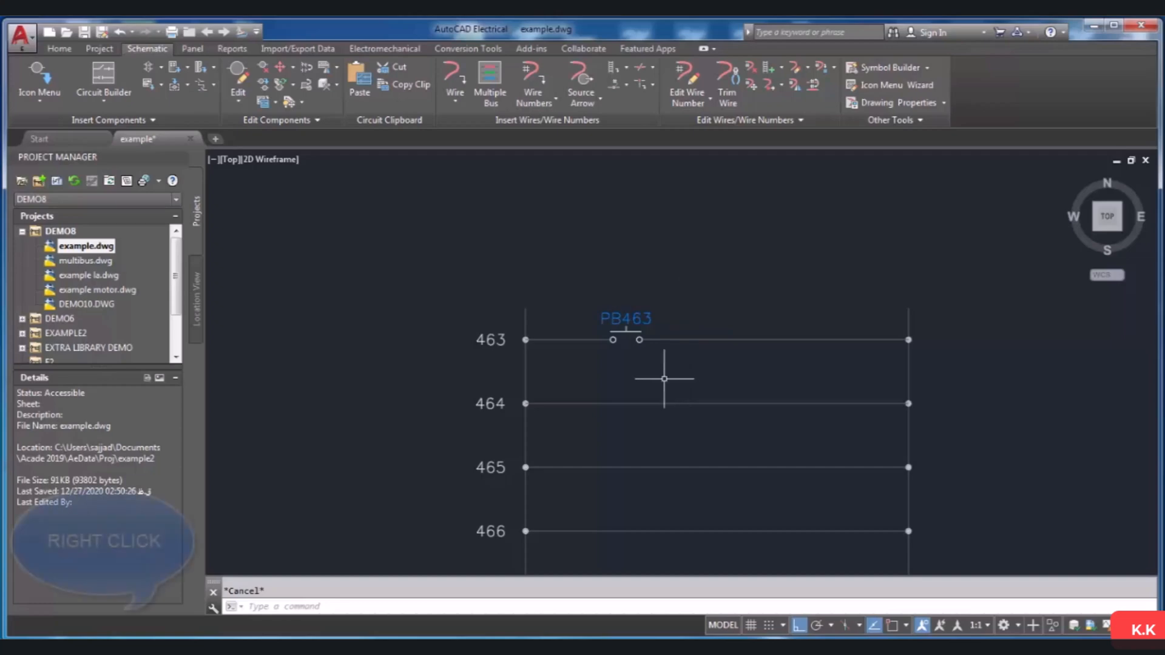
Edit the push button on ladder line 463, change its component tag to PB460, and accept the edit.
{"action": "right_click", "coordinate": [627, 329]}
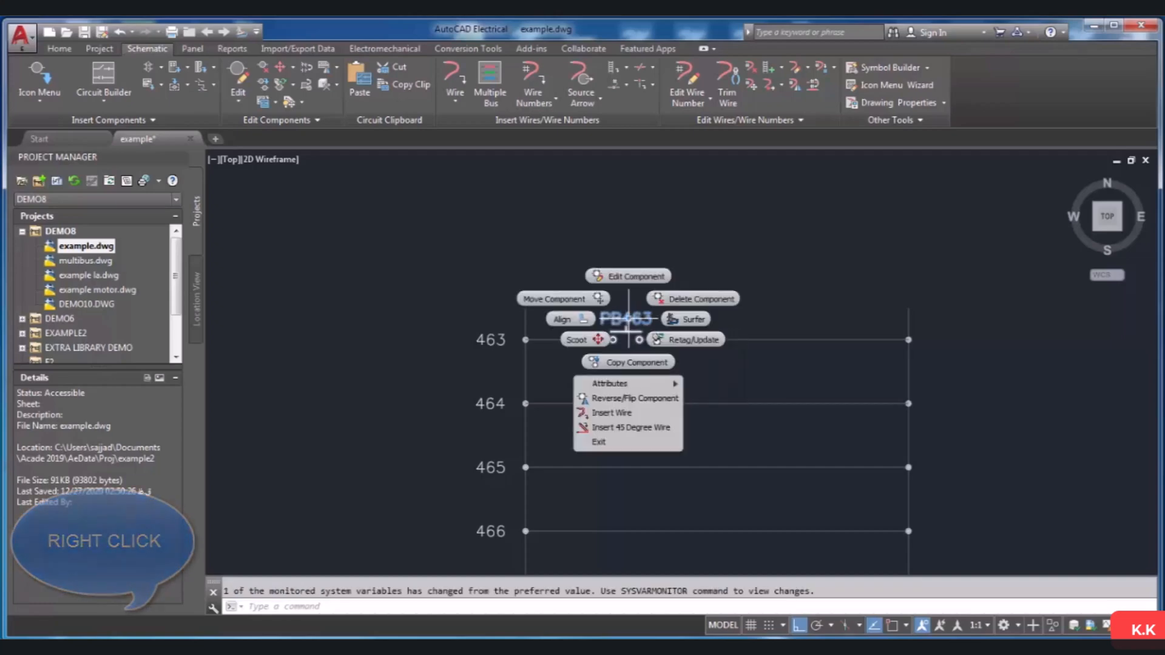
{"action": "left_click", "coordinate": [631, 277]}
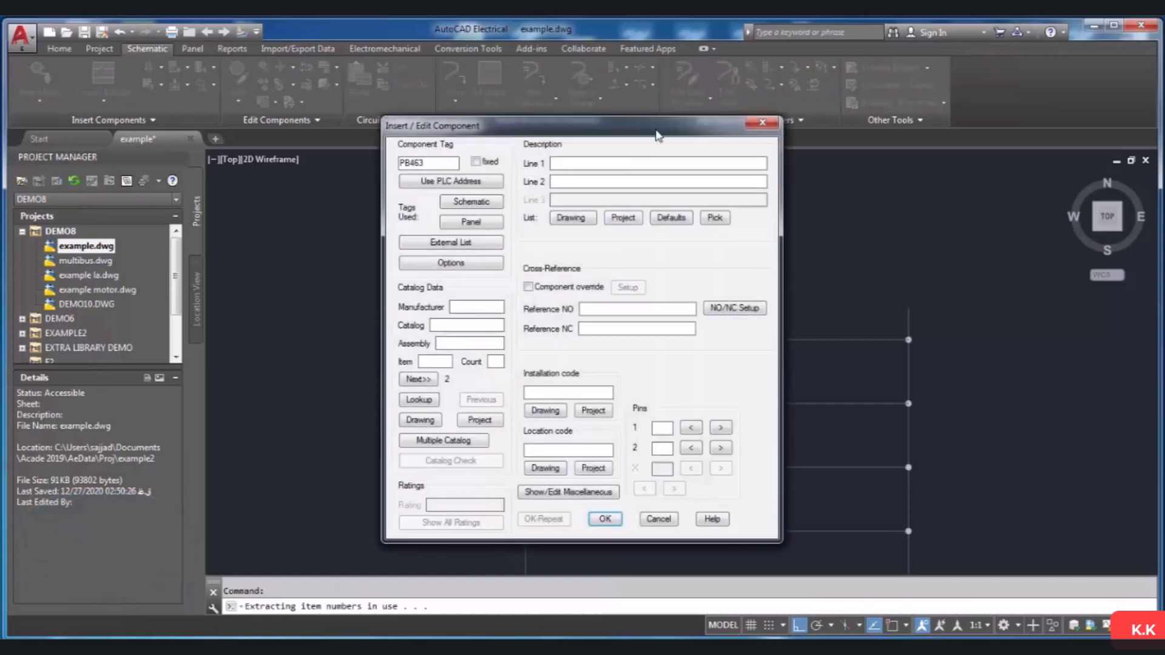
{"action": "mouse_move", "coordinate": [642, 139]}
{"action": "left_mouse_down"}
{"action": "mouse_move", "coordinate": [417, 156]}
{"action": "mouse_move", "coordinate": [433, 159]}
{"action": "left_mouse_up"}
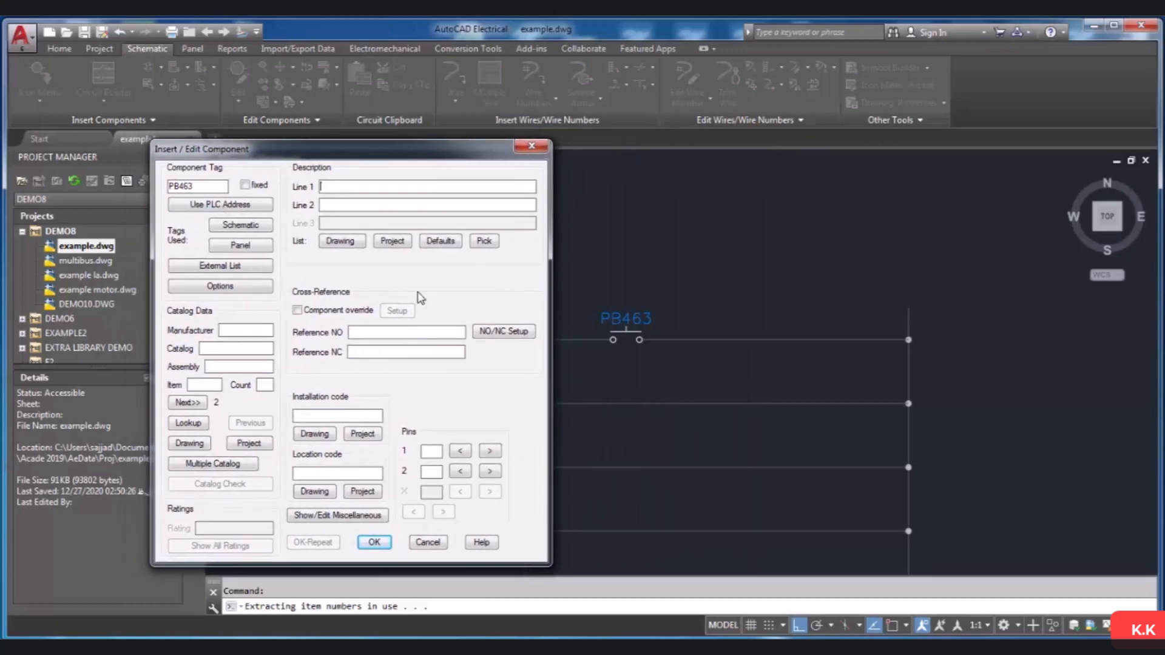
{"action": "left_click", "coordinate": [238, 245]}
{"action": "key", "text": "BackSpace"}
{"action": "type", "text": "0"}
{"action": "left_click", "coordinate": [374, 542]}
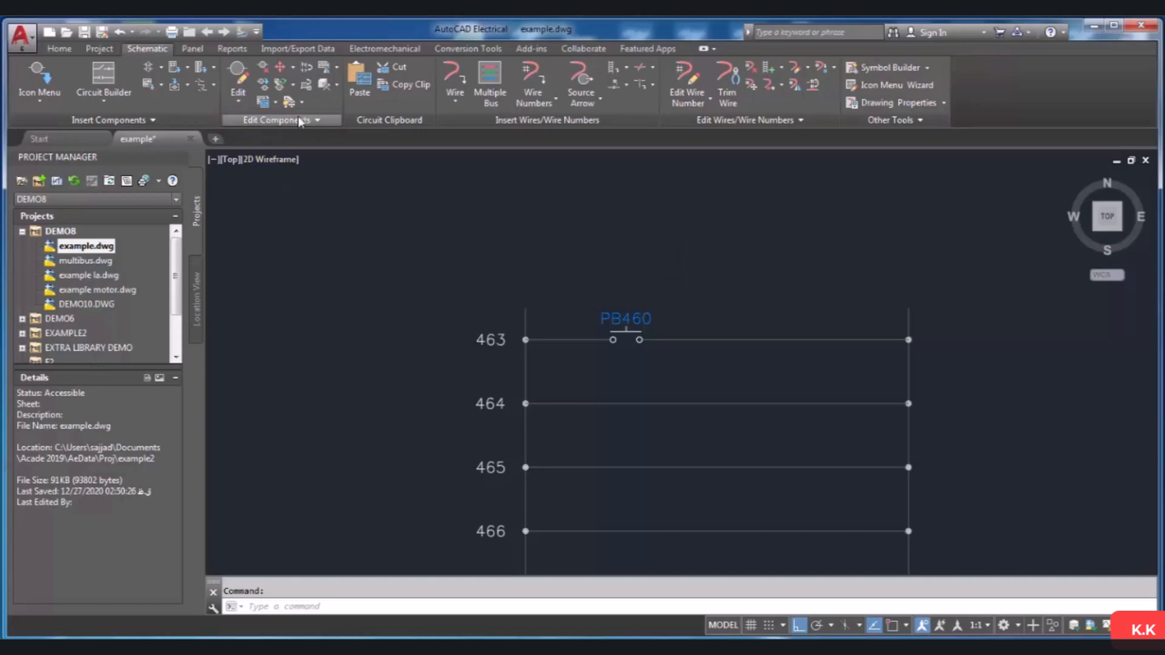
Scoot push button PB460 along the wire of line 463 toward the right-hand rail.
{"action": "left_click", "coordinate": [281, 69]}
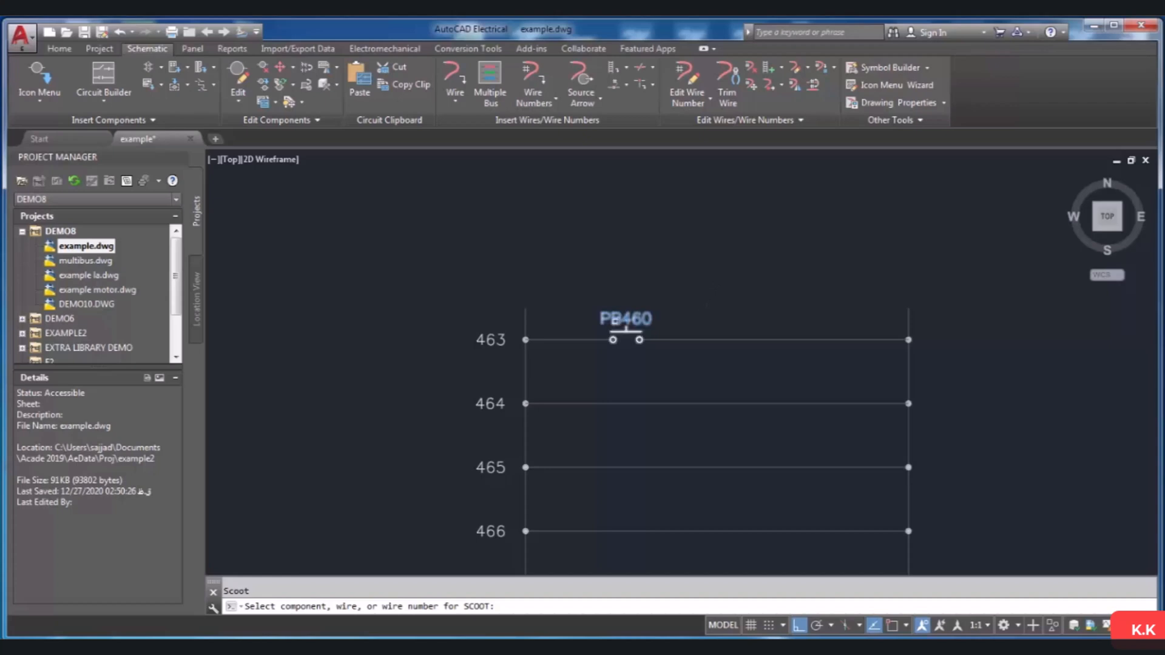
{"action": "left_click", "coordinate": [618, 318]}
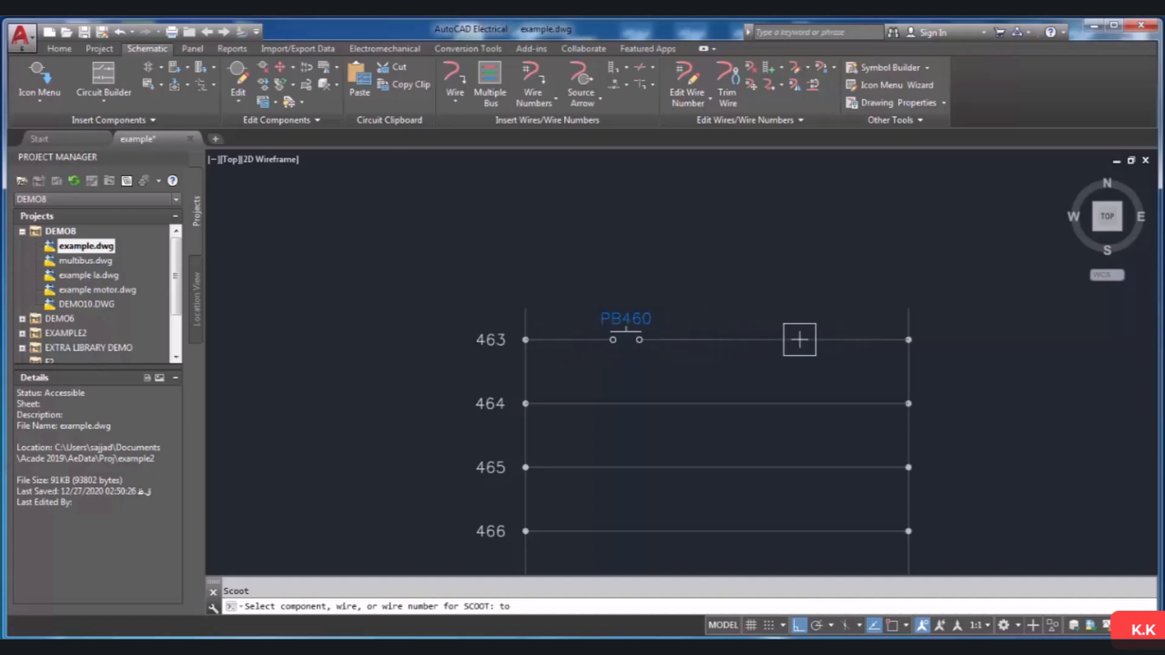
{"action": "left_click", "coordinate": [800, 340]}
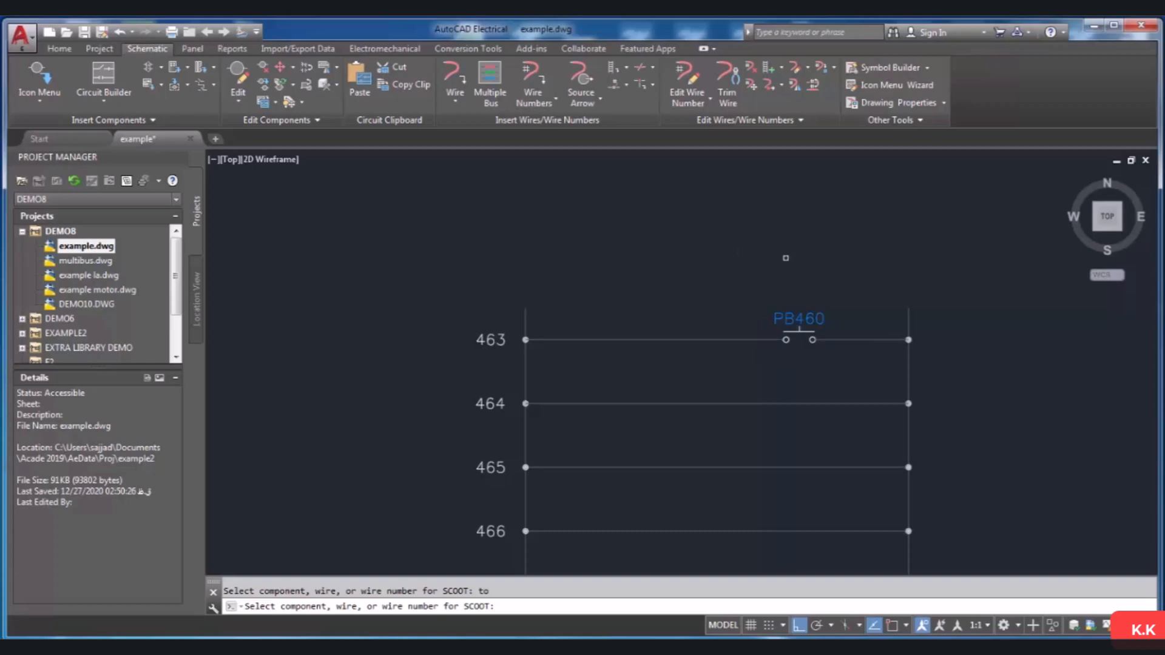
{"action": "key", "text": "Escape"}
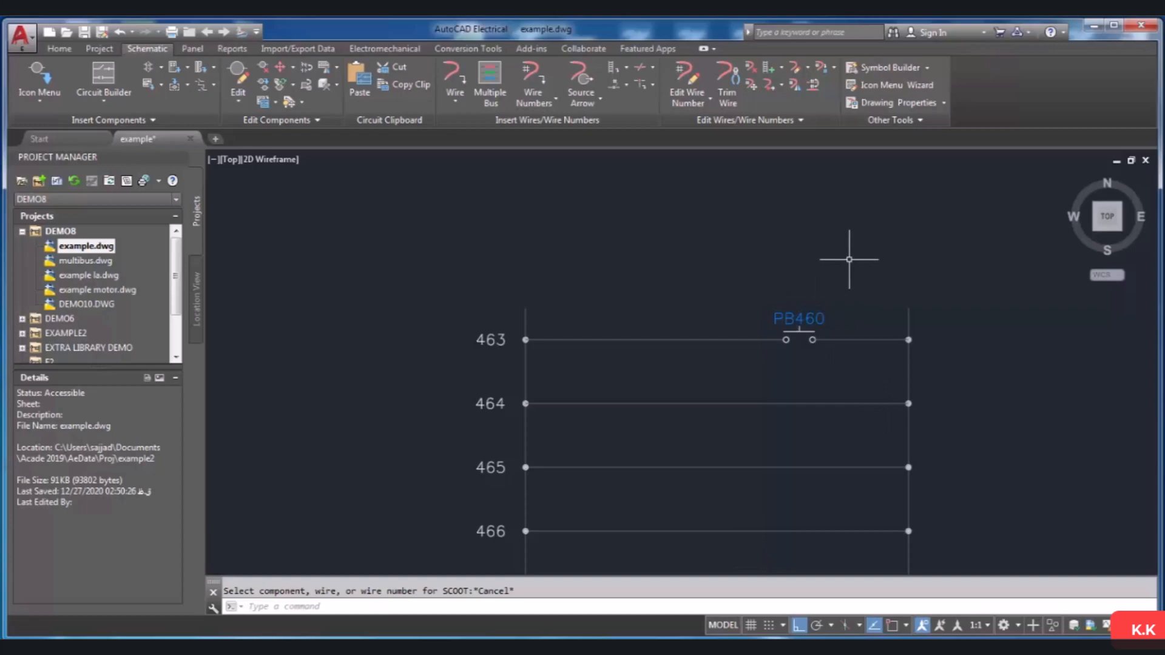
Move push button PB460 from line 463 onto the wire of line 464 with ortho off, and let the program retag it.
{"action": "left_click", "coordinate": [787, 319]}
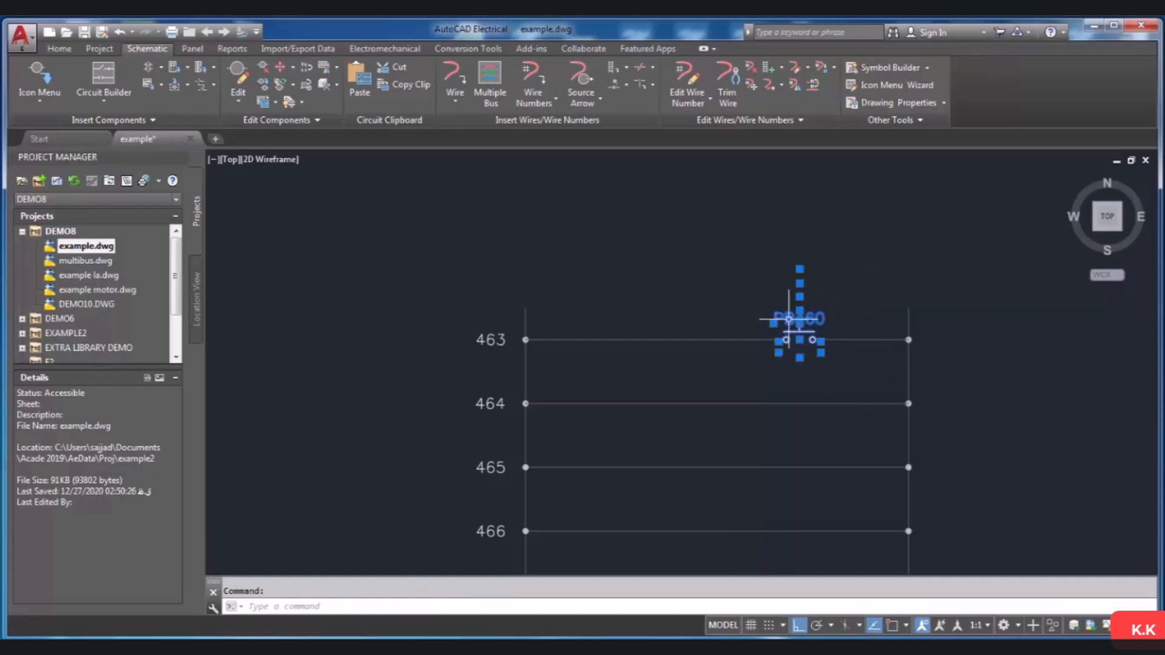
{"action": "right_click", "coordinate": [789, 318]}
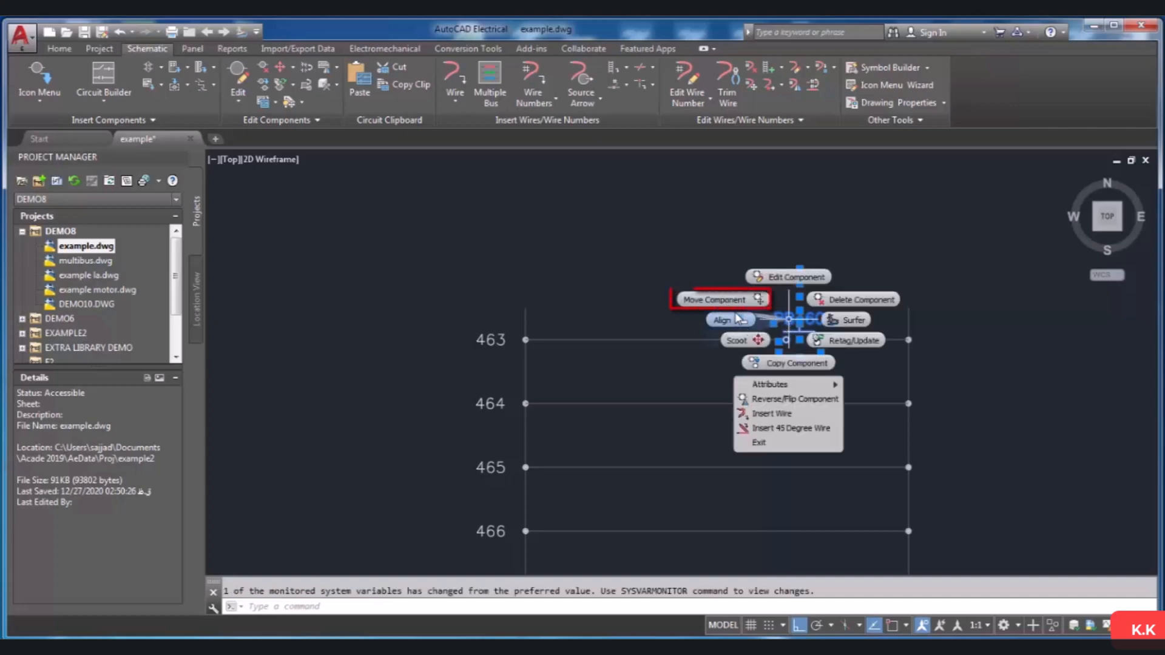
{"action": "left_click", "coordinate": [716, 300]}
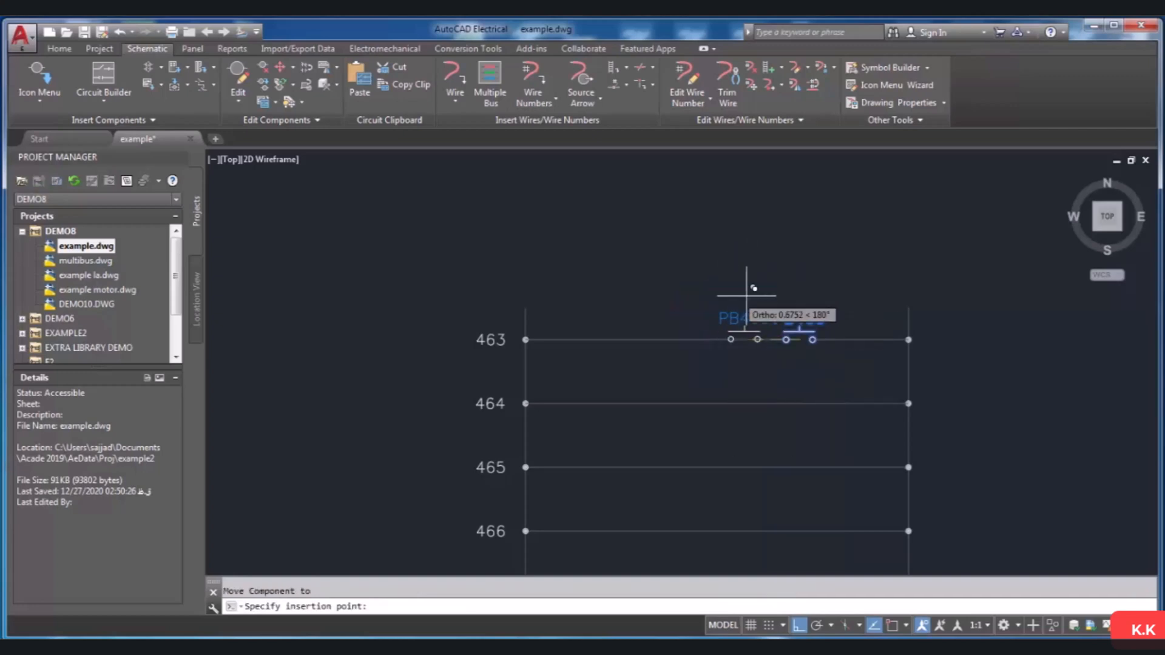
{"action": "key", "text": "F8"}
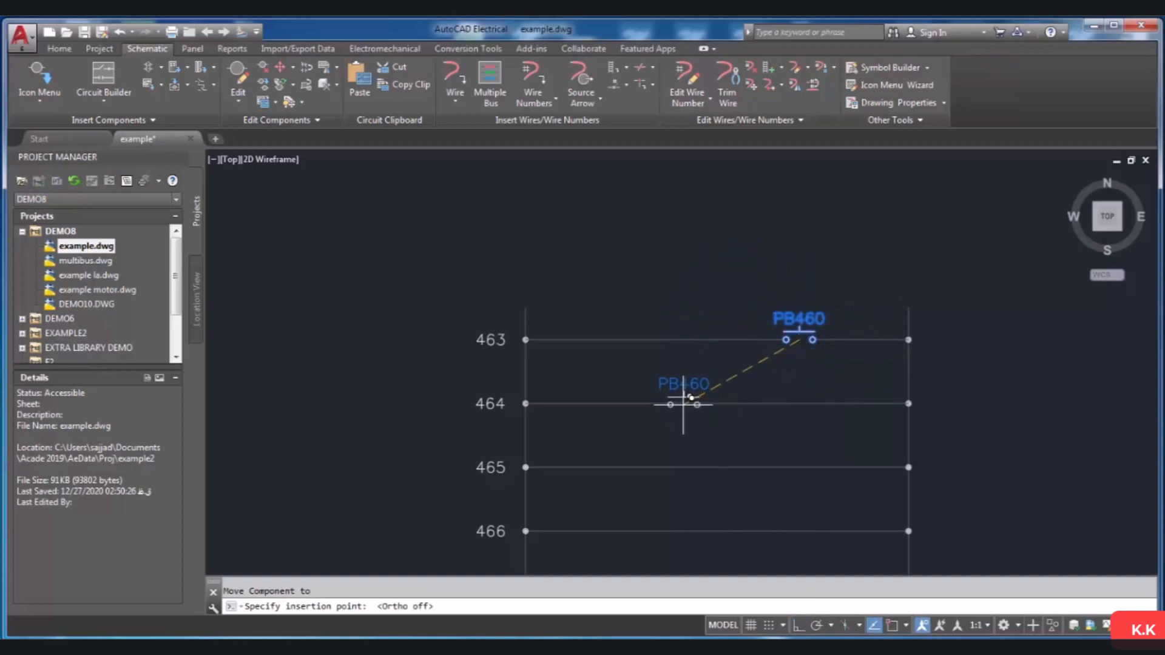
{"action": "left_click", "coordinate": [683, 404]}
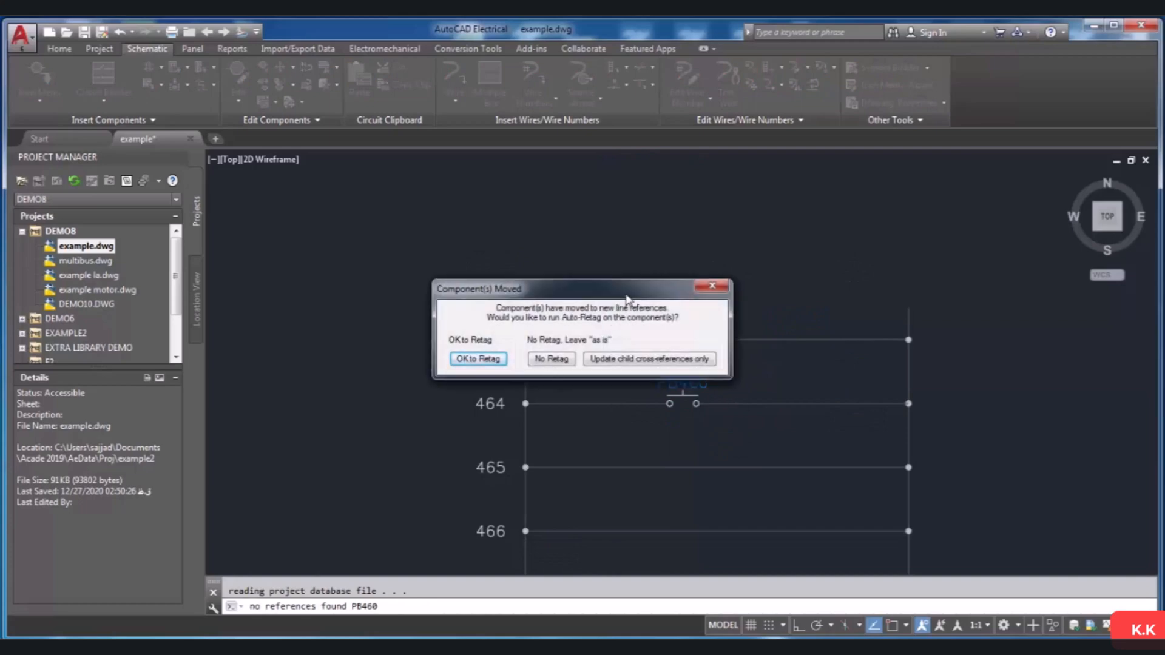
{"action": "left_click_drag", "start_coordinate": [795, 295], "coordinate": [979, 333]}
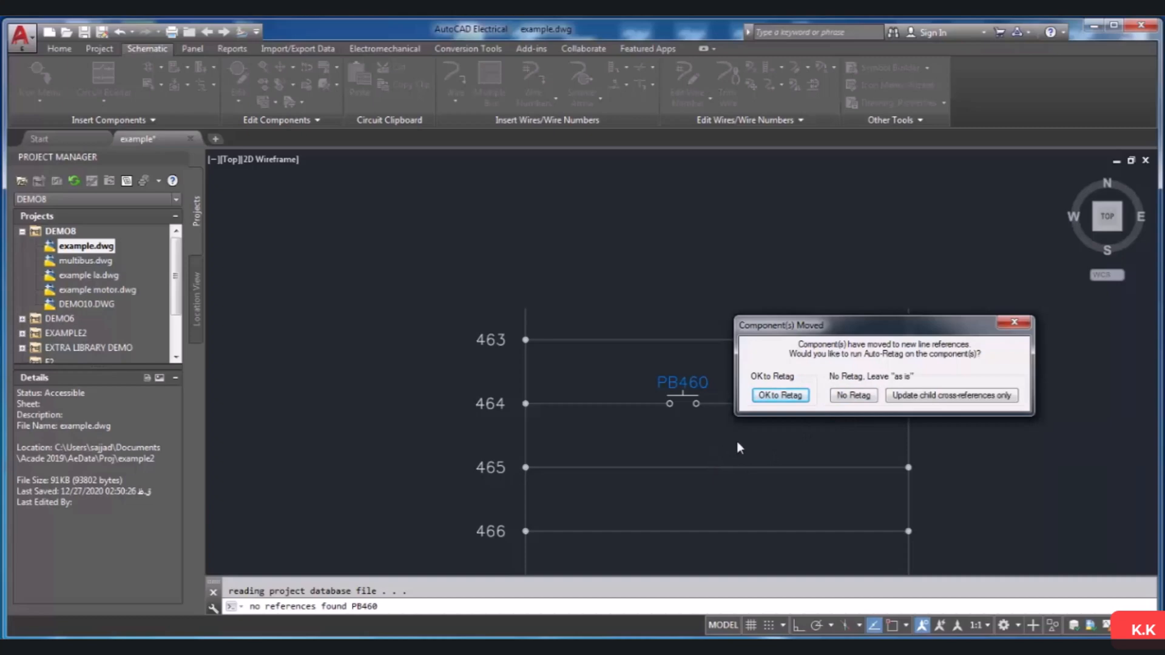
{"action": "left_click", "coordinate": [776, 398]}
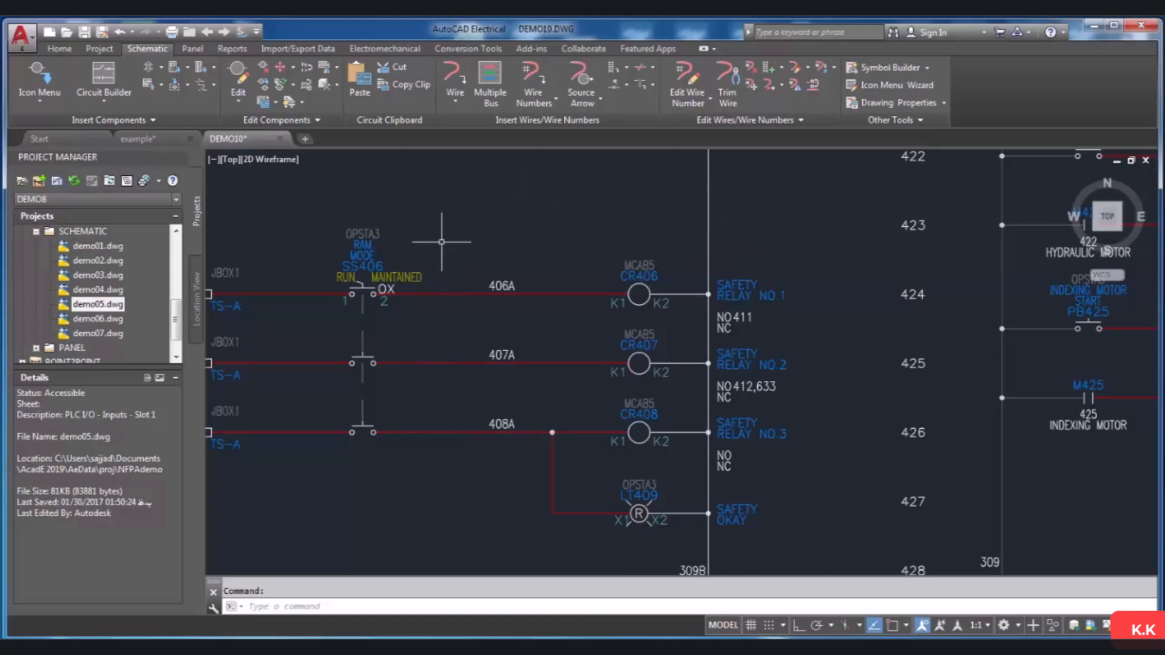
In the DEMO10 drawing, run a component fence of normally open push buttons across wires 406A, 407A and 408A.
{"action": "scroll", "coordinate": [496, 395], "scroll_direction": "down", "scroll_amount": 2}
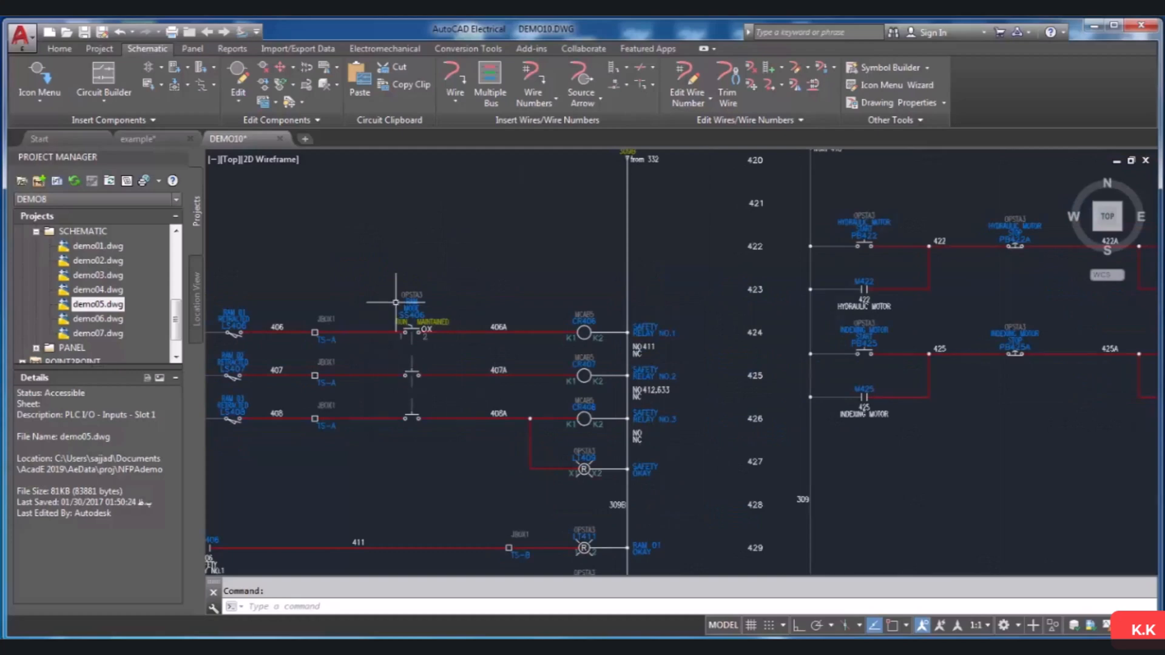
{"action": "scroll", "coordinate": [471, 358], "scroll_direction": "up", "scroll_amount": 2}
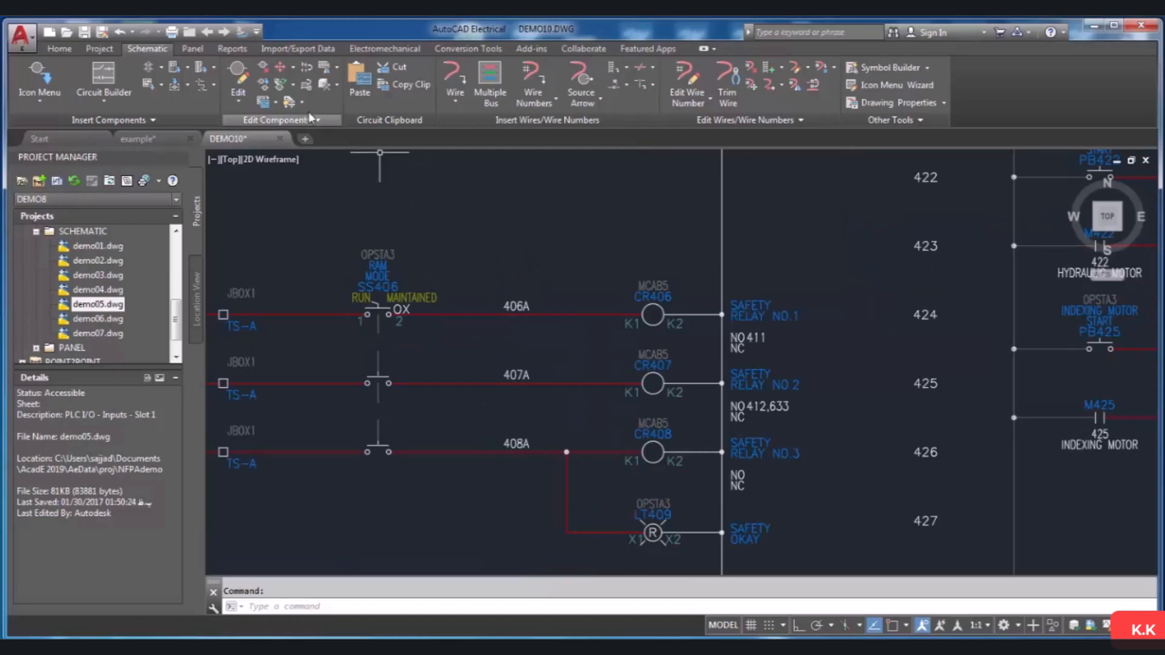
{"action": "left_click", "coordinate": [149, 68]}
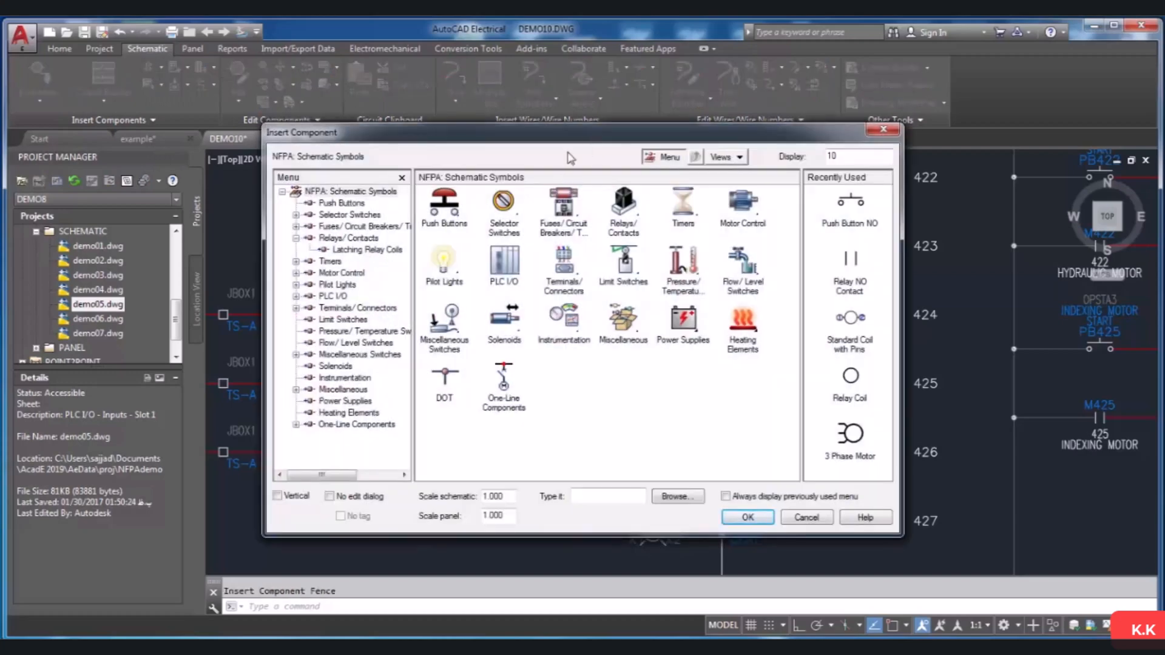
{"action": "left_click", "coordinate": [445, 208]}
{"action": "left_click", "coordinate": [449, 209]}
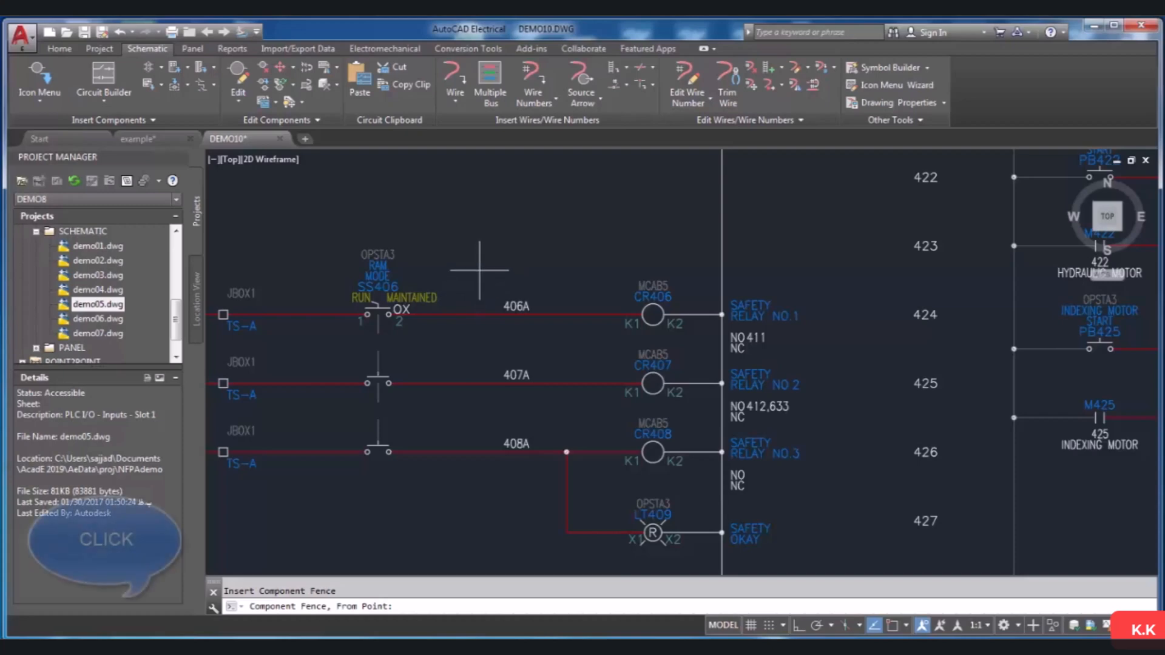
{"action": "left_click", "coordinate": [472, 276]}
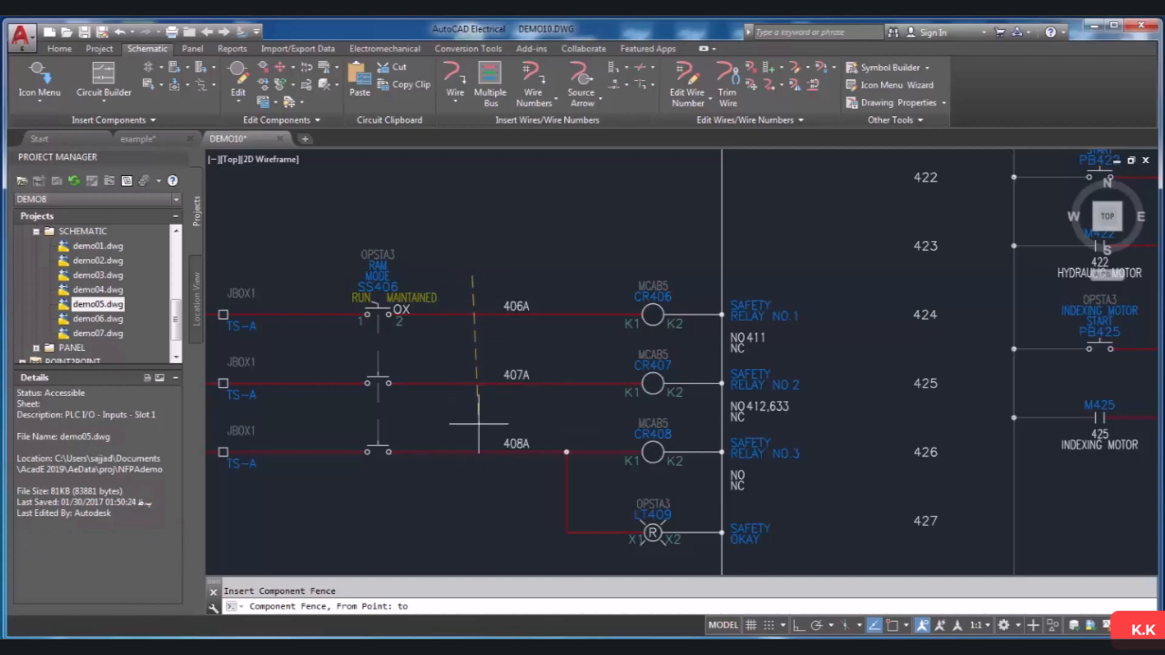
{"action": "left_click", "coordinate": [470, 499]}
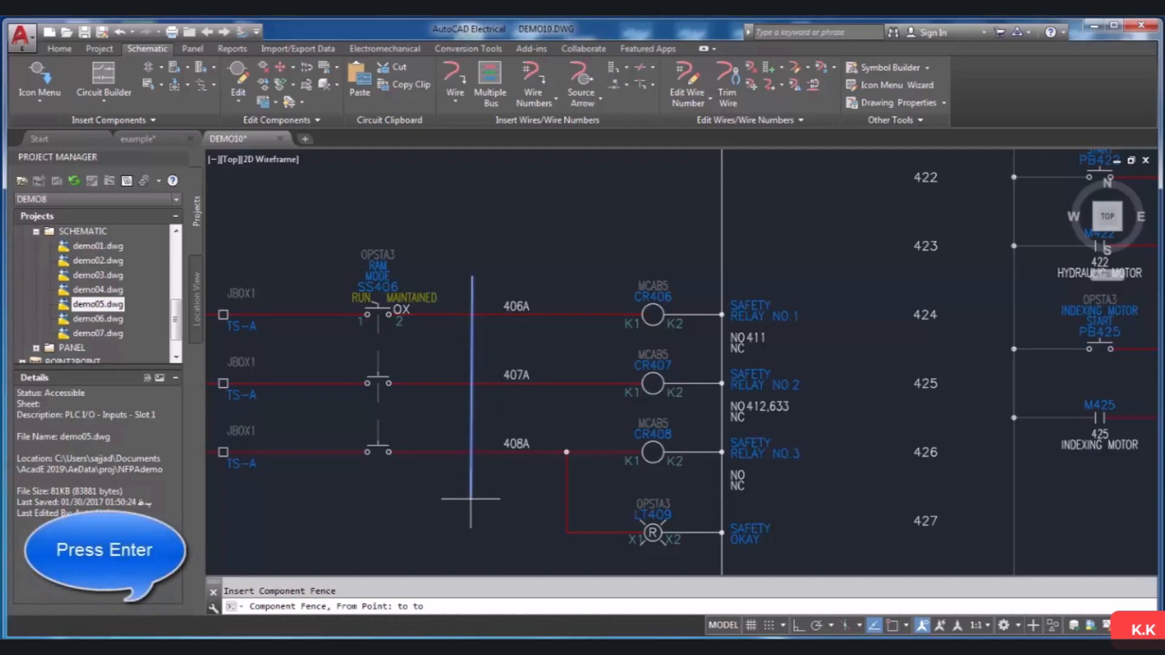
{"action": "key", "text": "Return"}
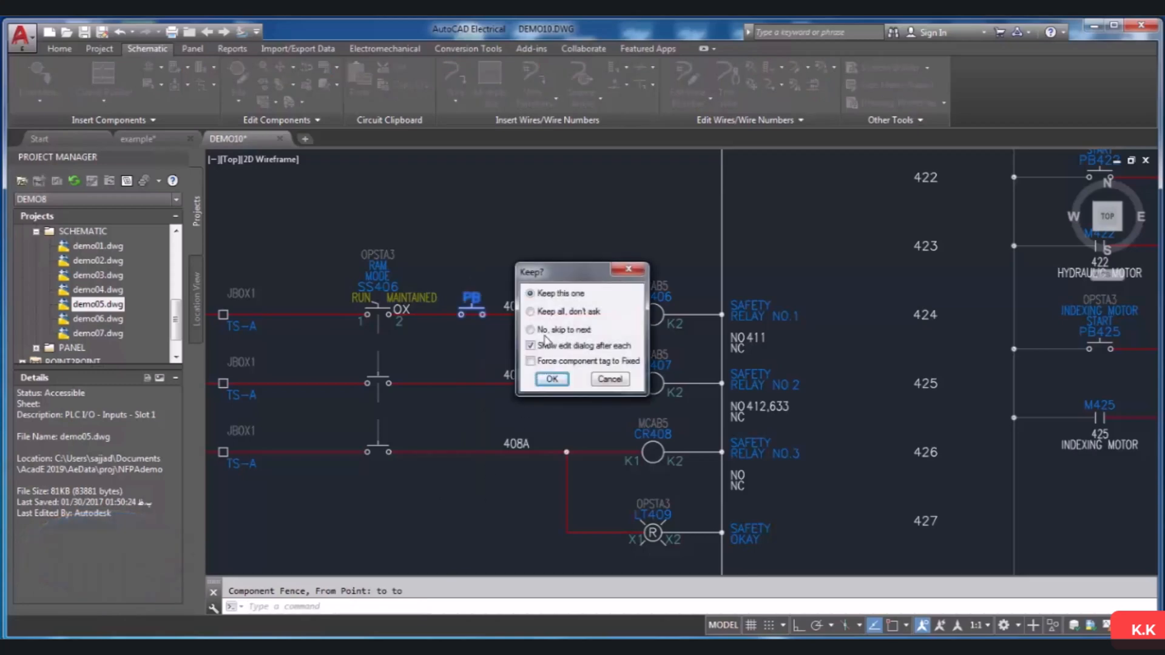
Keep the fence push button on wire 406A and accept its component data unchanged.
{"action": "left_click_drag", "start_coordinate": [569, 277], "coordinate": [595, 277]}
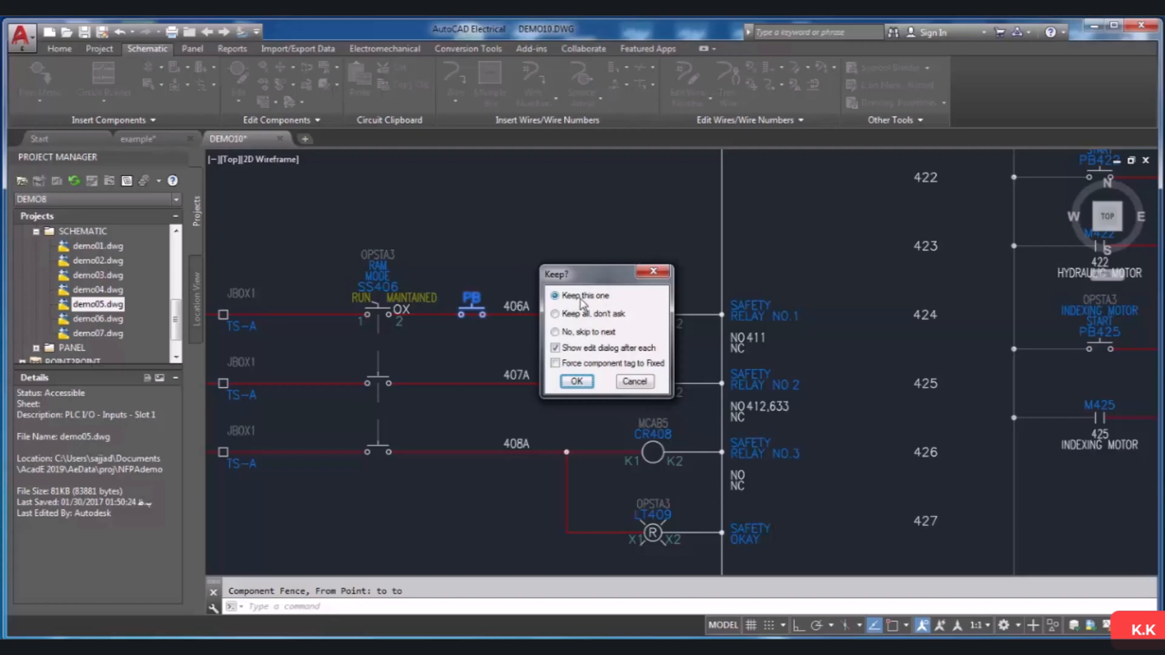
{"action": "left_click", "coordinate": [576, 381]}
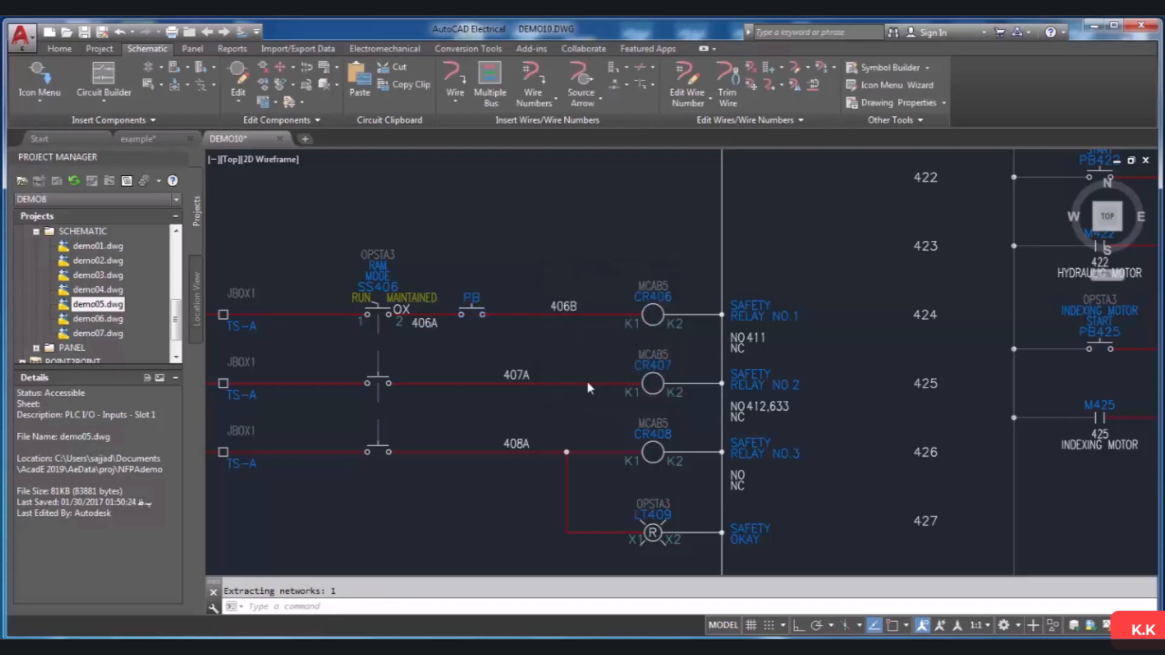
{"action": "left_click_drag", "start_coordinate": [624, 131], "coordinate": [743, 137]}
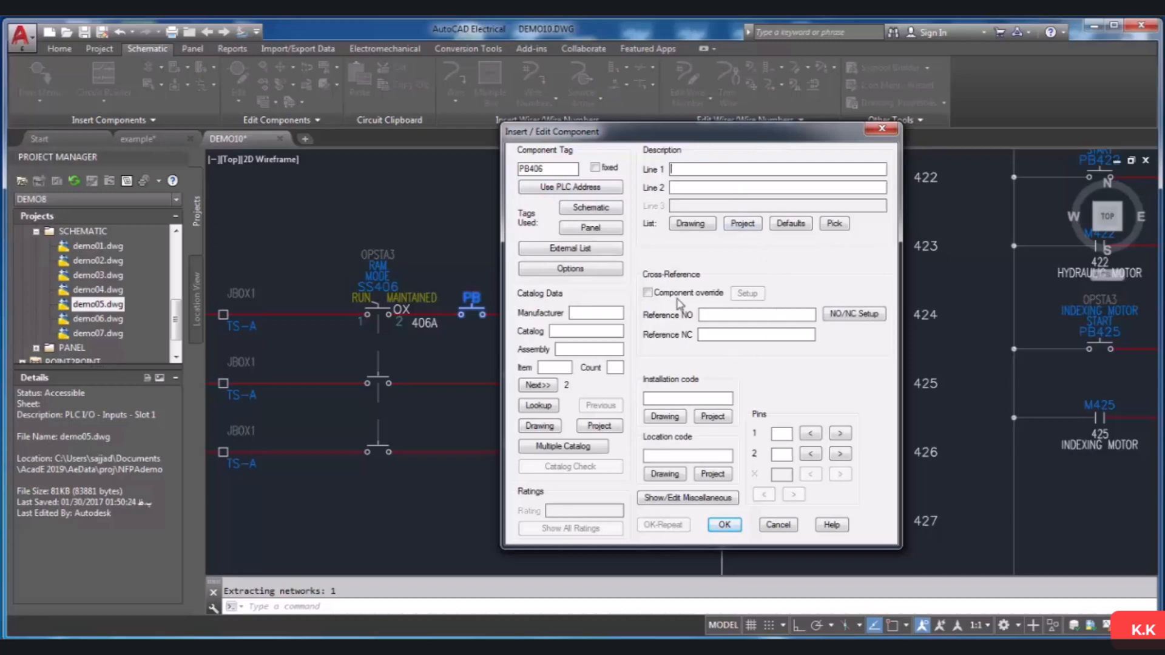
{"action": "left_click", "coordinate": [725, 525]}
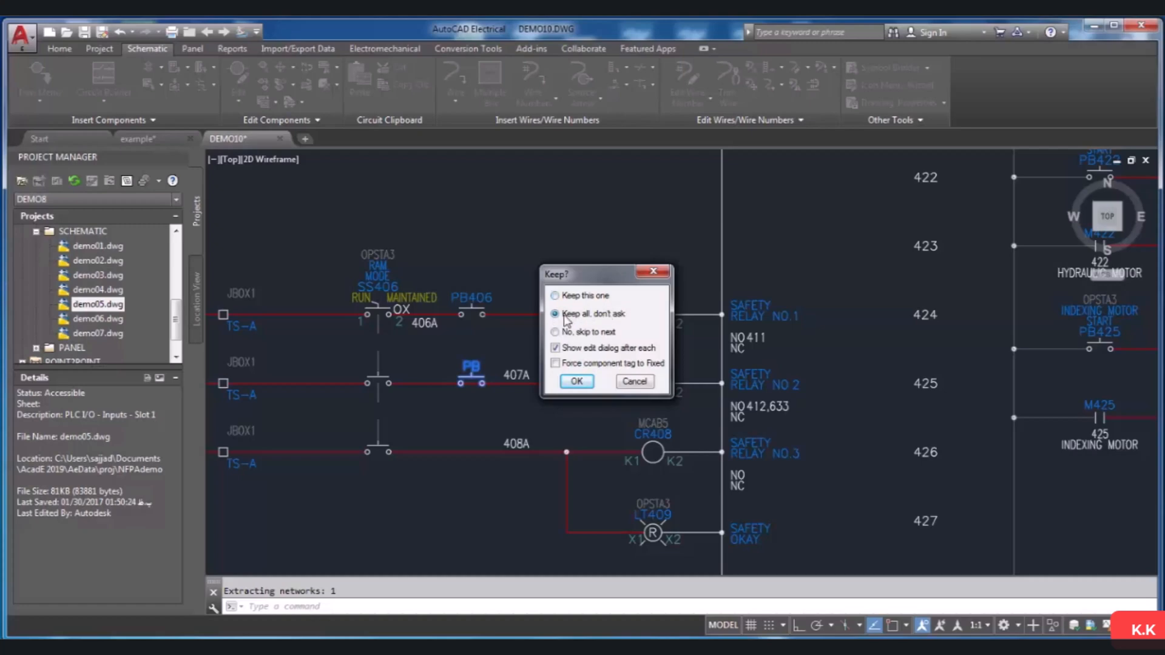
Keep all remaining fence push buttons without asking, and accept the component data for those on wires 407A and 408A.
{"action": "left_click", "coordinate": [576, 382]}
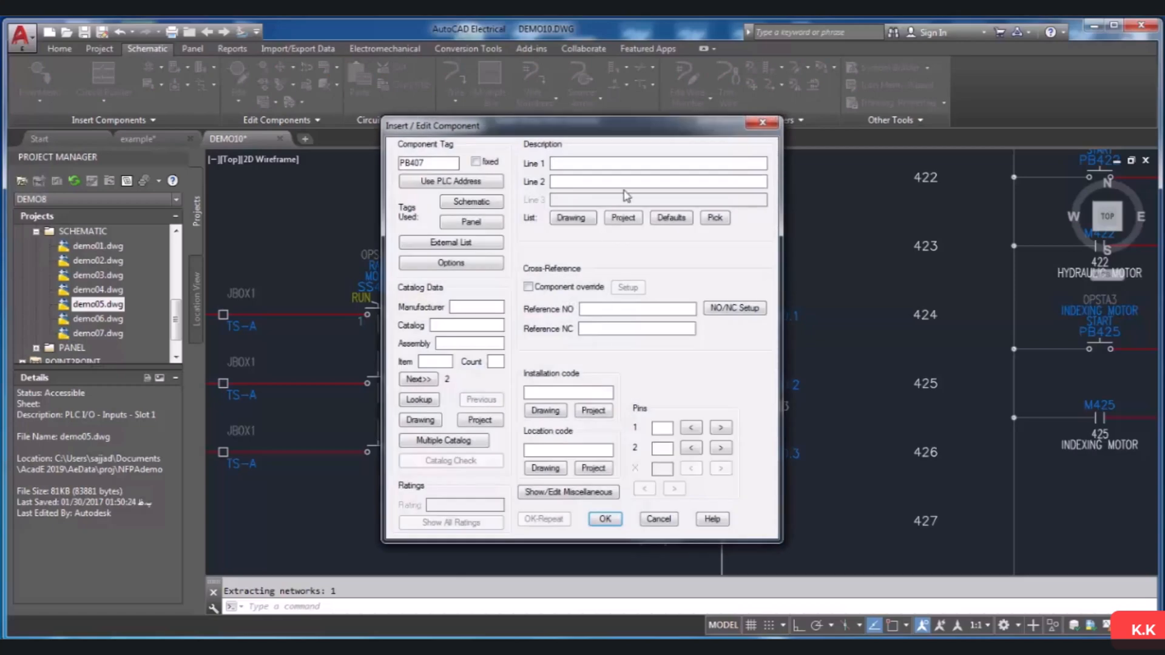
{"action": "left_click_drag", "start_coordinate": [642, 131], "coordinate": [810, 135]}
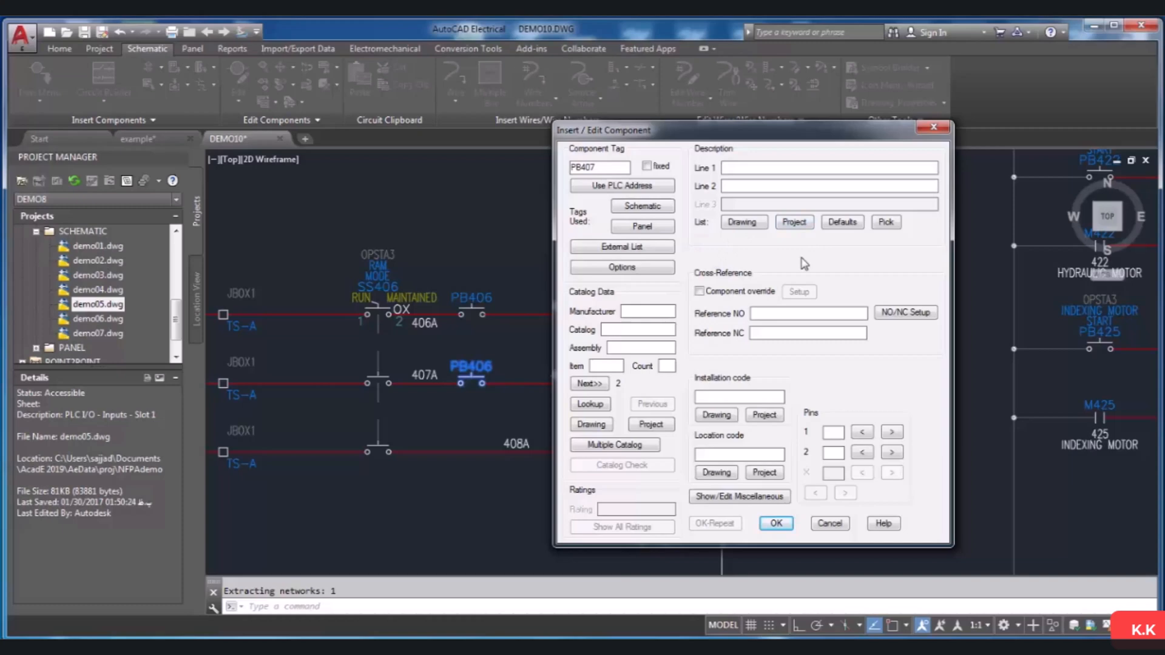
{"action": "left_click", "coordinate": [776, 523]}
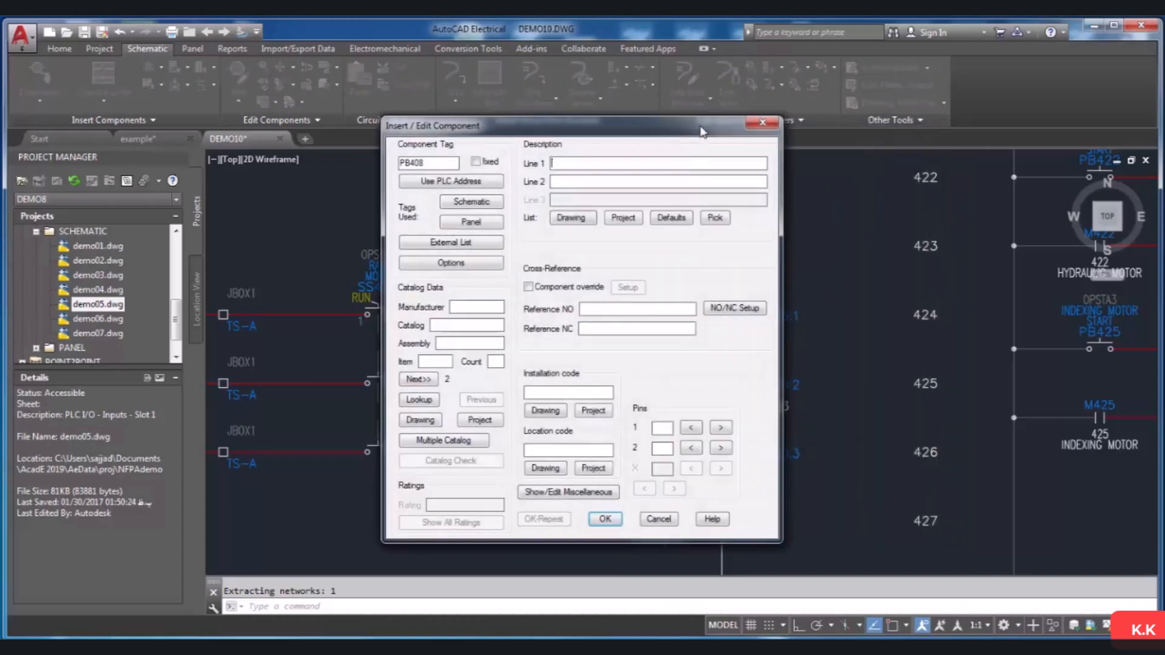
{"action": "left_click_drag", "start_coordinate": [702, 127], "coordinate": [855, 126]}
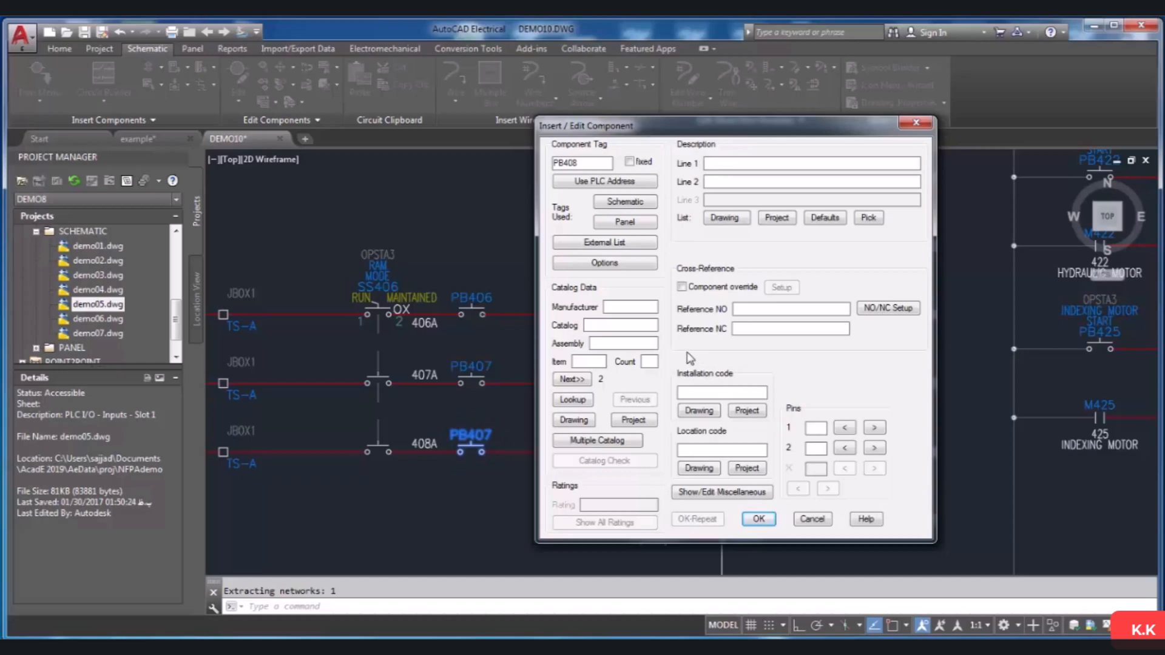
{"action": "left_click", "coordinate": [759, 520]}
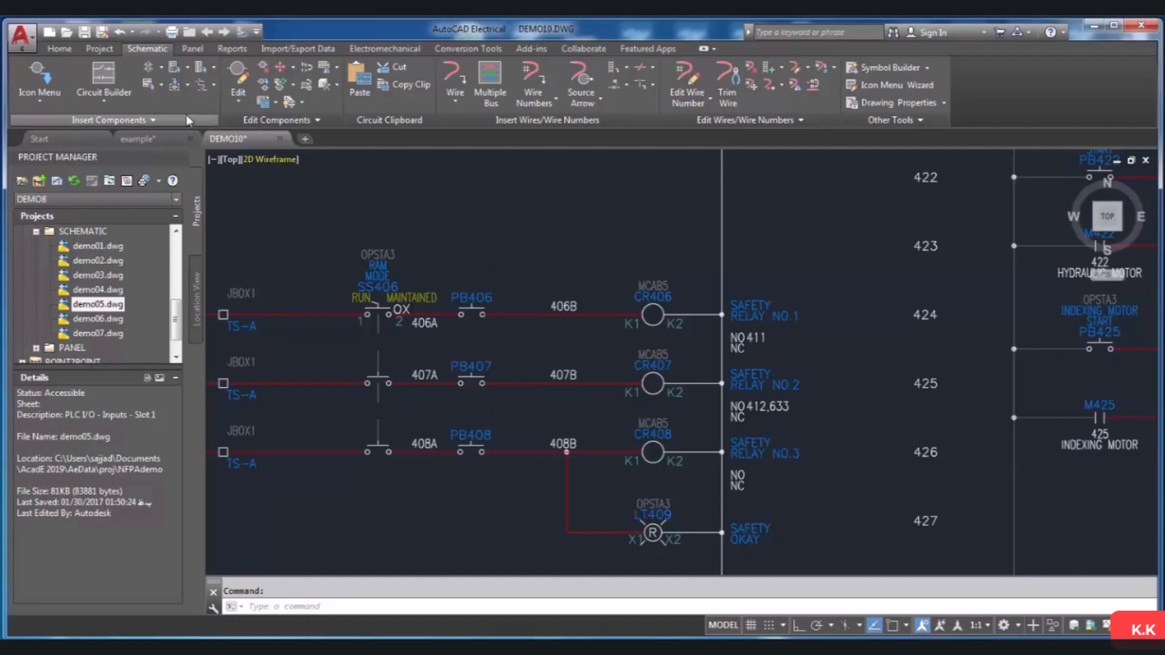
Run another component fence of normally open push buttons across the three wires between the TS-A terminals and selector switch SS406.
{"action": "left_click", "coordinate": [146, 73]}
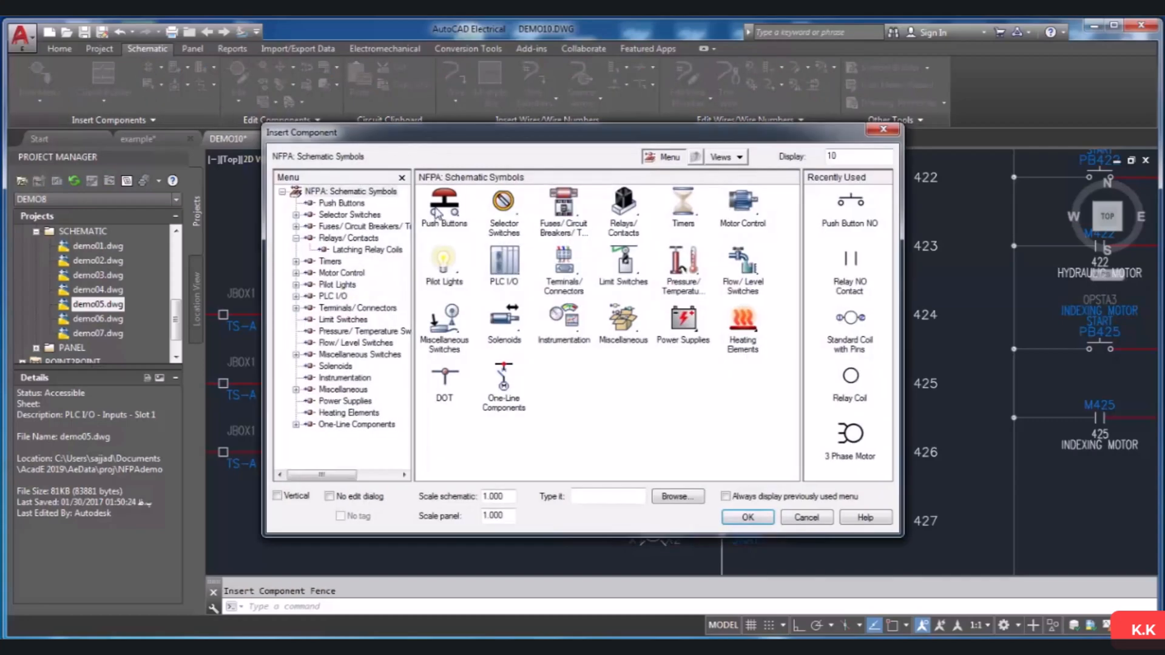
{"action": "left_click", "coordinate": [444, 209]}
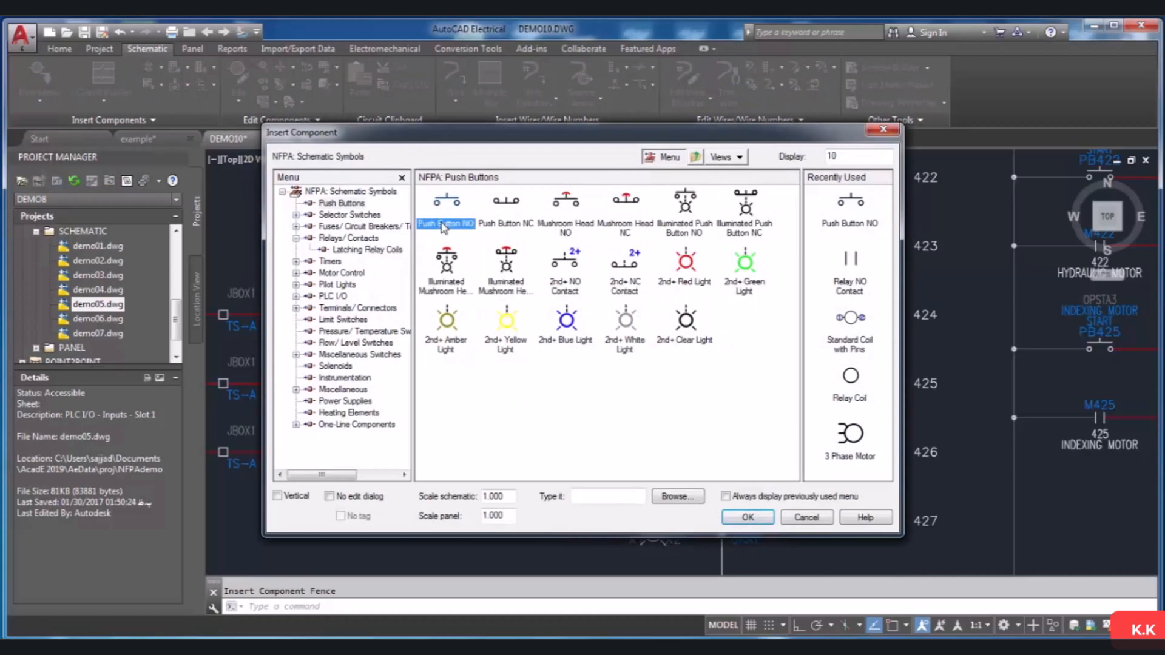
{"action": "left_click", "coordinate": [504, 207]}
{"action": "left_click", "coordinate": [306, 281]}
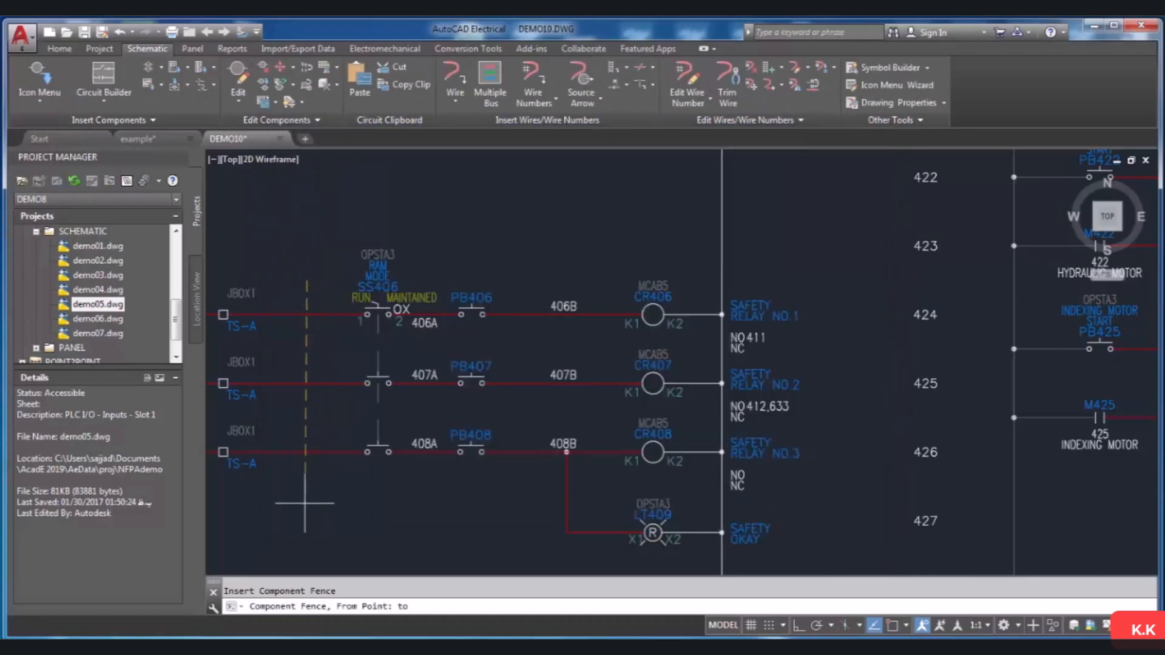
{"action": "left_click", "coordinate": [306, 504]}
{"action": "key", "text": "Return"}
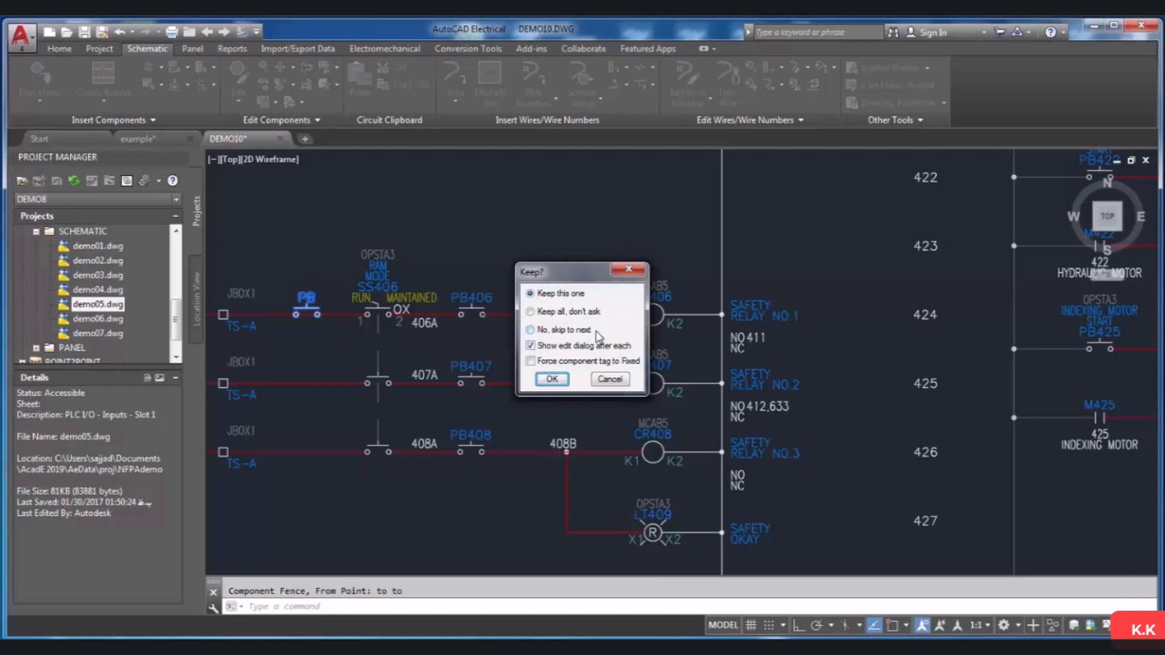
Skip the push button on the fence's top wire, and keep those on the two lower wires with the edit dialog turned off.
{"action": "left_click", "coordinate": [531, 331]}
{"action": "left_click", "coordinate": [559, 380]}
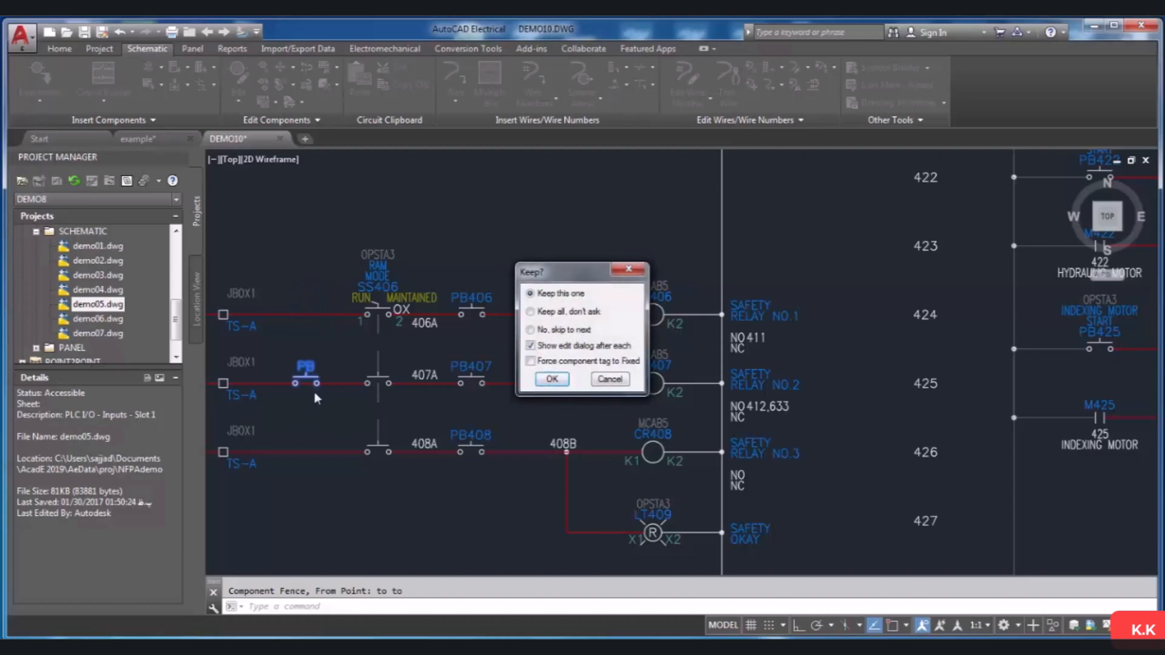
{"action": "left_click", "coordinate": [589, 348]}
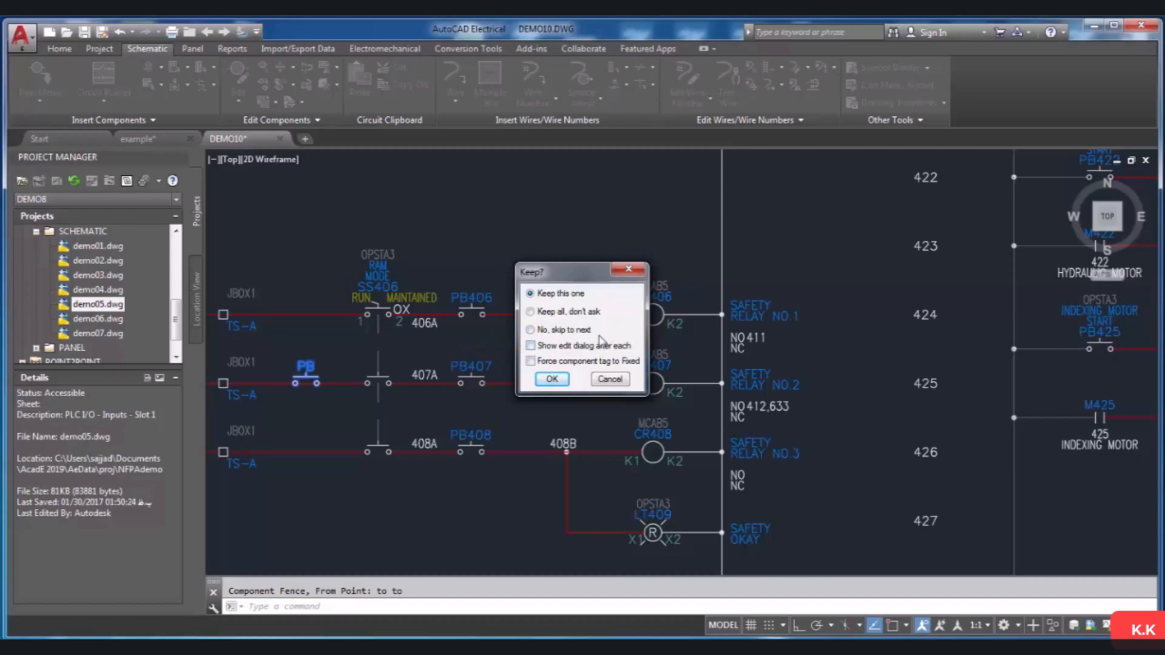
{"action": "left_click", "coordinate": [552, 379]}
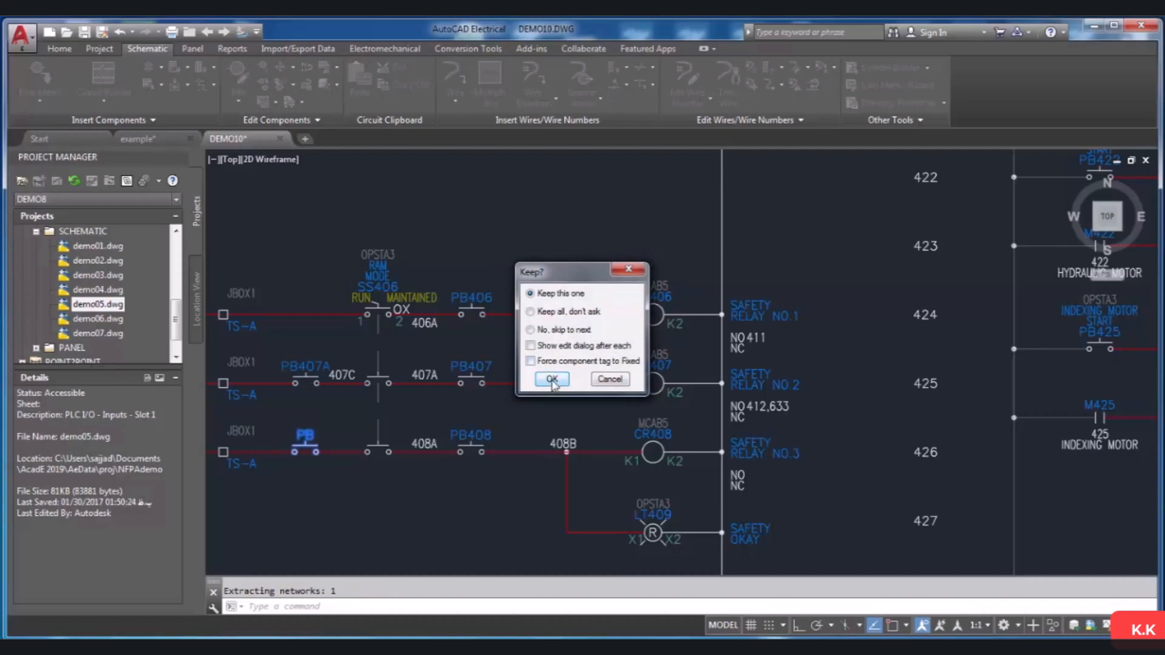
{"action": "left_click", "coordinate": [552, 380]}
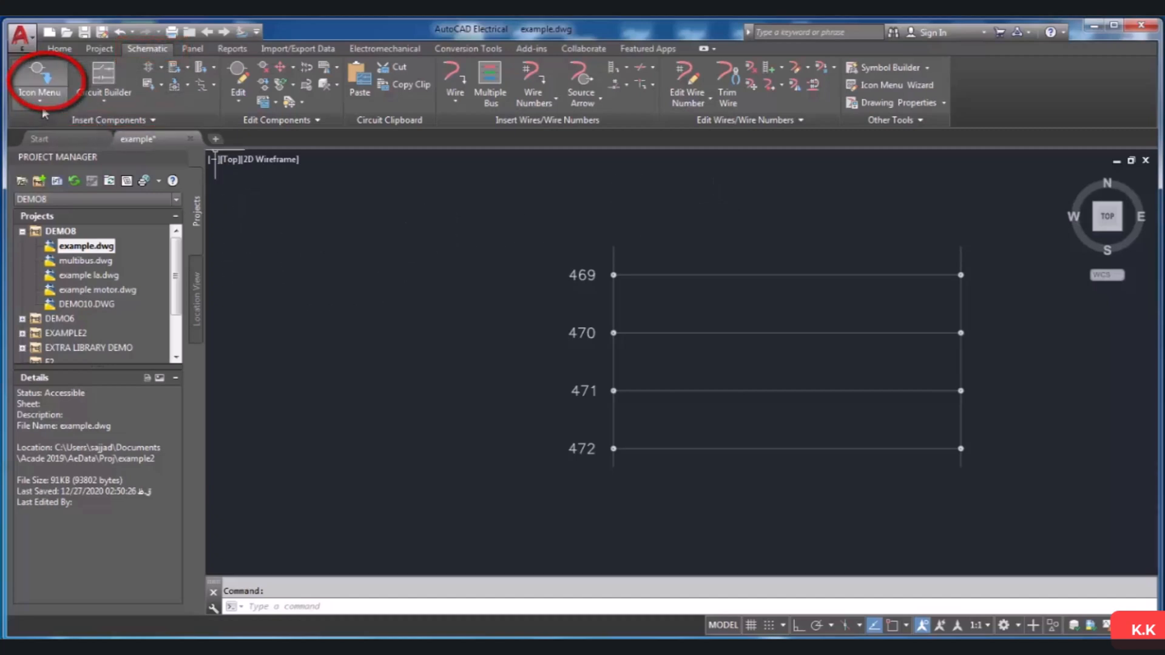
Insert a Standard Coil with Pins from Relays/Contacts on wire 469 and accept its component data unchanged.
{"action": "left_click", "coordinate": [48, 81]}
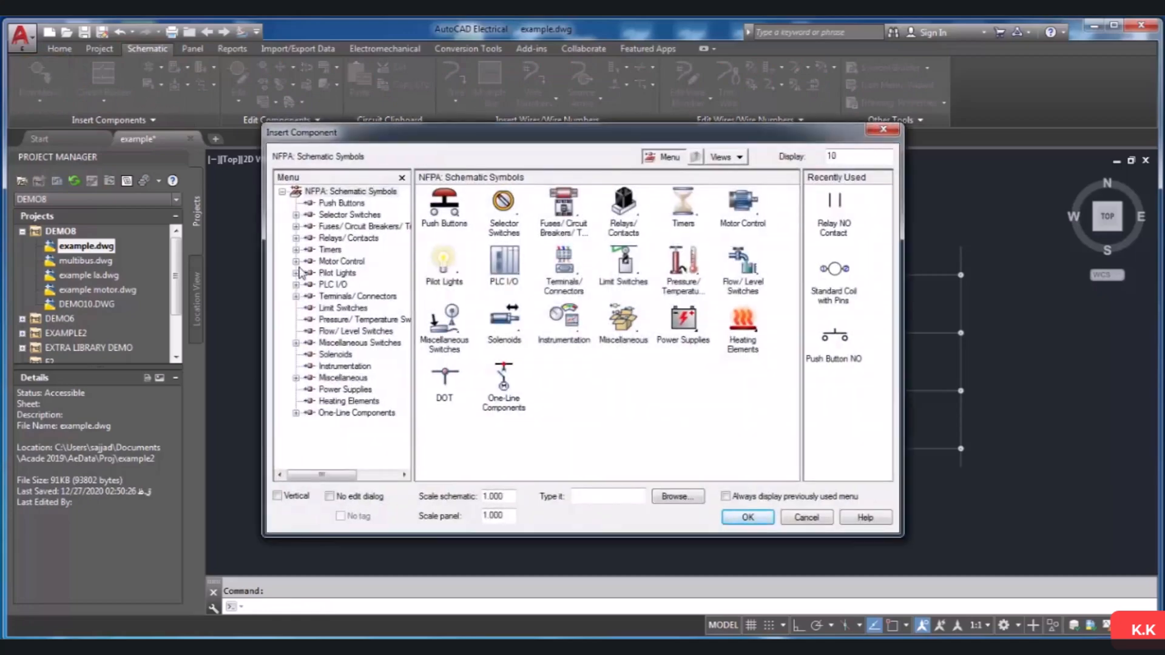
{"action": "left_click", "coordinate": [297, 238]}
{"action": "left_click", "coordinate": [343, 239]}
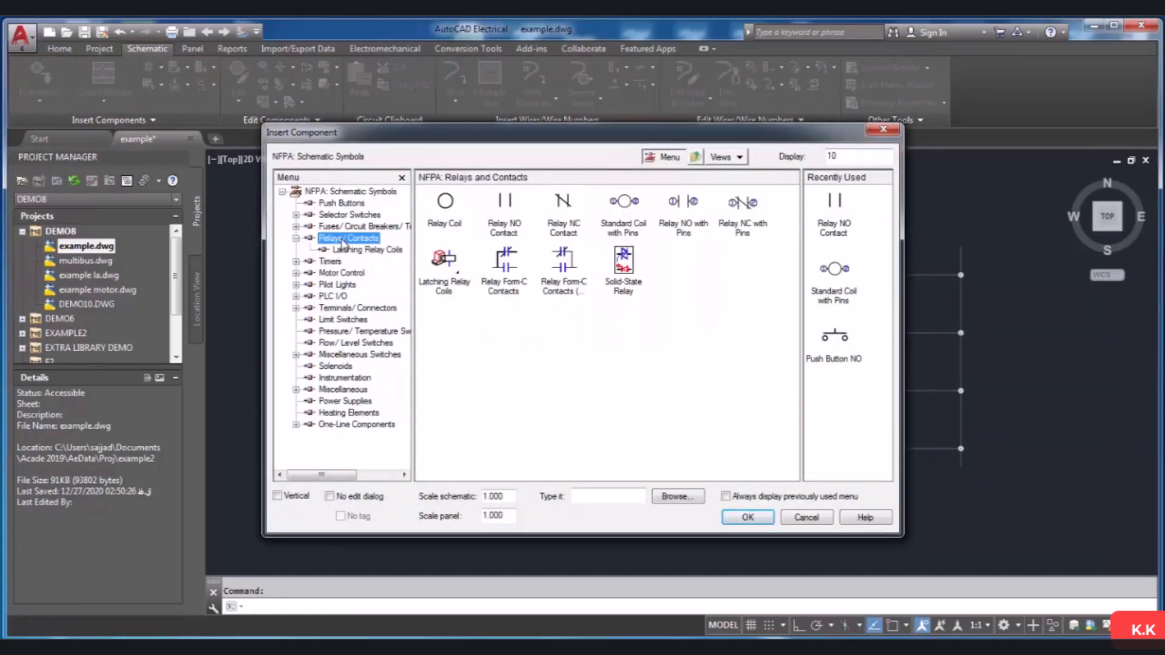
{"action": "left_click", "coordinate": [613, 219]}
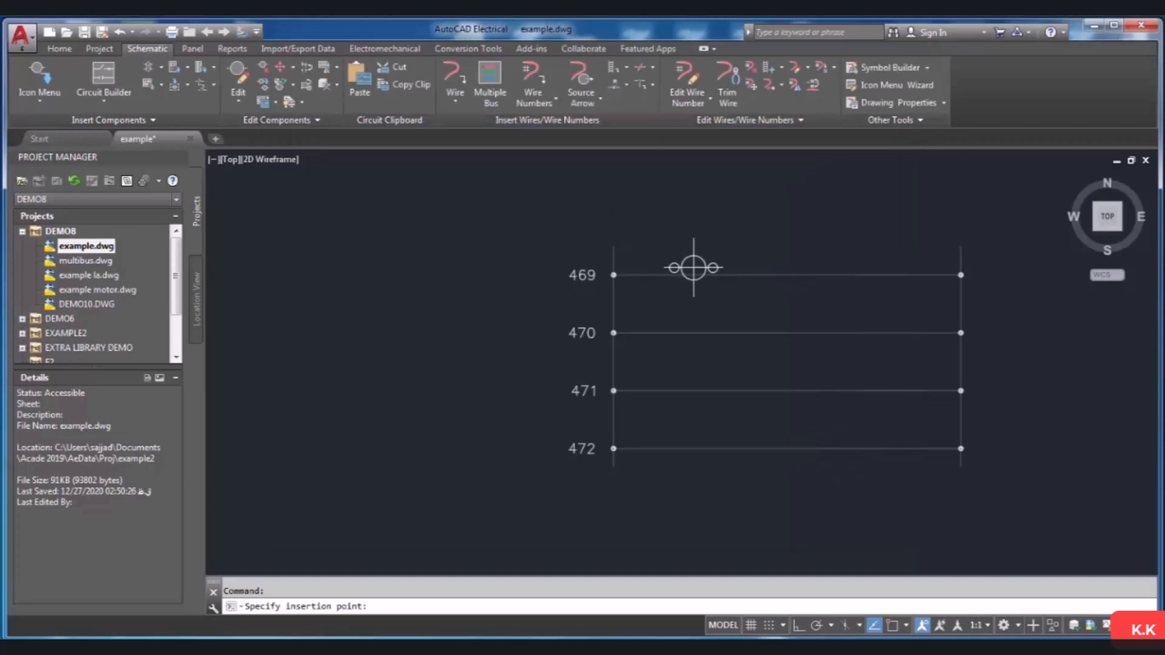
{"action": "left_click", "coordinate": [693, 271]}
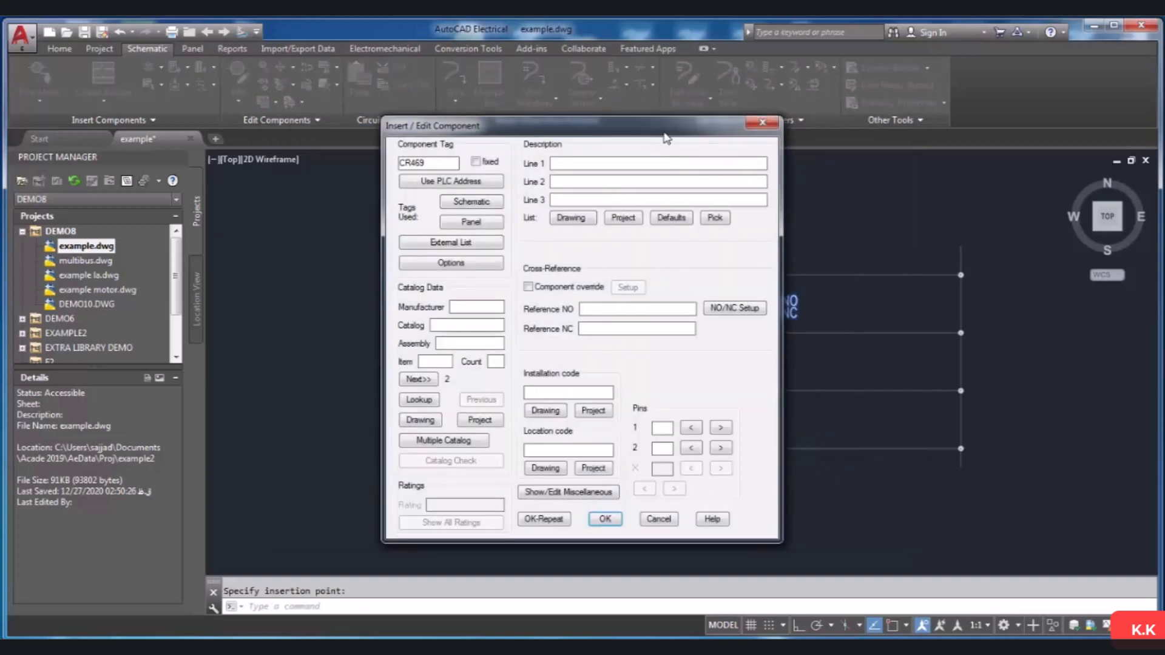
{"action": "left_click_drag", "start_coordinate": [665, 135], "coordinate": [425, 152]}
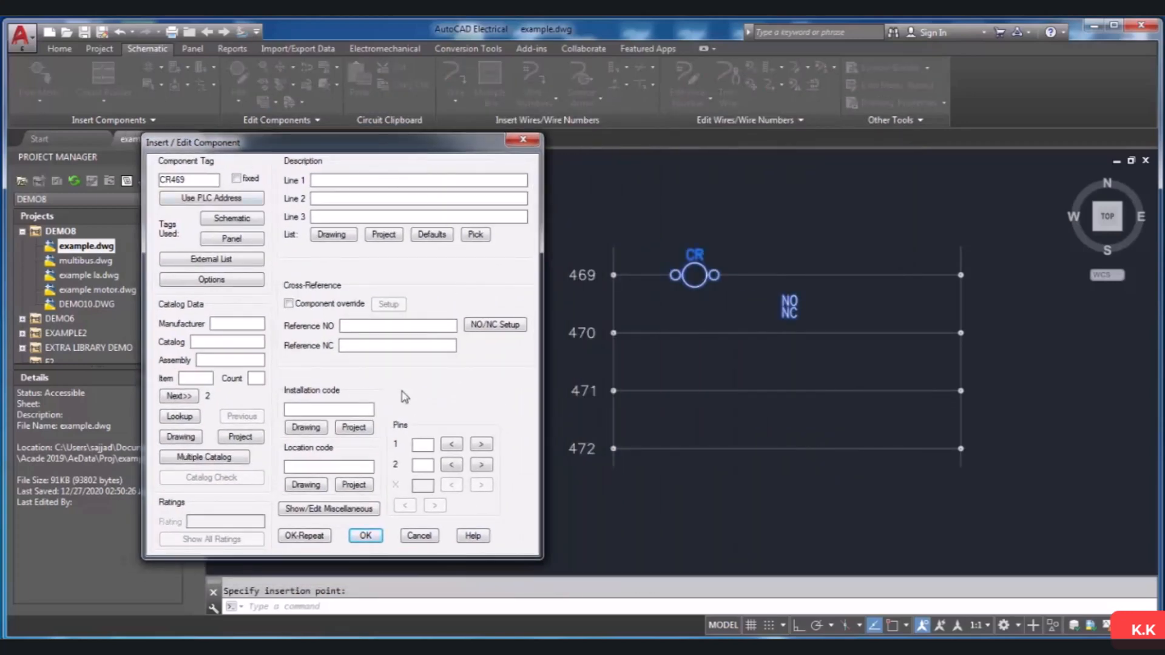
{"action": "left_click", "coordinate": [404, 181]}
{"action": "left_click", "coordinate": [365, 535]}
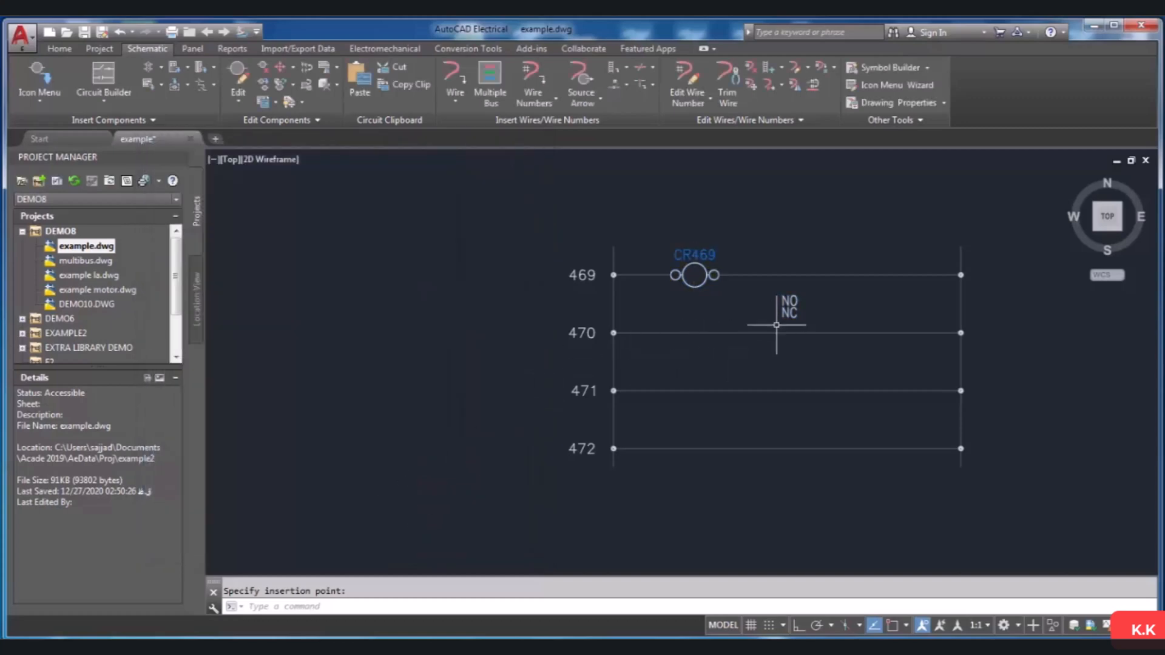
Move the NO and NC cross-reference attributes of coil CR469 together to just below the coil's right-hand pin.
{"action": "scroll", "coordinate": [777, 325], "scroll_direction": "up", "scroll_amount": 4}
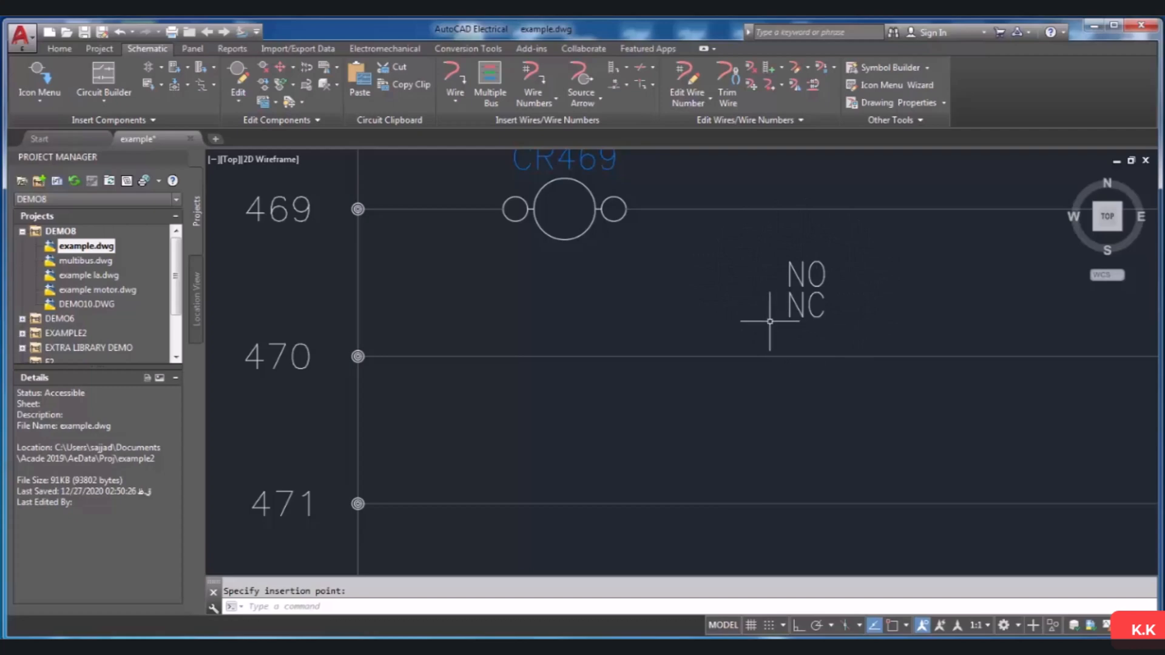
{"action": "scroll", "coordinate": [765, 312], "scroll_direction": "down", "scroll_amount": 1}
{"action": "scroll", "coordinate": [759, 282], "scroll_direction": "up", "scroll_amount": 2}
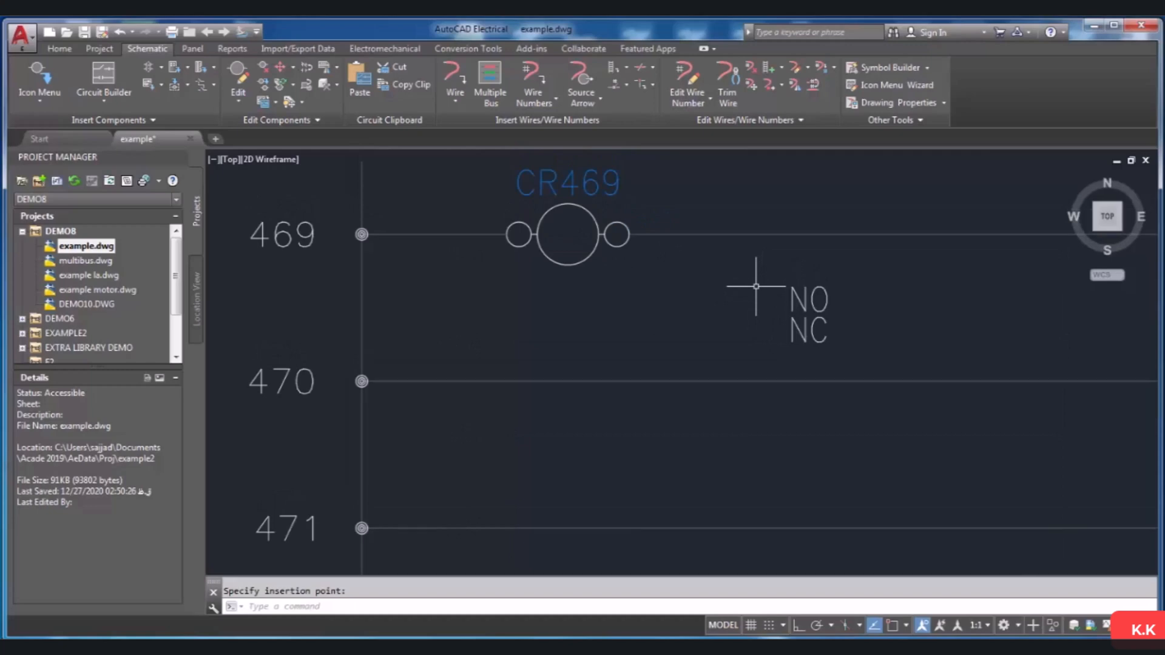
{"action": "right_click", "coordinate": [796, 298]}
{"action": "left_click", "coordinate": [798, 299]}
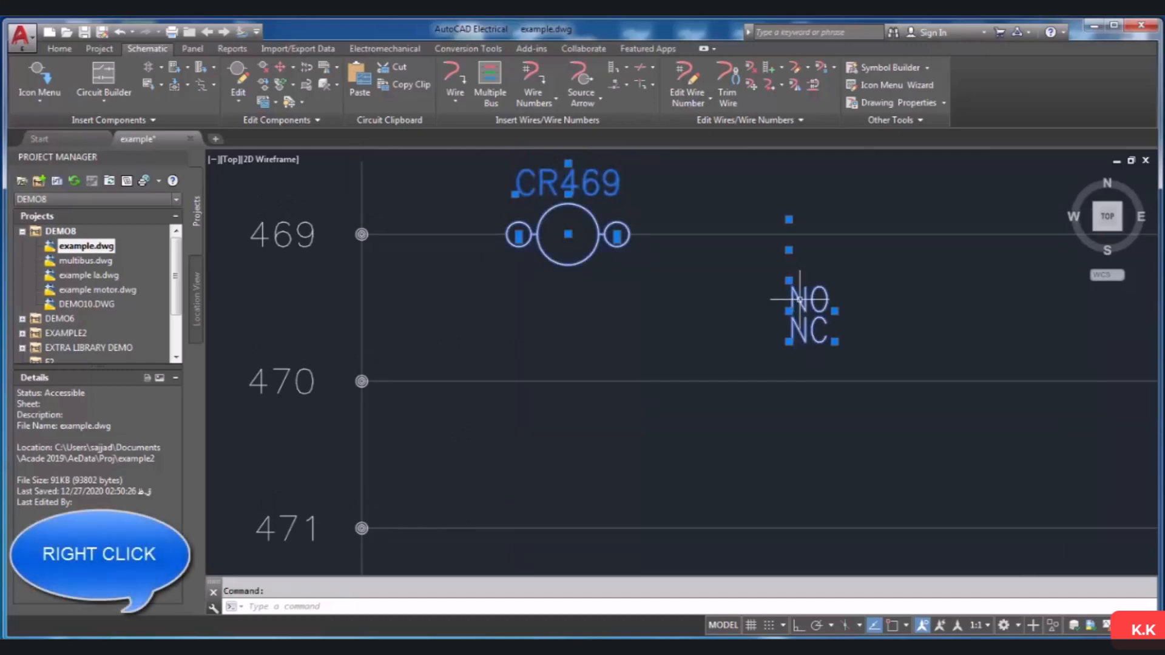
{"action": "right_click", "coordinate": [799, 300]}
{"action": "mouse_move", "coordinate": [811, 366]}
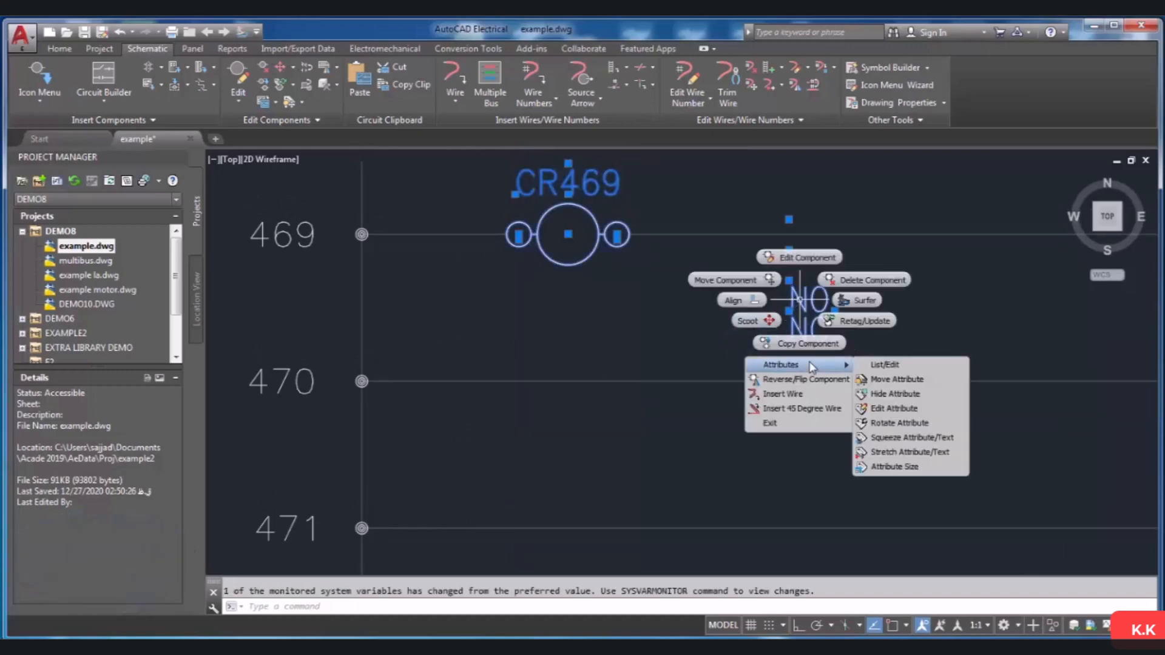
{"action": "left_click", "coordinate": [903, 381]}
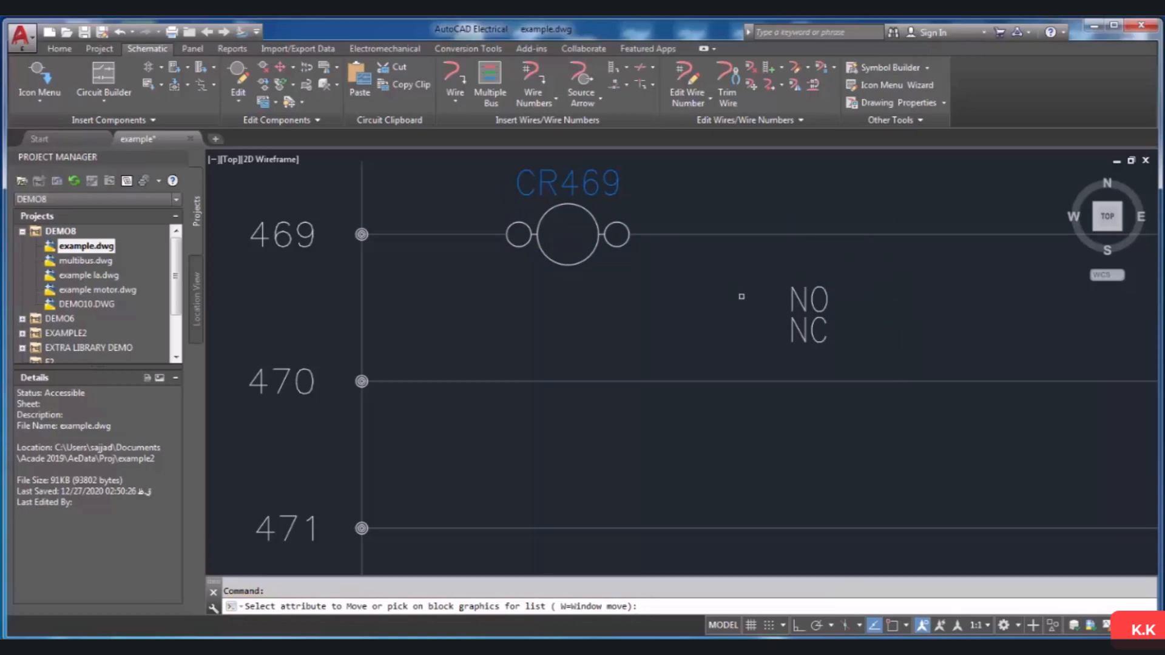
{"action": "left_click", "coordinate": [811, 304]}
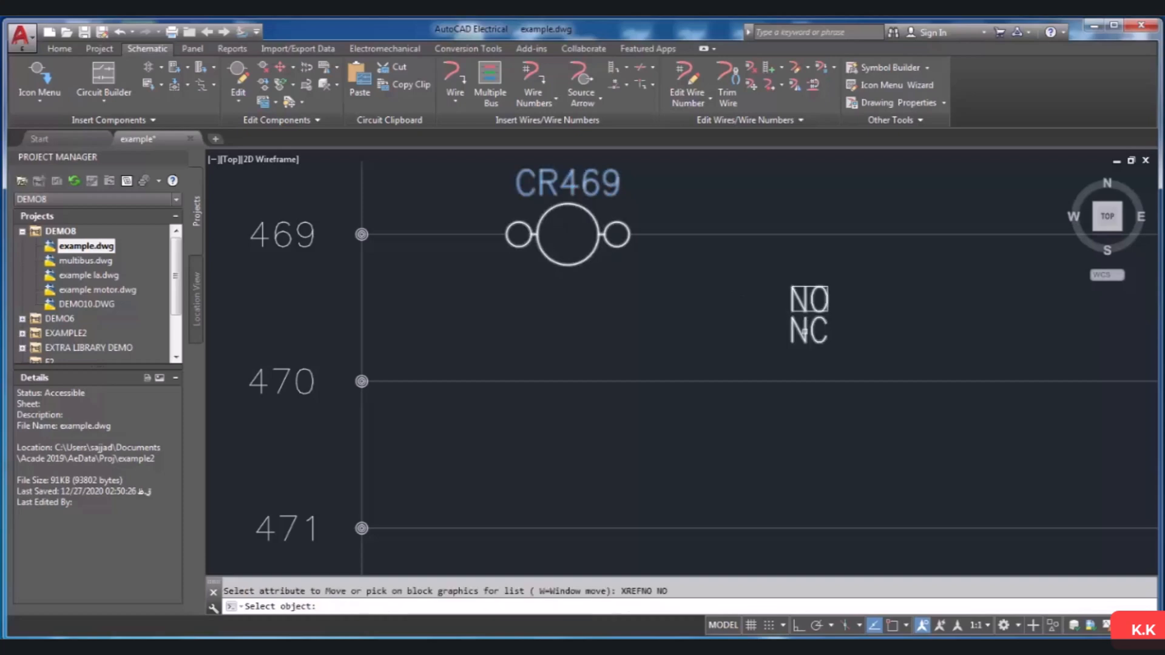
{"action": "left_click", "coordinate": [805, 332]}
{"action": "key", "text": "Return"}
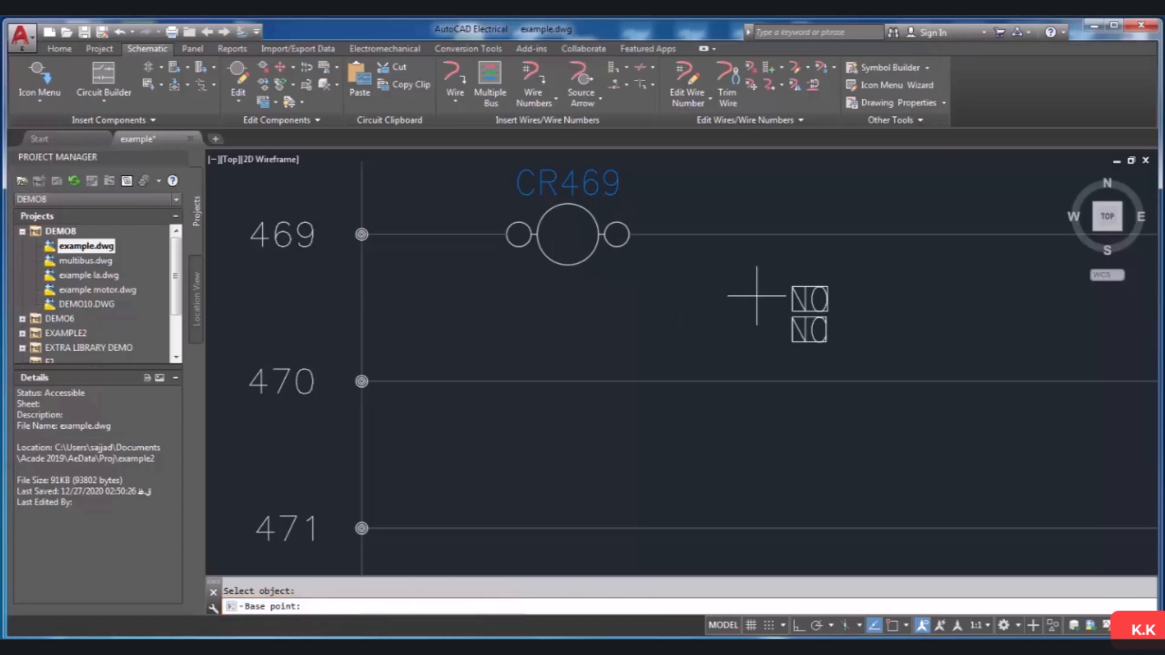
{"action": "left_click", "coordinate": [809, 316]}
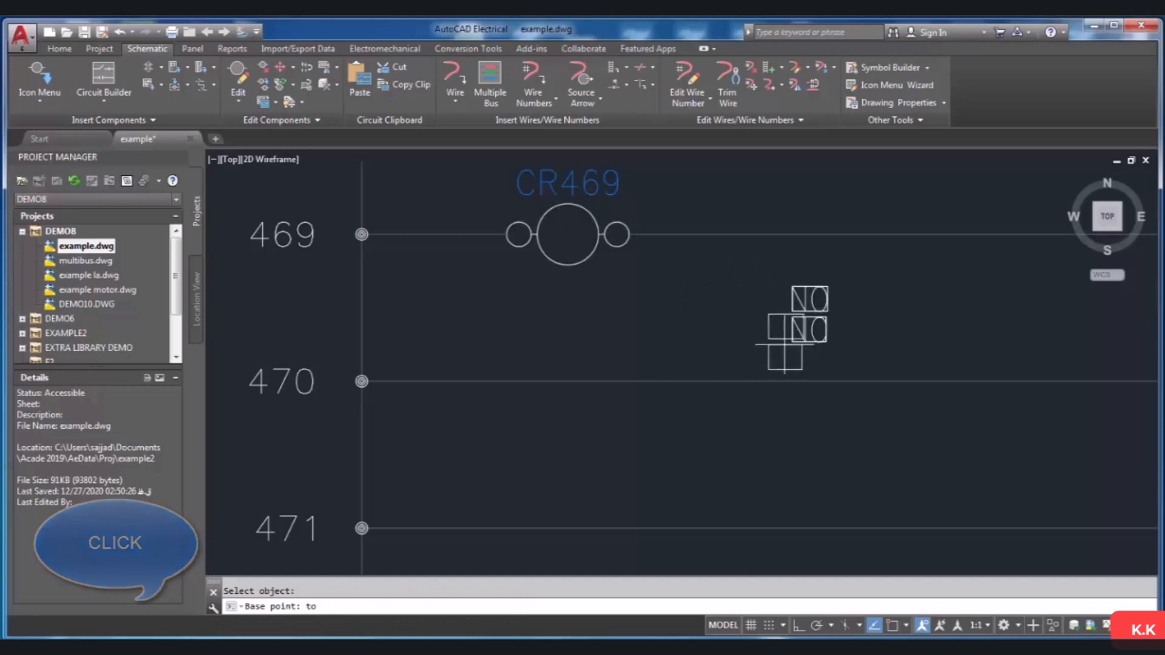
{"action": "left_click", "coordinate": [653, 279]}
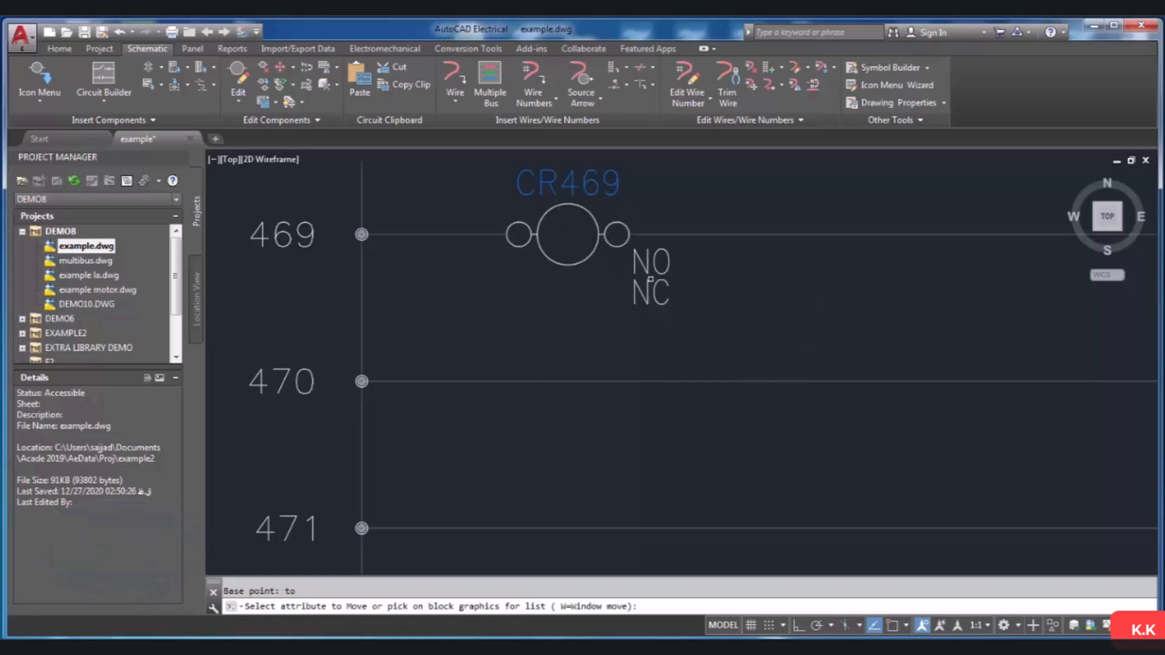
{"action": "scroll", "coordinate": [710, 300], "scroll_direction": "down", "scroll_amount": 4}
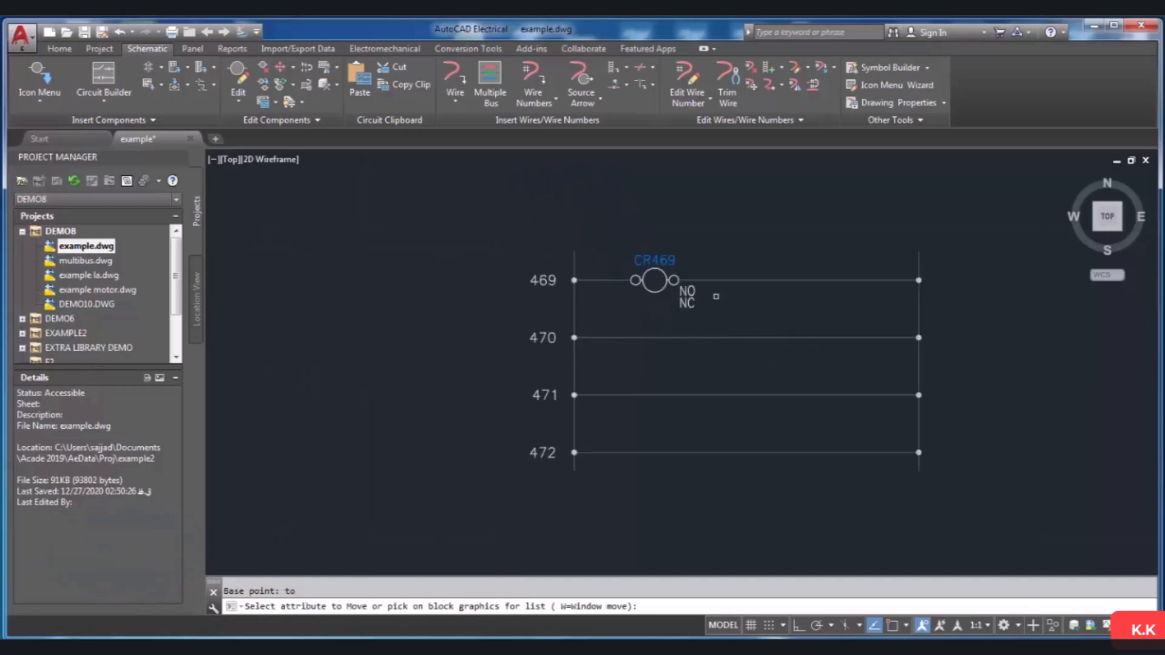
{"action": "key", "text": "Return"}
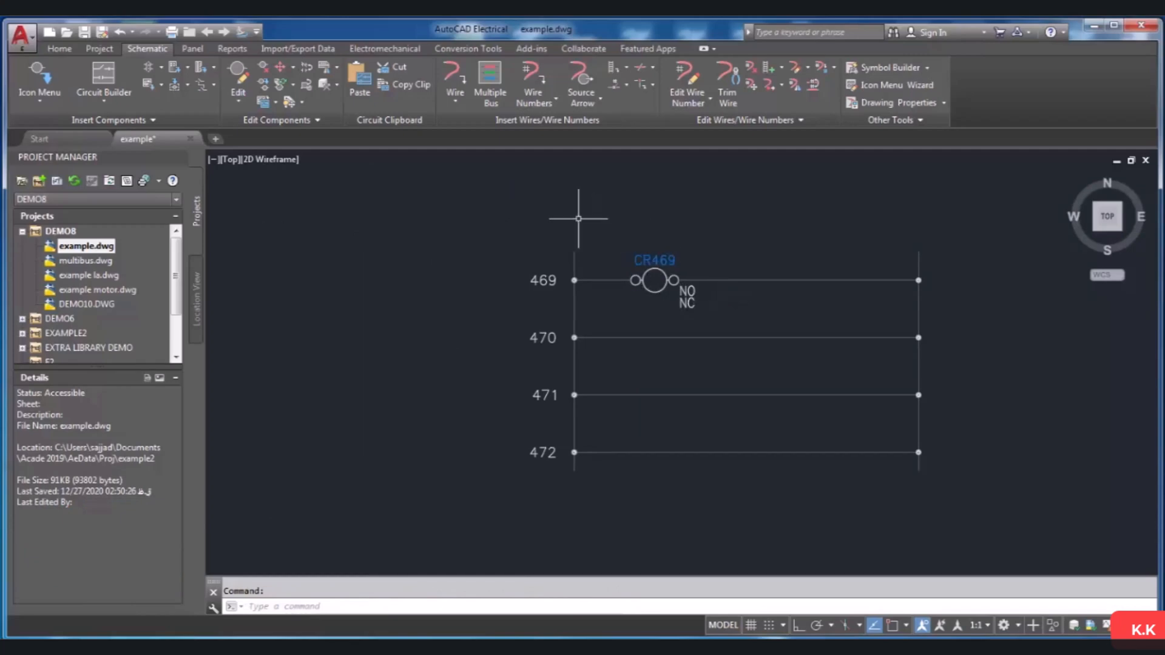
Insert a normally open relay contact from Relays/Contacts on wire 470.
{"action": "left_click", "coordinate": [46, 79]}
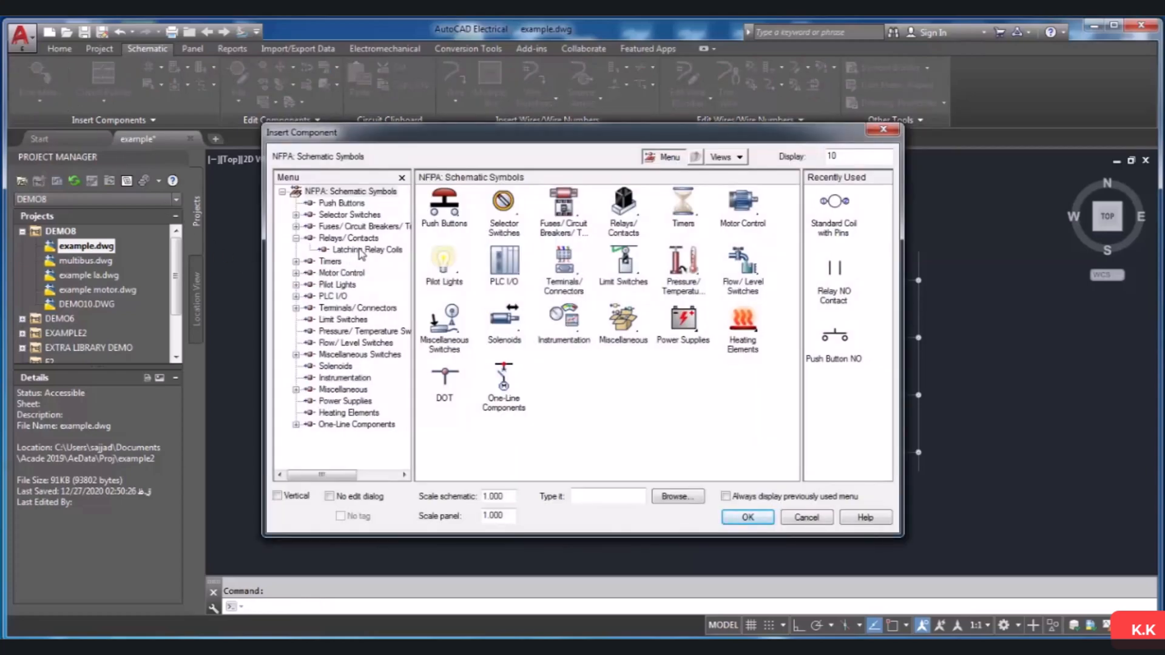
{"action": "left_click", "coordinate": [362, 250]}
{"action": "left_click", "coordinate": [363, 239]}
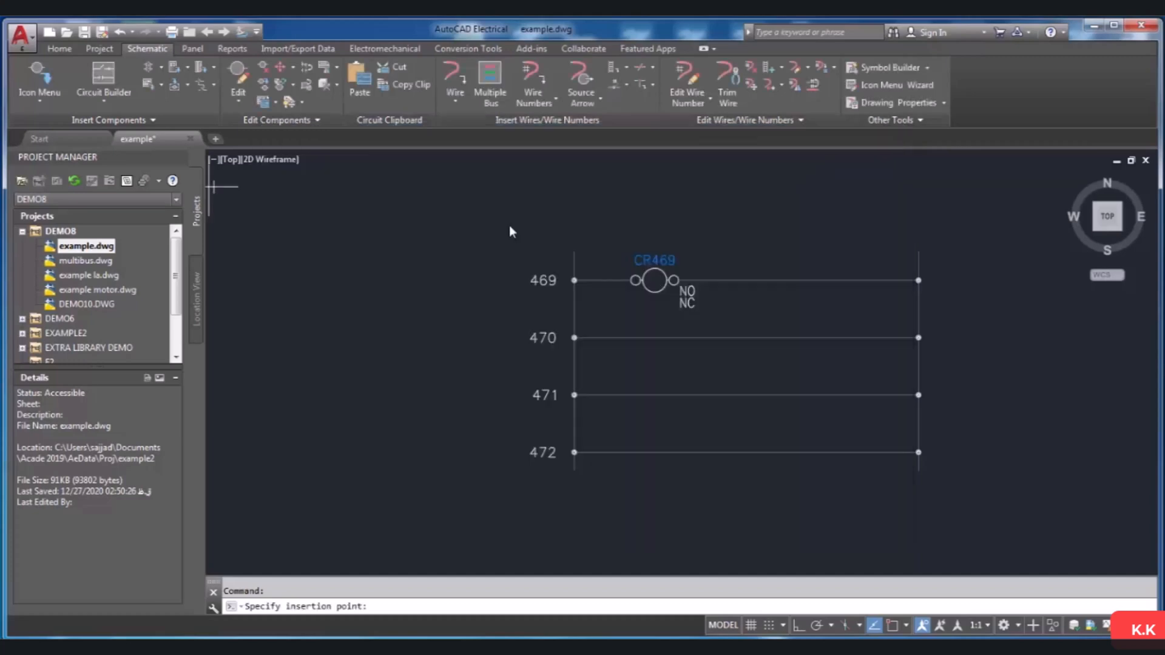
{"action": "left_click", "coordinate": [507, 235]}
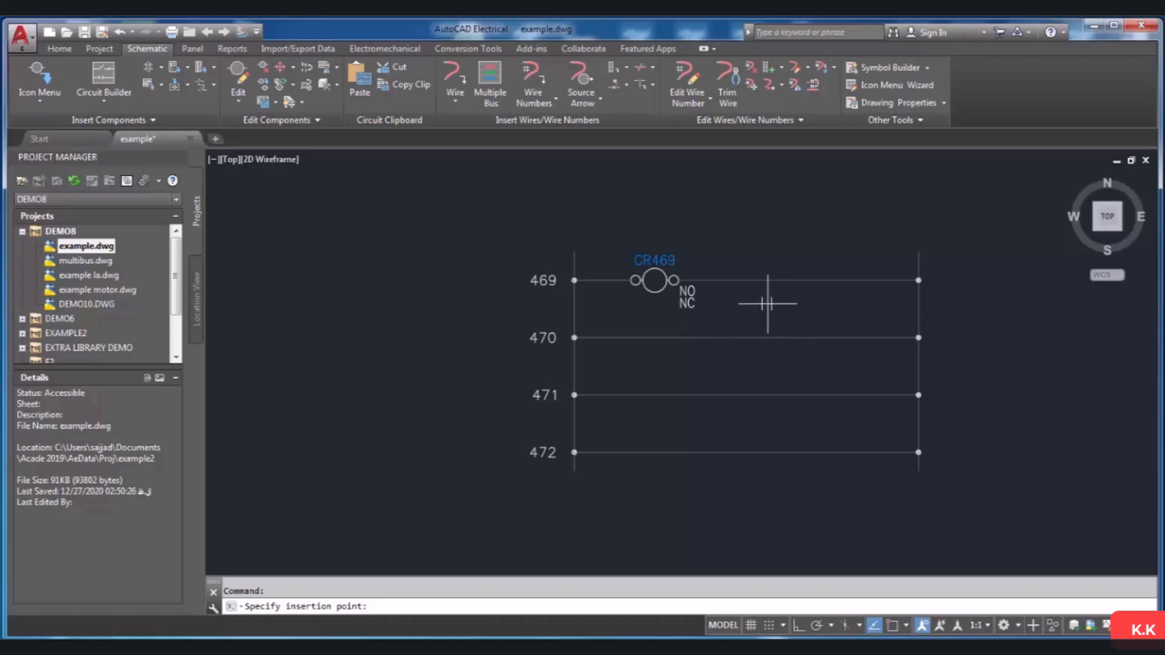
{"action": "left_click", "coordinate": [754, 337]}
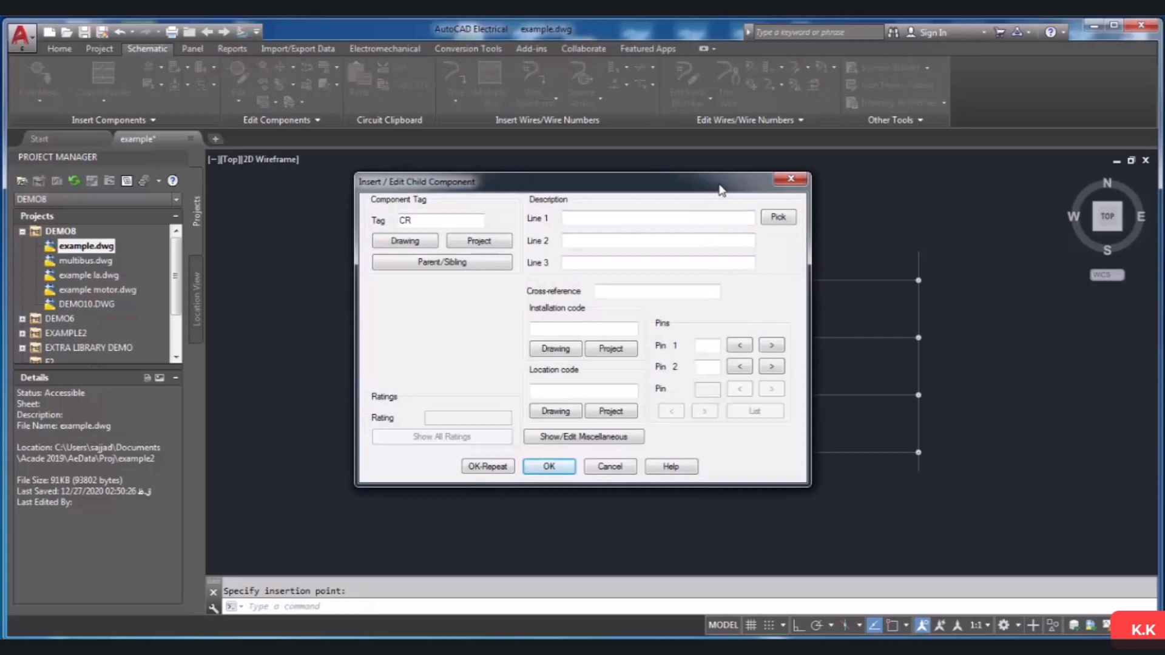
{"action": "left_click_drag", "start_coordinate": [721, 190], "coordinate": [500, 209]}
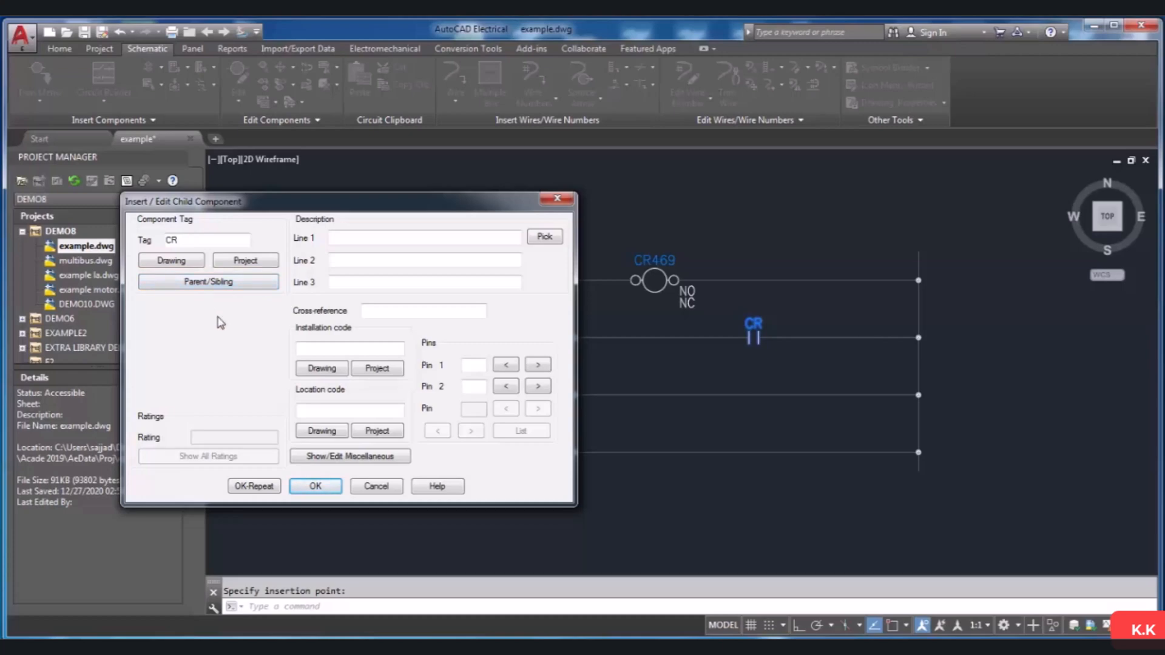
Assign coil CR469 as the new contact's parent by picking it in the drawing, and accept the child component data.
{"action": "left_click", "coordinate": [222, 283]}
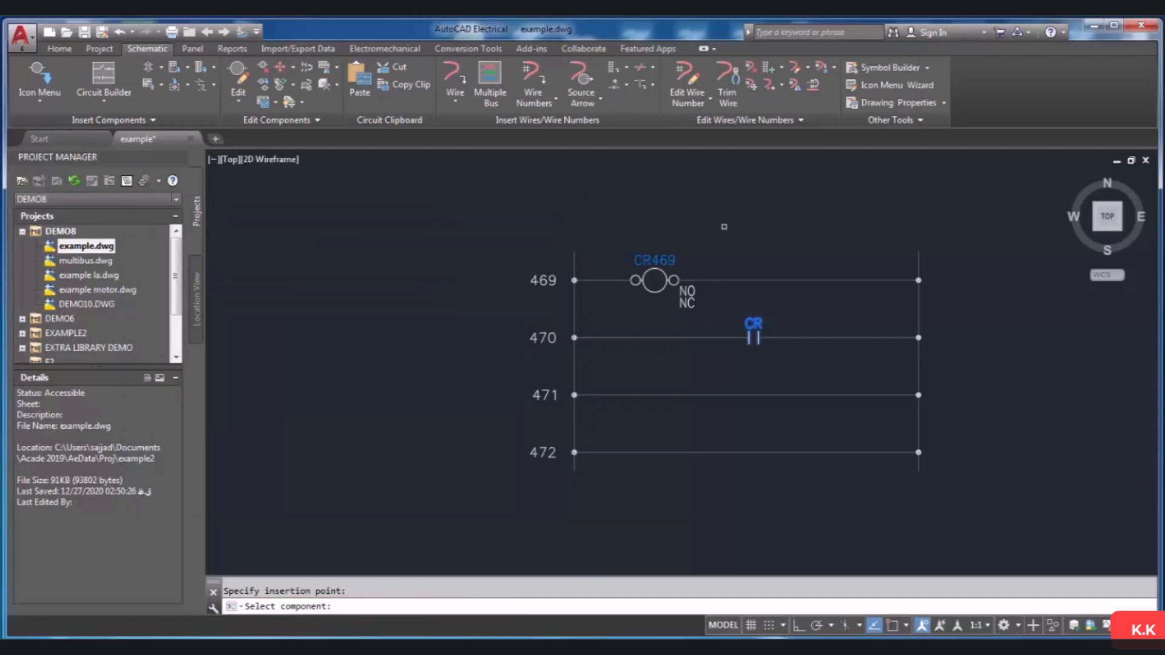
{"action": "left_click", "coordinate": [681, 285]}
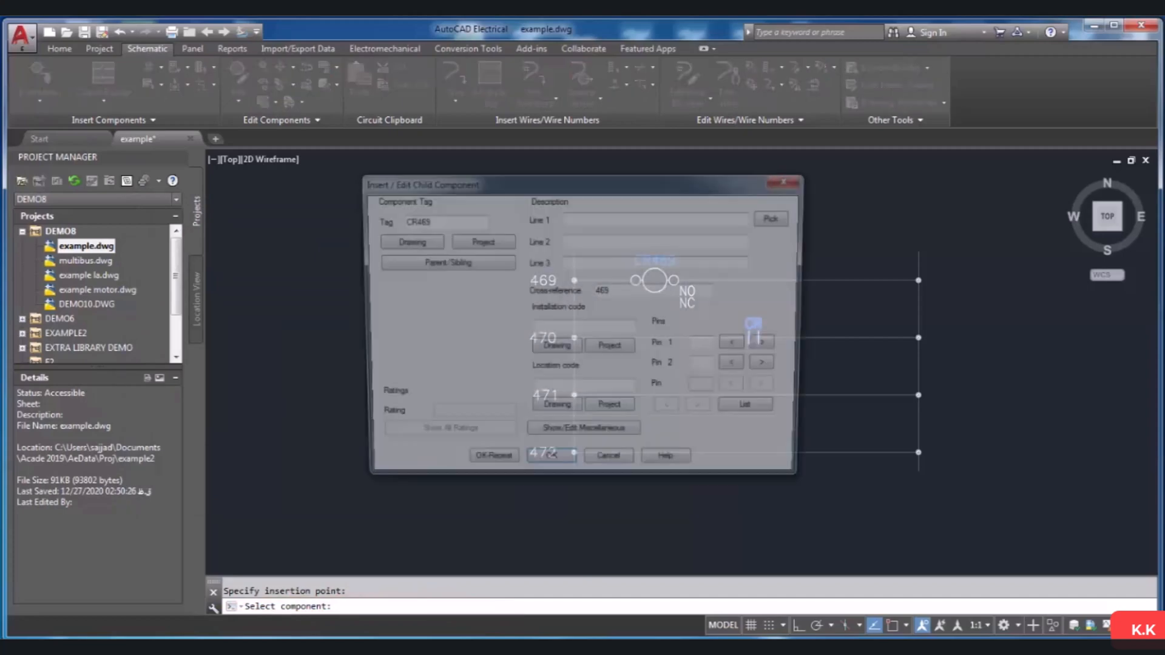
{"action": "left_click_drag", "start_coordinate": [681, 192], "coordinate": [448, 219]}
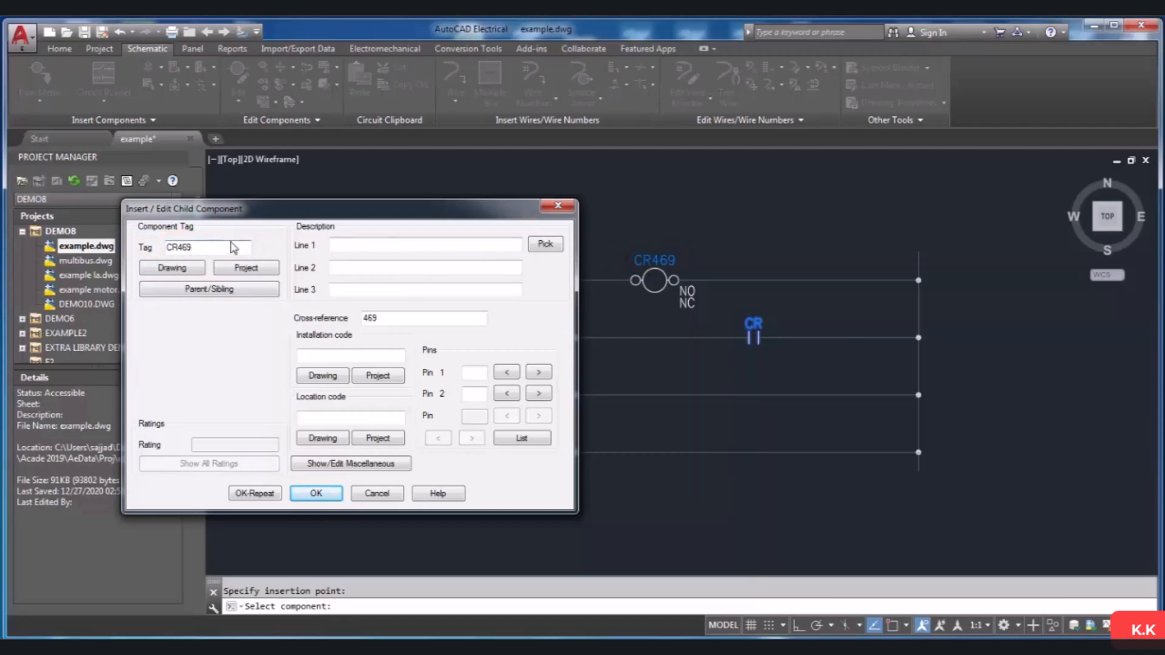
{"action": "left_click", "coordinate": [316, 493]}
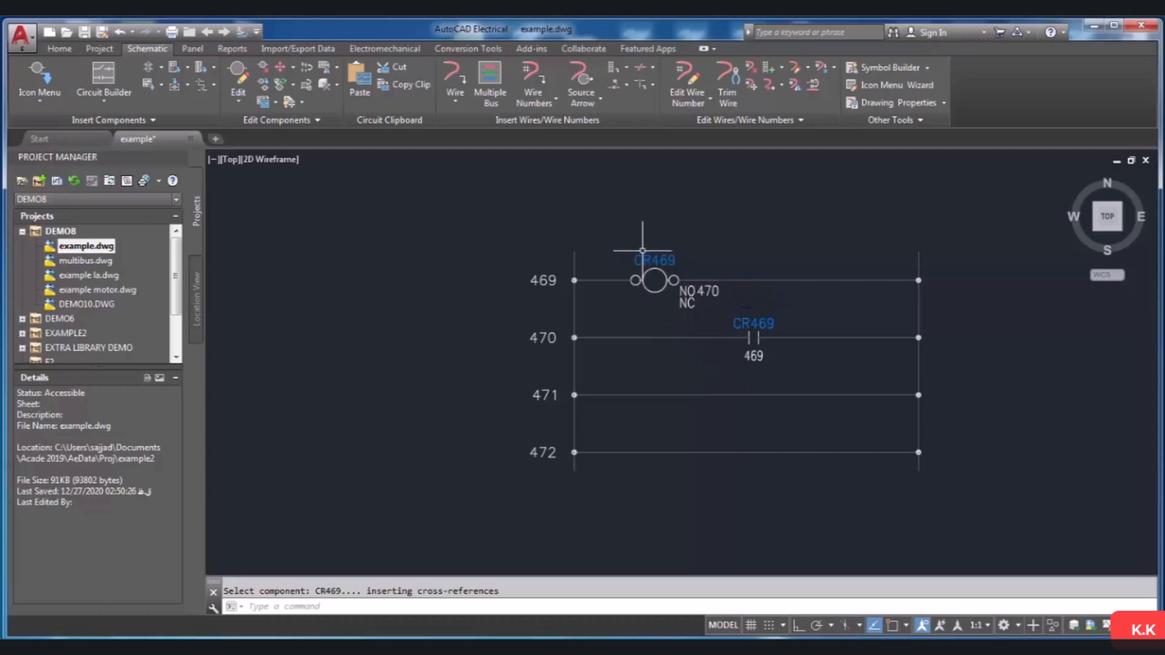
Move the CR469 relay contact from wire 470 down to wire 471.
{"action": "left_click", "coordinate": [745, 324]}
{"action": "right_click", "coordinate": [746, 328]}
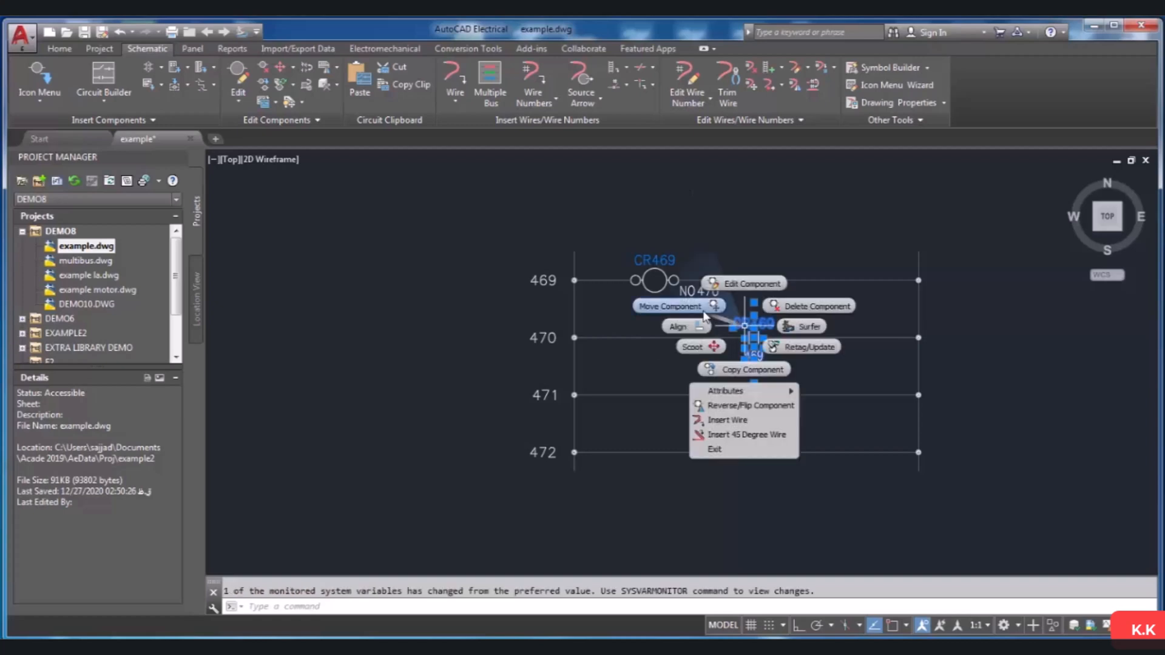
{"action": "left_click", "coordinate": [674, 305]}
{"action": "left_click", "coordinate": [685, 395]}
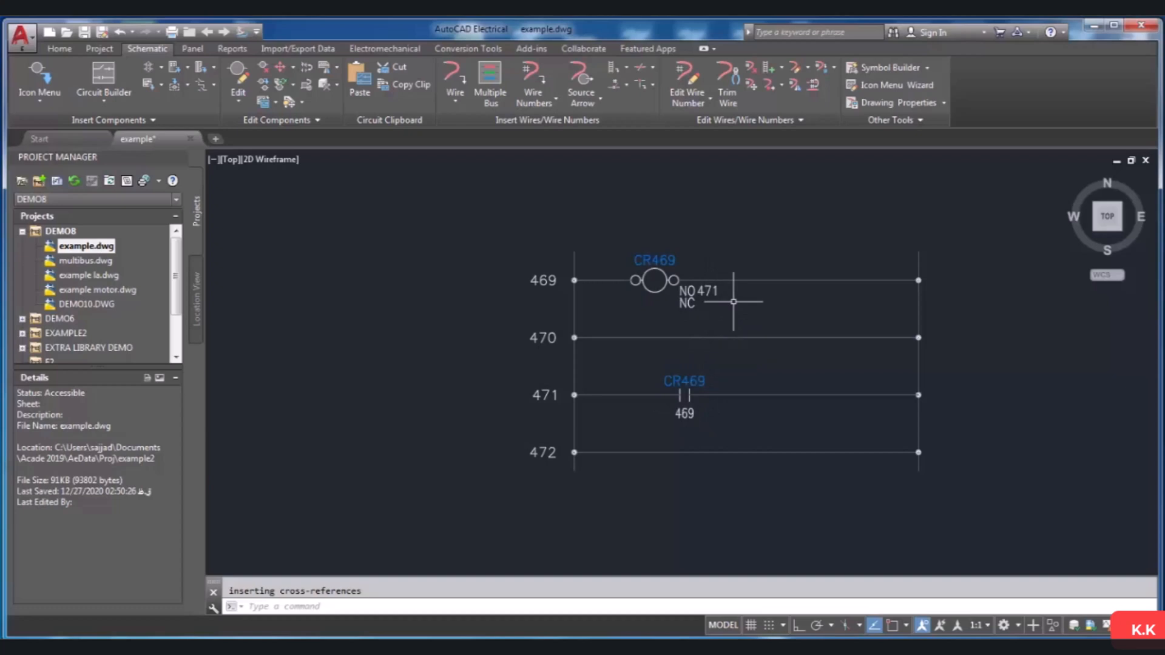
Move relay coil CR469 from wire 469 to wire 470, and auto-retag it together with its related contact.
{"action": "left_click", "coordinate": [647, 260]}
{"action": "right_click", "coordinate": [646, 261]}
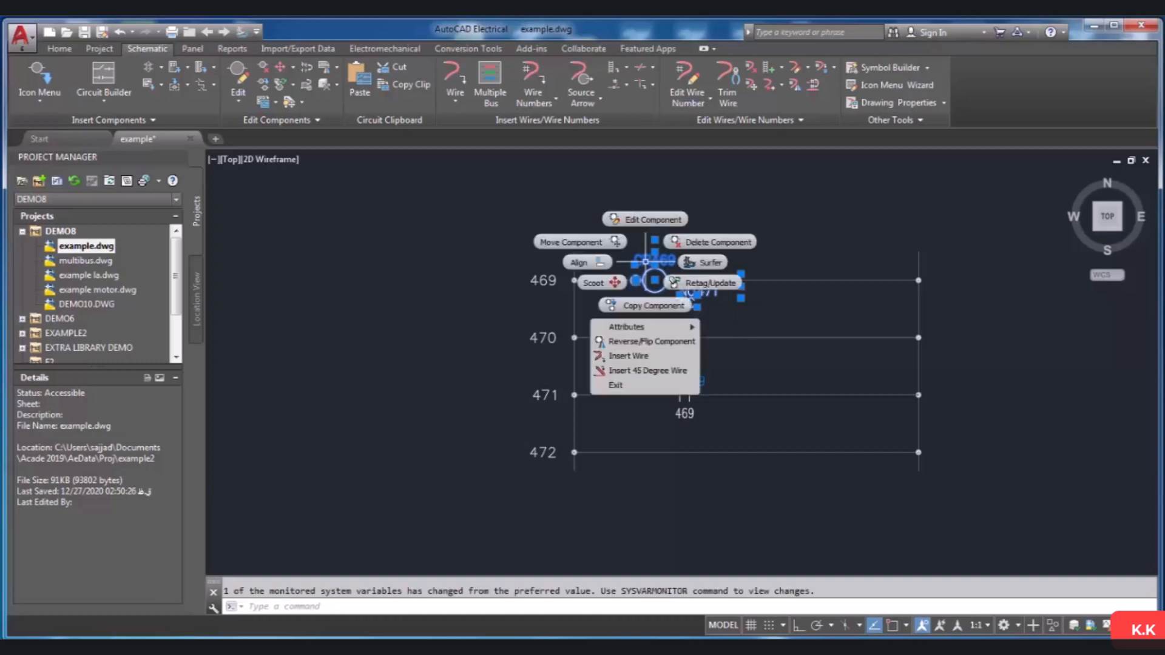
{"action": "left_click", "coordinate": [580, 240]}
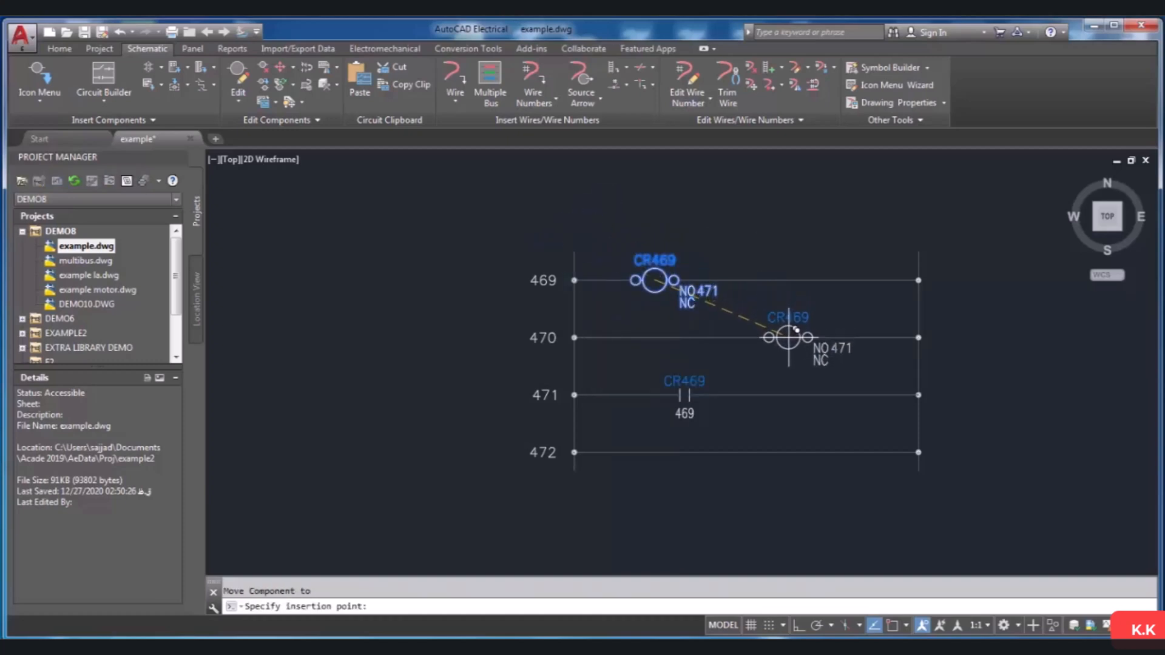
{"action": "left_click", "coordinate": [788, 337]}
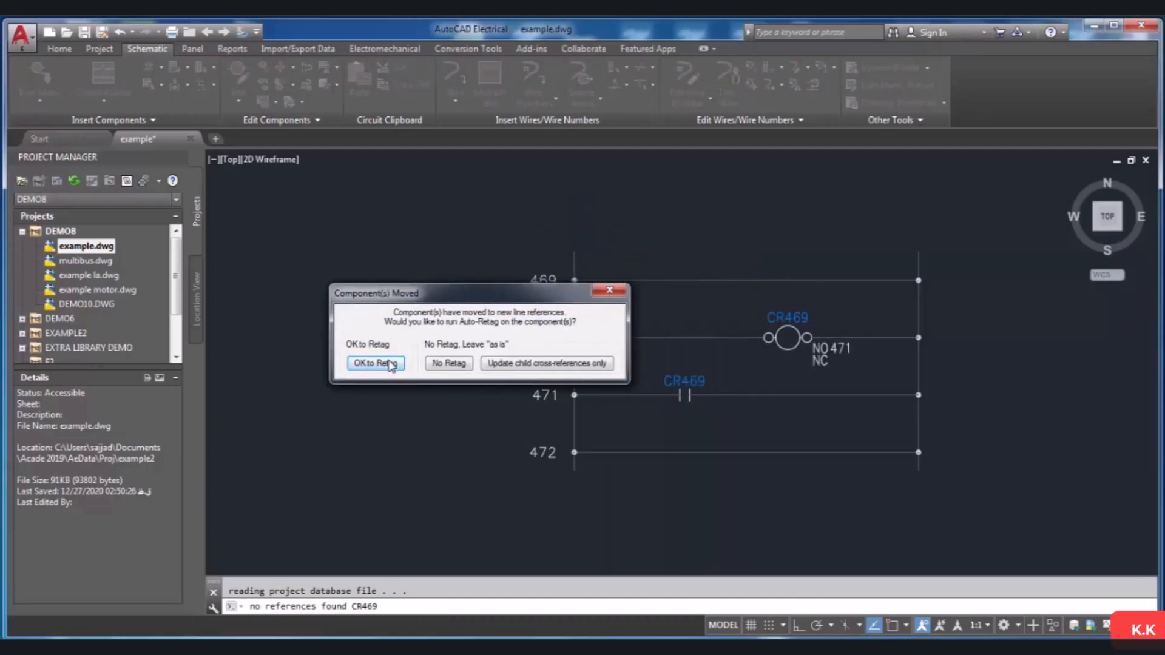
{"action": "left_click", "coordinate": [375, 363]}
{"action": "left_click", "coordinate": [562, 389]}
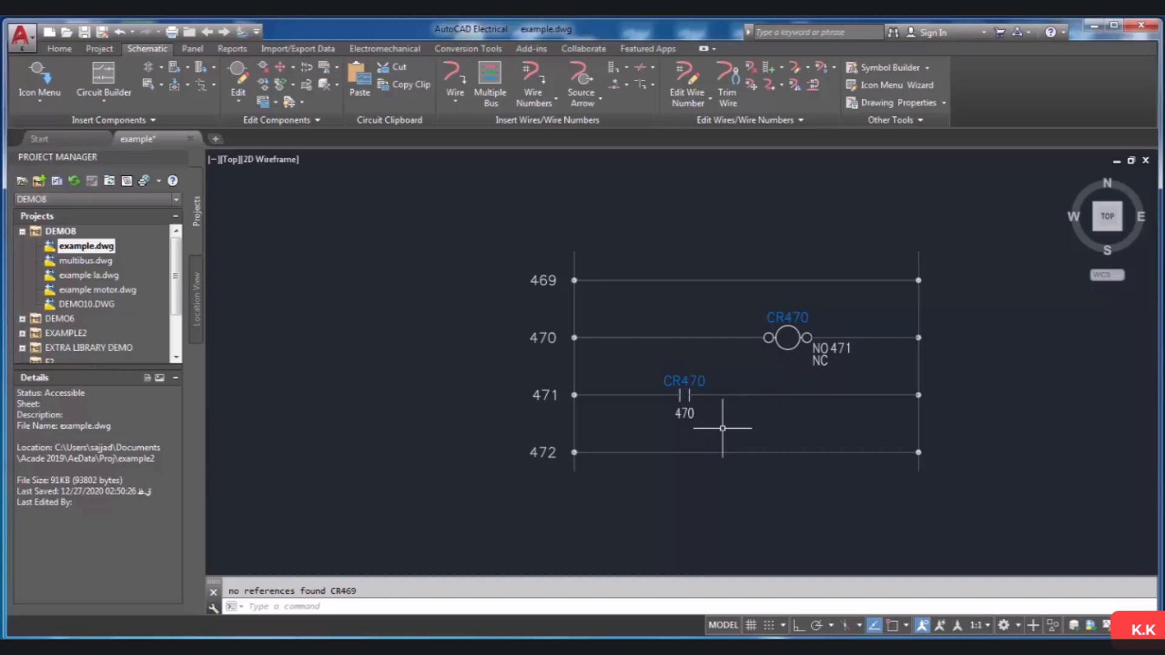
{"action": "key", "text": "ctrl+z"}
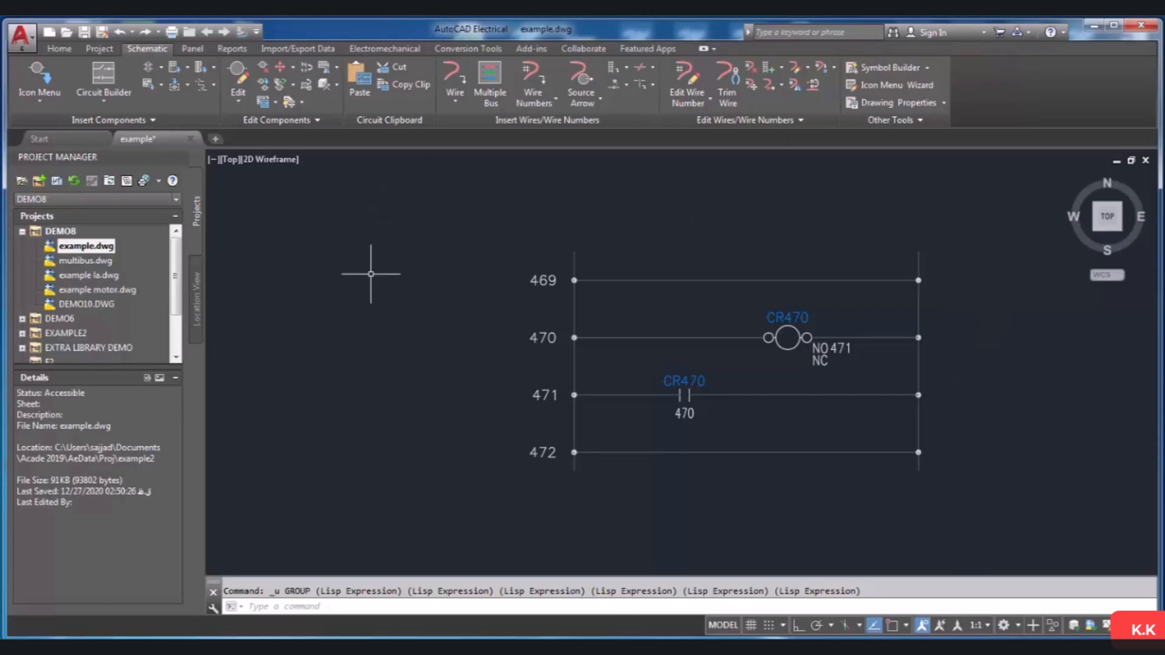
Copy relay coil CR470 onto wire 469 with component tag CR469 and the first description line COIL.
{"action": "left_click", "coordinate": [264, 88]}
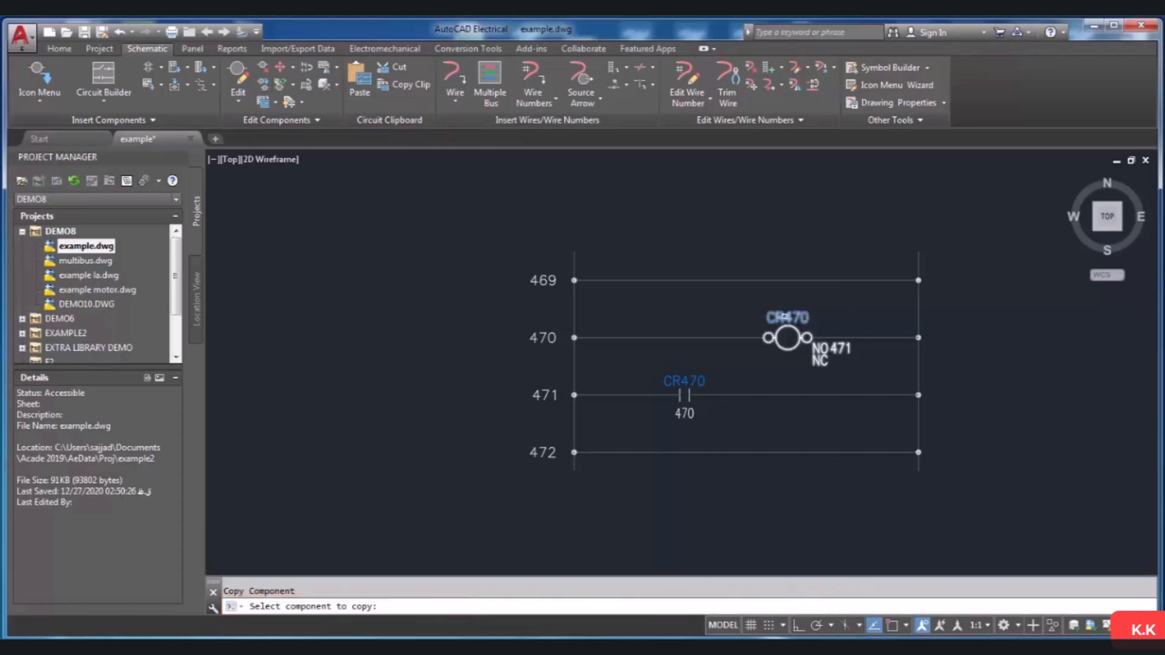
{"action": "left_click", "coordinate": [787, 317]}
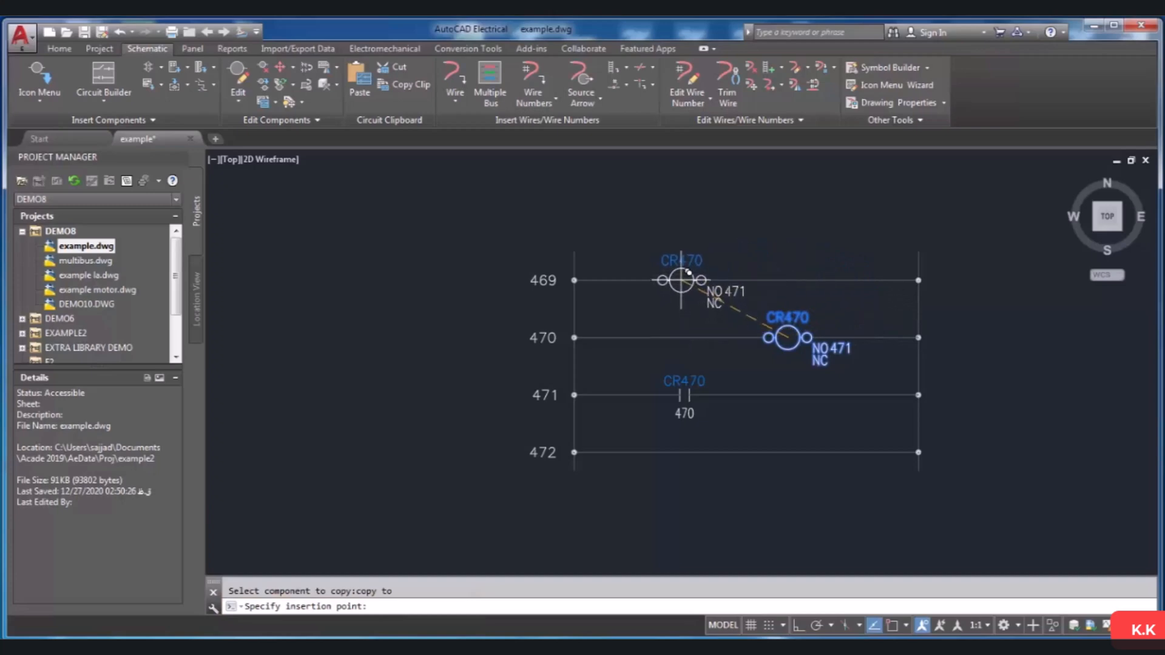
{"action": "left_click", "coordinate": [688, 272]}
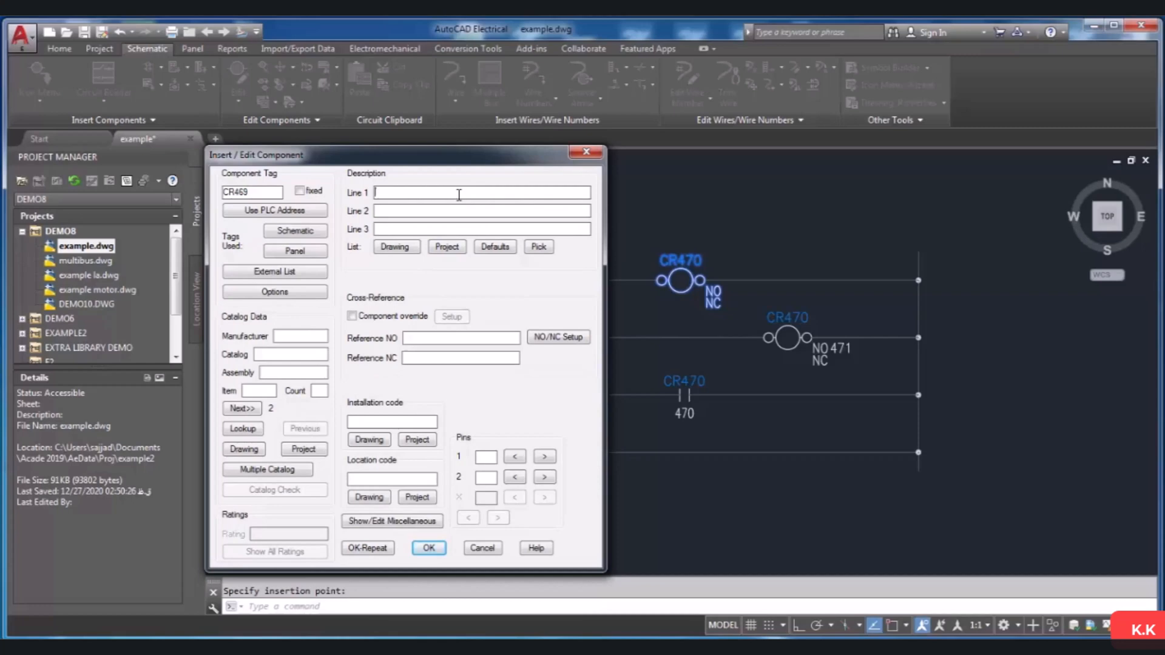
{"action": "type", "text": "l"}
{"action": "left_click", "coordinate": [429, 548]}
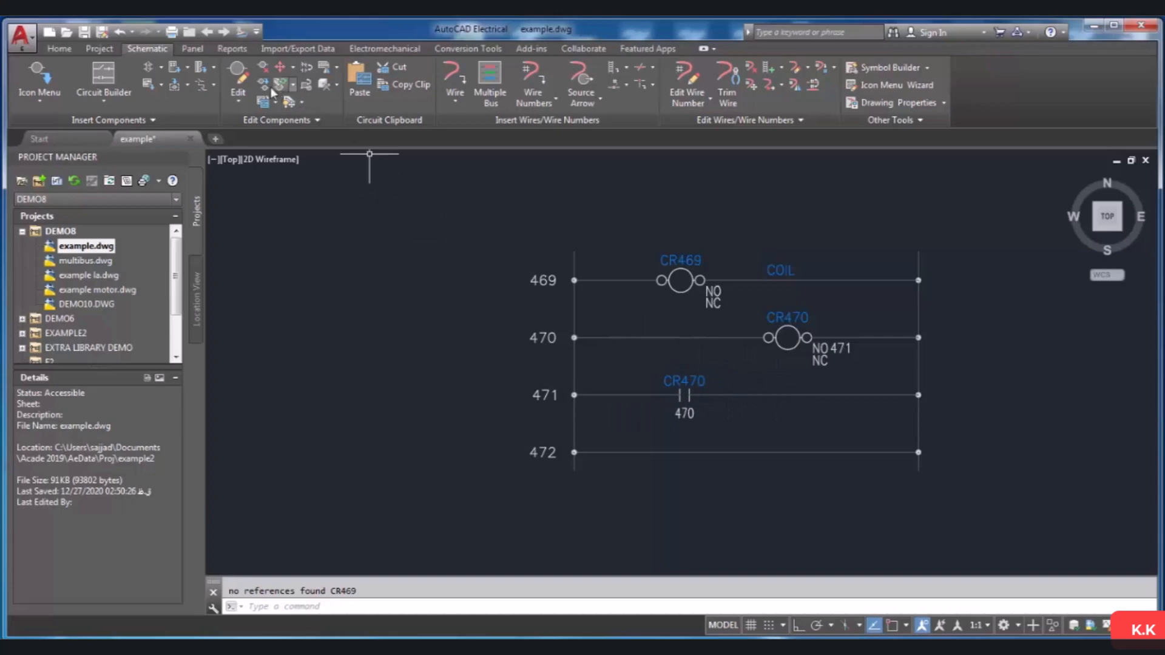
Copy the relay contact from wire 471 onto wire 472 and assign coil CR469 as its parent by picking it in the drawing.
{"action": "left_click", "coordinate": [289, 101]}
{"action": "left_click", "coordinate": [678, 377]}
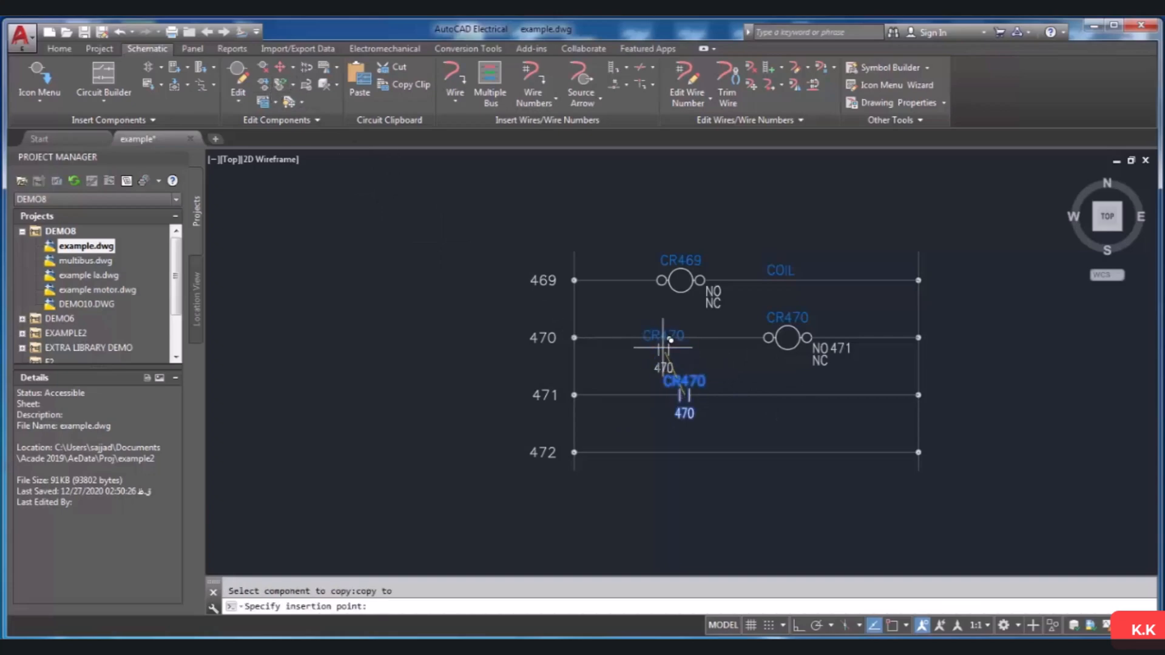
{"action": "left_click", "coordinate": [683, 452]}
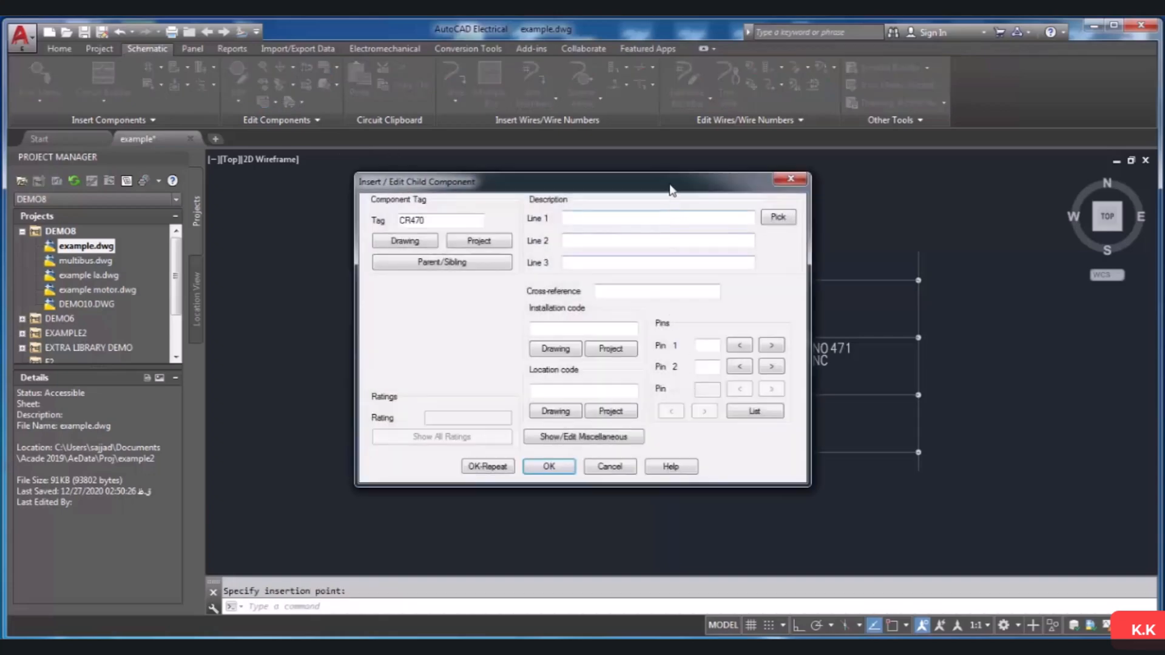
{"action": "left_click_drag", "start_coordinate": [671, 182], "coordinate": [426, 202]}
{"action": "left_click", "coordinate": [238, 284]}
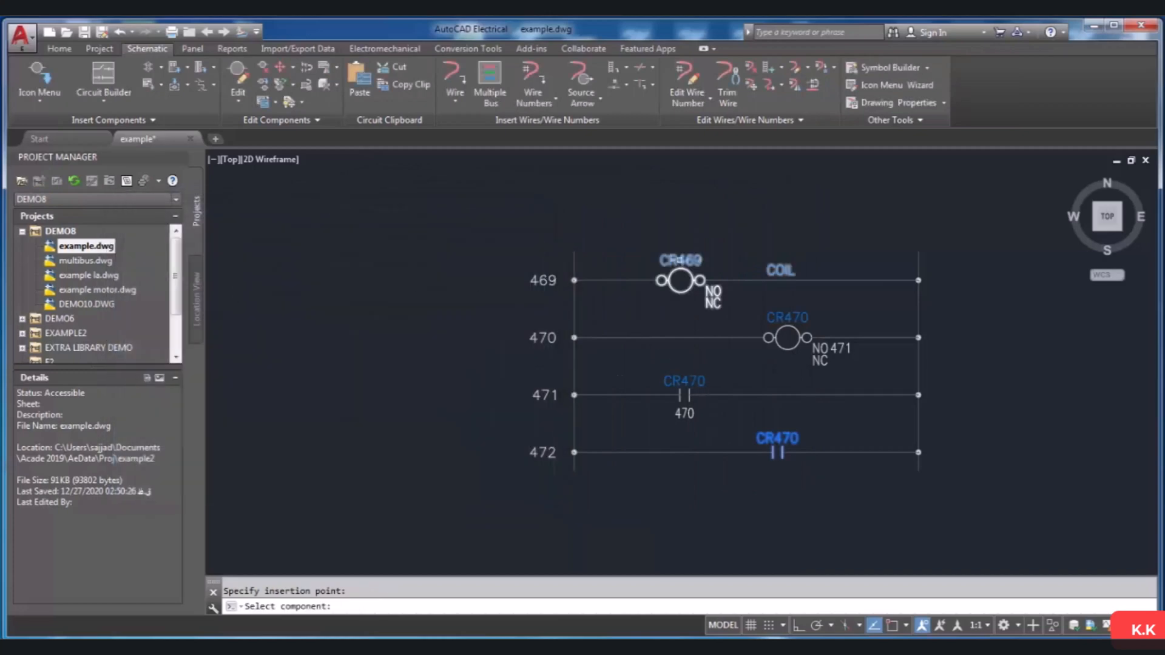
{"action": "left_click", "coordinate": [680, 276]}
{"action": "left_click", "coordinate": [553, 463]}
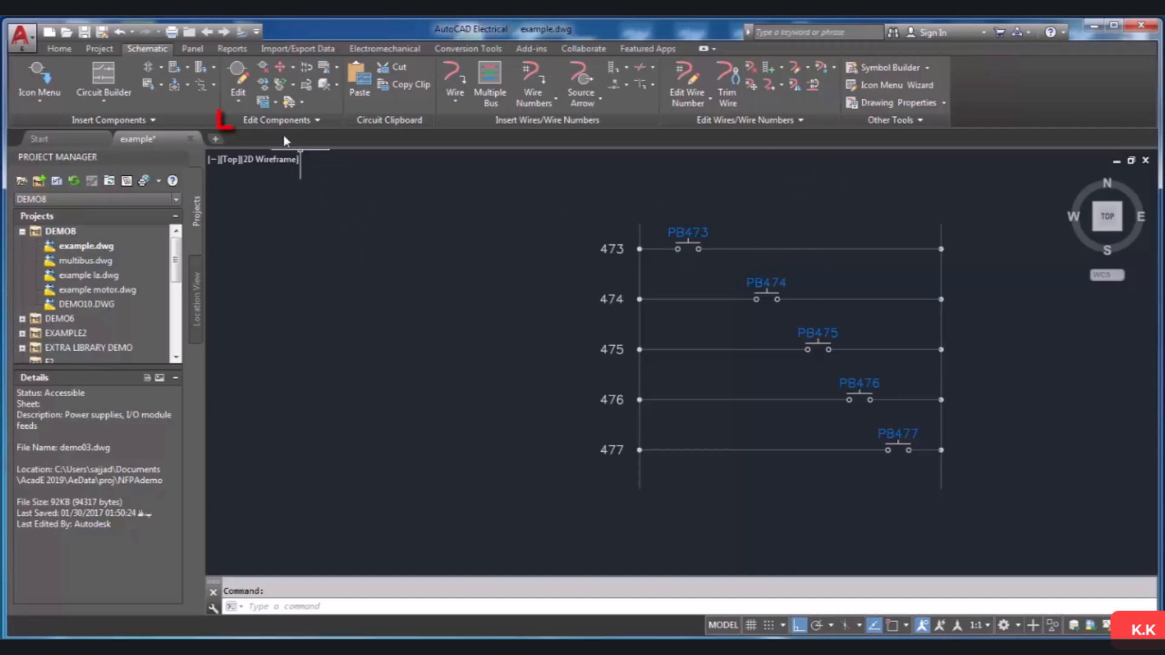
Align push buttons PB474, PB475, PB476 and PB477 vertically with PB473.
{"action": "left_click", "coordinate": [293, 67]}
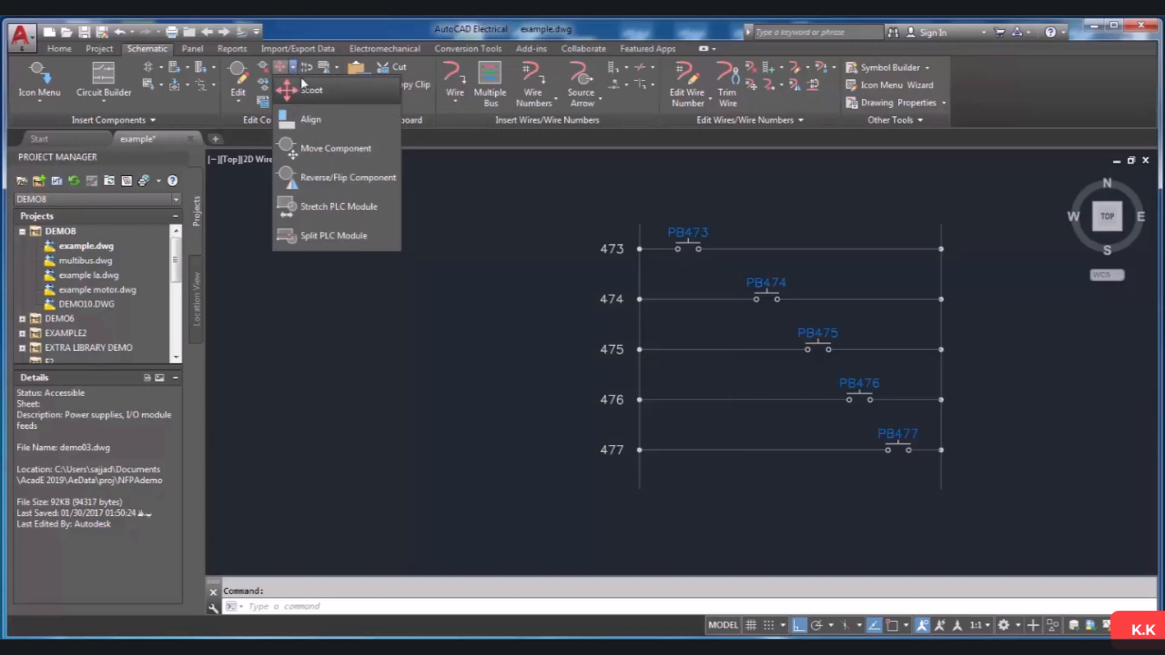
{"action": "left_click", "coordinate": [311, 120]}
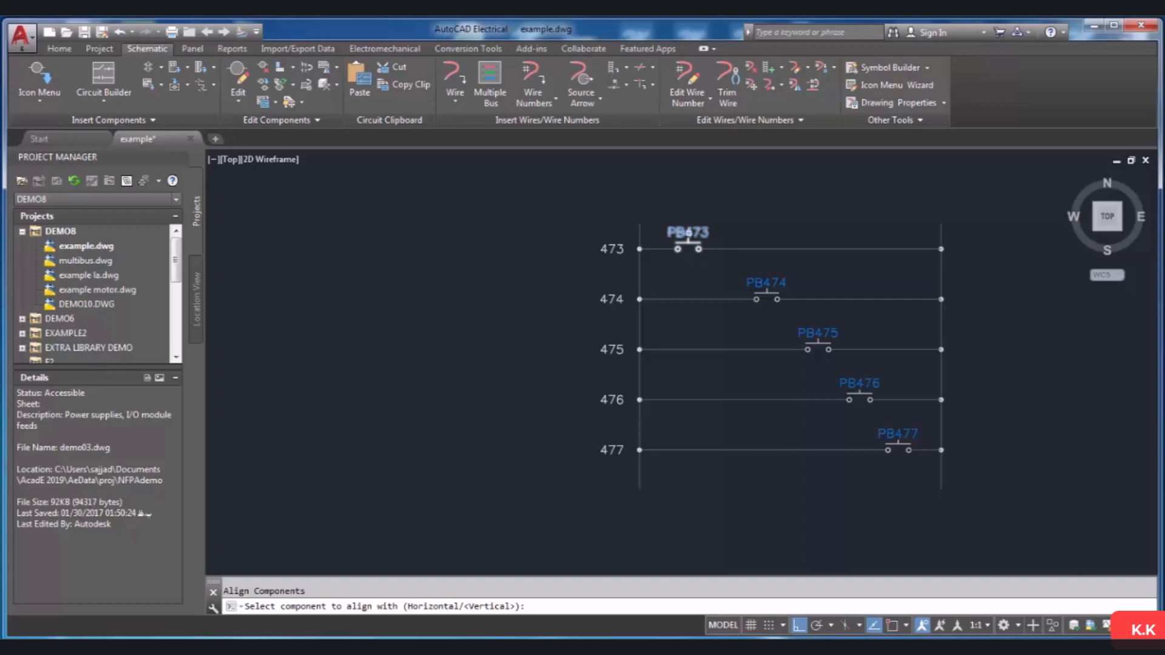
{"action": "left_click", "coordinate": [687, 235]}
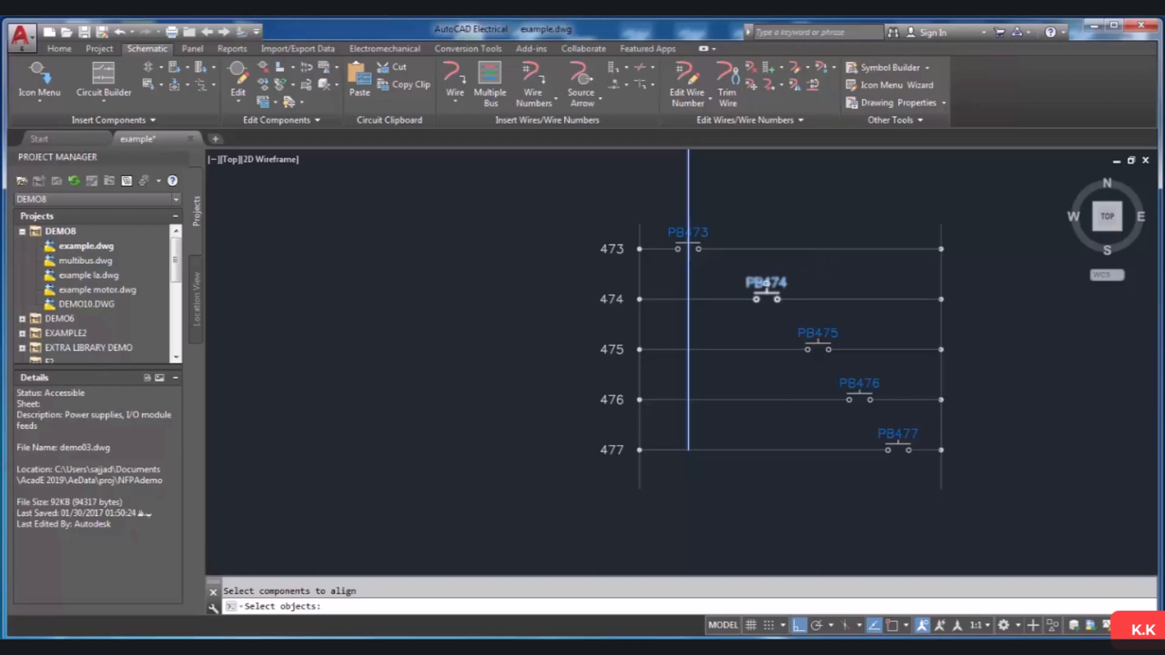
{"action": "left_click", "coordinate": [767, 283]}
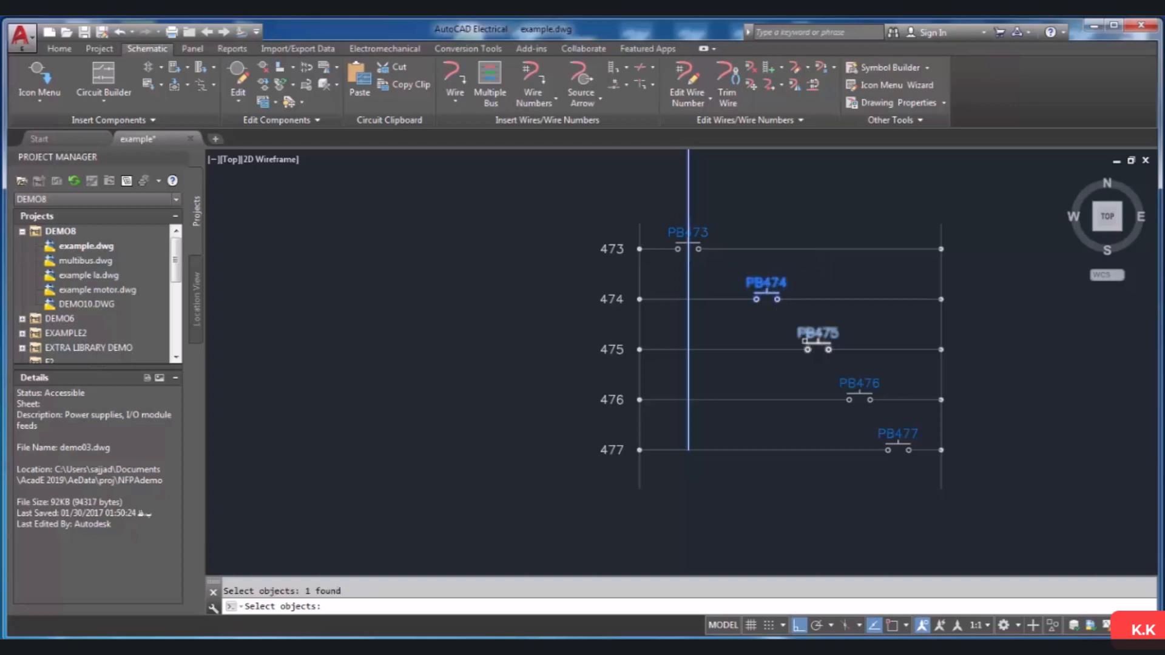
{"action": "left_click", "coordinate": [816, 341]}
{"action": "left_click", "coordinate": [847, 390]}
{"action": "left_click", "coordinate": [867, 387]}
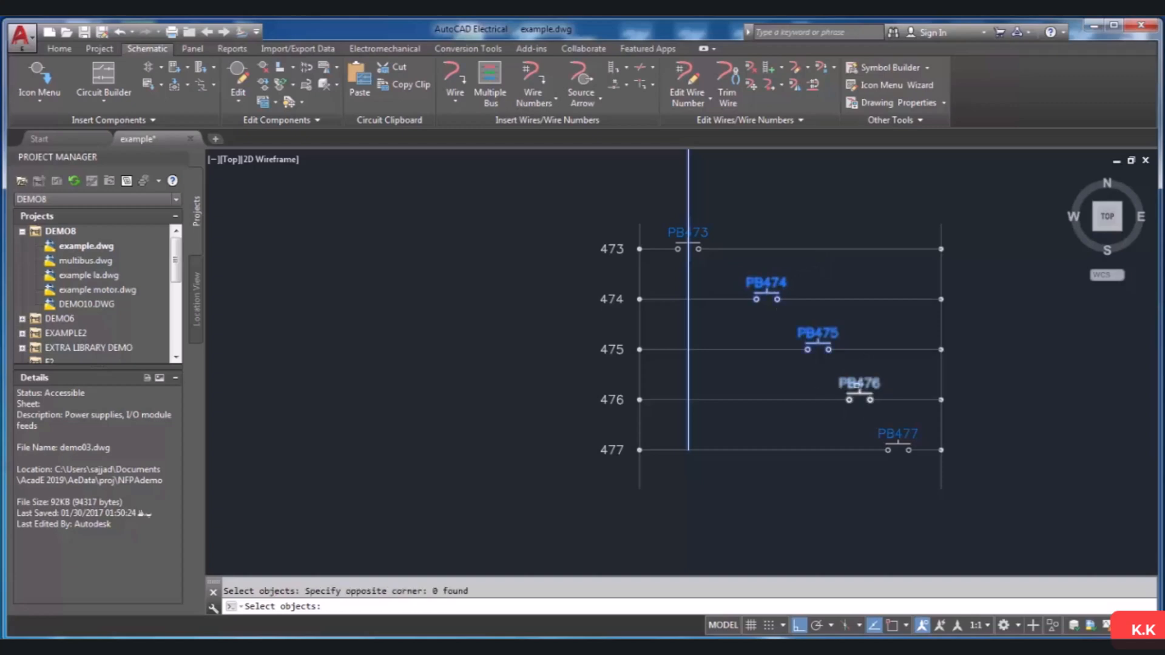
{"action": "left_click", "coordinate": [857, 386]}
{"action": "left_click", "coordinate": [903, 436]}
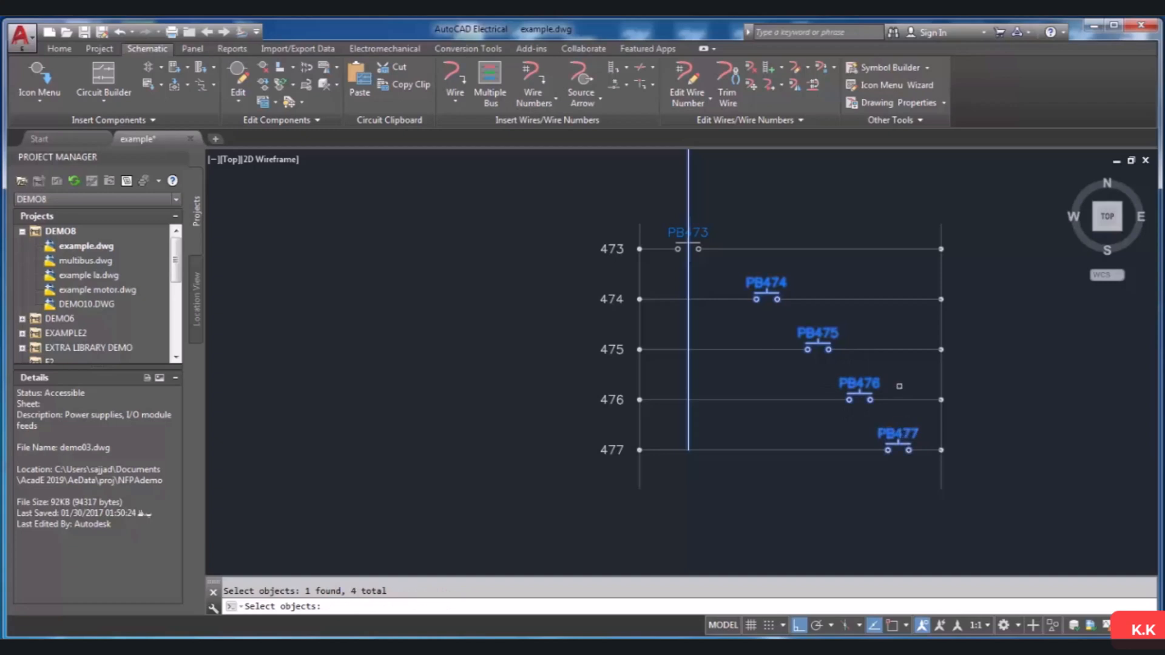
{"action": "key", "text": "Return"}
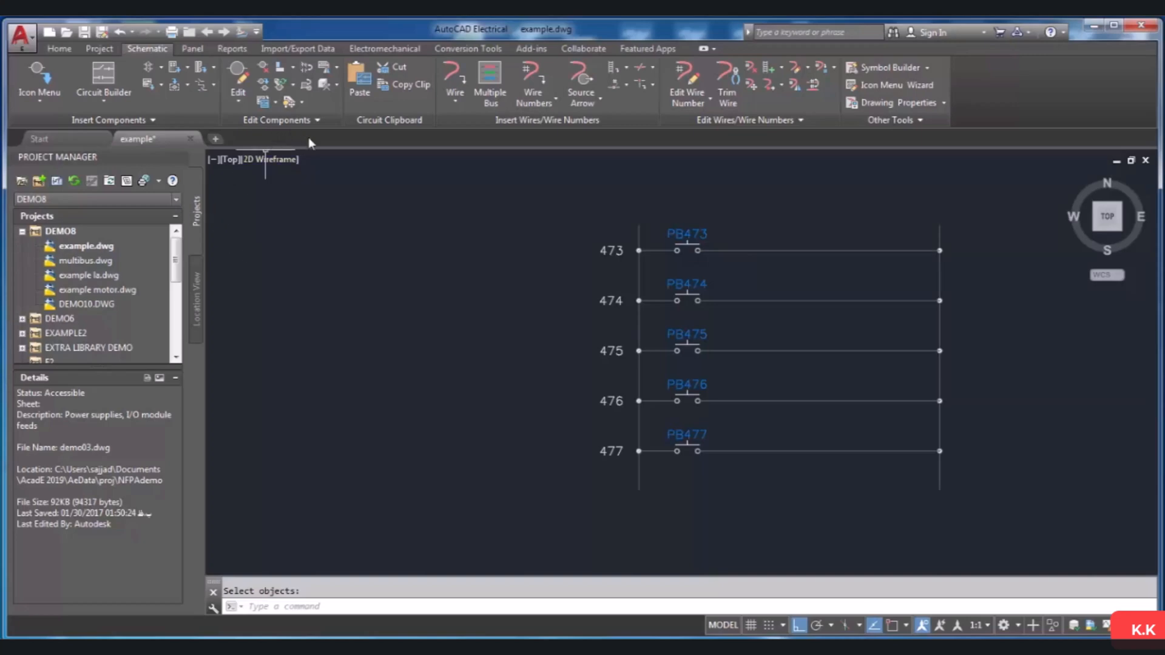
Delete push button PB473 from wire 473, declining the search for its child contacts.
{"action": "left_click", "coordinate": [265, 73]}
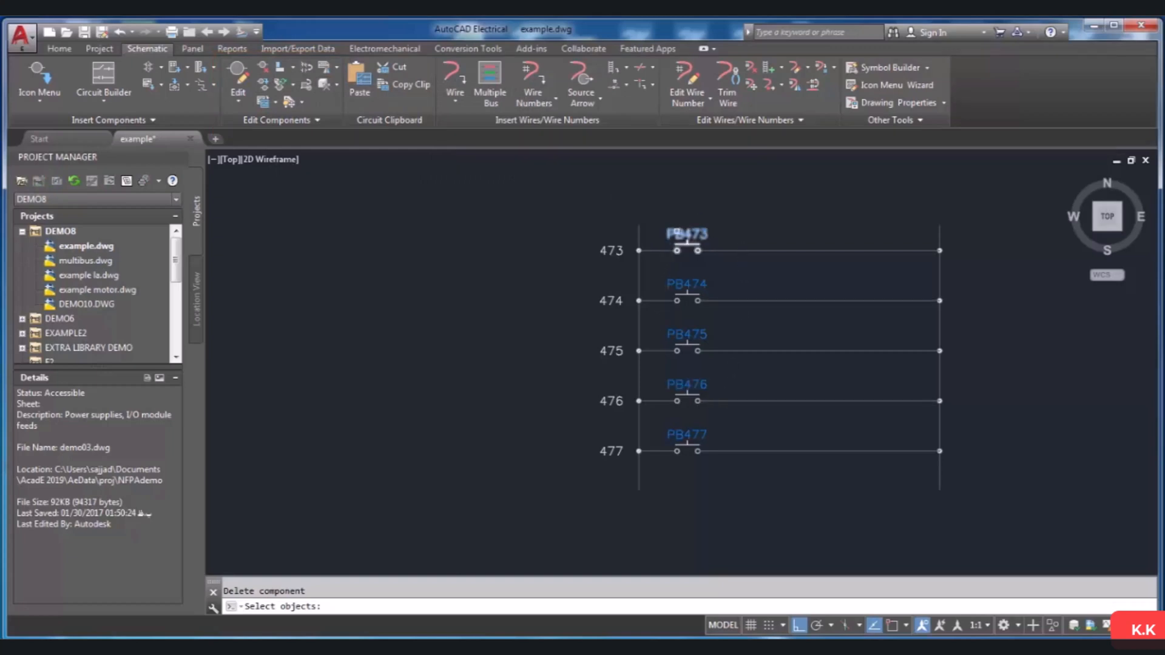
{"action": "left_click", "coordinate": [677, 231]}
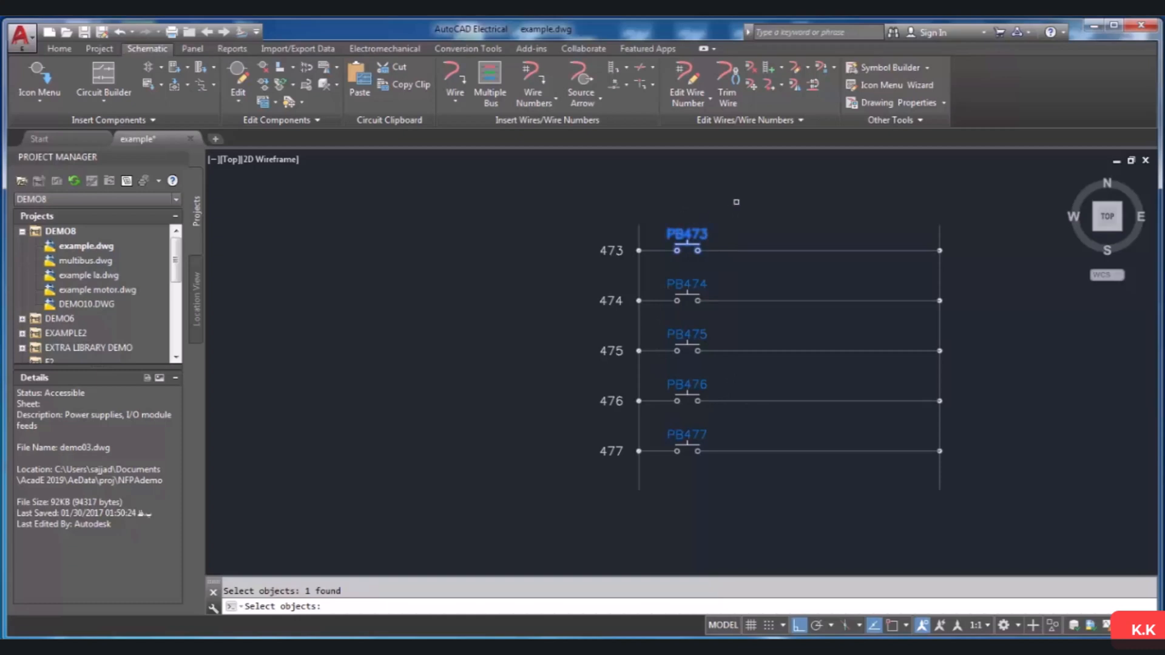
{"action": "key", "text": "Return"}
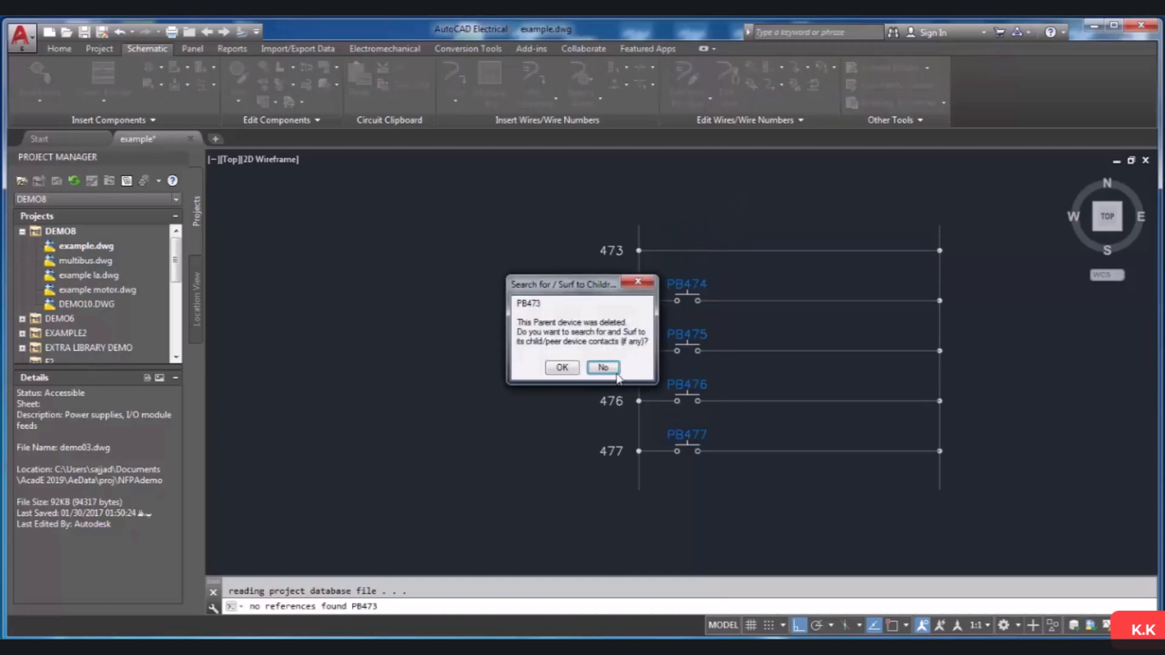
{"action": "left_click", "coordinate": [615, 371]}
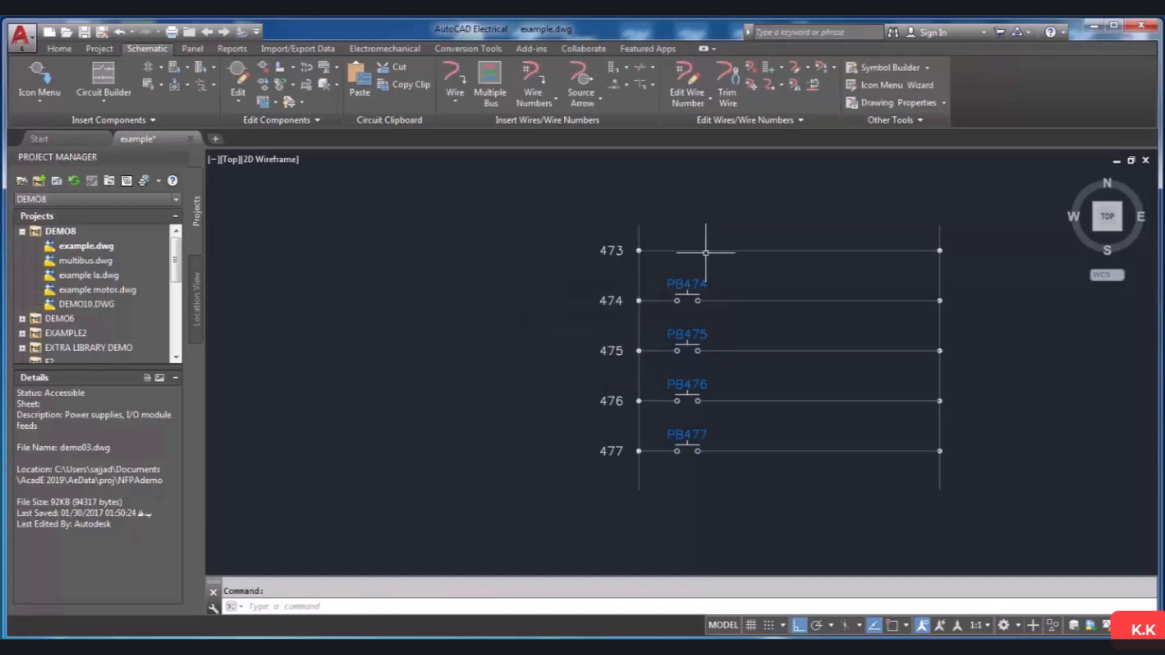
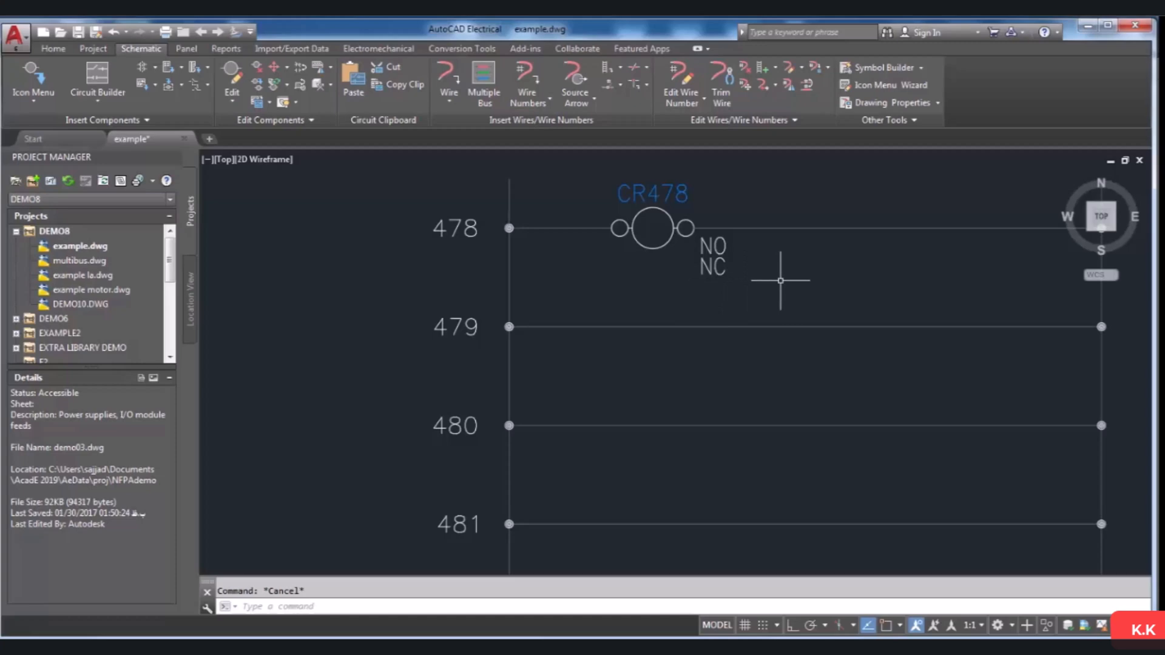
Move the NO and NC cross-reference attributes of relay coil CR478 together to below and left of the coil.
{"action": "right_click", "coordinate": [713, 246]}
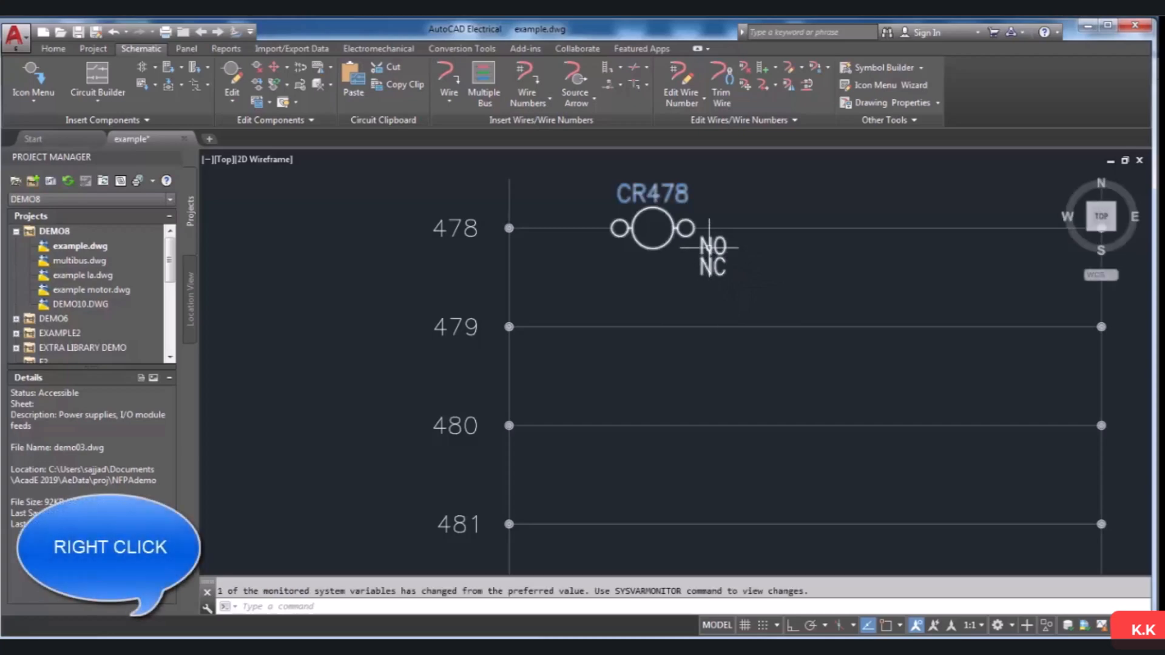
{"action": "mouse_move", "coordinate": [709, 316]}
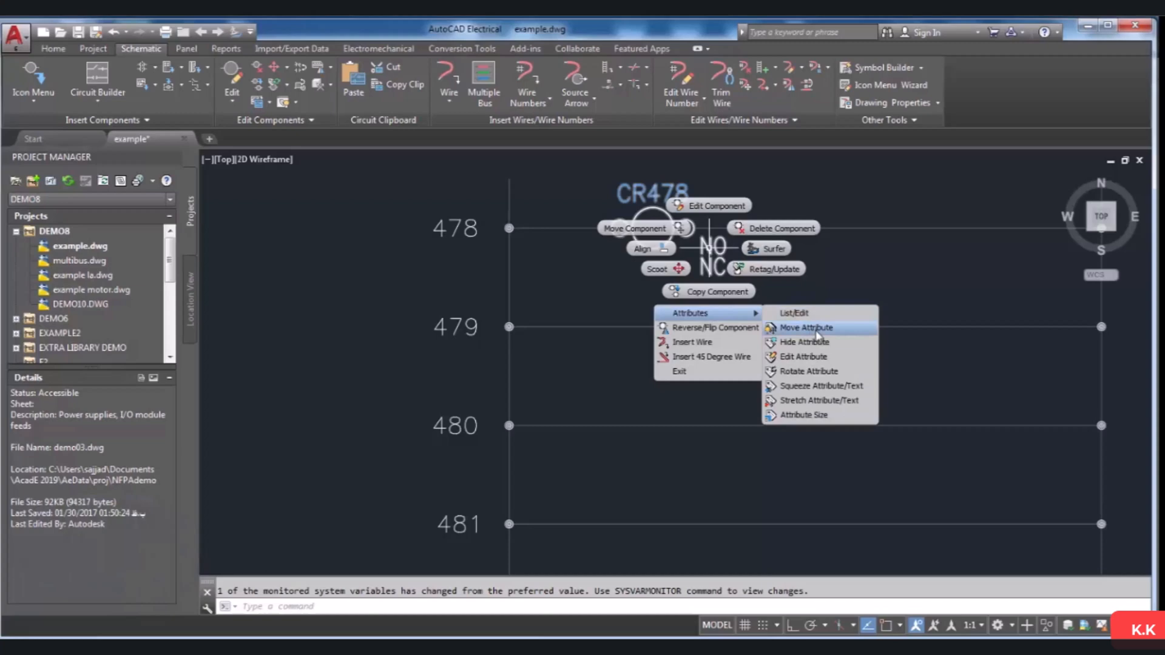
{"action": "left_click", "coordinate": [816, 330]}
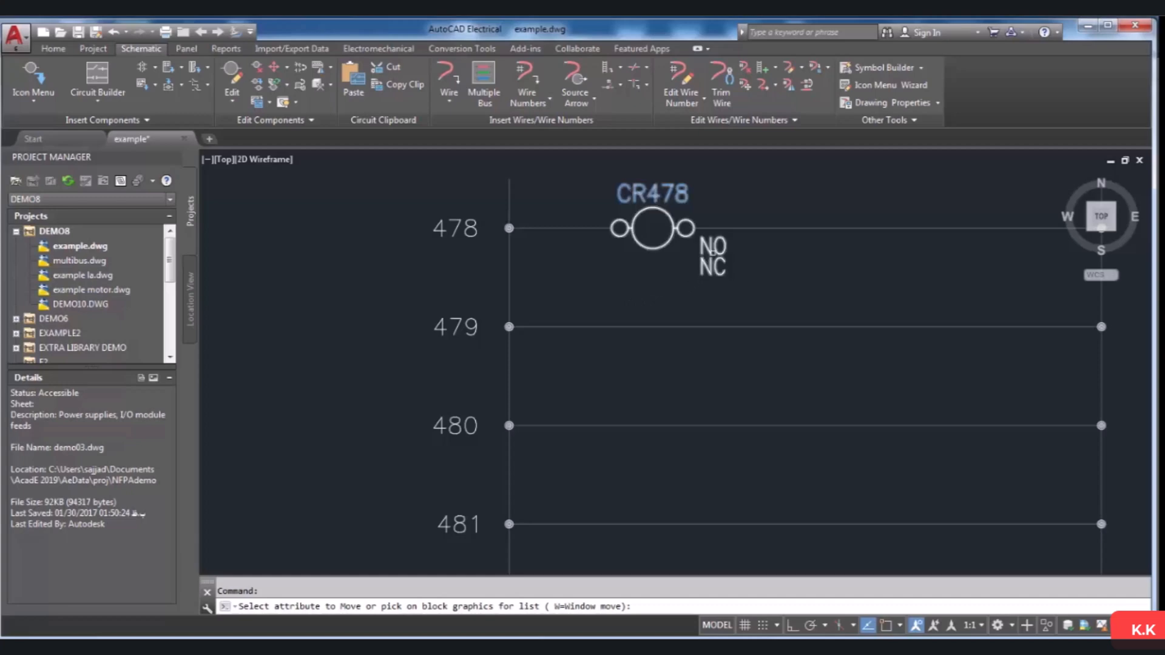
{"action": "left_click", "coordinate": [713, 251]}
{"action": "left_click", "coordinate": [711, 269]}
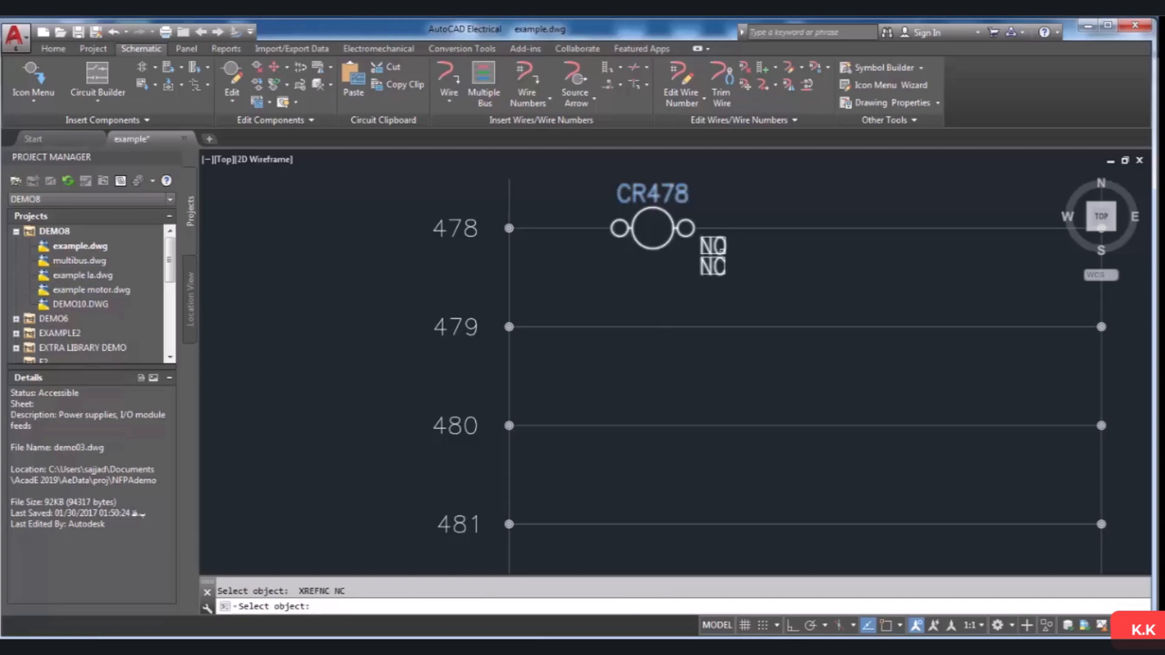
{"action": "right_click", "coordinate": [632, 286]}
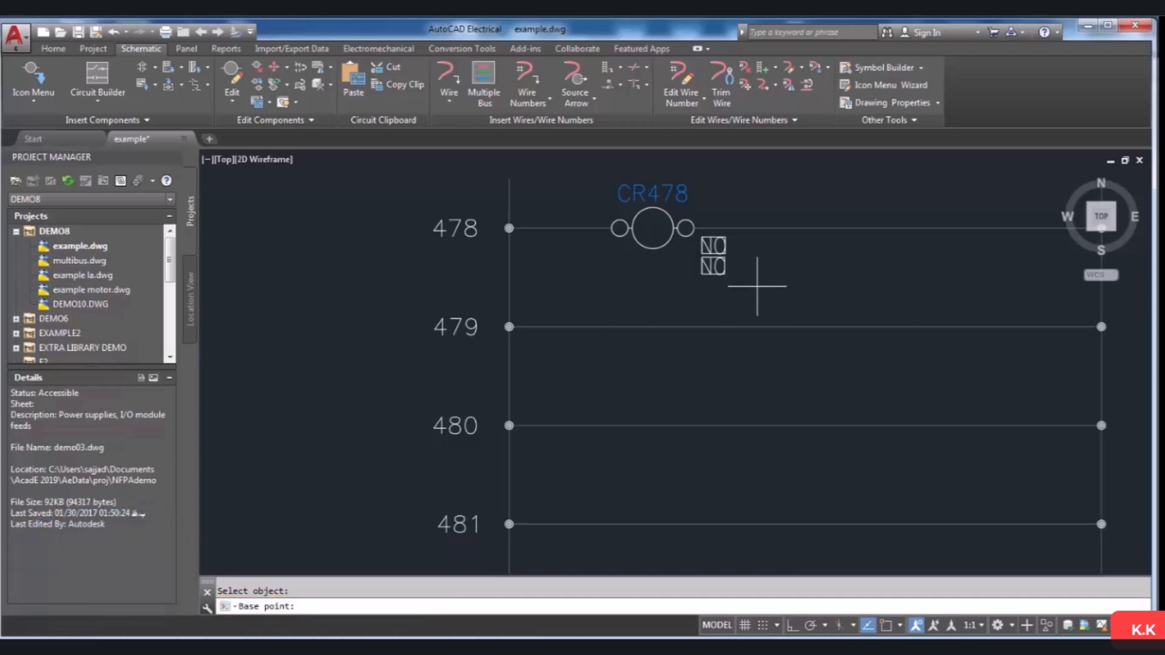
{"action": "left_click", "coordinate": [708, 253]}
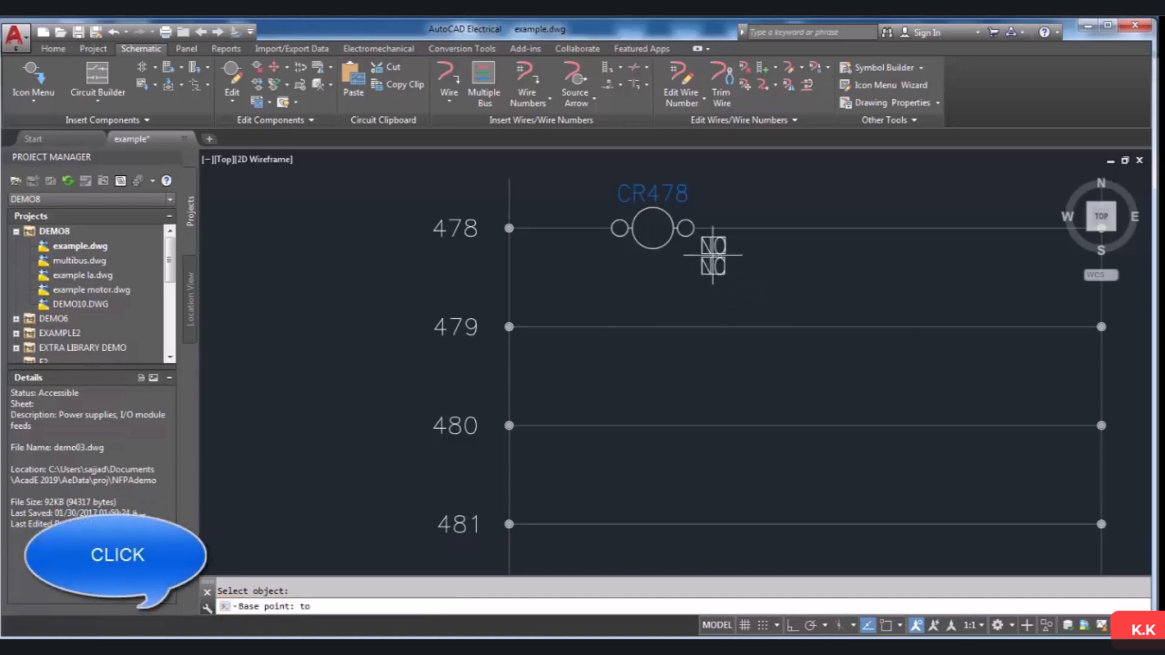
{"action": "left_click", "coordinate": [590, 270]}
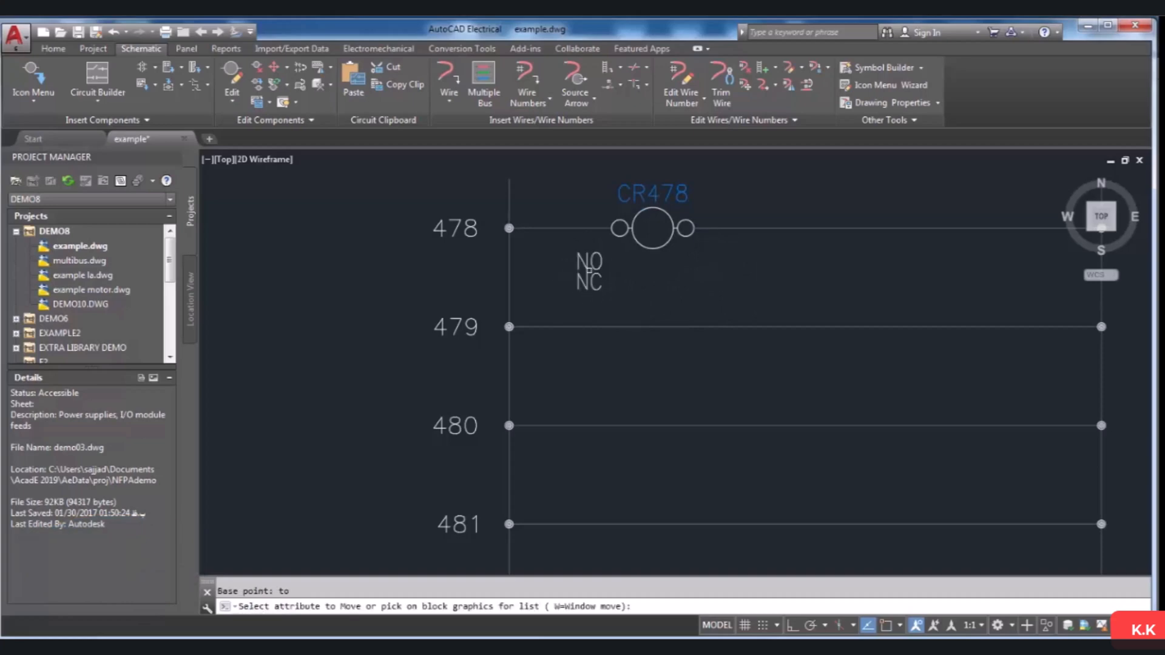
{"action": "scroll", "coordinate": [644, 292], "scroll_direction": "down", "scroll_amount": 4}
{"action": "key", "text": "Escape"}
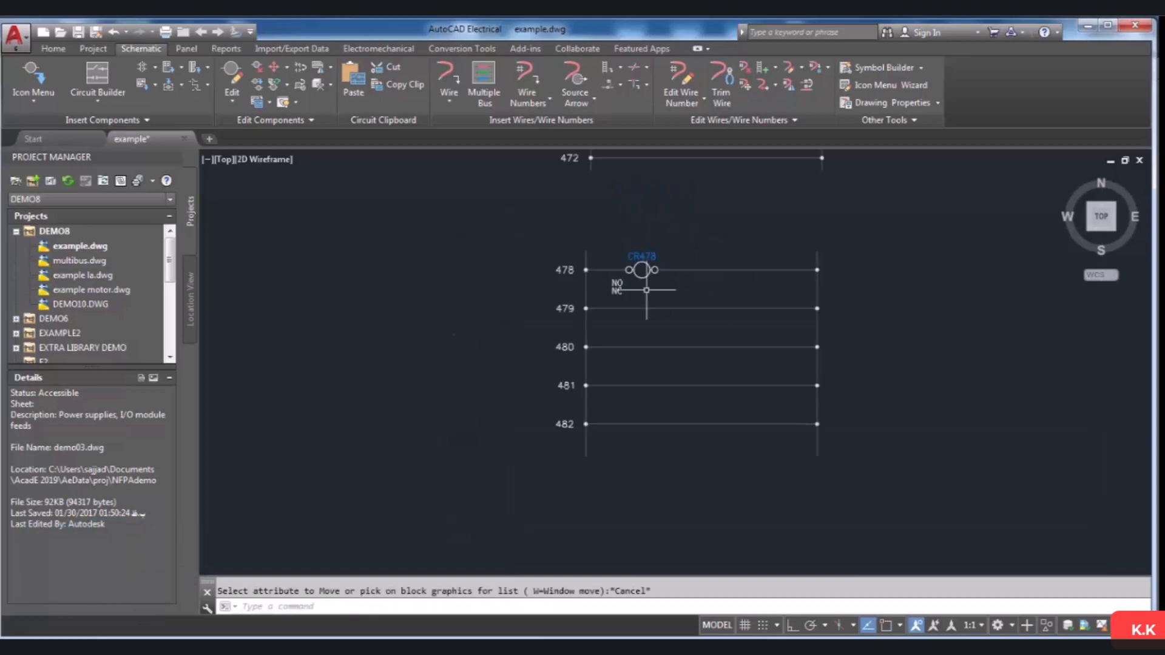
Set the NO attribute of relay coil CR478 to 471 by picking the NO value of coil CR469 as similar text.
{"action": "scroll", "coordinate": [647, 290], "scroll_direction": "up", "scroll_amount": 2}
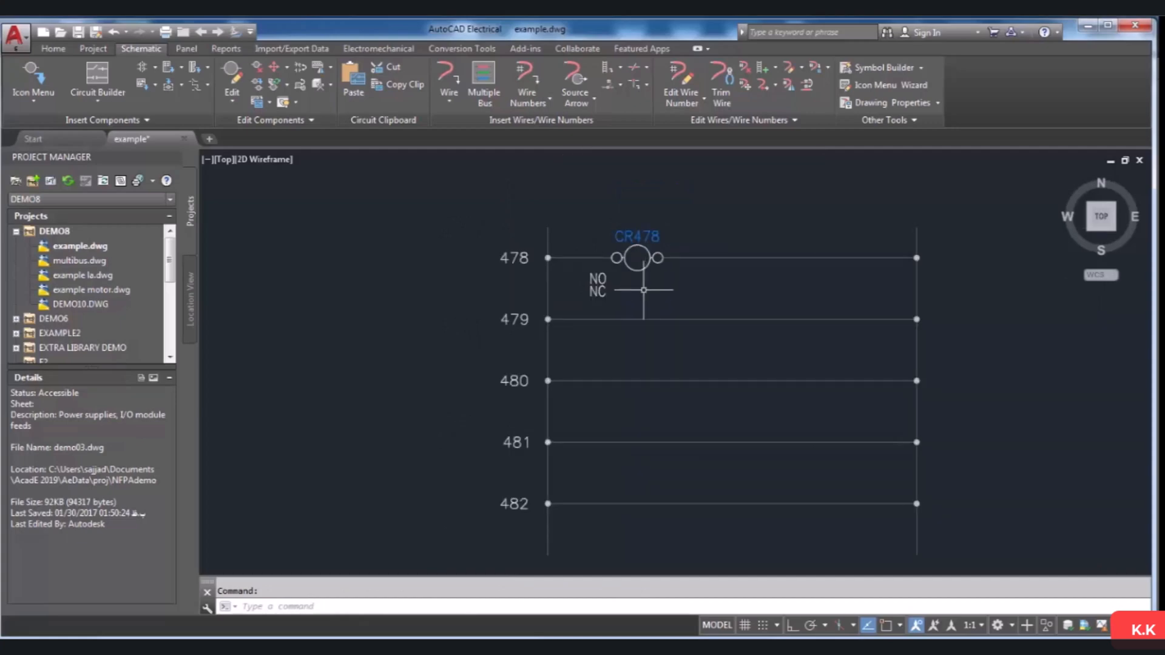
{"action": "scroll", "coordinate": [627, 299], "scroll_direction": "up", "scroll_amount": 2}
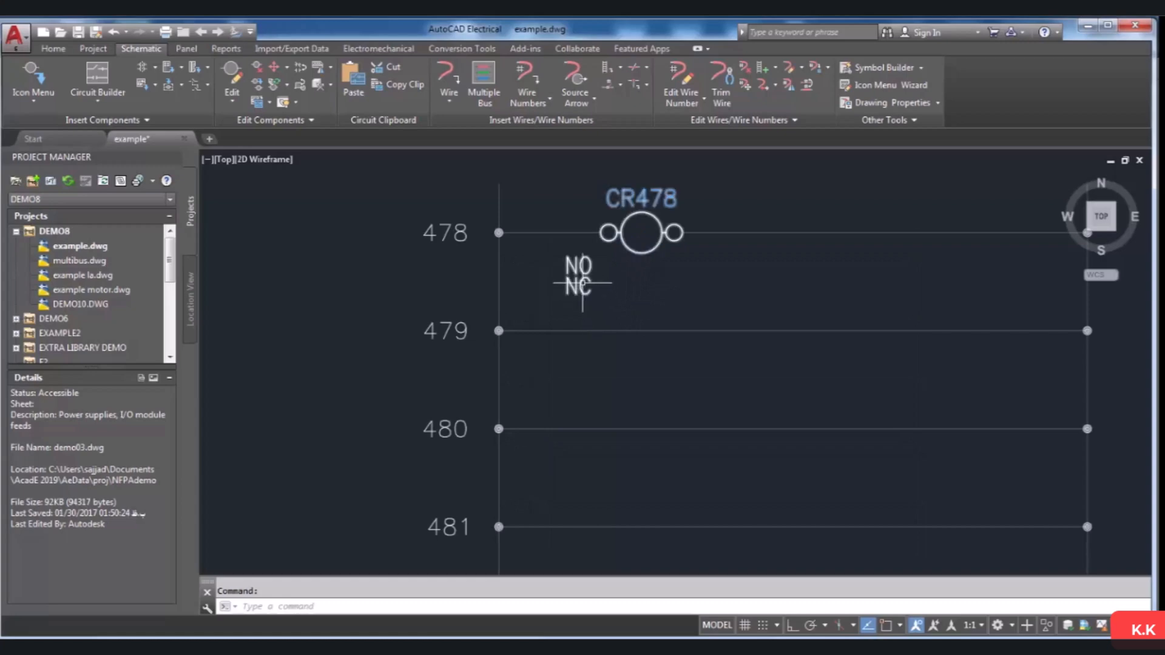
{"action": "right_click", "coordinate": [578, 272]}
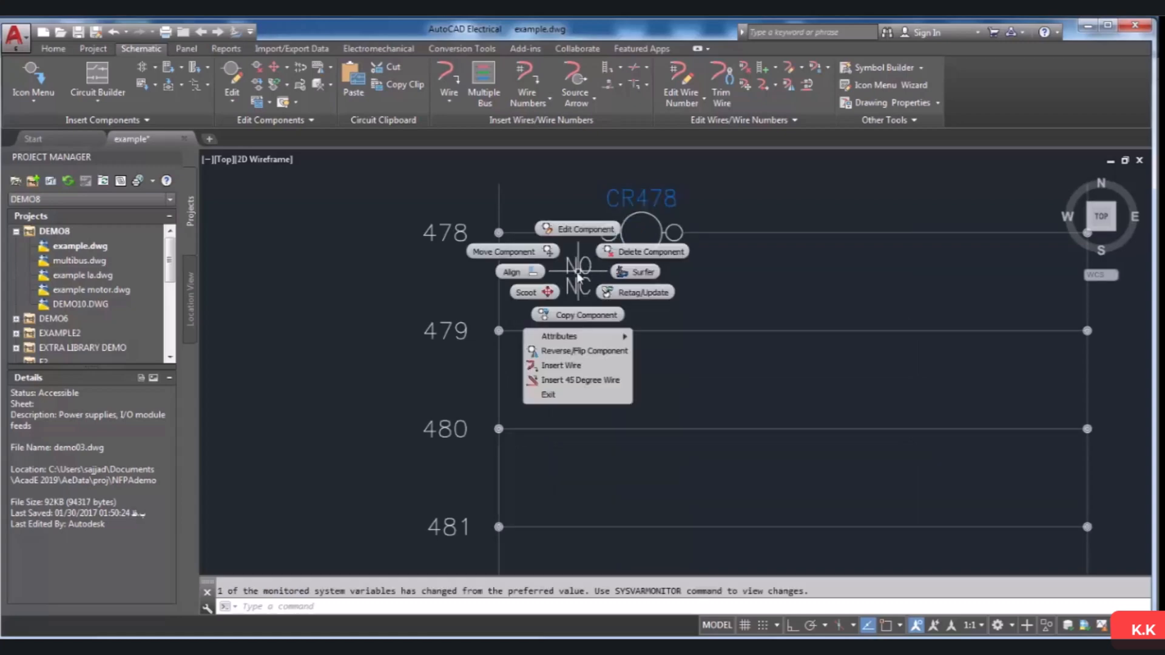
{"action": "mouse_move", "coordinate": [585, 331]}
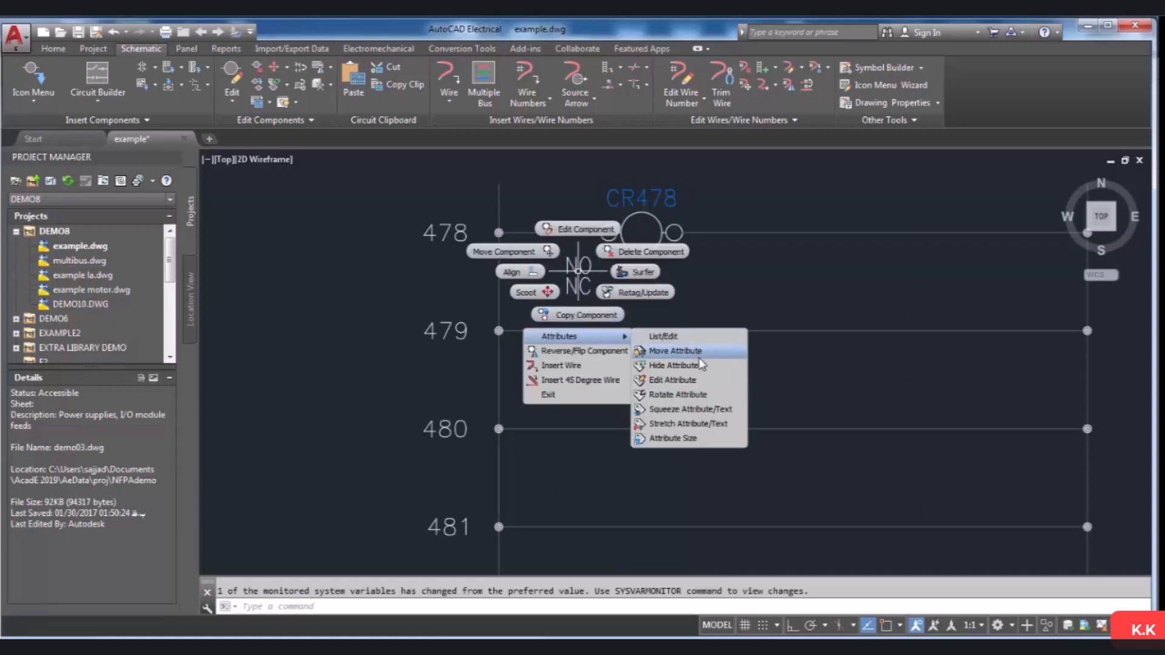
{"action": "left_click", "coordinate": [697, 378]}
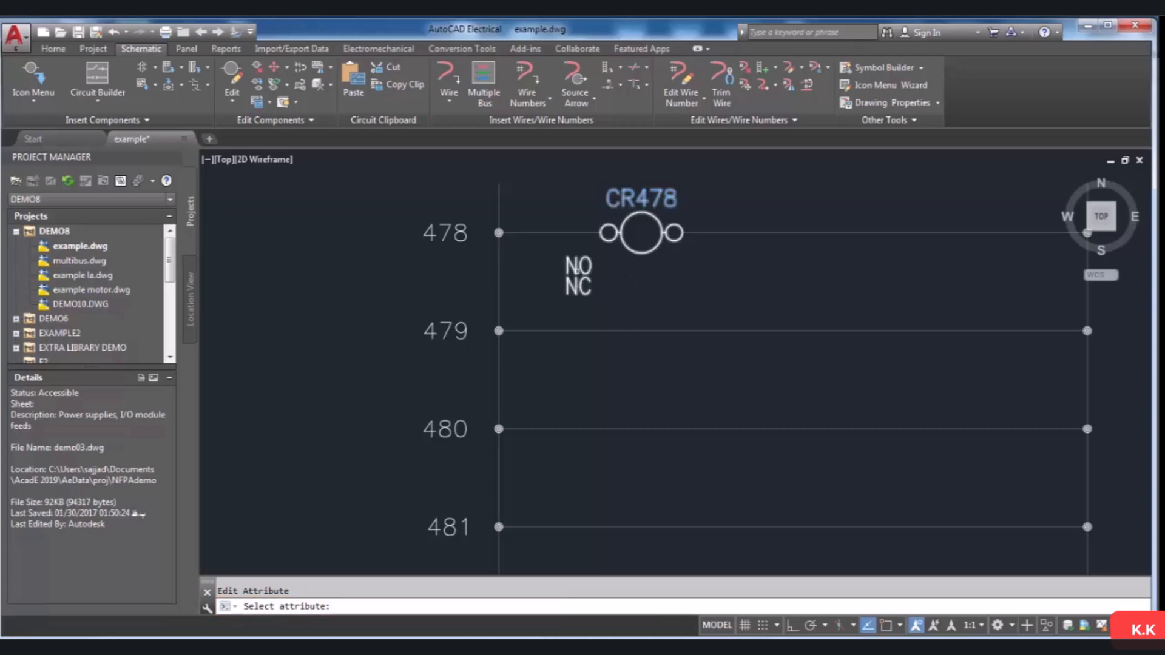
{"action": "left_click", "coordinate": [576, 266]}
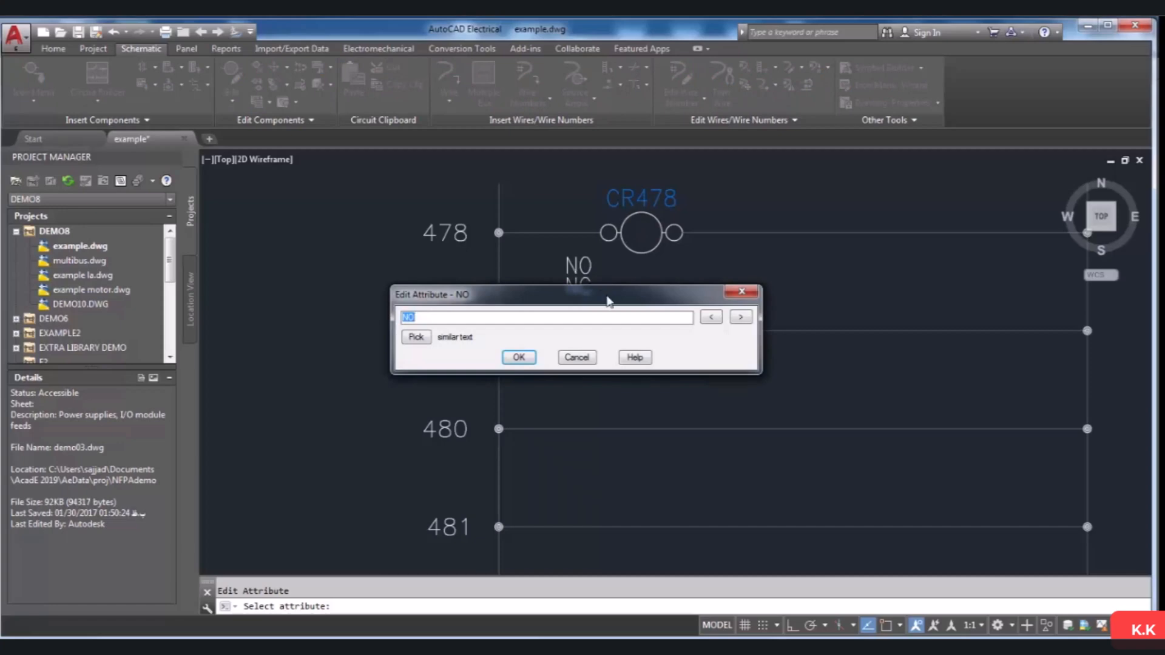
{"action": "left_click_drag", "start_coordinate": [557, 331], "coordinate": [447, 338]}
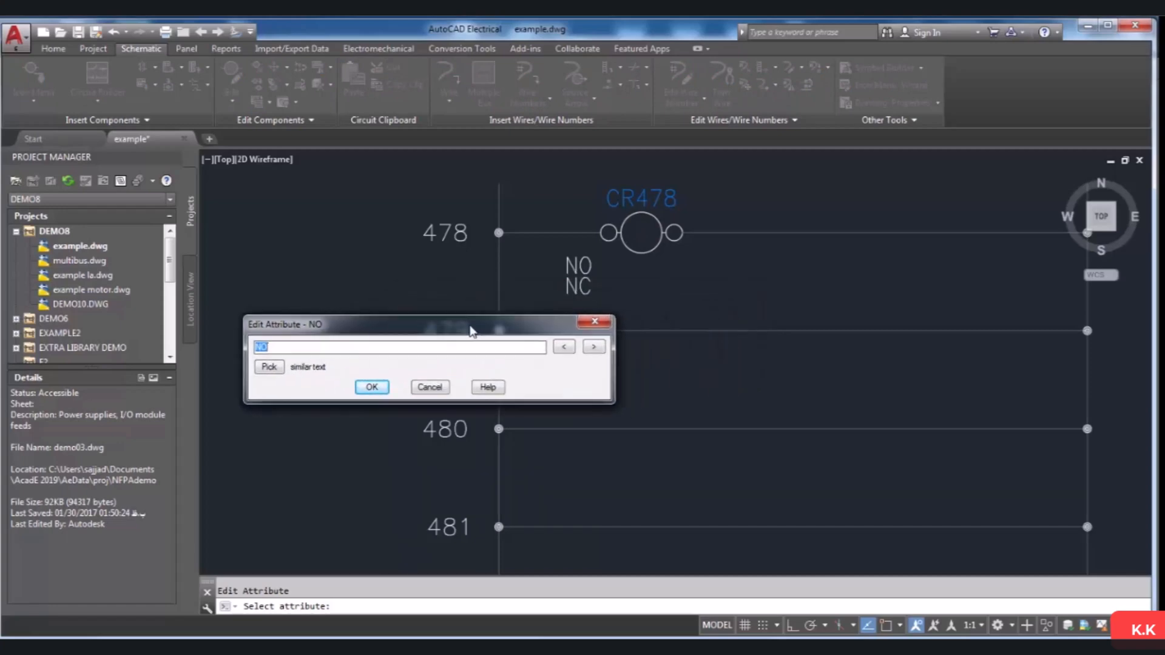
{"action": "left_click", "coordinate": [397, 347]}
{"action": "left_click", "coordinate": [269, 367]}
{"action": "scroll", "coordinate": [538, 390], "scroll_direction": "down", "scroll_amount": 5}
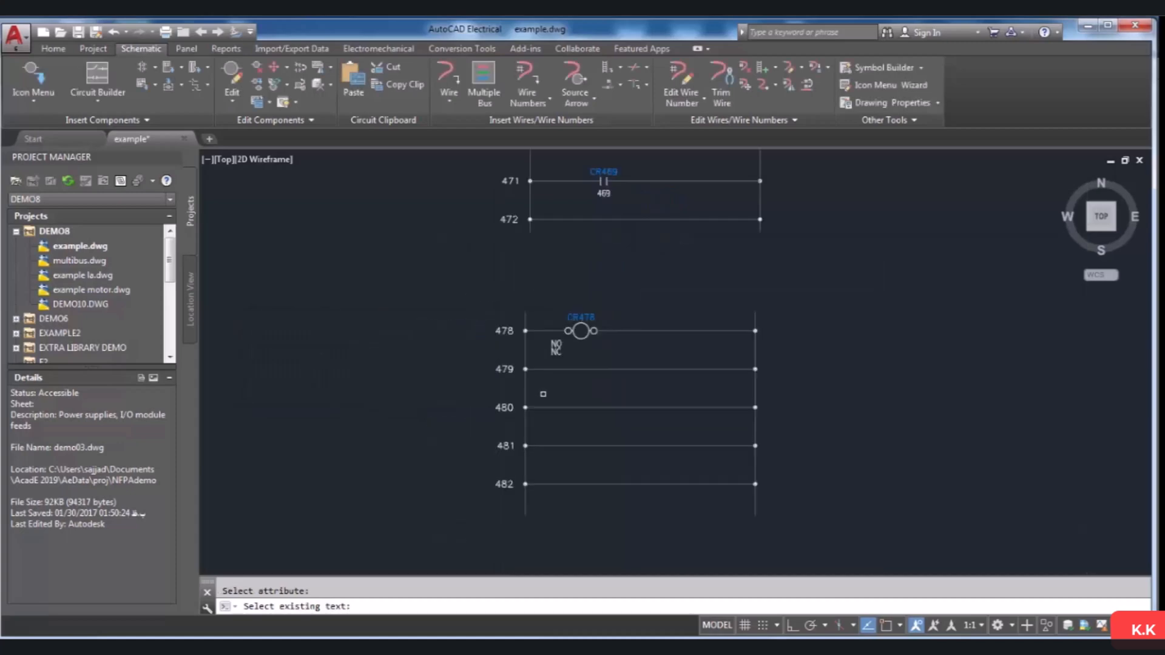
{"action": "scroll", "coordinate": [549, 388], "scroll_direction": "up", "scroll_amount": 3}
{"action": "scroll", "coordinate": [553, 387], "scroll_direction": "down", "scroll_amount": 4}
{"action": "scroll", "coordinate": [570, 386], "scroll_direction": "up", "scroll_amount": 2}
{"action": "scroll", "coordinate": [601, 261], "scroll_direction": "down", "scroll_amount": 2}
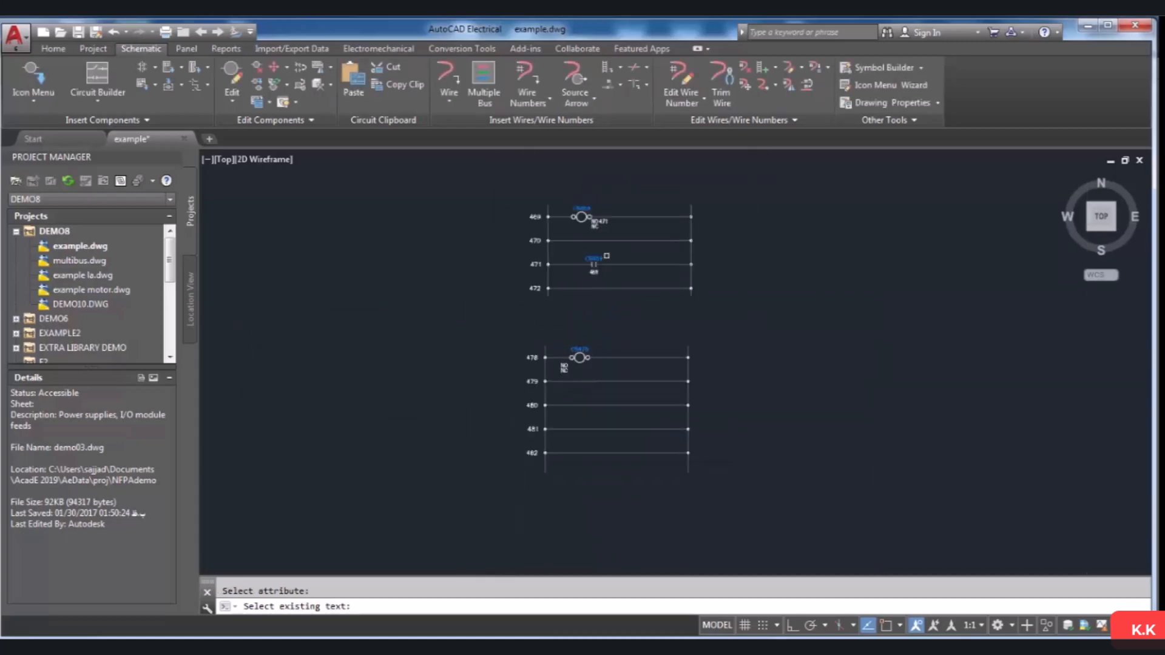
{"action": "scroll", "coordinate": [619, 205], "scroll_direction": "up", "scroll_amount": 2}
{"action": "scroll", "coordinate": [624, 218], "scroll_direction": "up", "scroll_amount": 2}
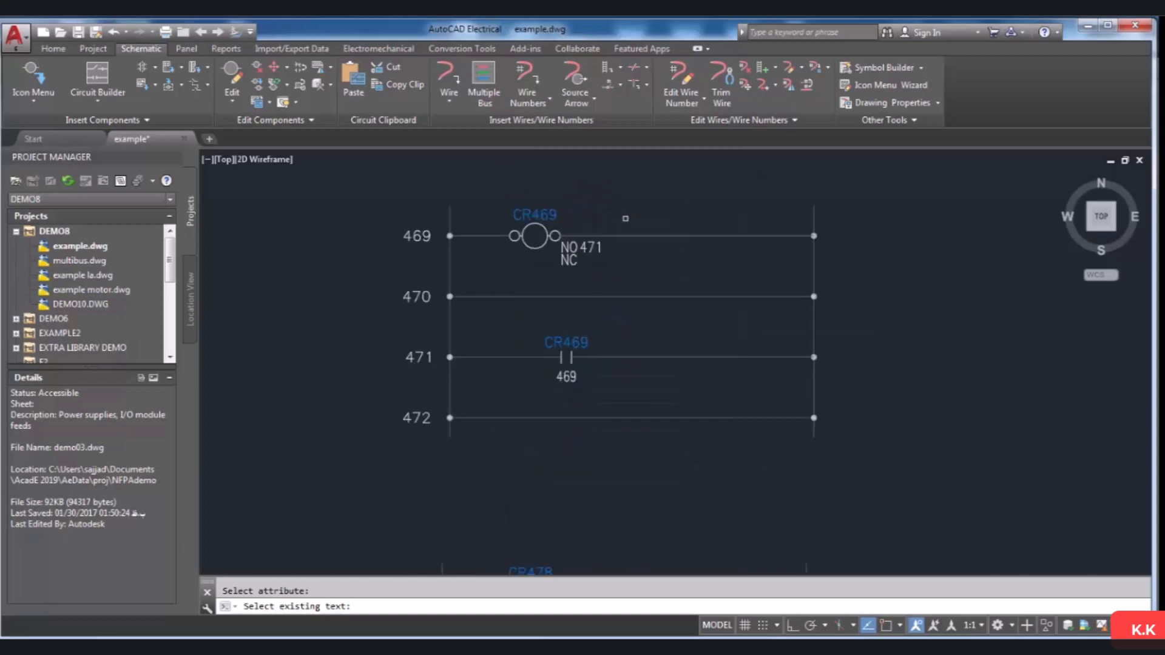
{"action": "scroll", "coordinate": [624, 219], "scroll_direction": "down", "scroll_amount": 2}
{"action": "scroll", "coordinate": [595, 471], "scroll_direction": "up", "scroll_amount": 4}
{"action": "scroll", "coordinate": [528, 470], "scroll_direction": "down", "scroll_amount": 3}
{"action": "scroll", "coordinate": [594, 274], "scroll_direction": "down", "scroll_amount": 2}
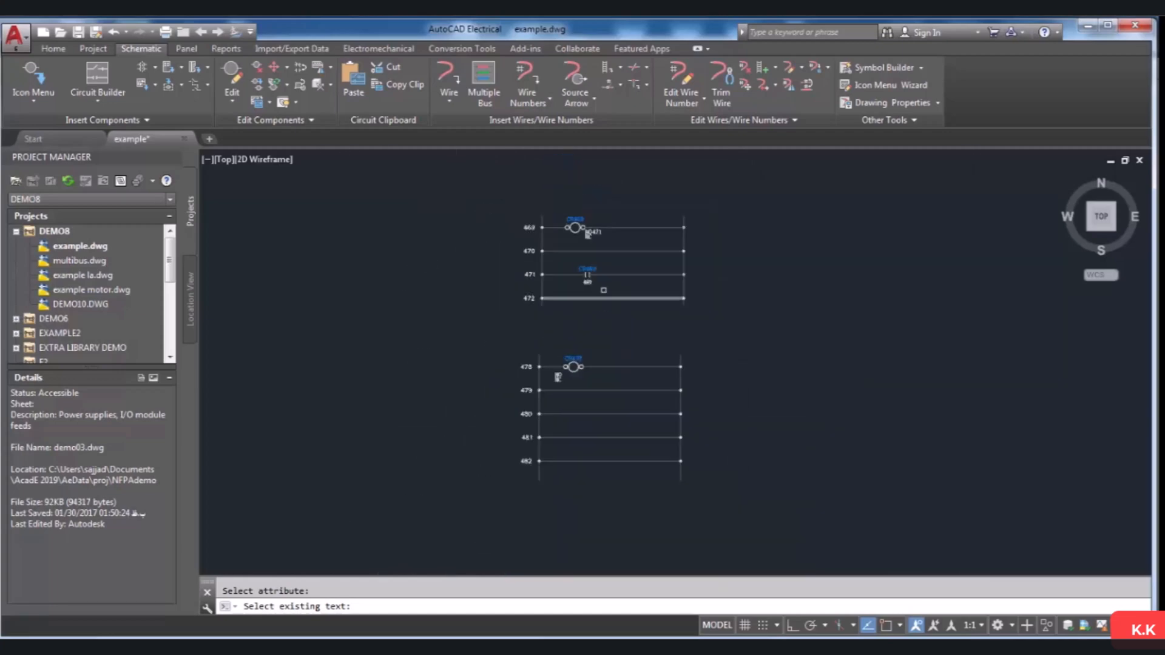
{"action": "scroll", "coordinate": [579, 161], "scroll_direction": "up", "scroll_amount": 5}
{"action": "scroll", "coordinate": [607, 234], "scroll_direction": "down", "scroll_amount": 2}
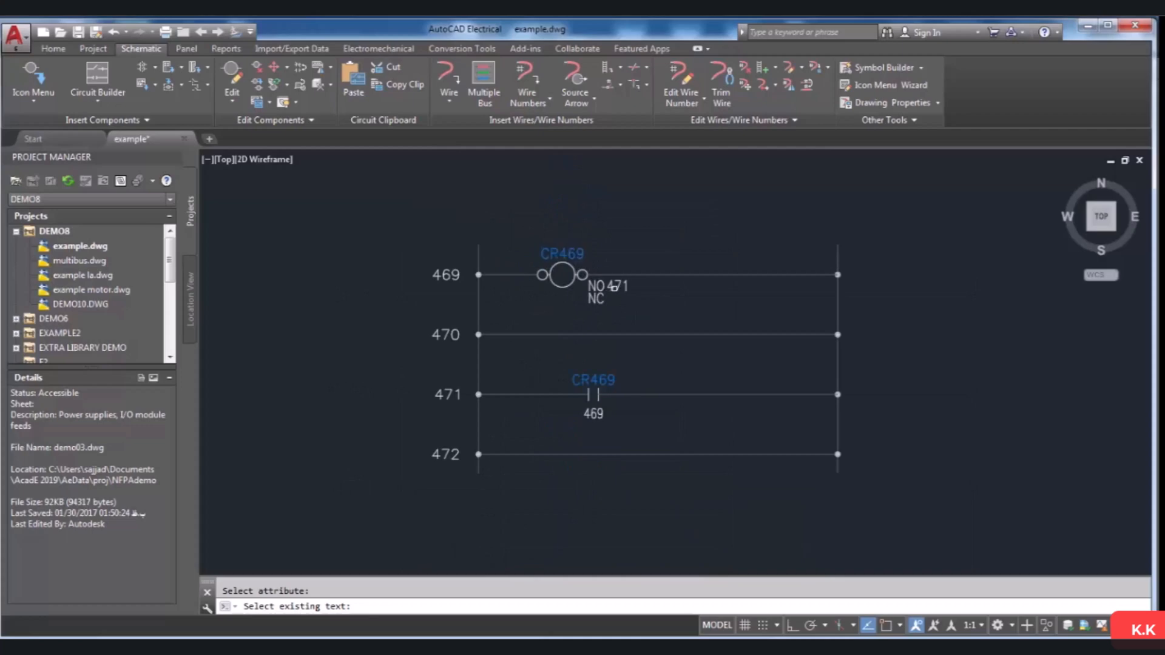
{"action": "left_click", "coordinate": [615, 286]}
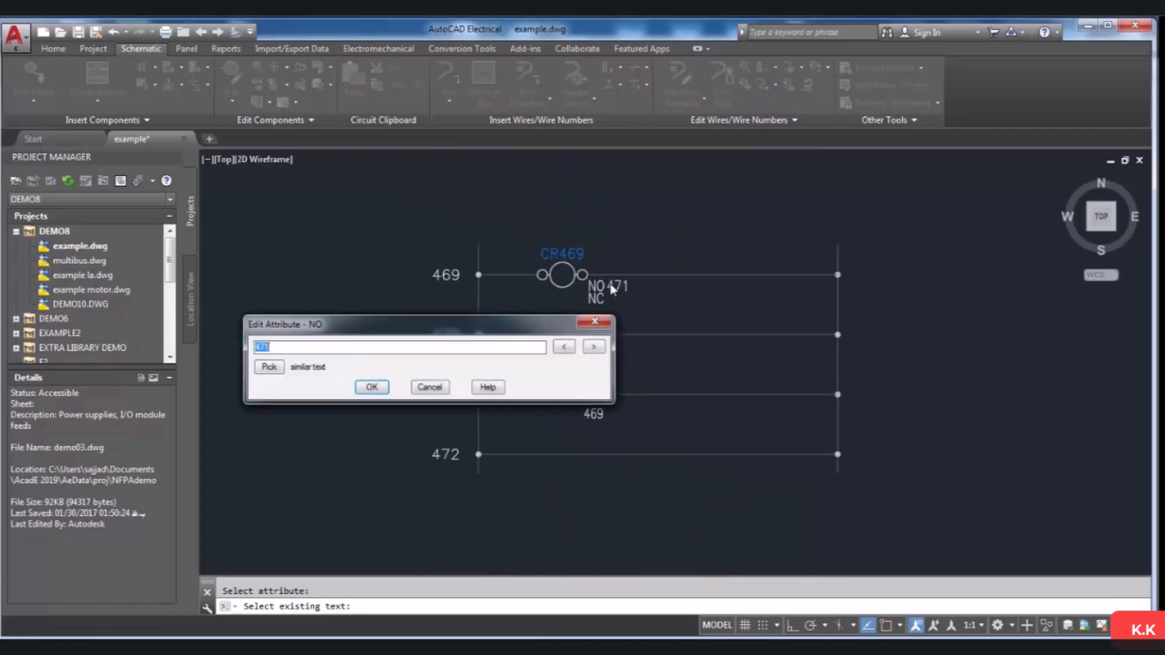
{"action": "left_click_drag", "start_coordinate": [515, 331], "coordinate": [490, 326]}
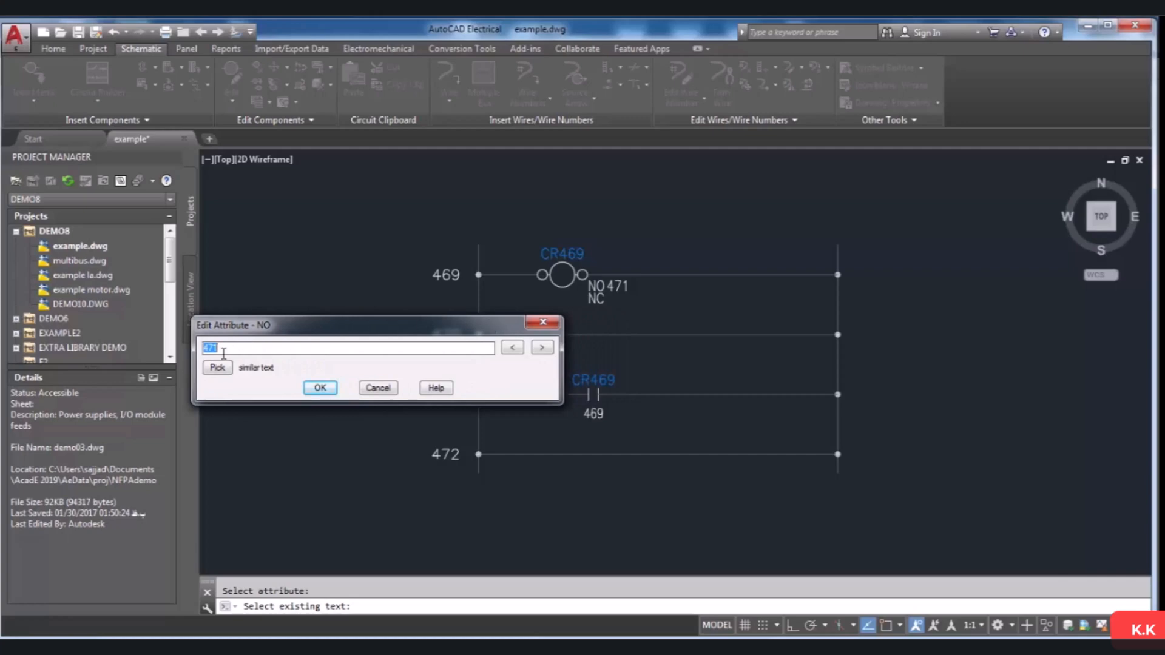
{"action": "left_click", "coordinate": [318, 388]}
Compare the NO attribute of coil CR478 with that of coil CR469 and end attribute editing.
{"action": "scroll", "coordinate": [461, 364], "scroll_direction": "down", "scroll_amount": 5}
{"action": "scroll", "coordinate": [508, 398], "scroll_direction": "up", "scroll_amount": 7}
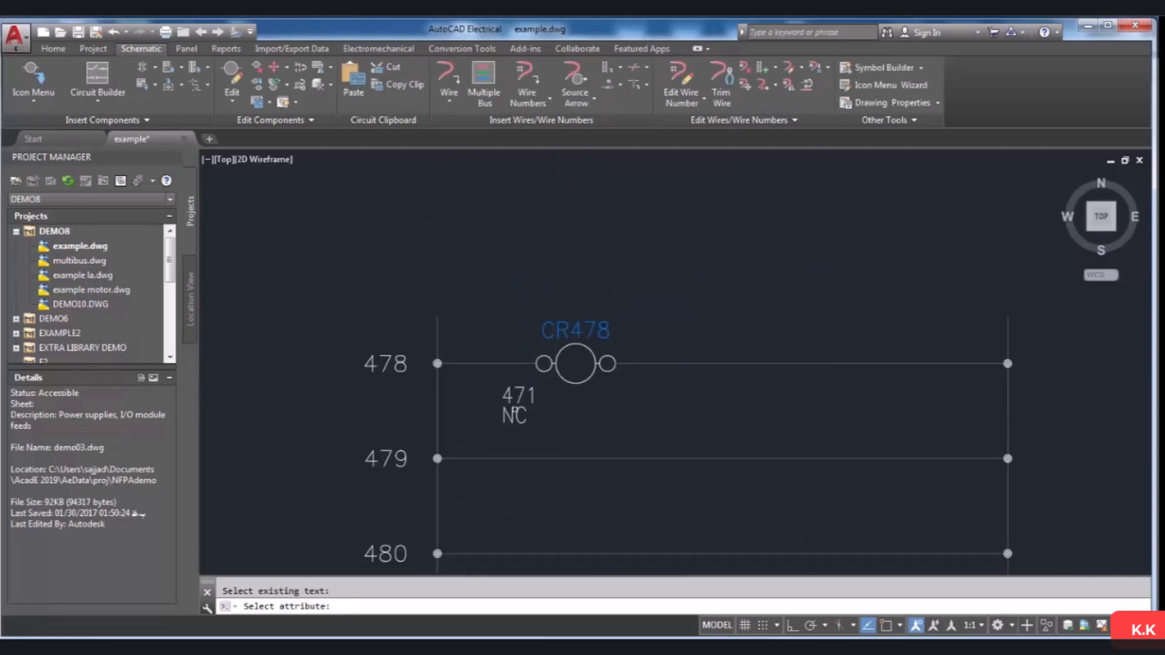
{"action": "scroll", "coordinate": [533, 440], "scroll_direction": "down", "scroll_amount": 5}
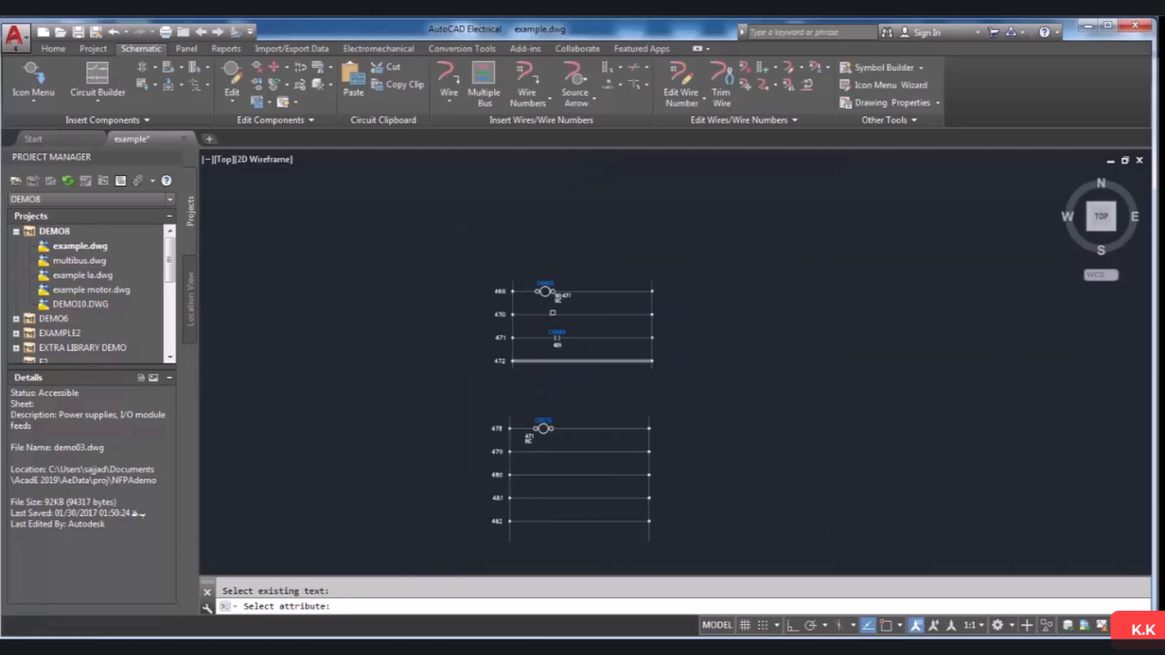
{"action": "scroll", "coordinate": [553, 313], "scroll_direction": "up", "scroll_amount": 6}
{"action": "scroll", "coordinate": [597, 311], "scroll_direction": "down", "scroll_amount": 5}
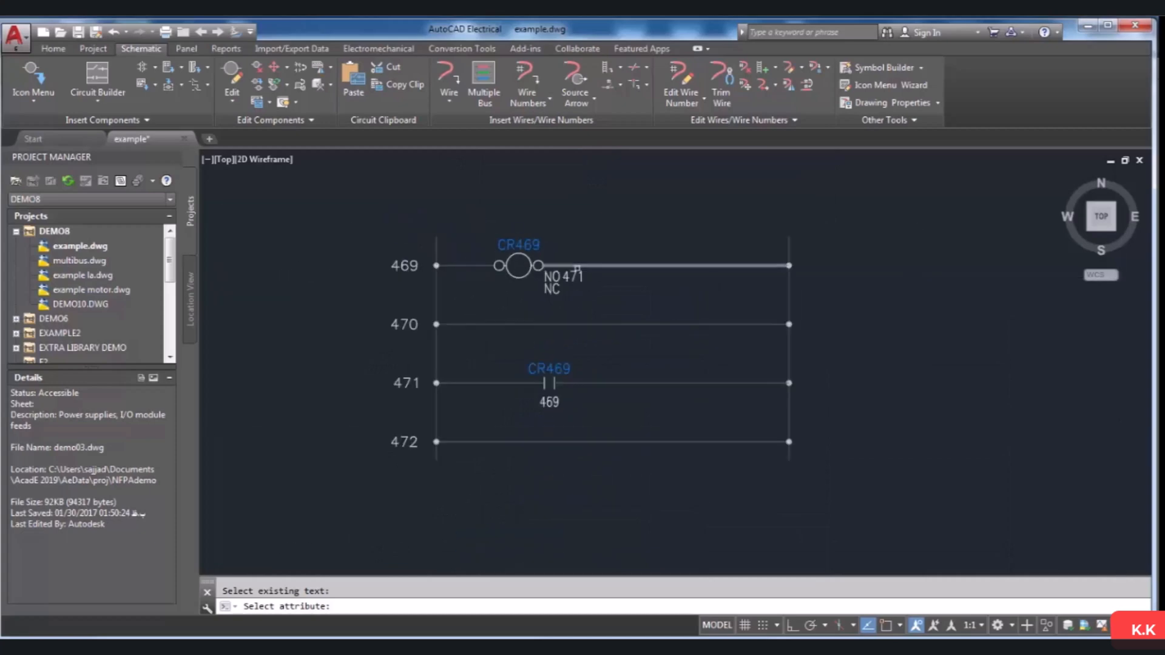
{"action": "scroll", "coordinate": [579, 358], "scroll_direction": "up", "scroll_amount": 5}
{"action": "scroll", "coordinate": [543, 367], "scroll_direction": "up", "scroll_amount": 5}
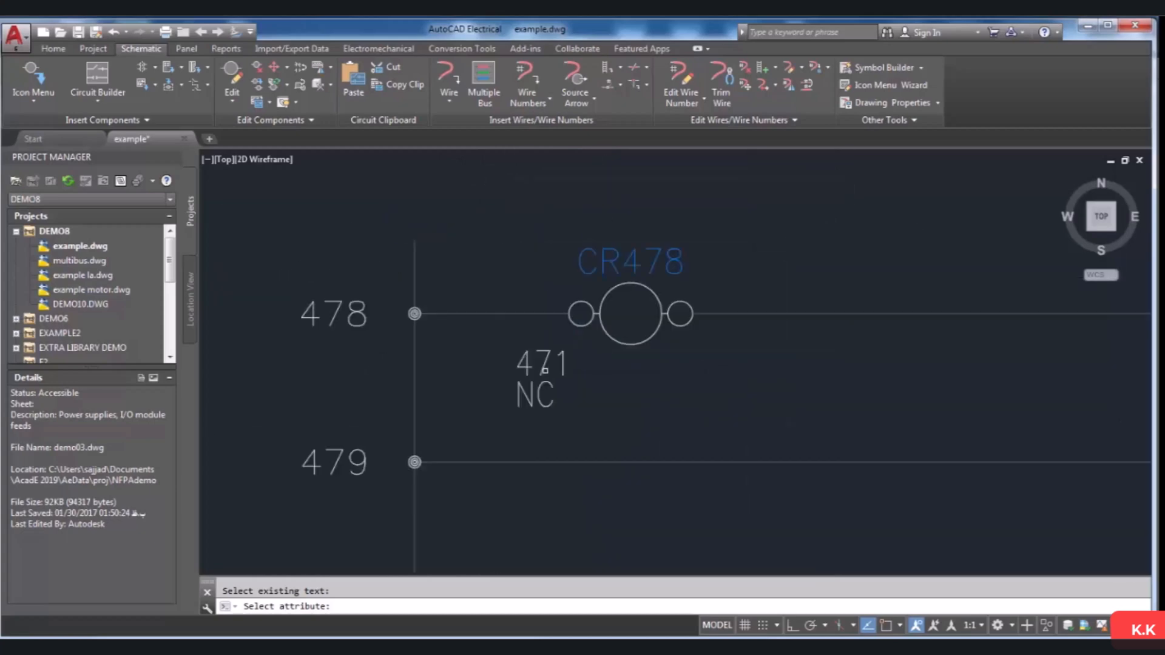
{"action": "scroll", "coordinate": [544, 363], "scroll_direction": "down", "scroll_amount": 3}
{"action": "scroll", "coordinate": [552, 389], "scroll_direction": "up", "scroll_amount": 3}
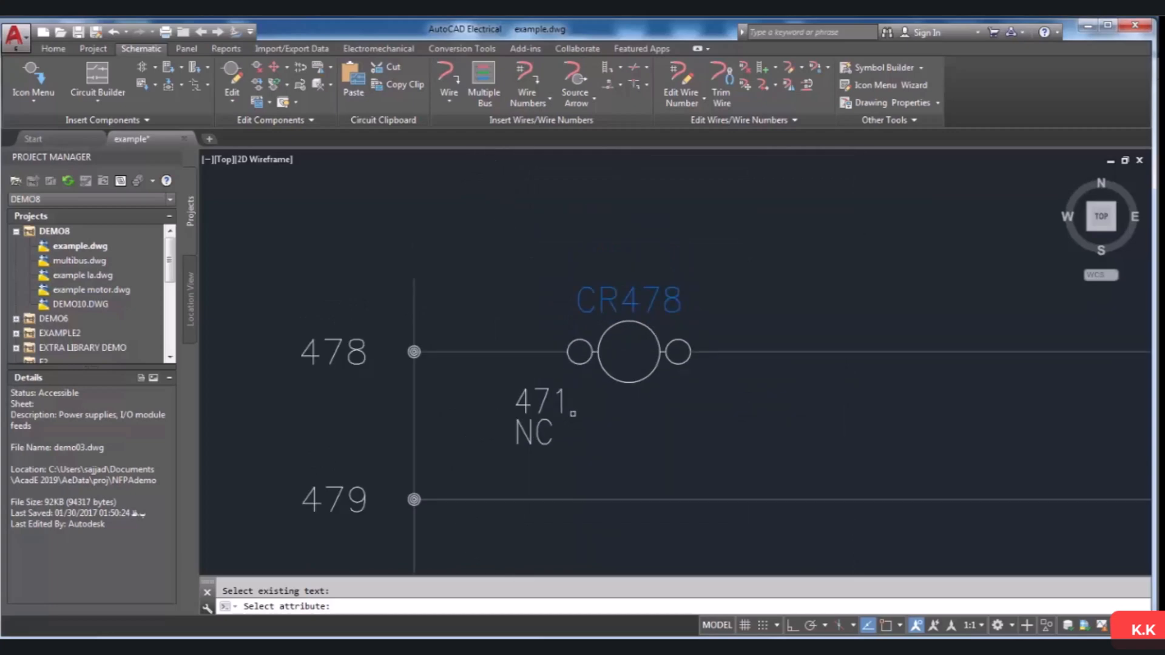
{"action": "key", "text": "Escape"}
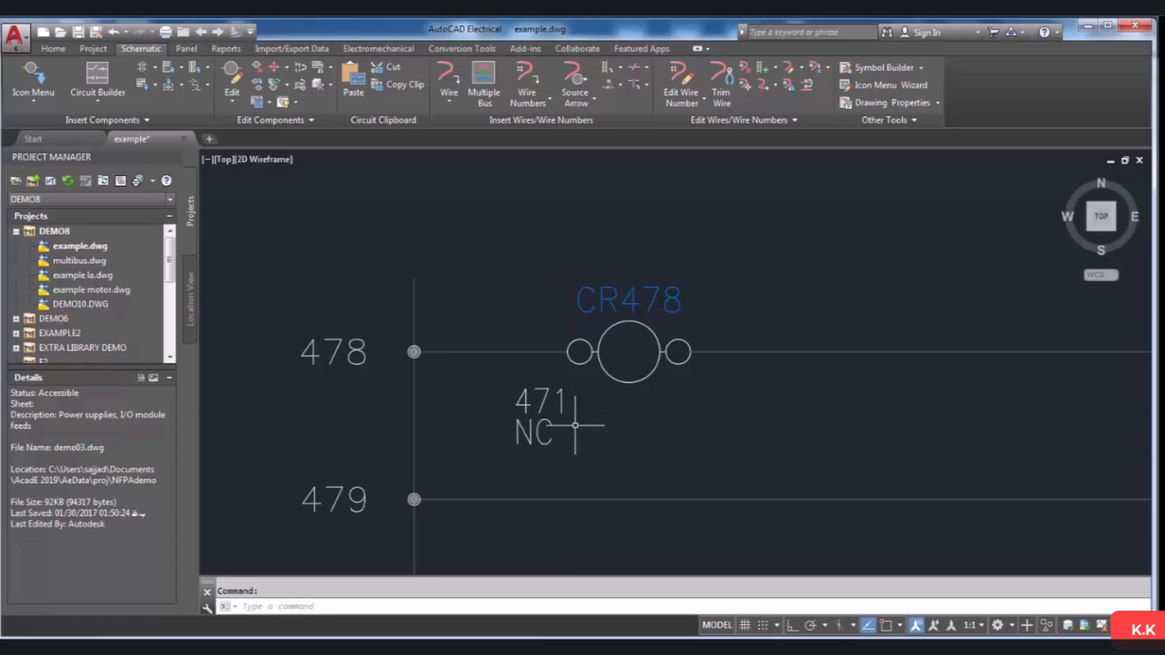
Hide the NO attribute (471) of relay coil CR478.
{"action": "right_click", "coordinate": [543, 400]}
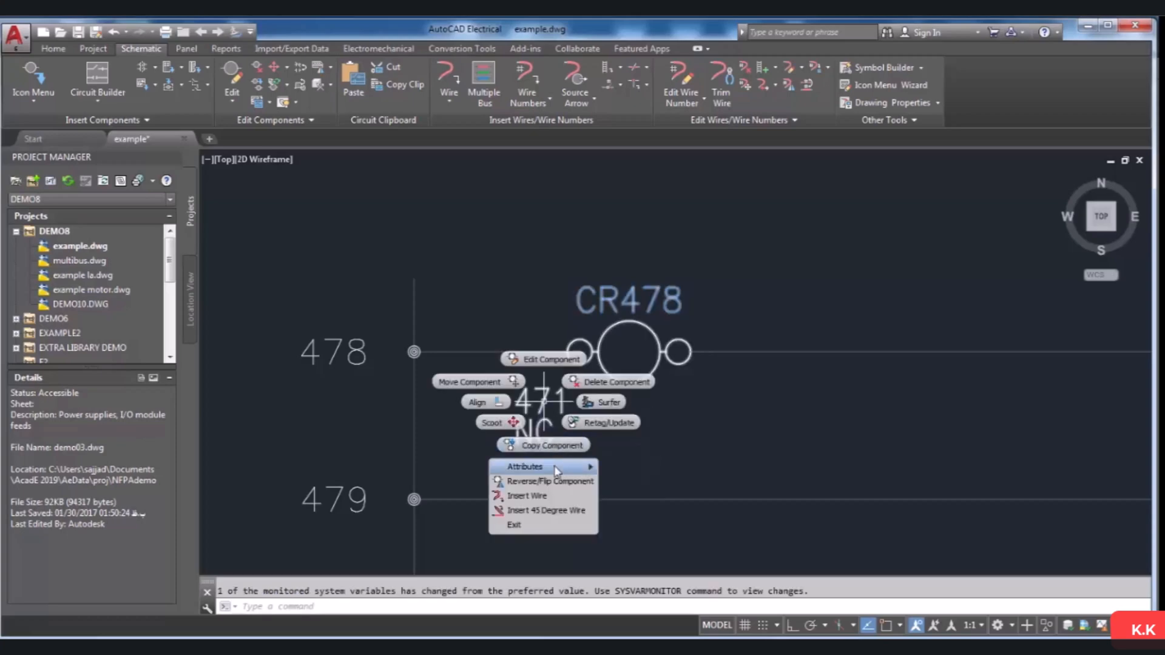
{"action": "mouse_move", "coordinate": [557, 468]}
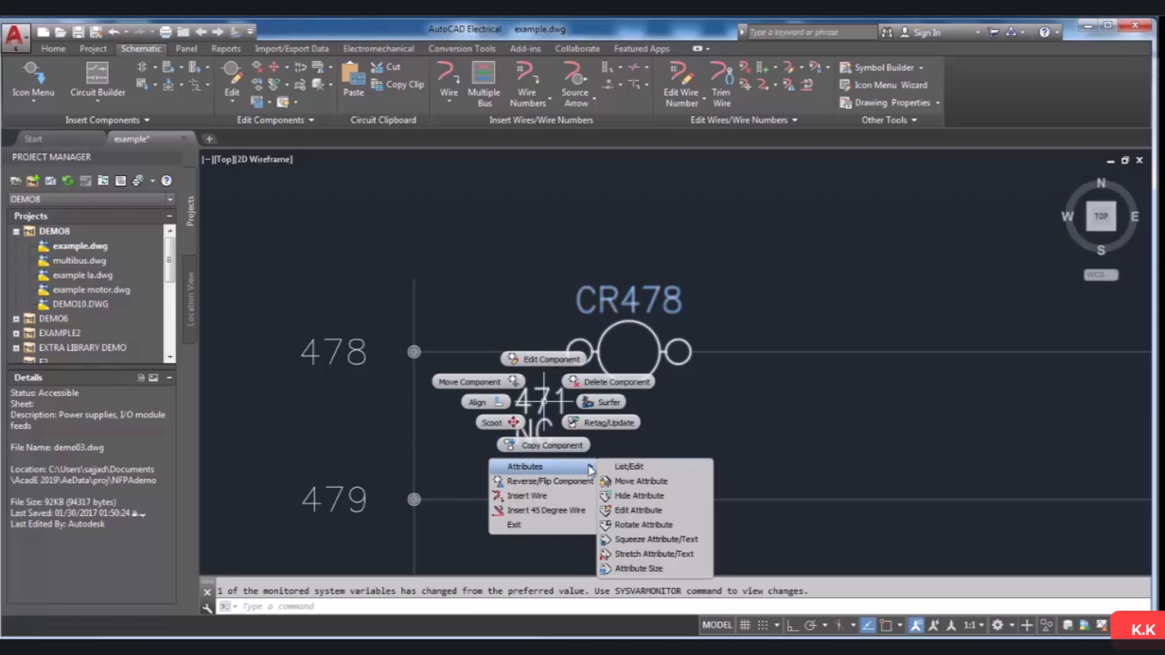
{"action": "left_click", "coordinate": [640, 496]}
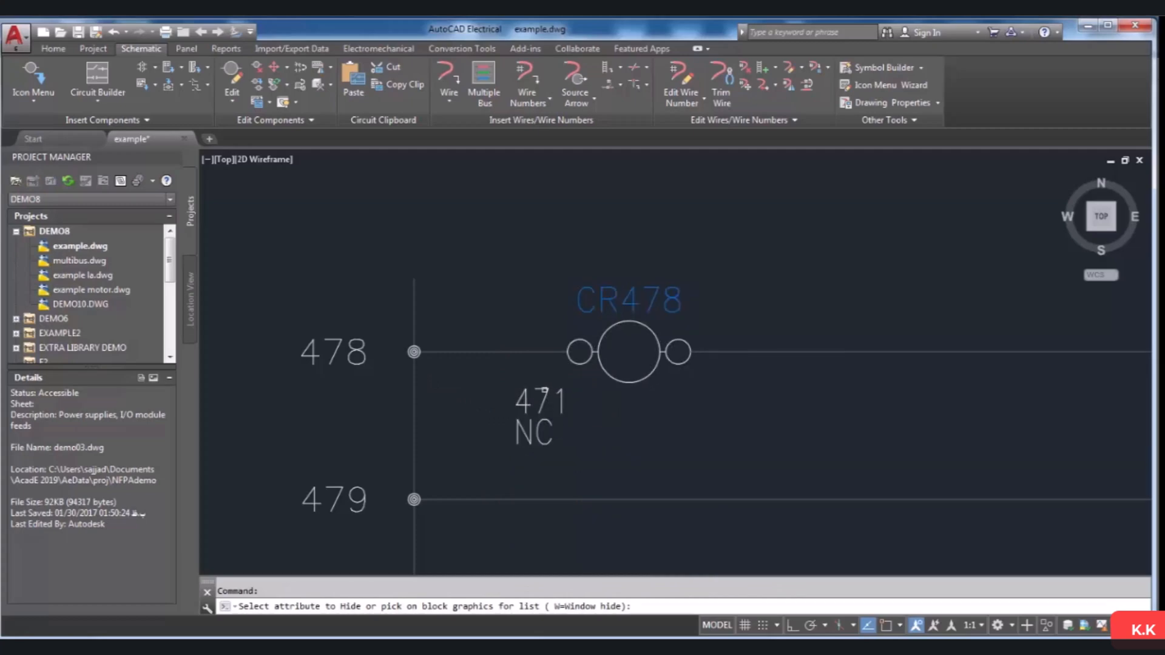
{"action": "left_click", "coordinate": [545, 392]}
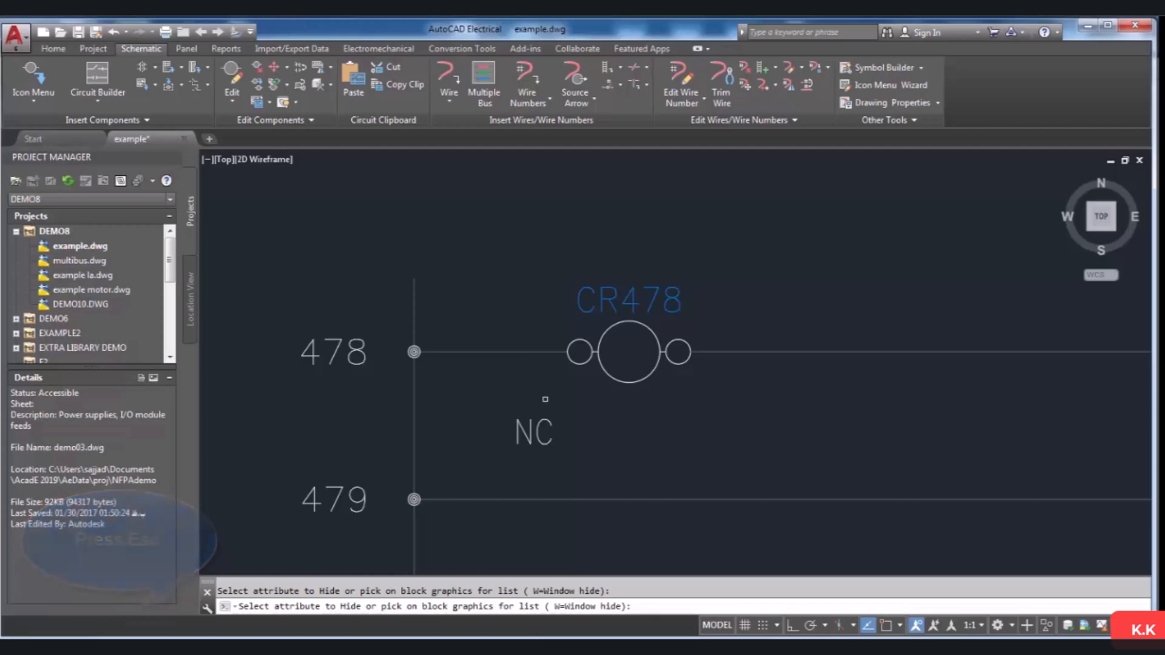
{"action": "key", "text": "Escape"}
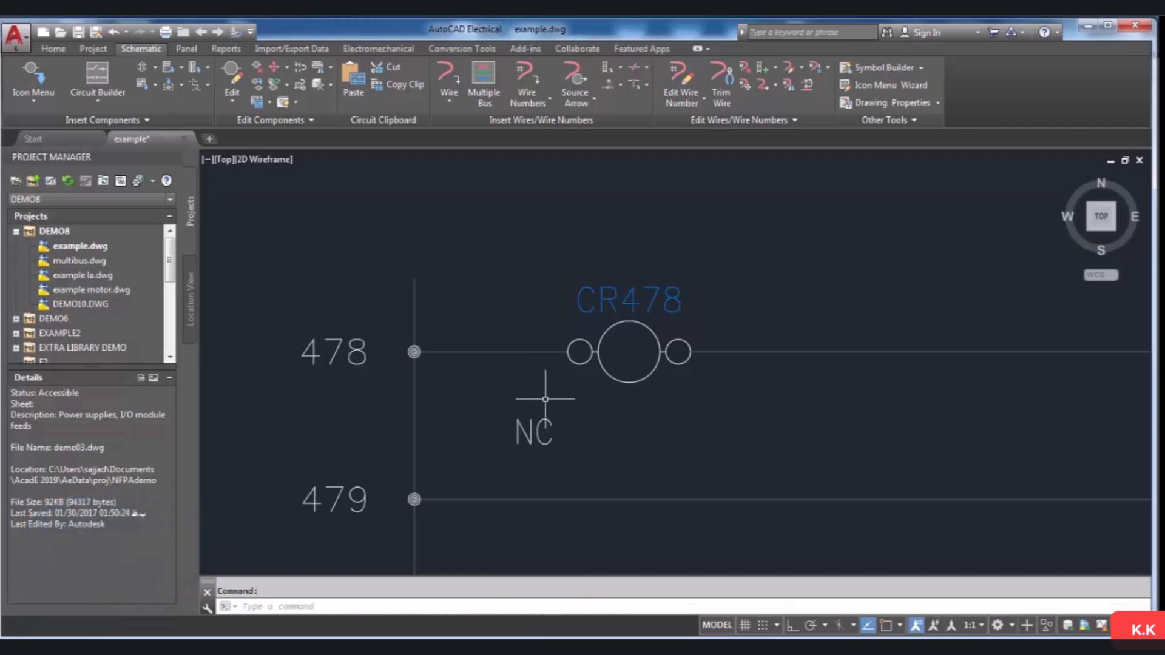
Make the hidden NO attribute of relay coil CR478 visible again through the coil's show/hide attribute list.
{"action": "left_click", "coordinate": [624, 324]}
{"action": "right_click", "coordinate": [623, 323]}
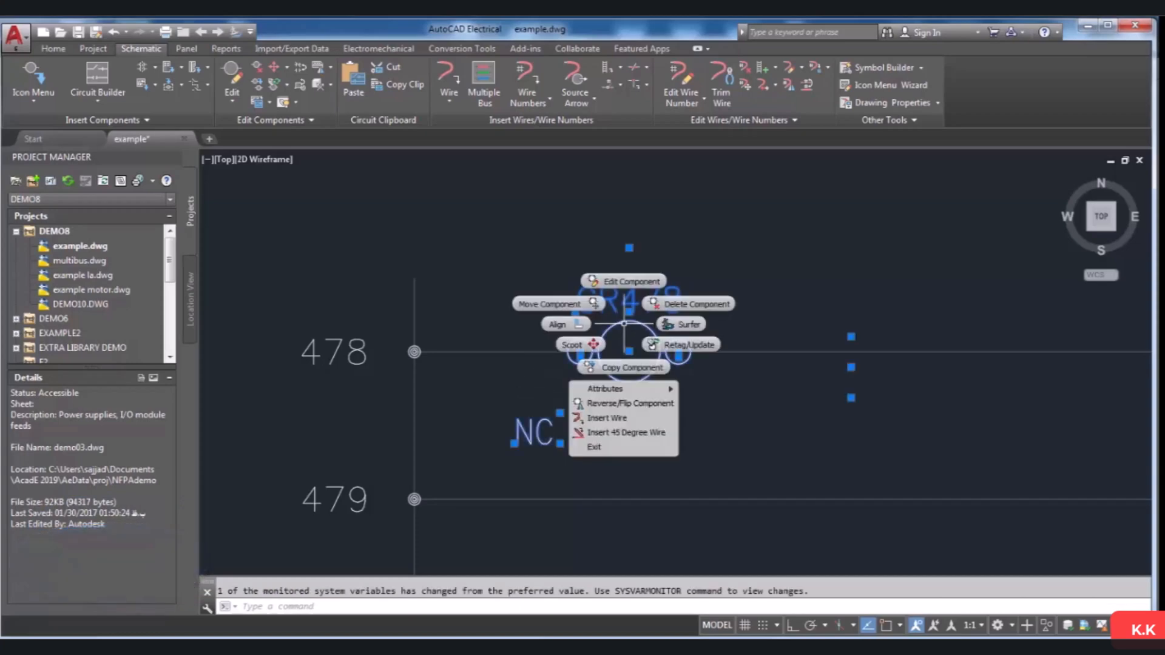
{"action": "mouse_move", "coordinate": [622, 392]}
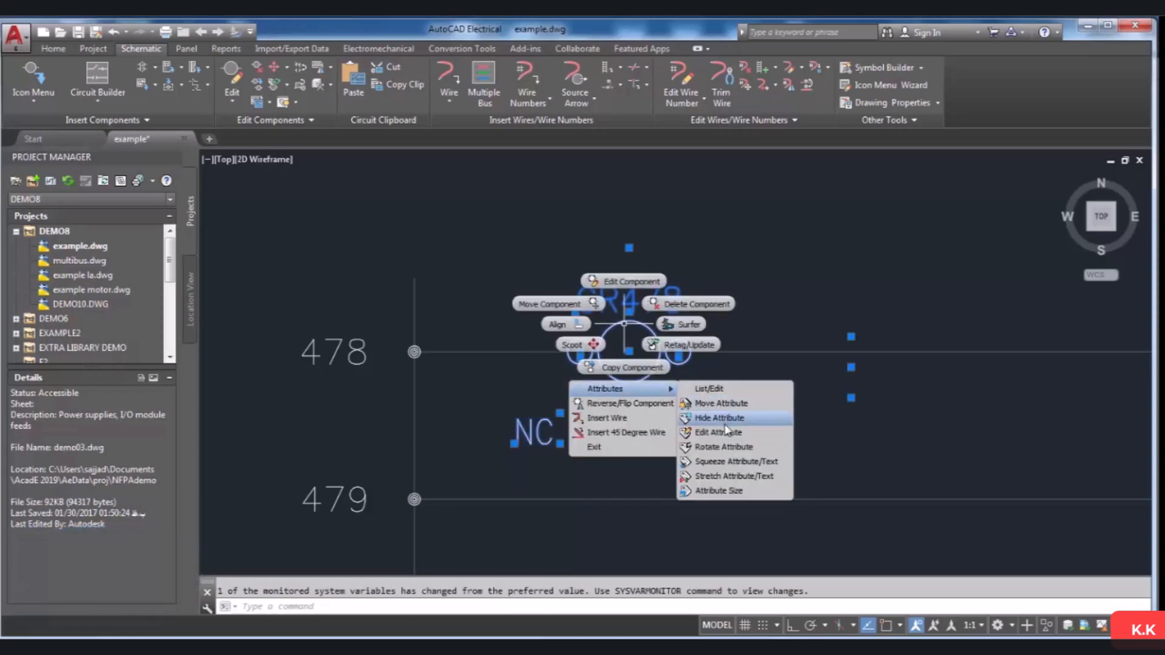
{"action": "left_click", "coordinate": [727, 424]}
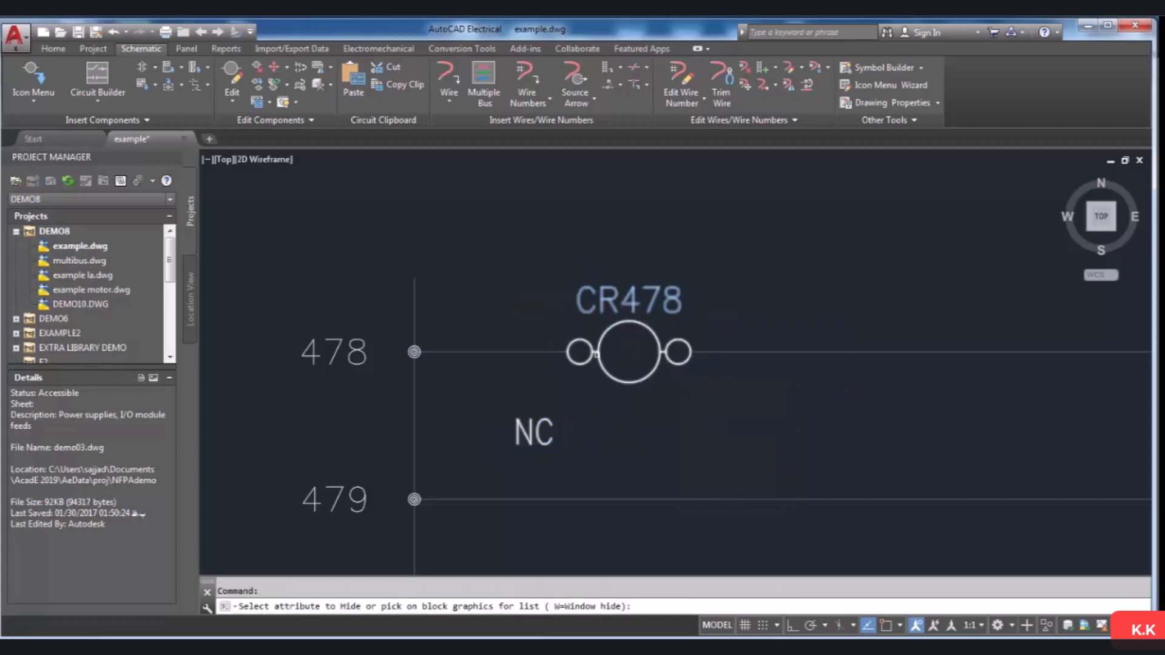
{"action": "left_click", "coordinate": [625, 322]}
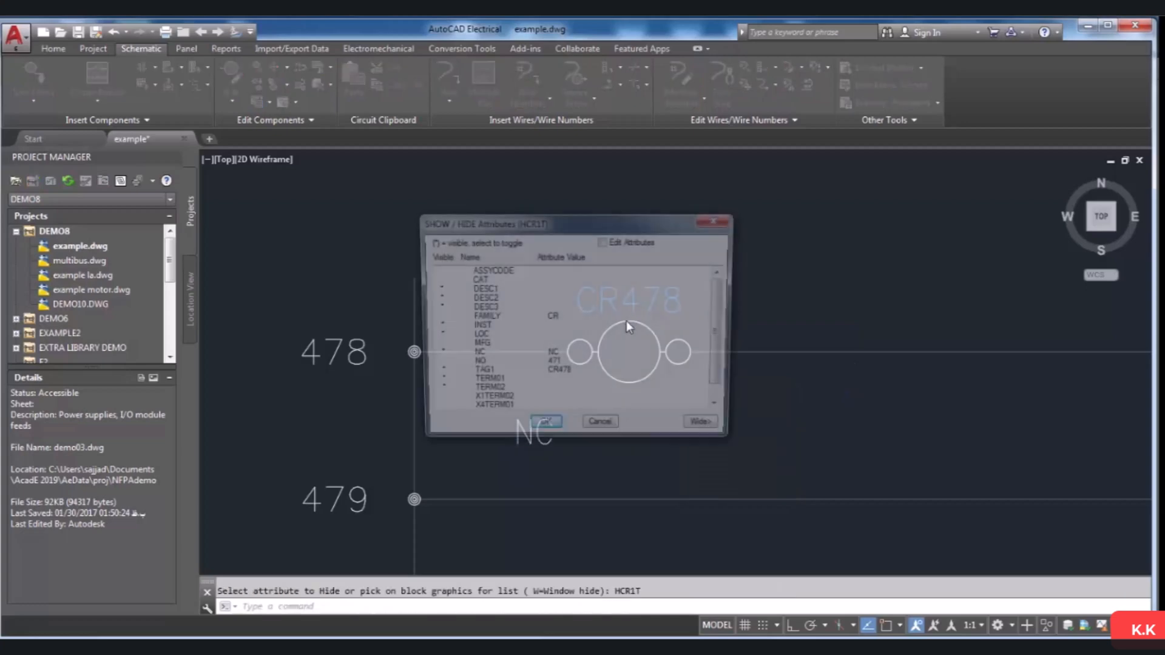
{"action": "left_click_drag", "start_coordinate": [598, 228], "coordinate": [406, 239]}
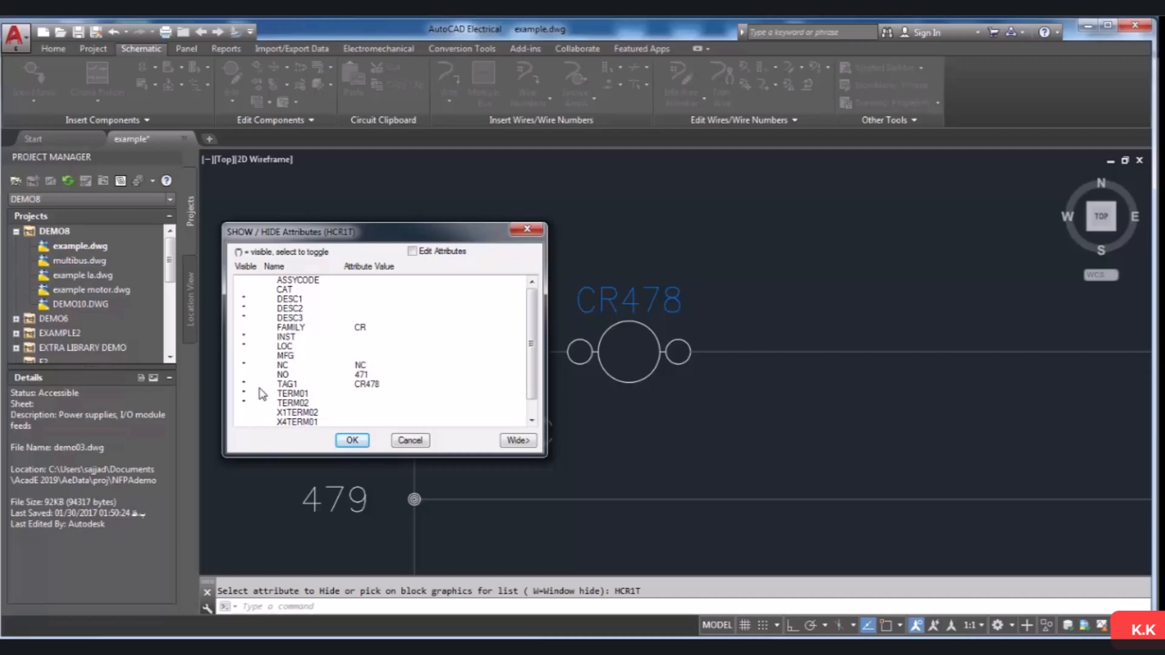
{"action": "left_click", "coordinate": [287, 375]}
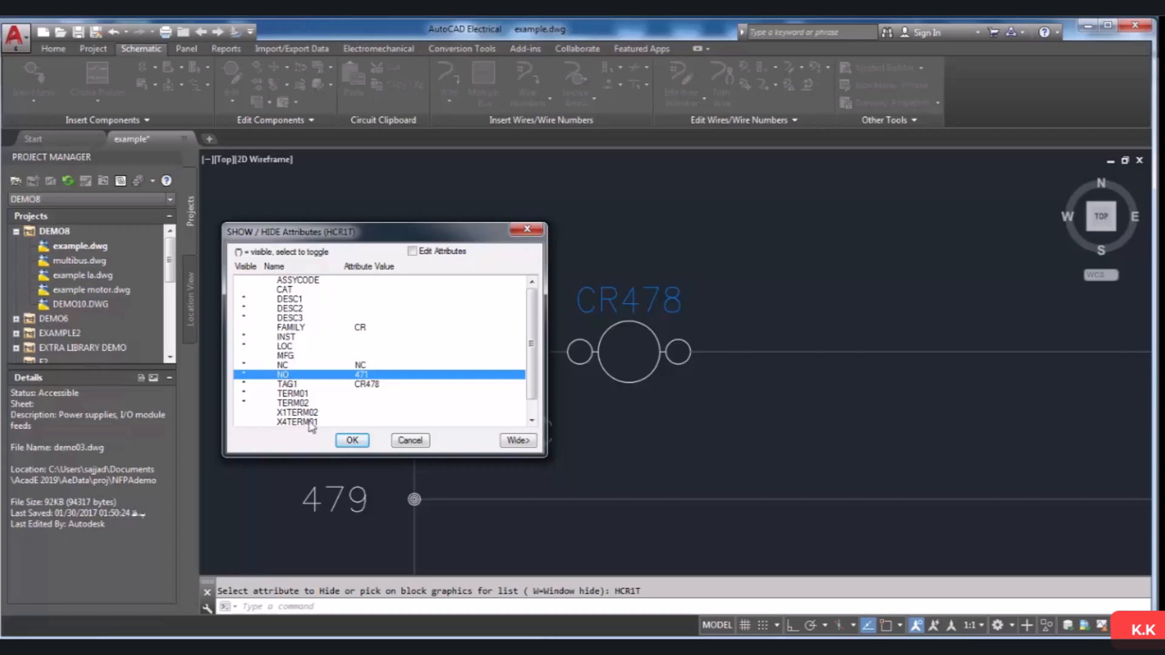
{"action": "left_click", "coordinate": [352, 440]}
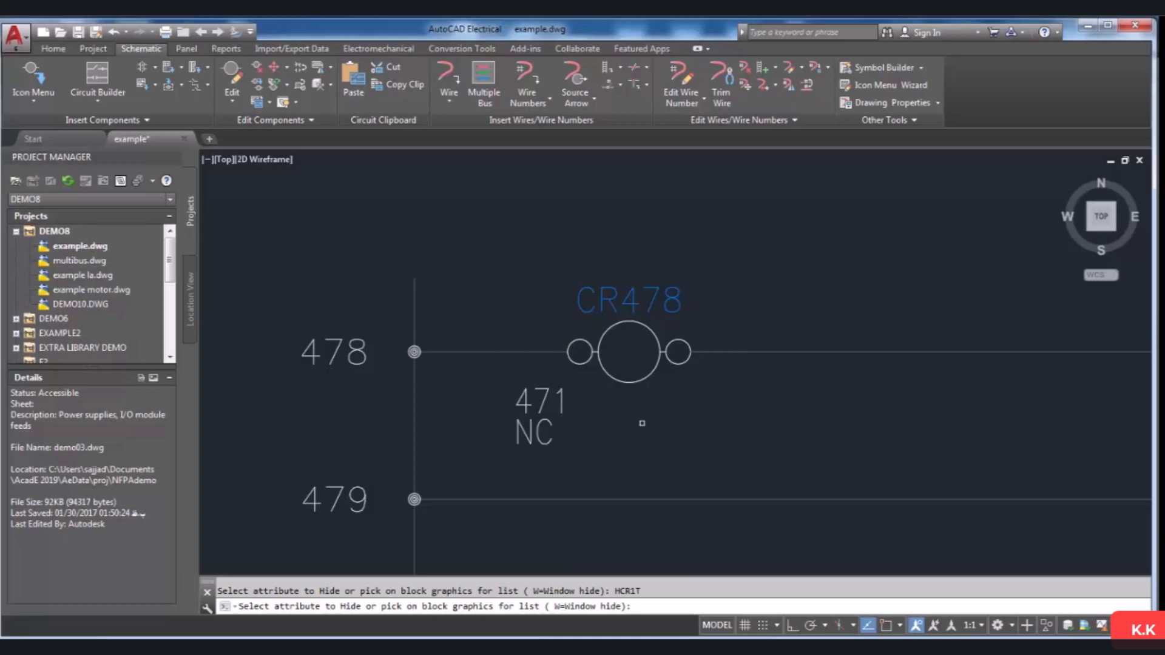
{"action": "key", "text": "Return"}
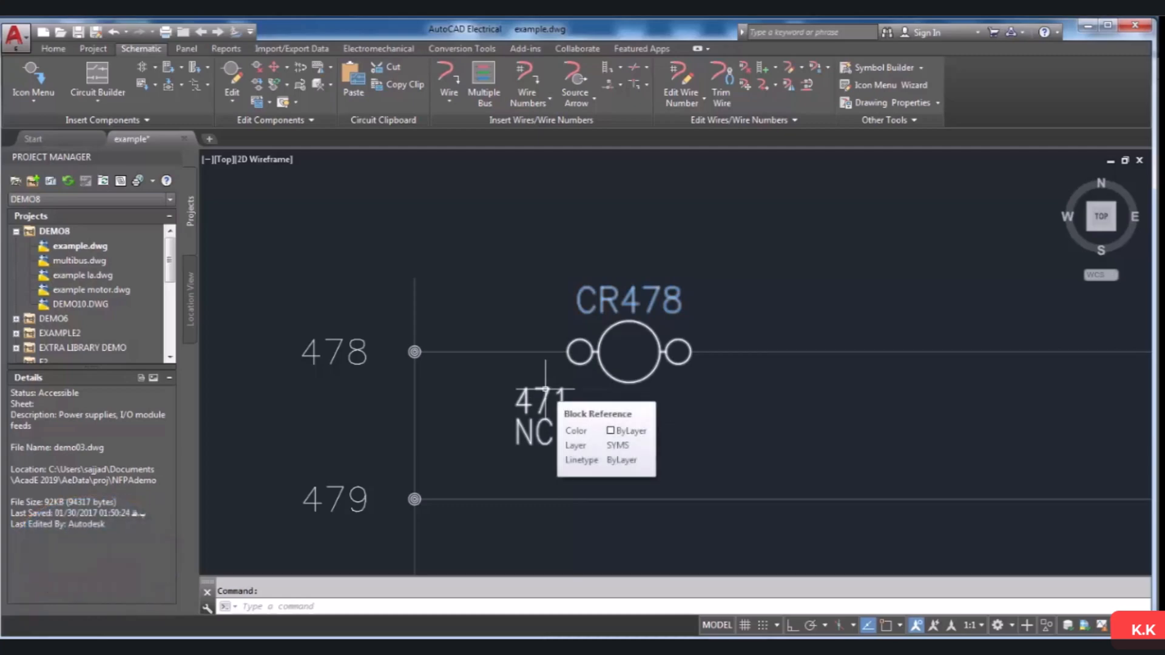
Hide the NO attribute (471) of relay coil CR478 again and end the hide command.
{"action": "right_click", "coordinate": [545, 389]}
{"action": "mouse_move", "coordinate": [554, 455]}
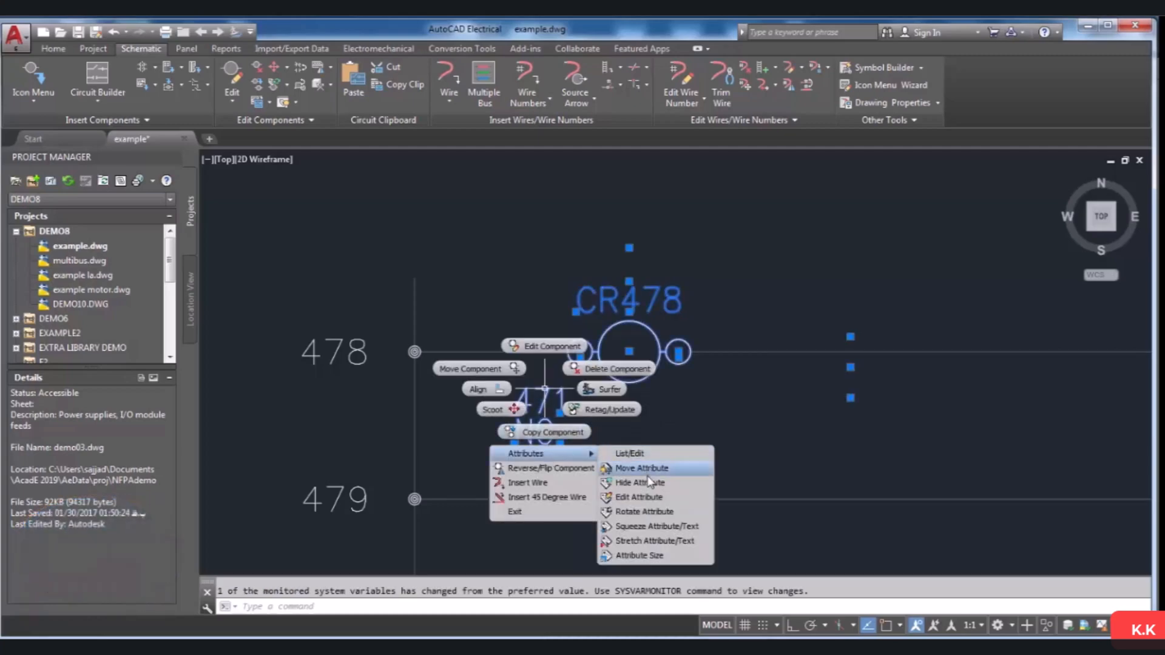
{"action": "left_click", "coordinate": [648, 482]}
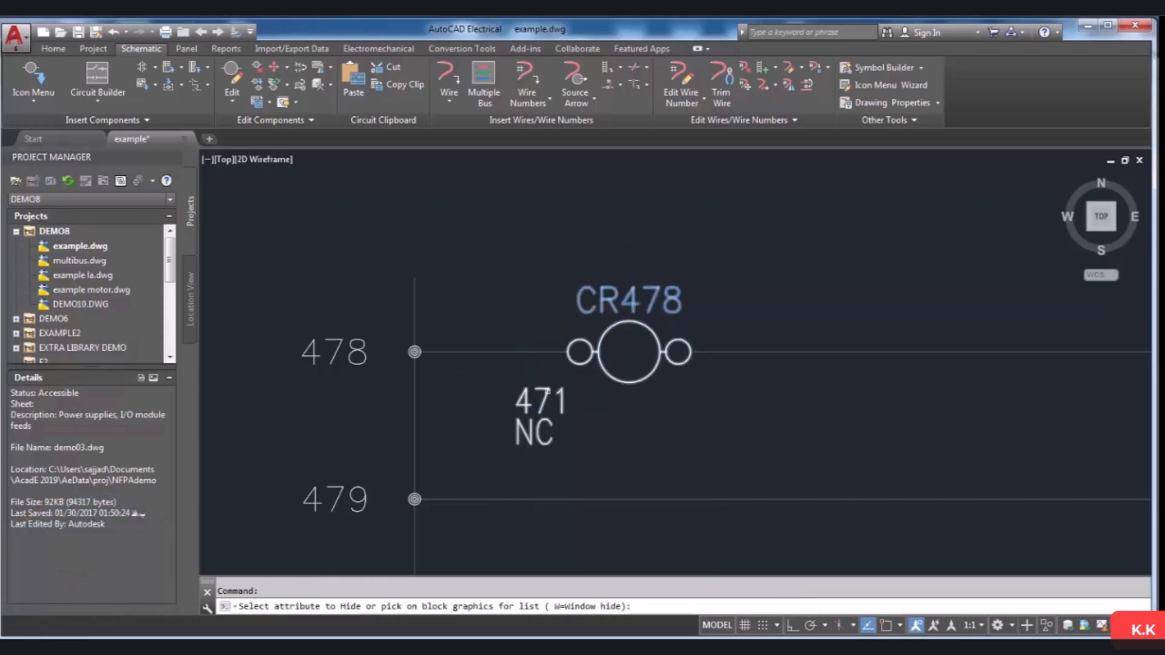
{"action": "left_click", "coordinate": [546, 391]}
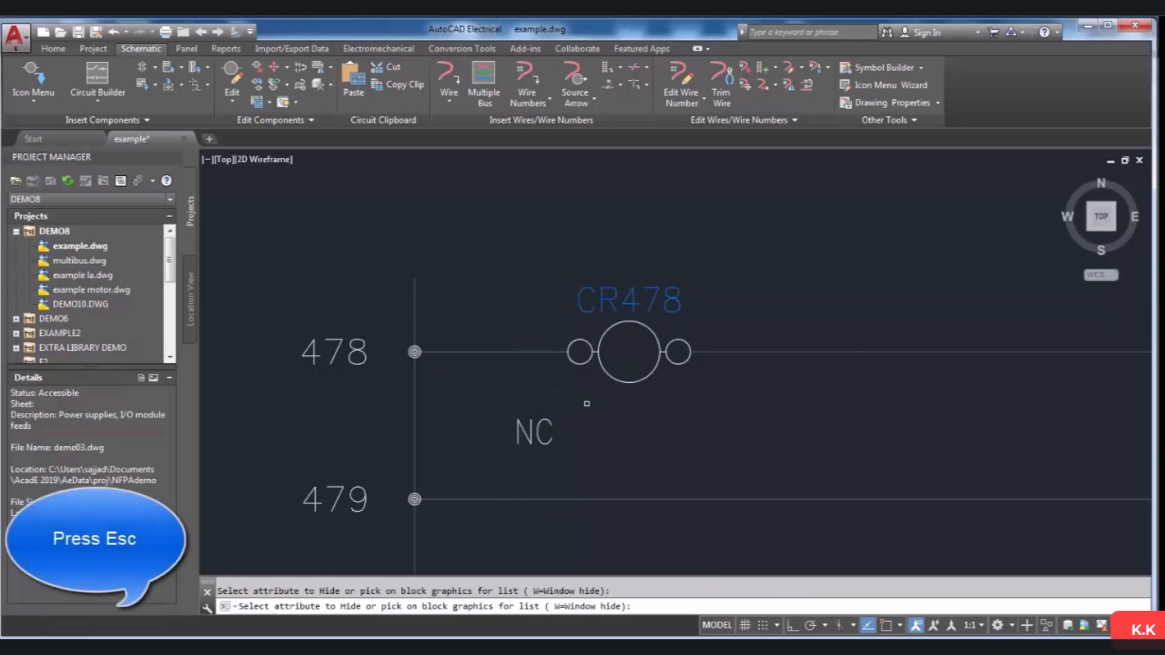
{"action": "key", "text": "Escape"}
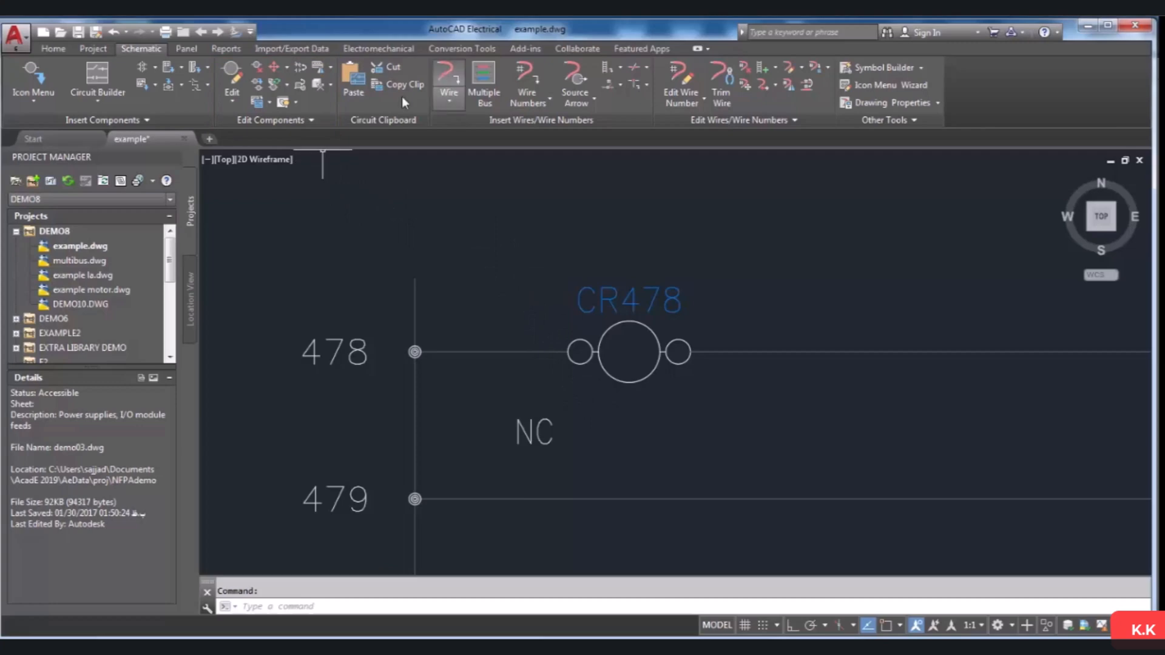
Unhide the NO and MFG attributes of relay coil CR478 with the window/multiple Unhide Attribute command.
{"action": "left_click", "coordinate": [296, 102]}
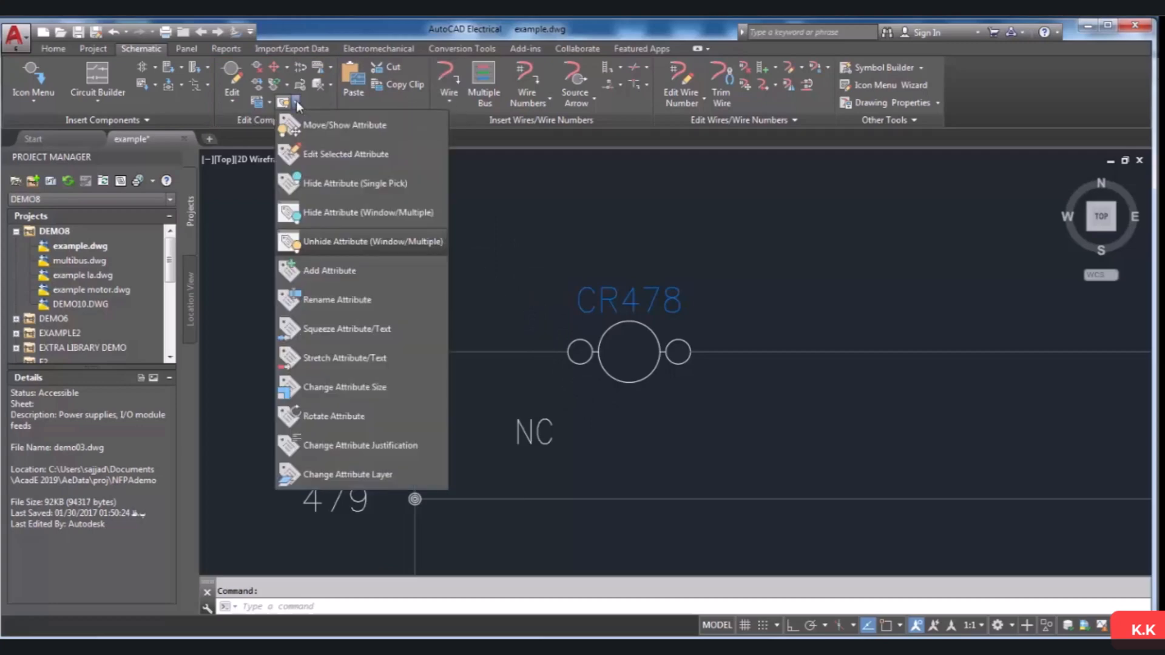
{"action": "left_click", "coordinate": [349, 242]}
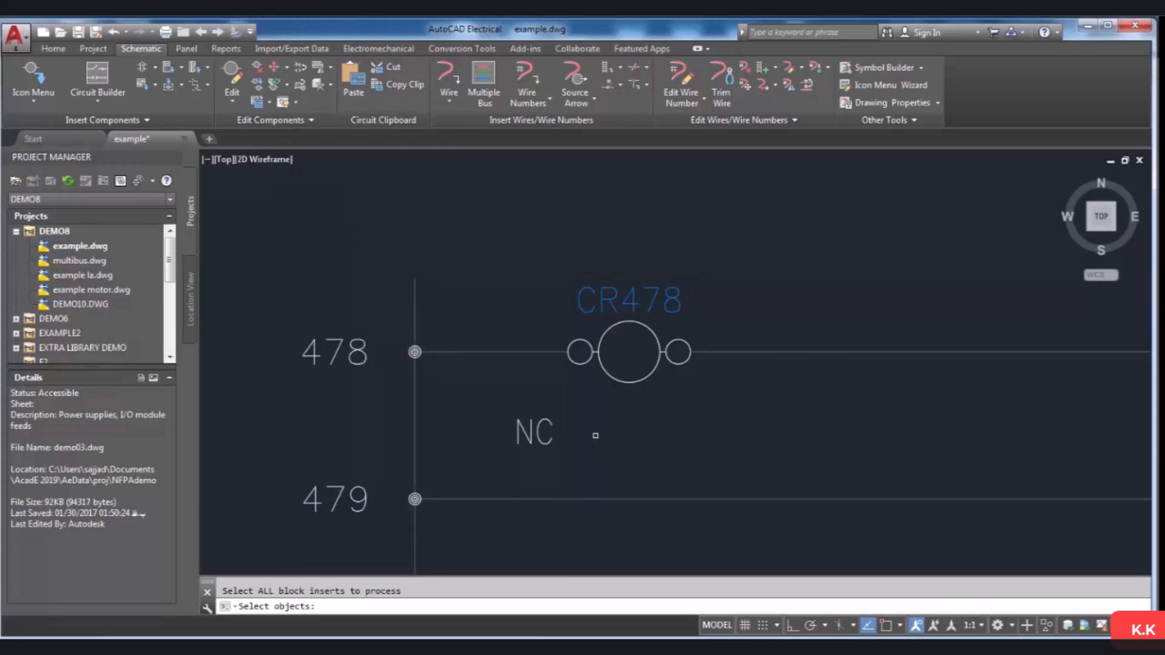
{"action": "left_click", "coordinate": [581, 338]}
{"action": "key", "text": "Return"}
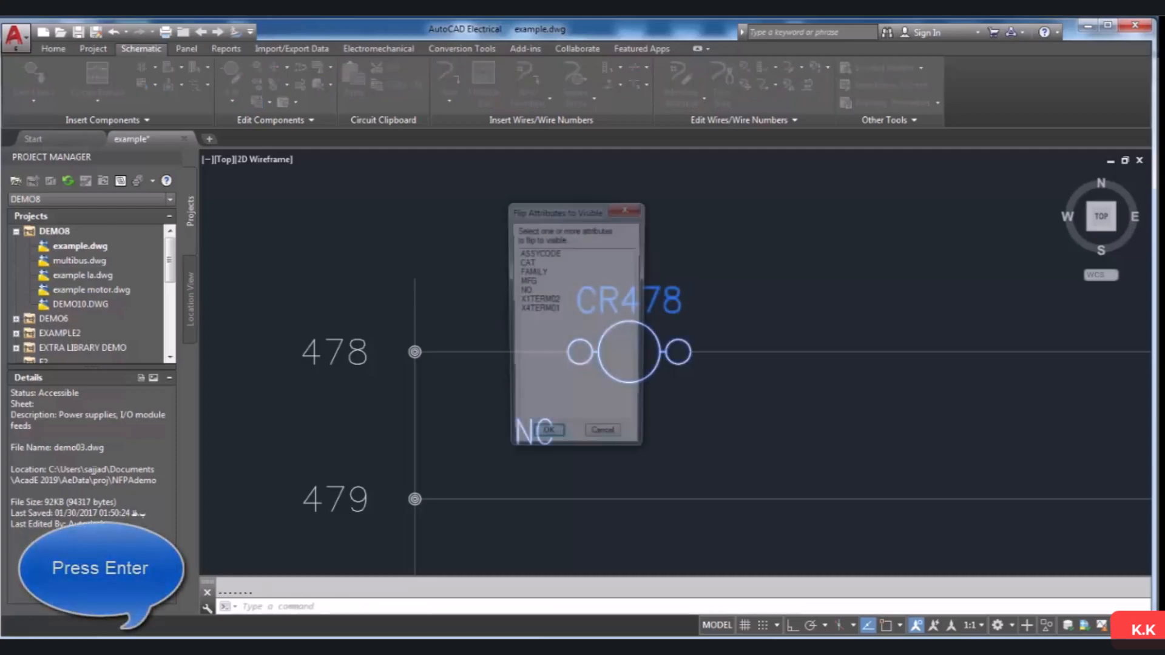
{"action": "left_click_drag", "start_coordinate": [512, 220], "coordinate": [355, 226]}
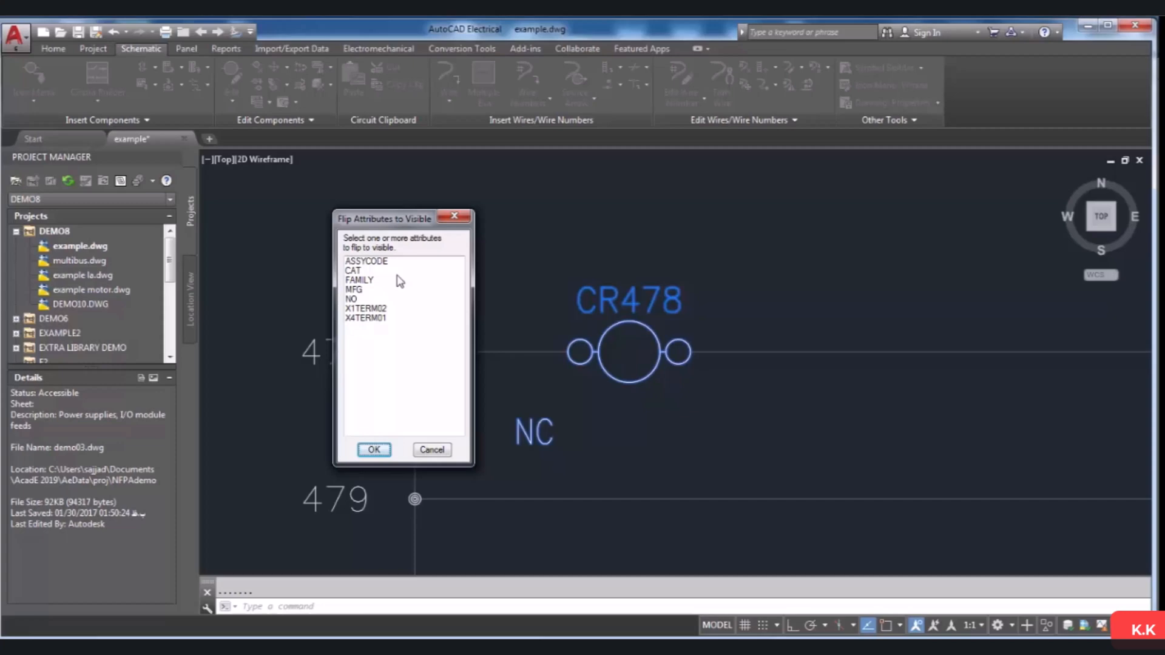
{"action": "left_click", "coordinate": [354, 300]}
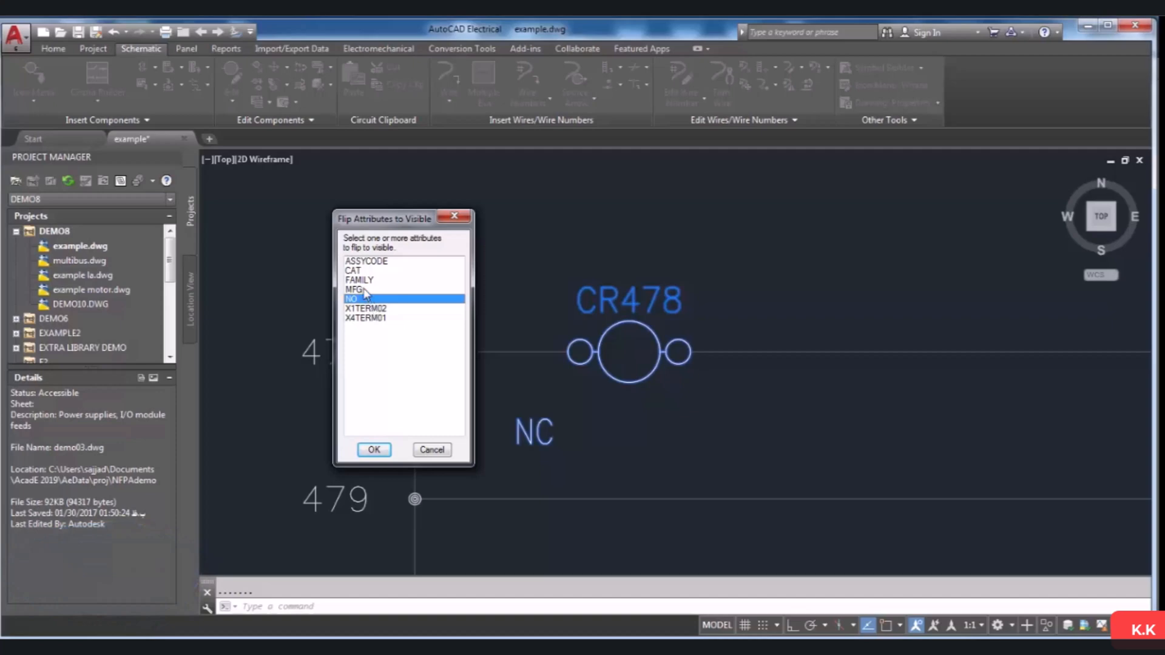
{"action": "left_click", "coordinate": [366, 291], "text": "ctrl"}
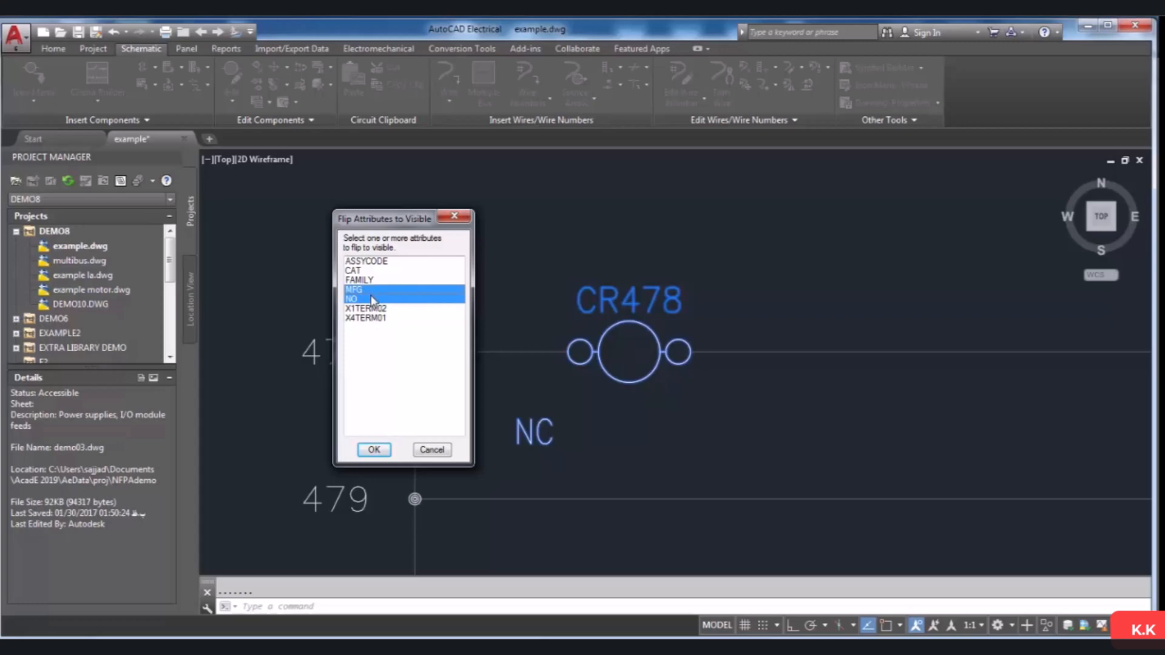
{"action": "left_click", "coordinate": [381, 449]}
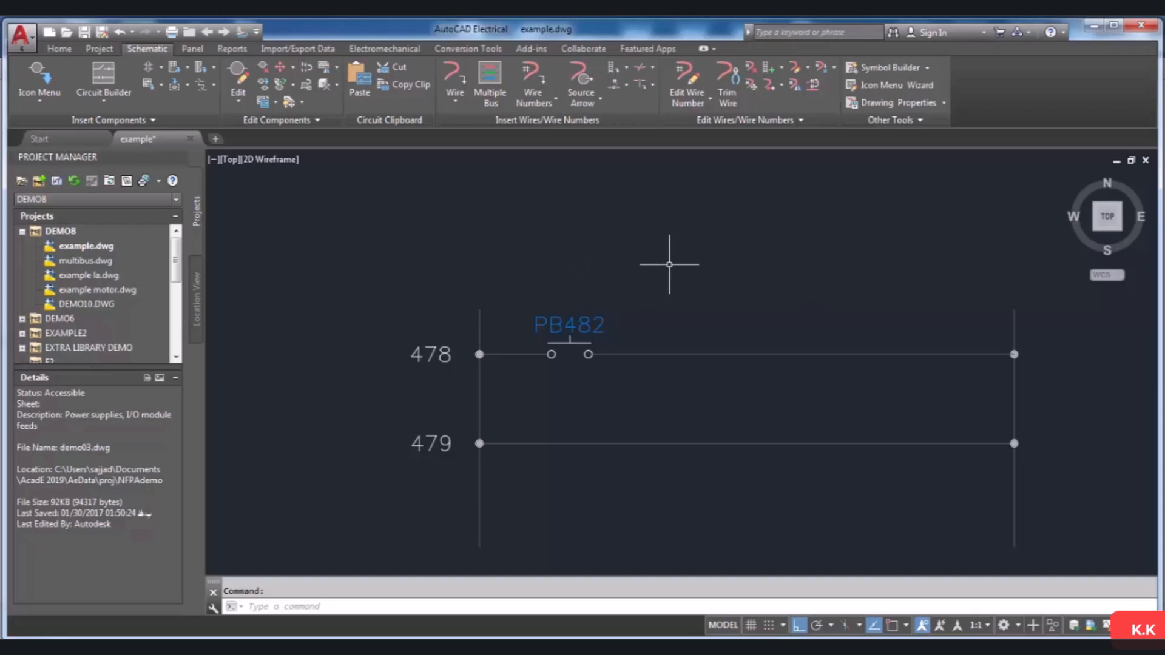
Add an attribute named no with value 100 to push button PB482, placed just below and right of the symbol.
{"action": "left_click", "coordinate": [302, 101]}
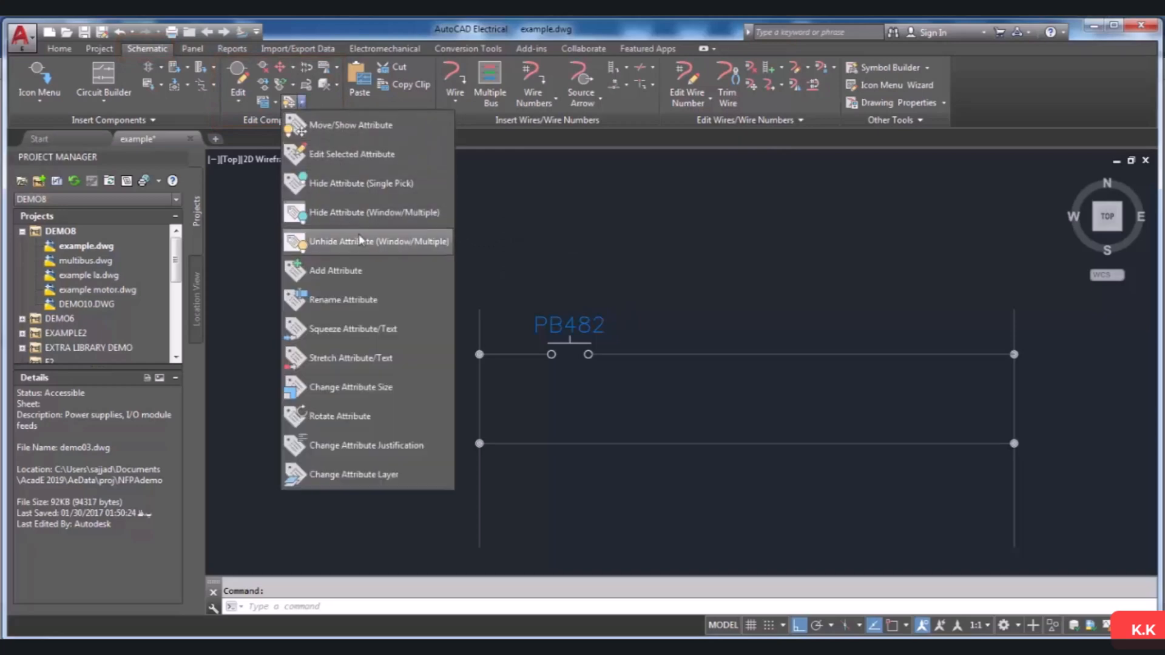
{"action": "left_click", "coordinate": [363, 270]}
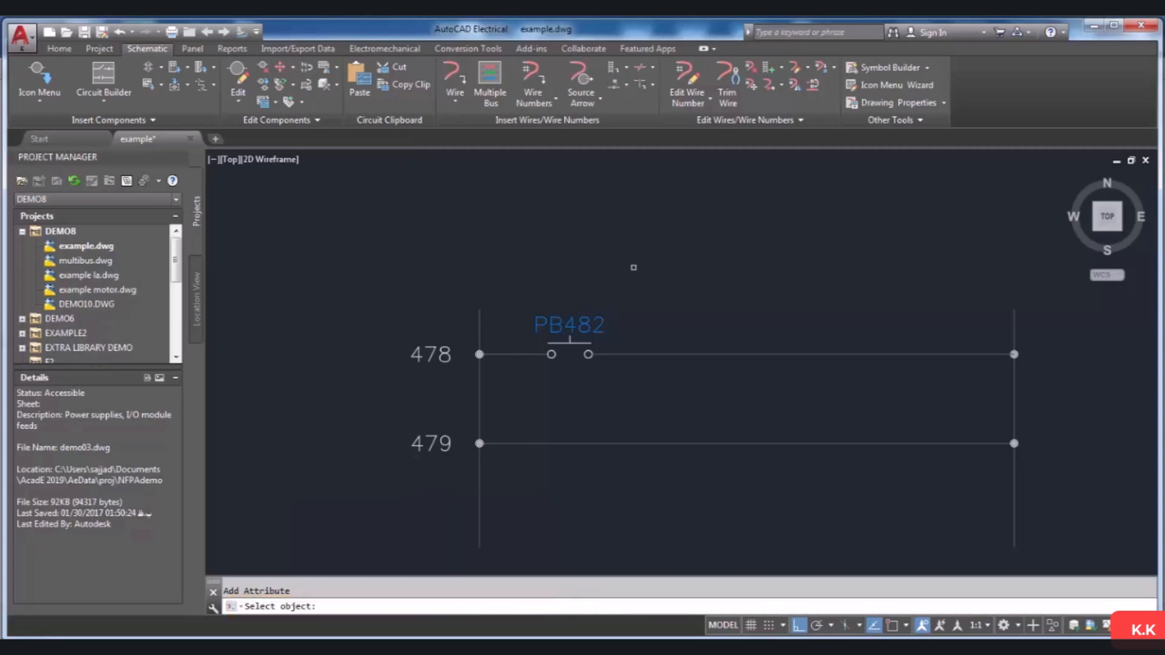
{"action": "left_click", "coordinate": [584, 325]}
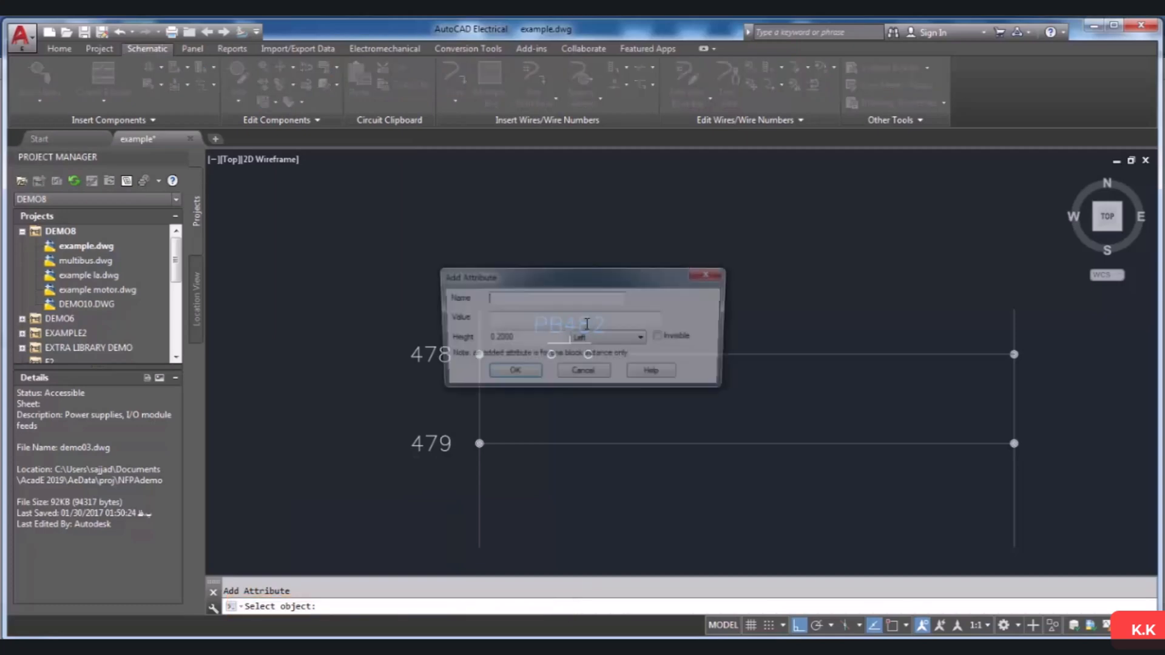
{"action": "left_click_drag", "start_coordinate": [609, 306], "coordinate": [804, 301]}
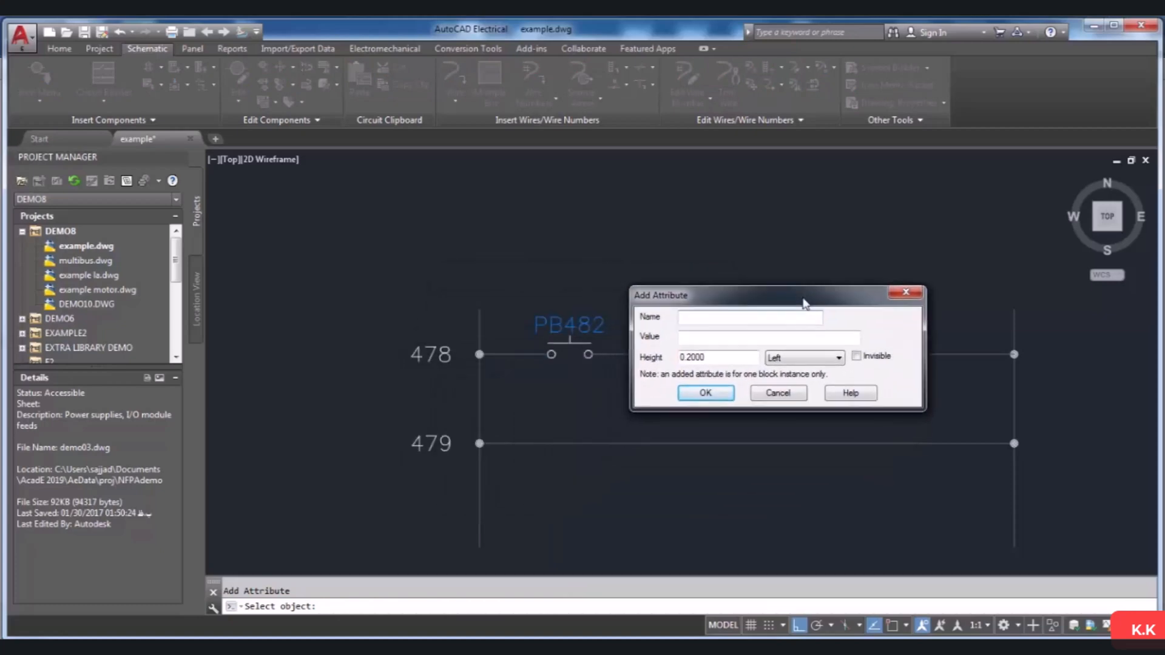
{"action": "left_click", "coordinate": [729, 316]}
{"action": "type", "text": "no"}
{"action": "left_click", "coordinate": [703, 339]}
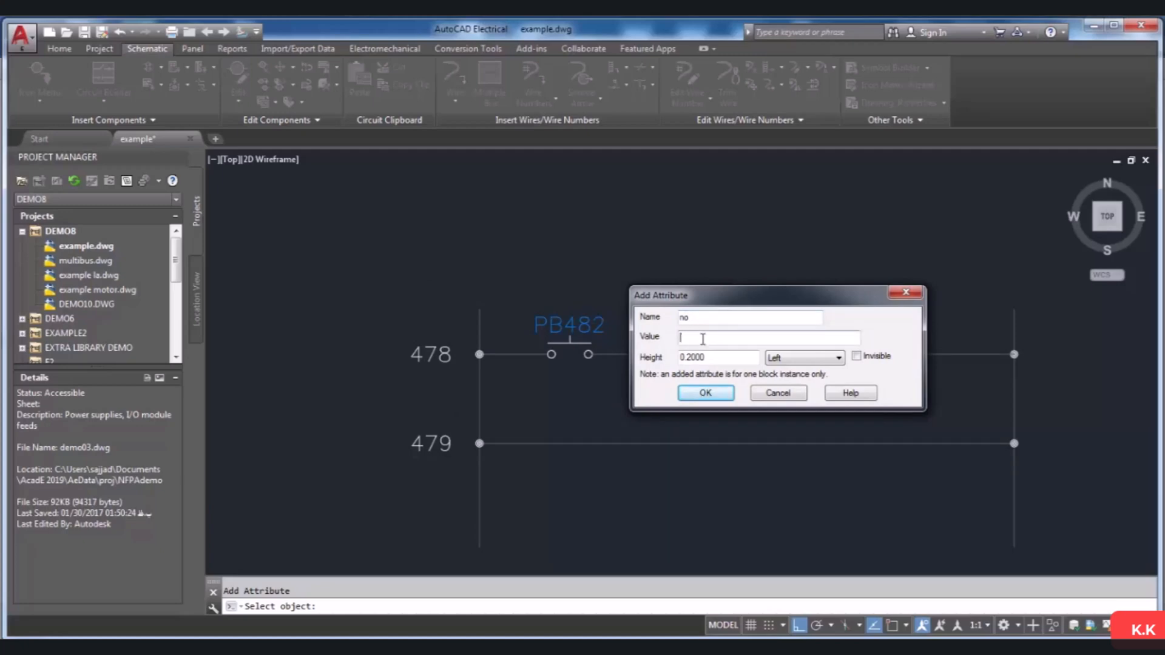
{"action": "type", "text": "100"}
{"action": "left_click", "coordinate": [706, 393]}
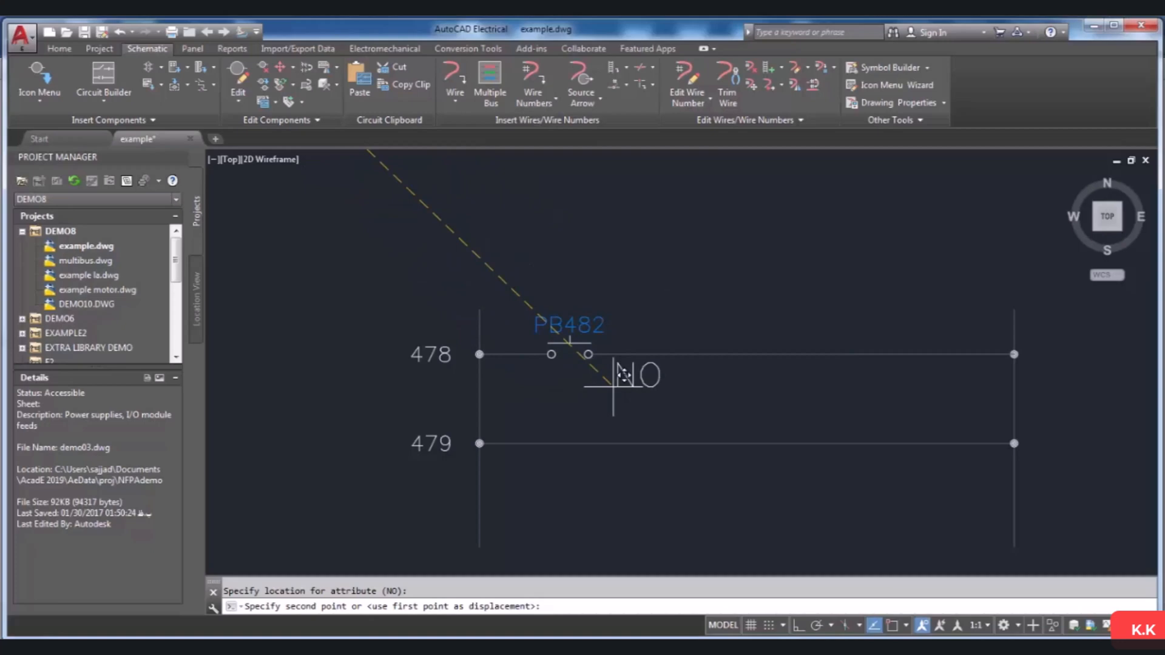
{"action": "left_click", "coordinate": [618, 386]}
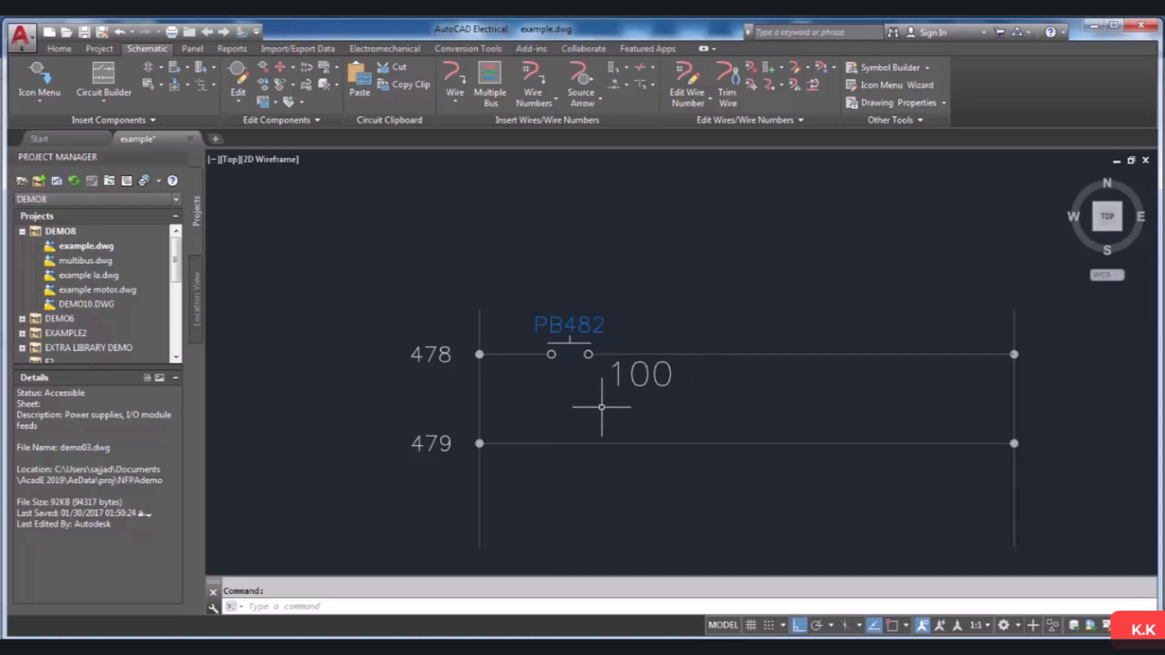
Check the added NO attribute in the show/hide attribute list of push button PB482.
{"action": "right_click", "coordinate": [592, 387]}
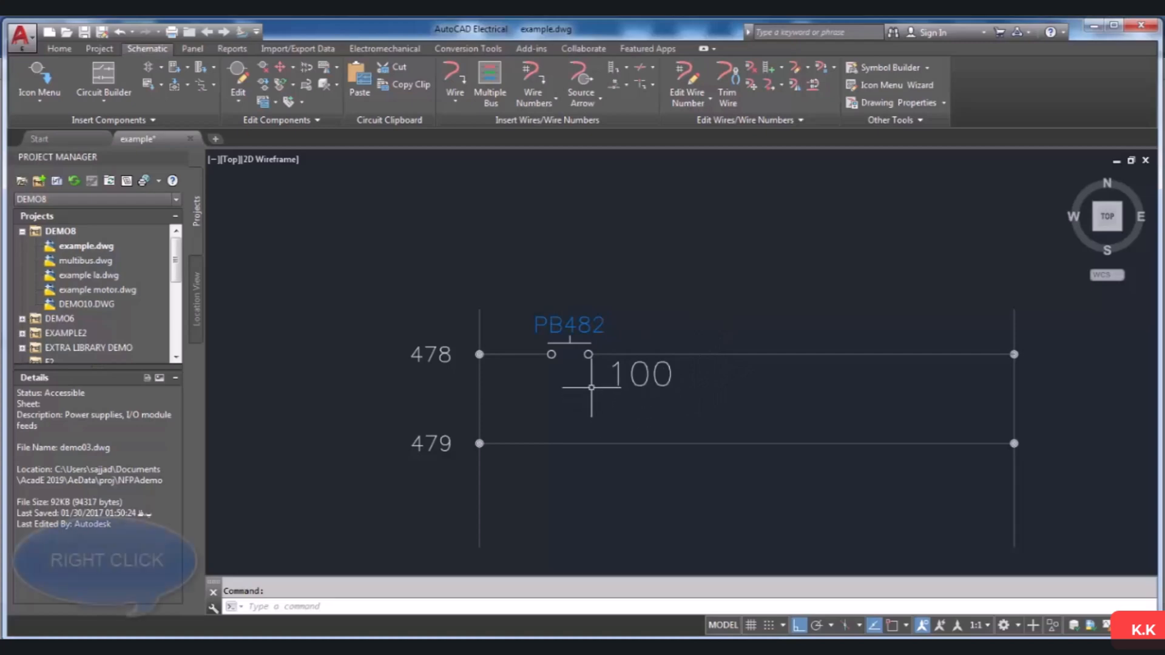
{"action": "right_click", "coordinate": [572, 328]}
{"action": "mouse_move", "coordinate": [579, 398]}
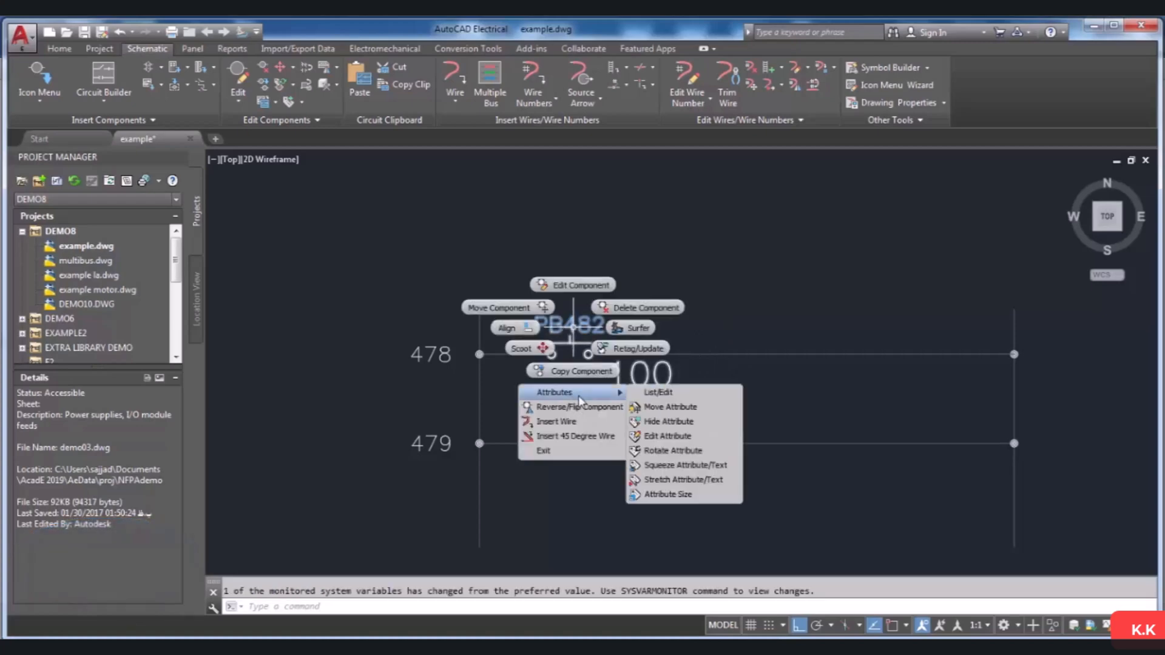
{"action": "left_click", "coordinate": [660, 394]}
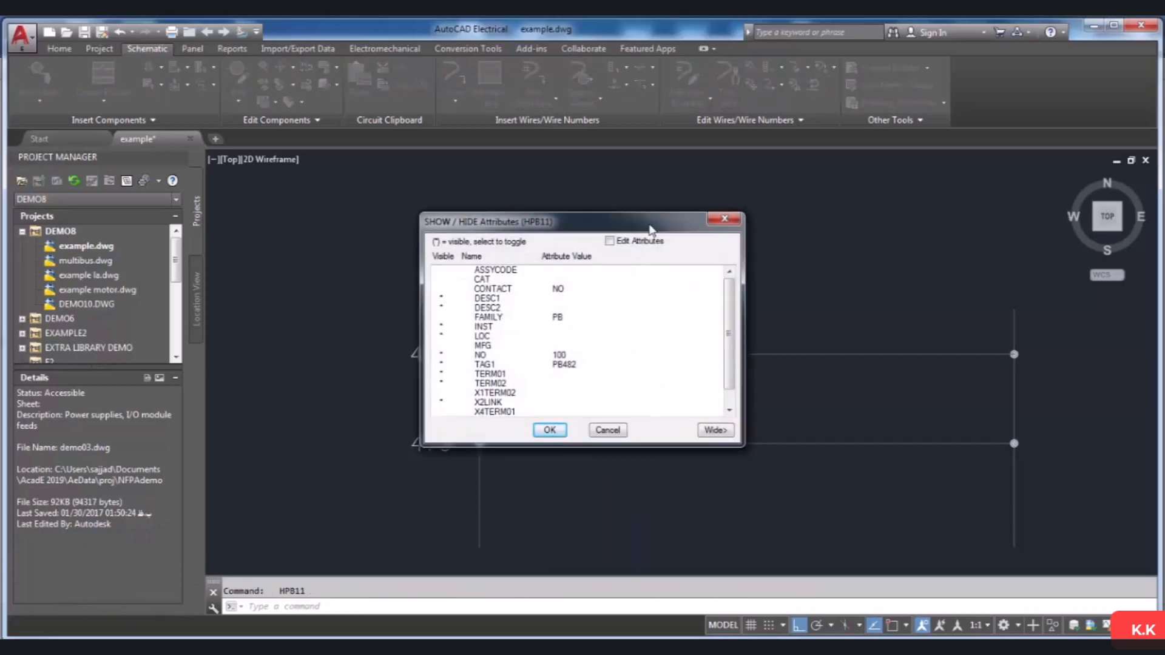
{"action": "left_click_drag", "start_coordinate": [651, 229], "coordinate": [457, 229]}
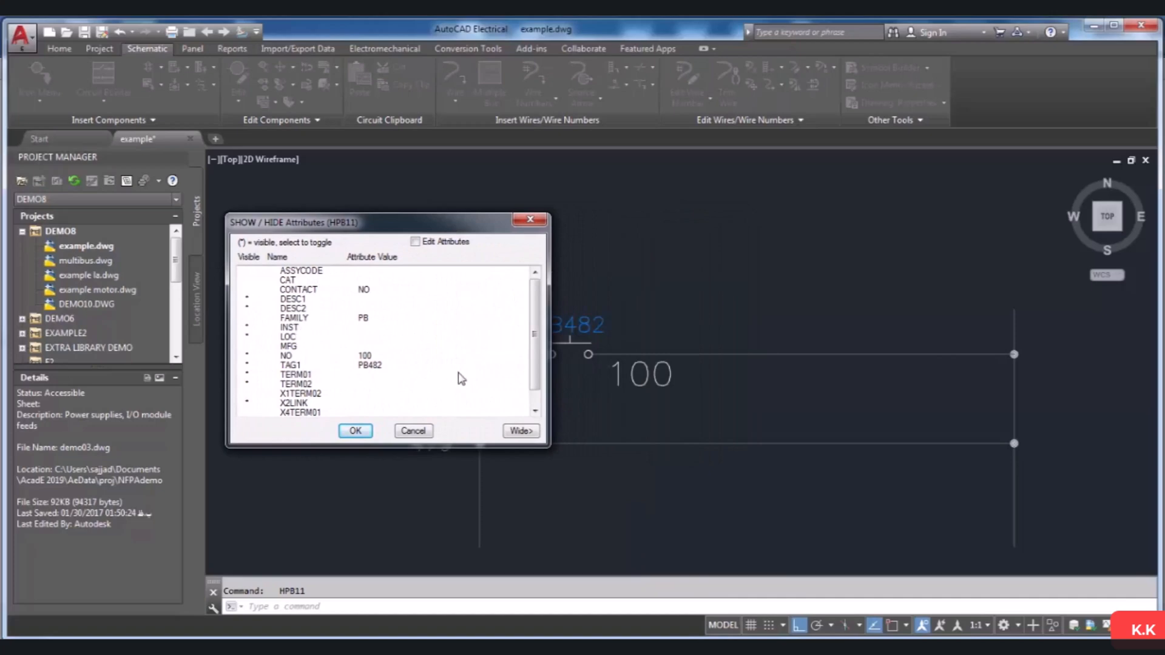
{"action": "left_click", "coordinate": [296, 357]}
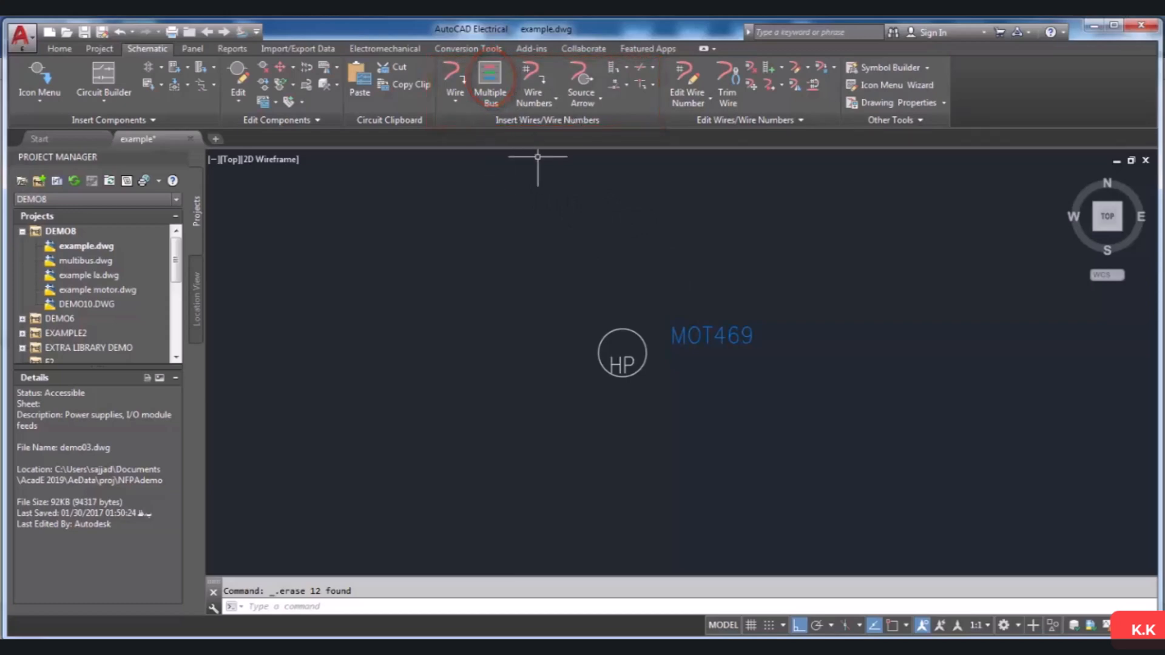
Set up a multiple wire bus starting at a component, with horizontal and vertical spacing of 0.8.
{"action": "left_click", "coordinate": [490, 77]}
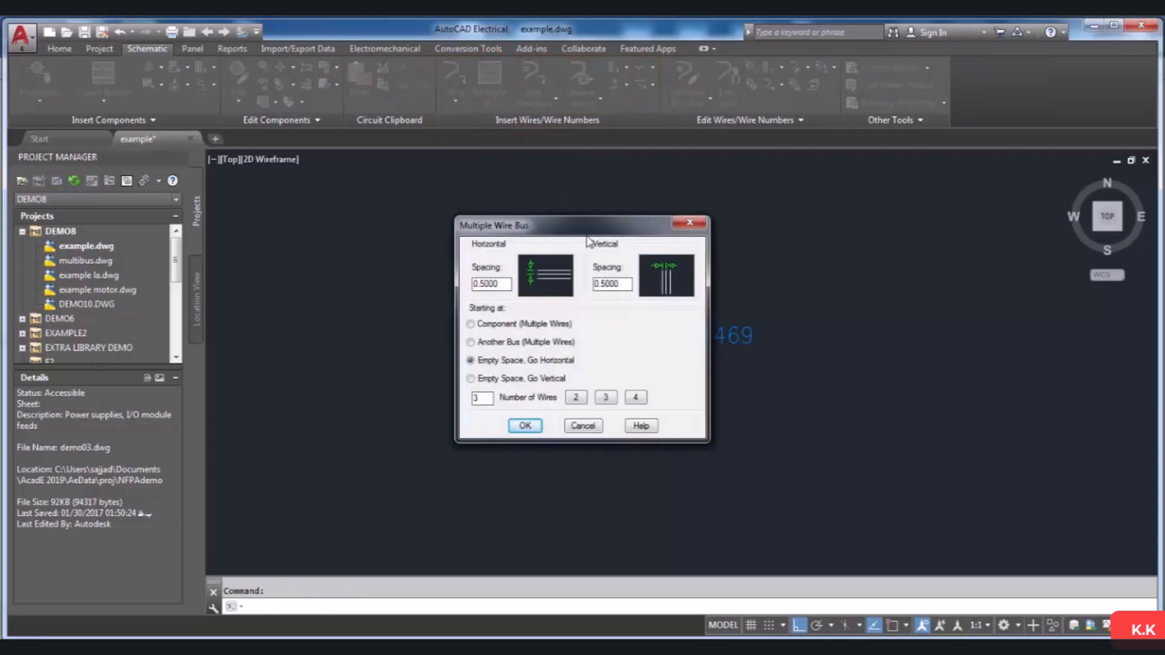
{"action": "left_click_drag", "start_coordinate": [592, 229], "coordinate": [495, 229]}
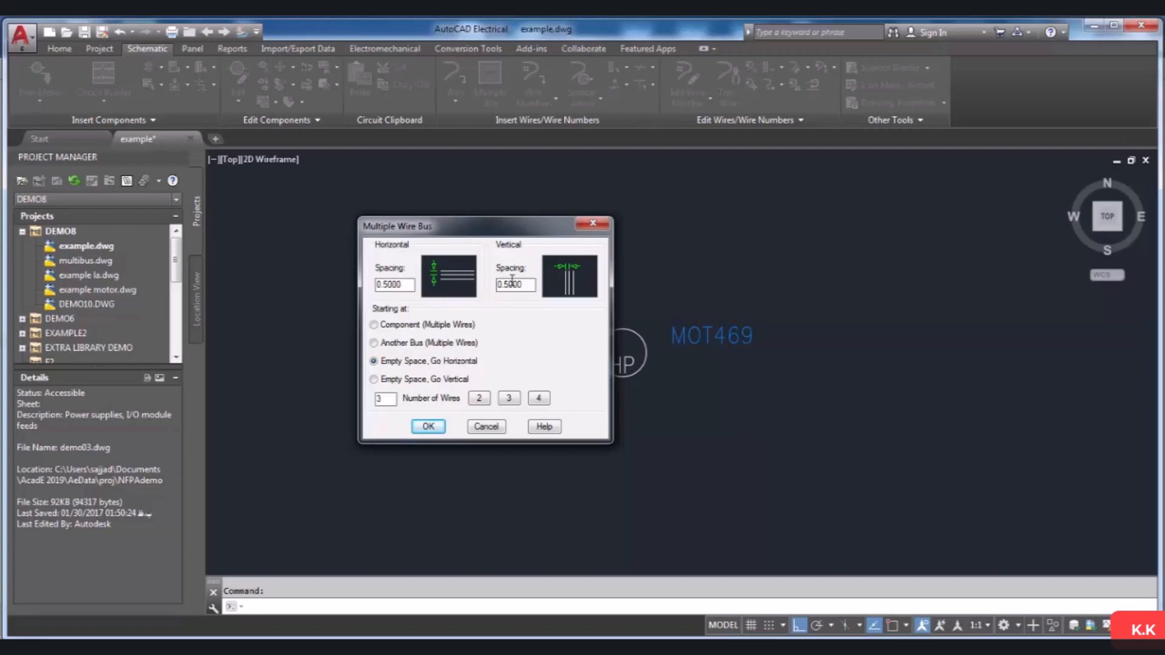
{"action": "left_click", "coordinate": [390, 284]}
{"action": "key", "text": "BackSpace"}
{"action": "type", "text": "8"}
{"action": "left_click", "coordinate": [508, 285]}
{"action": "key", "text": "BackSpace"}
{"action": "type", "text": "8"}
{"action": "left_click", "coordinate": [374, 325]}
{"action": "left_click", "coordinate": [428, 426]}
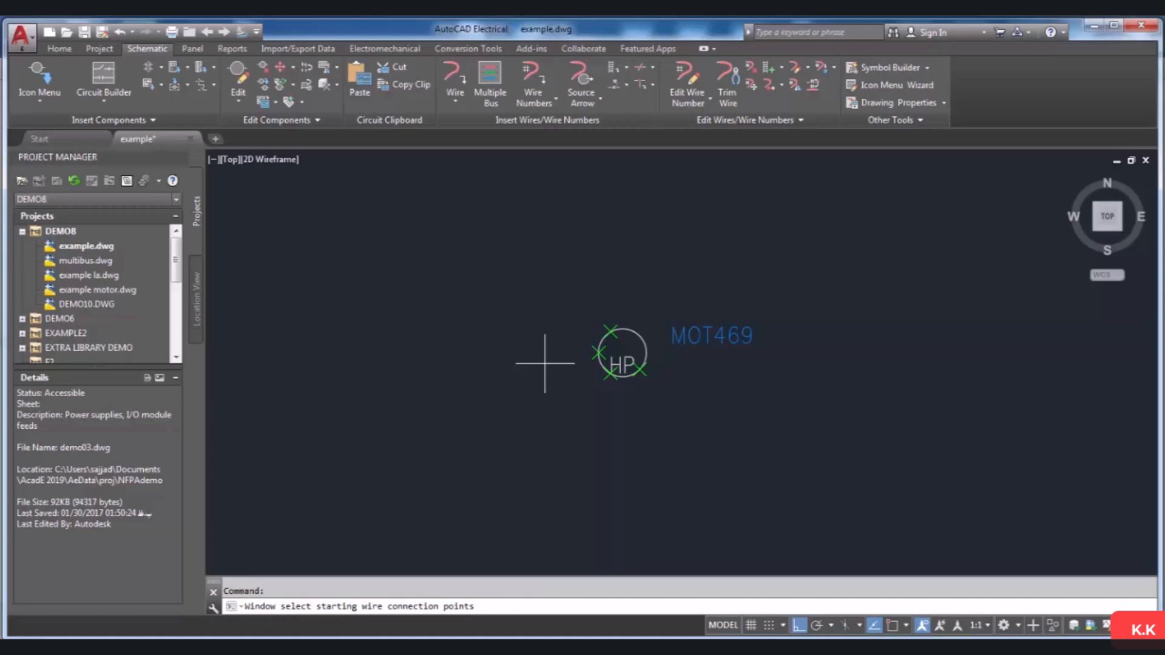
Draw the wire bus leftward from all connection points of motor MOT469.
{"action": "left_click", "coordinate": [537, 306]}
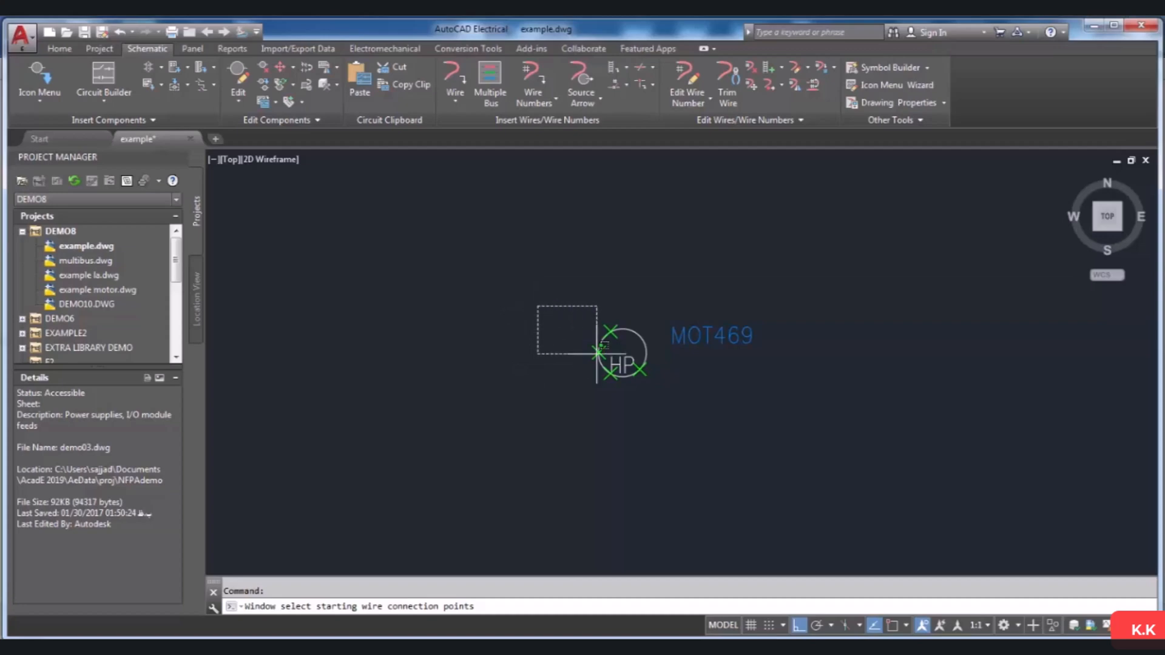
{"action": "left_click", "coordinate": [662, 412]}
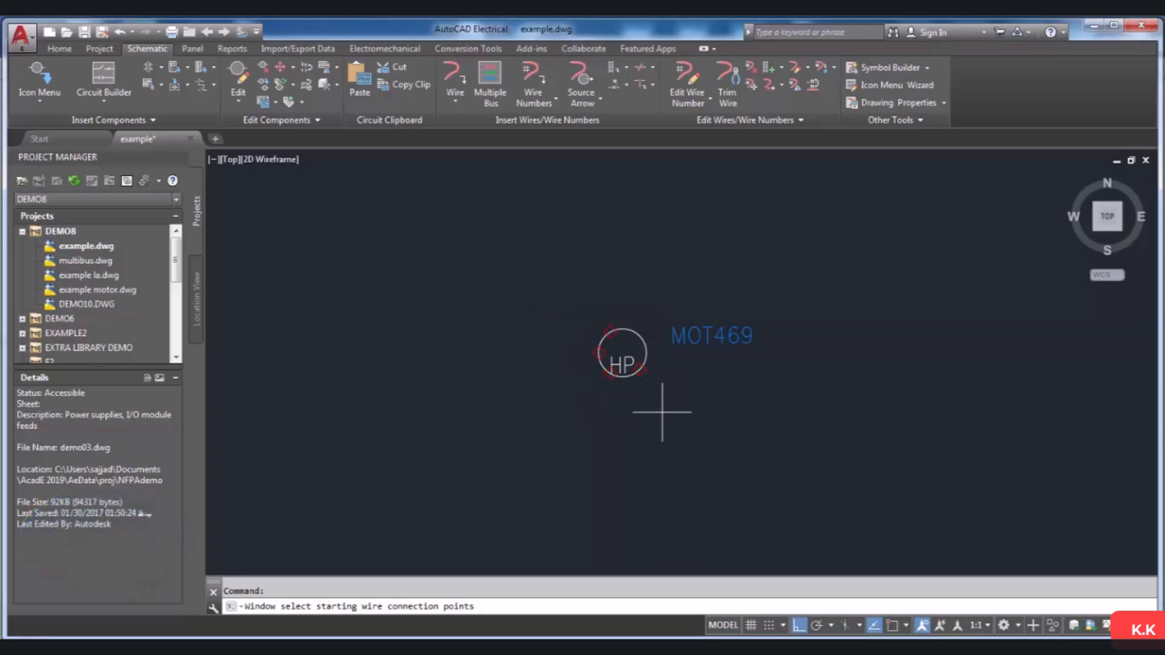
{"action": "key", "text": "Return"}
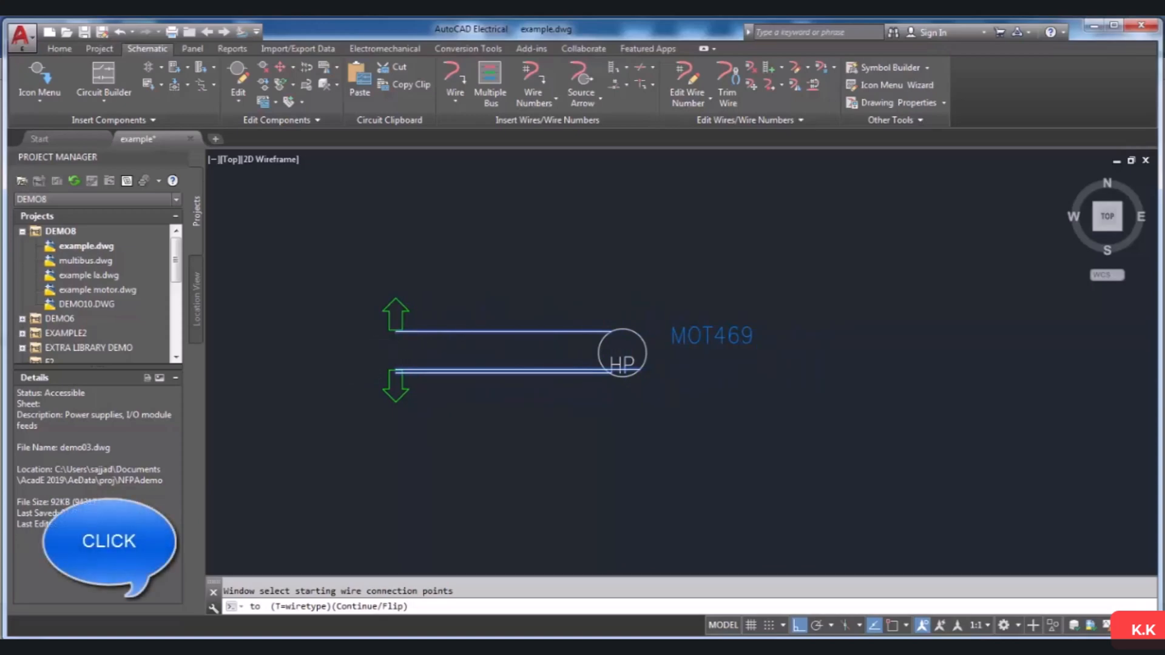
{"action": "left_click", "coordinate": [395, 340]}
Set up a three-wire multiple bus that starts at another bus.
{"action": "scroll", "coordinate": [449, 364], "scroll_direction": "down", "scroll_amount": 2}
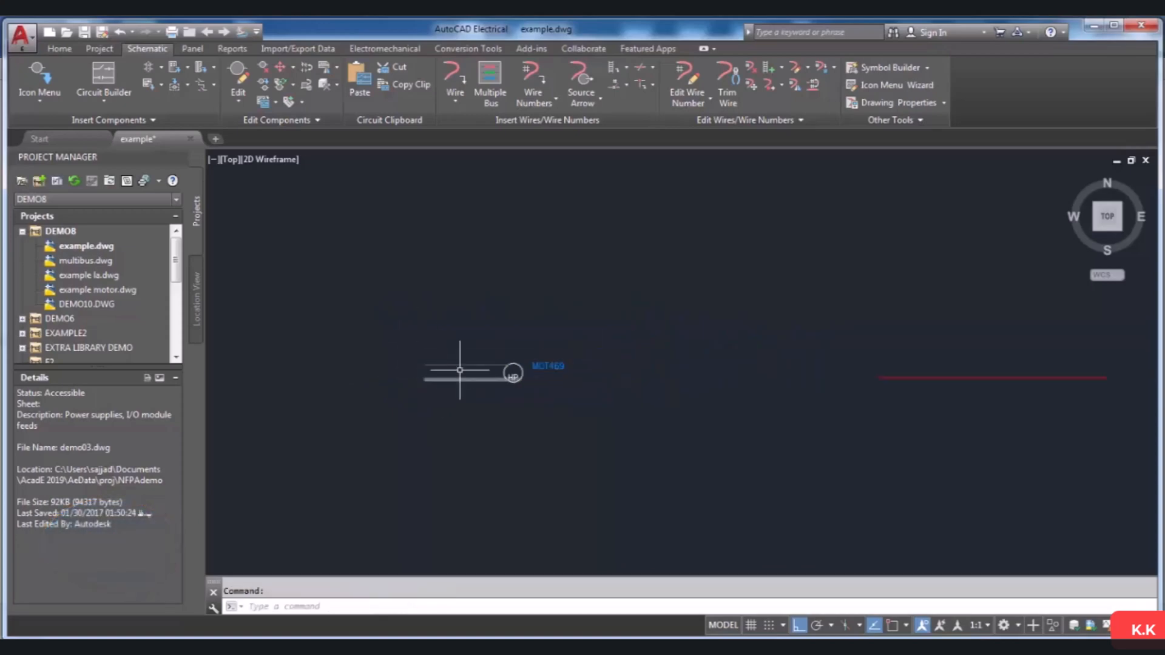
{"action": "scroll", "coordinate": [405, 353], "scroll_direction": "up", "scroll_amount": 1}
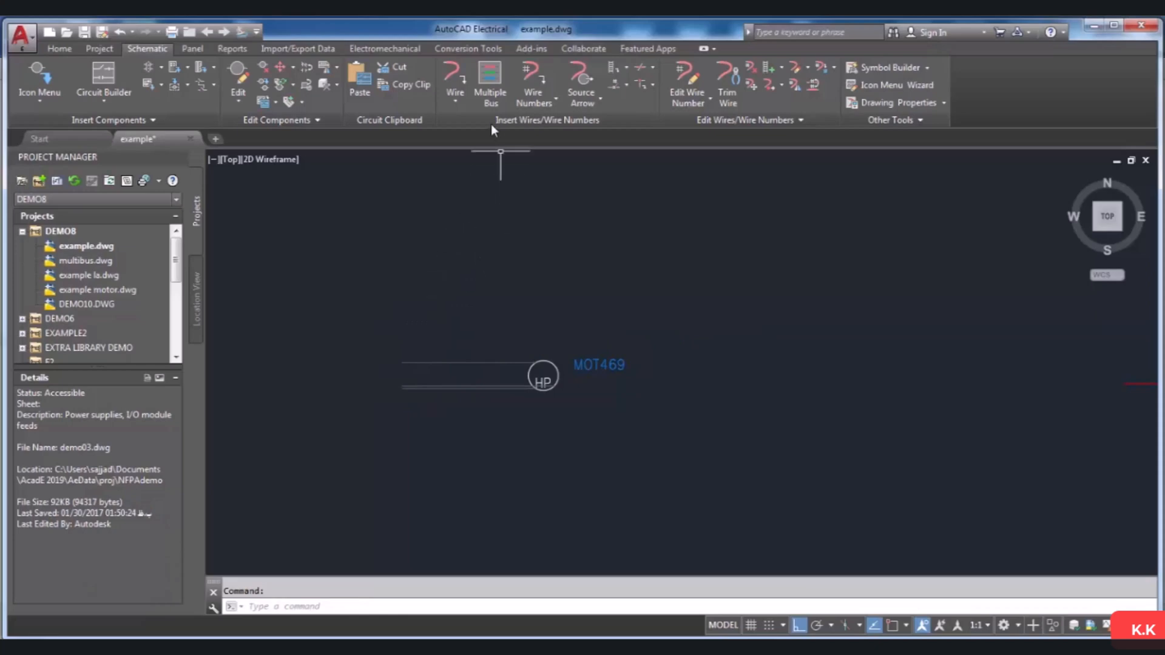
{"action": "left_click", "coordinate": [491, 82]}
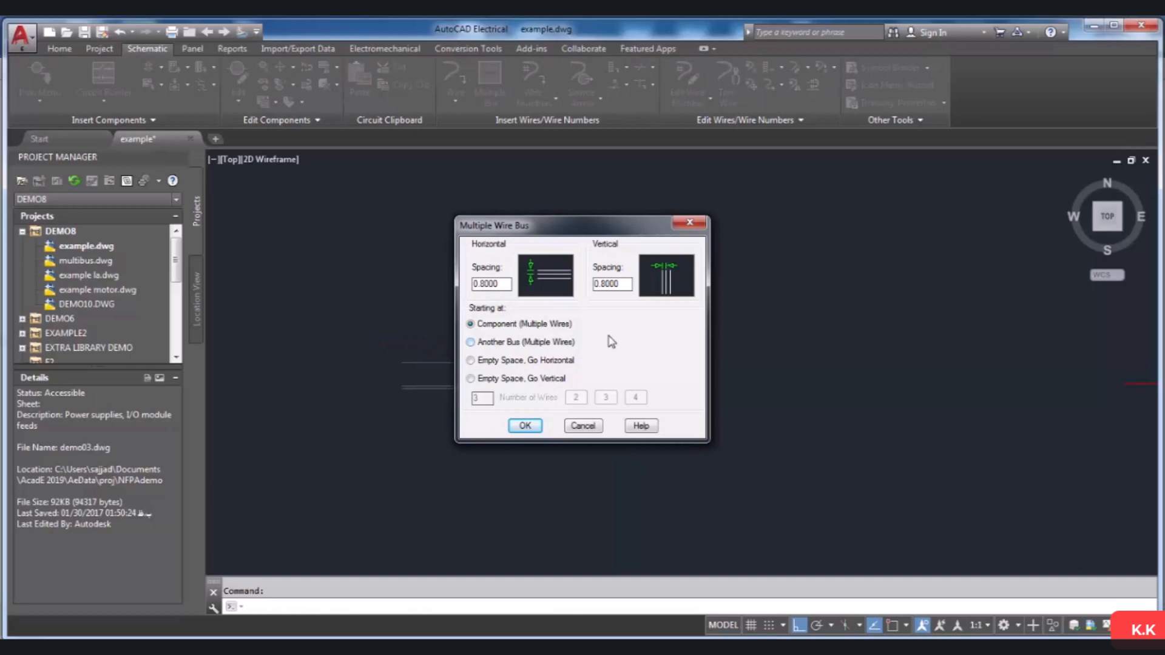
{"action": "left_click", "coordinate": [471, 343]}
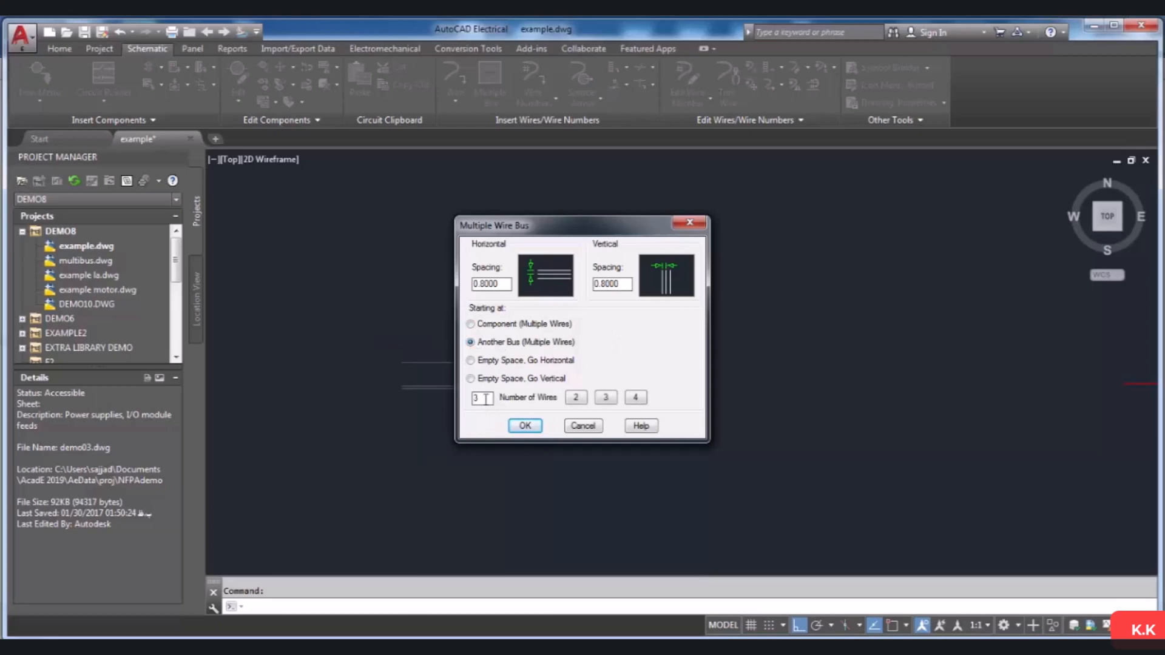
{"action": "left_click", "coordinate": [525, 425]}
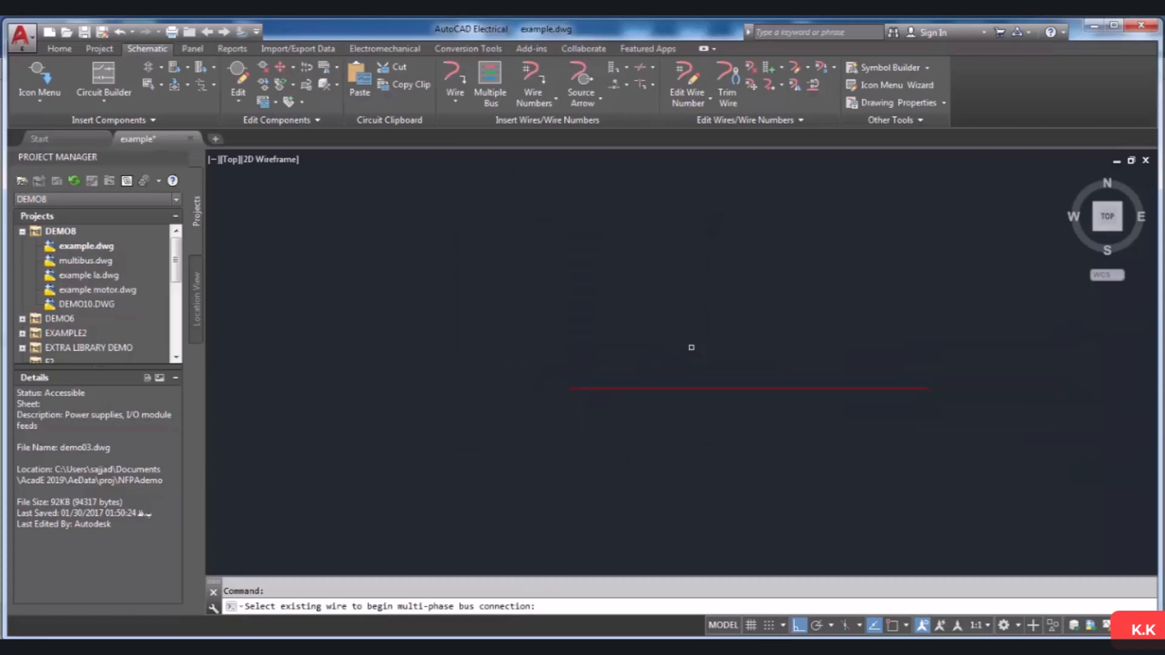
Draw the three-wire bus downward from the single horizontal wire beside motor MOT469 and end the command.
{"action": "scroll", "coordinate": [691, 347], "scroll_direction": "up", "scroll_amount": 3}
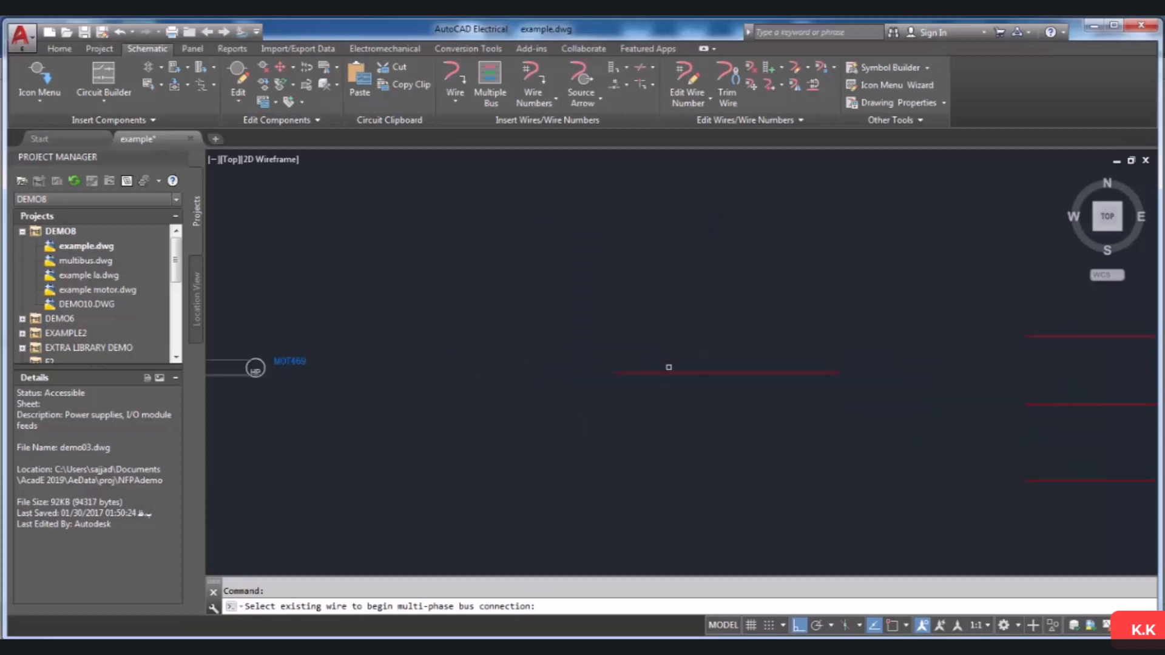
{"action": "scroll", "coordinate": [691, 328], "scroll_direction": "up", "scroll_amount": 2}
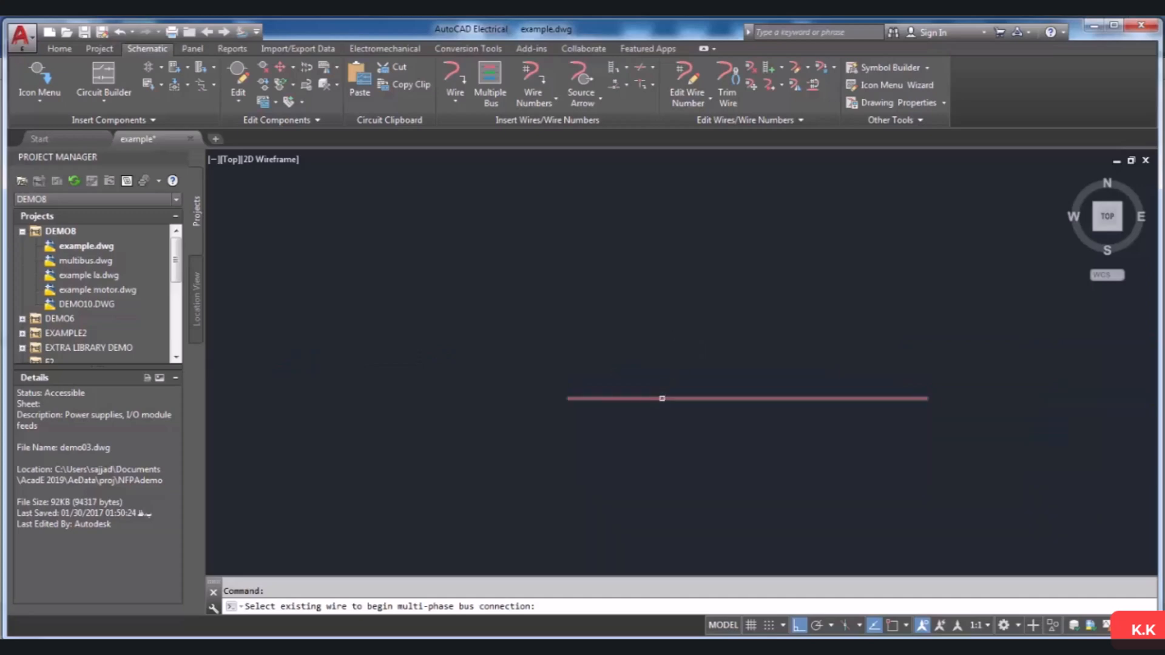
{"action": "left_click", "coordinate": [663, 395]}
{"action": "scroll", "coordinate": [706, 387], "scroll_direction": "down", "scroll_amount": 2}
{"action": "scroll", "coordinate": [711, 449], "scroll_direction": "up", "scroll_amount": 4}
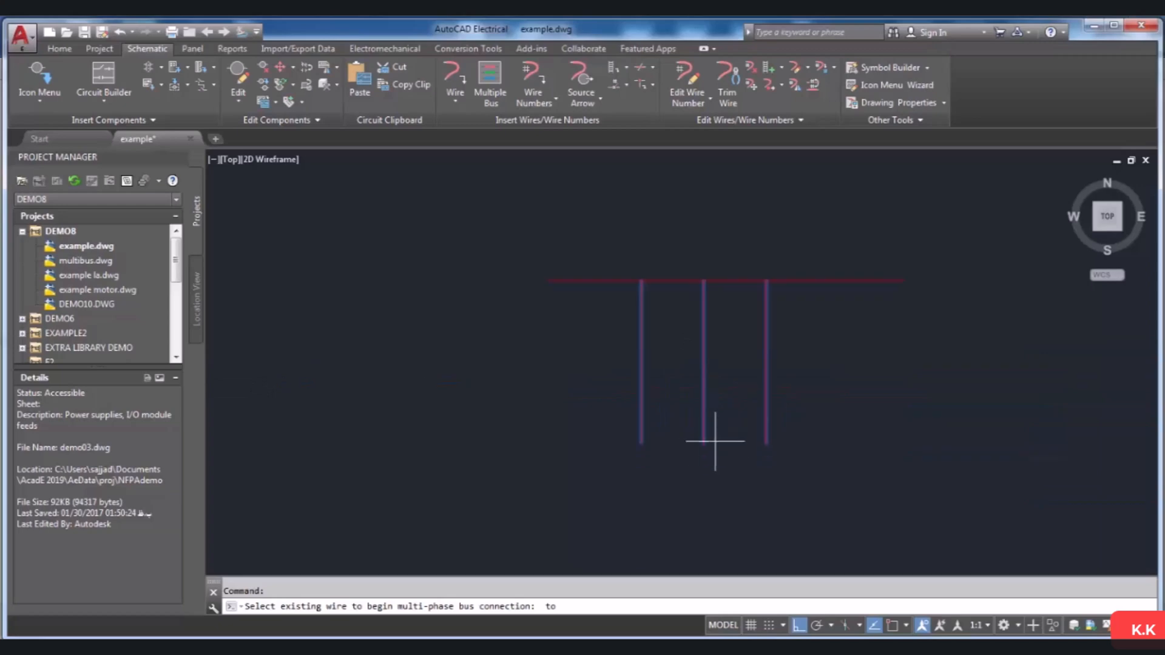
{"action": "scroll", "coordinate": [704, 418], "scroll_direction": "down", "scroll_amount": 2}
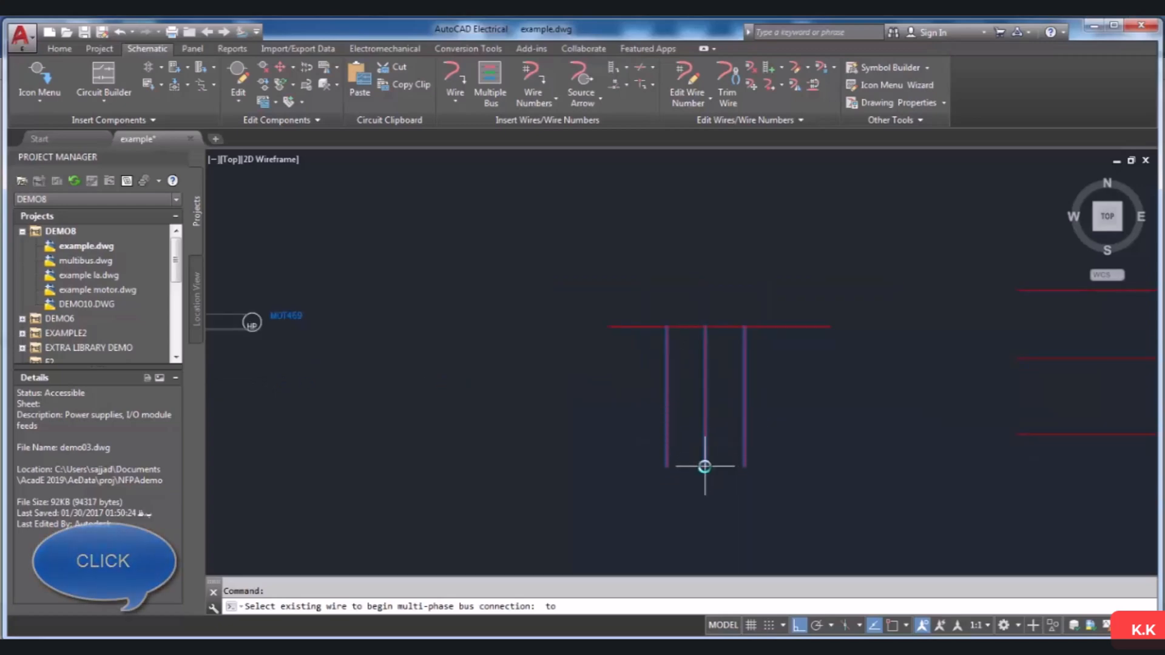
{"action": "left_click", "coordinate": [705, 467]}
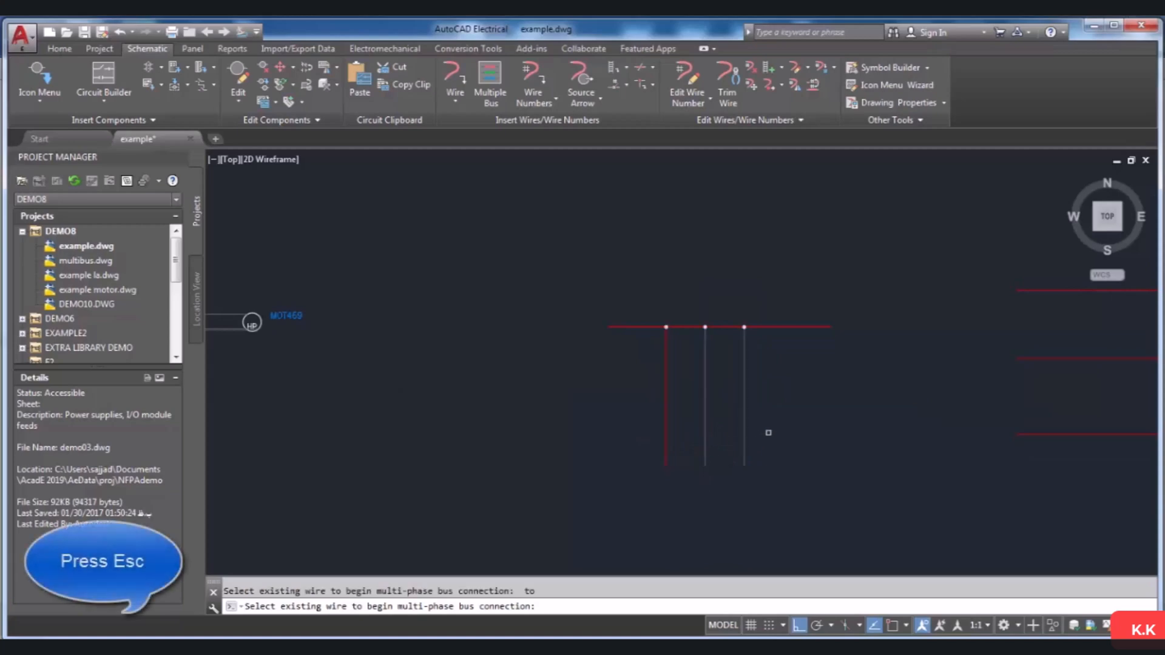
{"action": "key", "text": "Escape"}
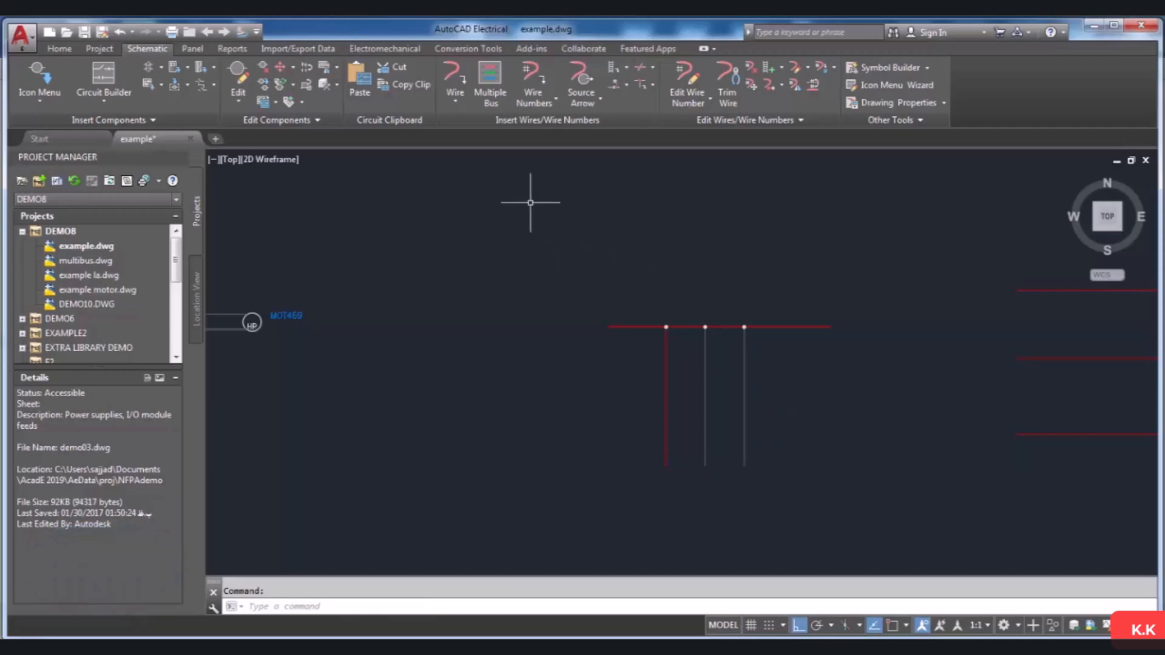
Start another multiple wire bus from an existing bus, keeping three wires.
{"action": "left_click", "coordinate": [489, 84]}
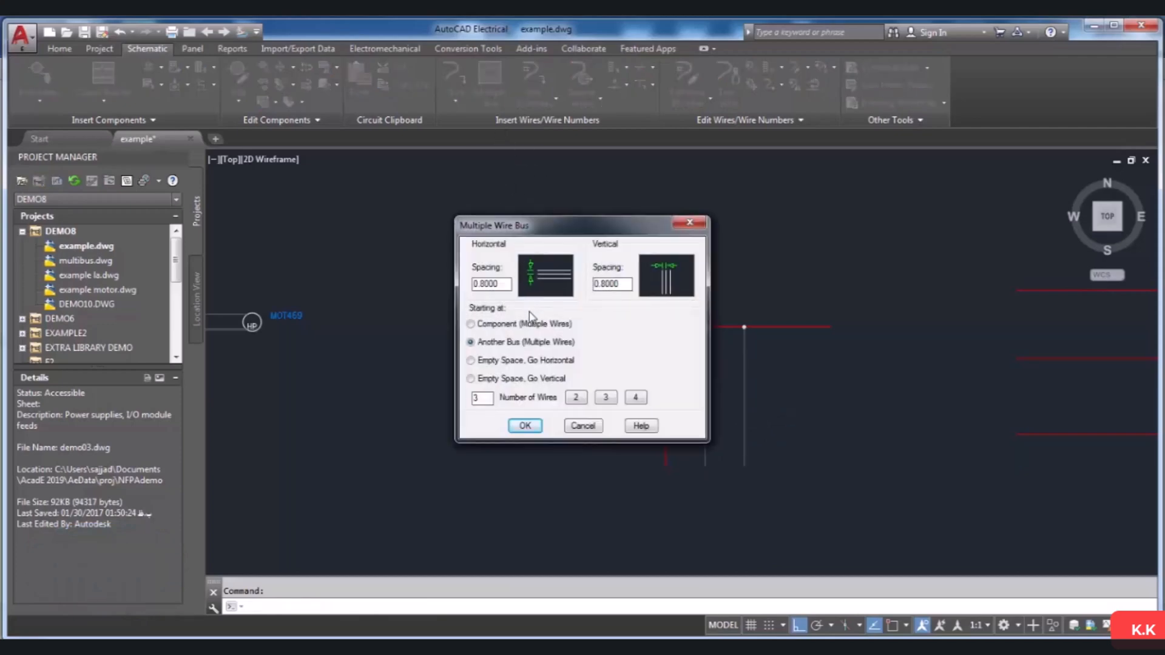
{"action": "left_click_drag", "start_coordinate": [597, 231], "coordinate": [469, 224]}
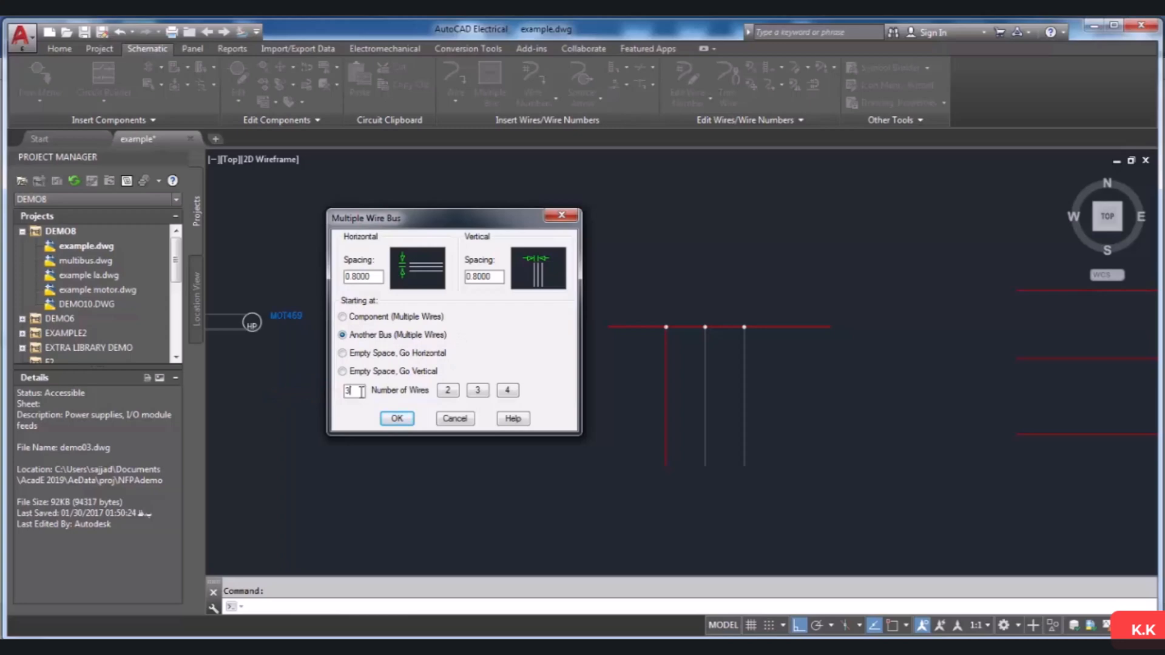
{"action": "left_click", "coordinate": [397, 418]}
Draw the bus downward from the uppermost of the three parallel horizontal wires, connecting one vertical wire to each.
{"action": "scroll", "coordinate": [403, 402], "scroll_direction": "down", "scroll_amount": 4}
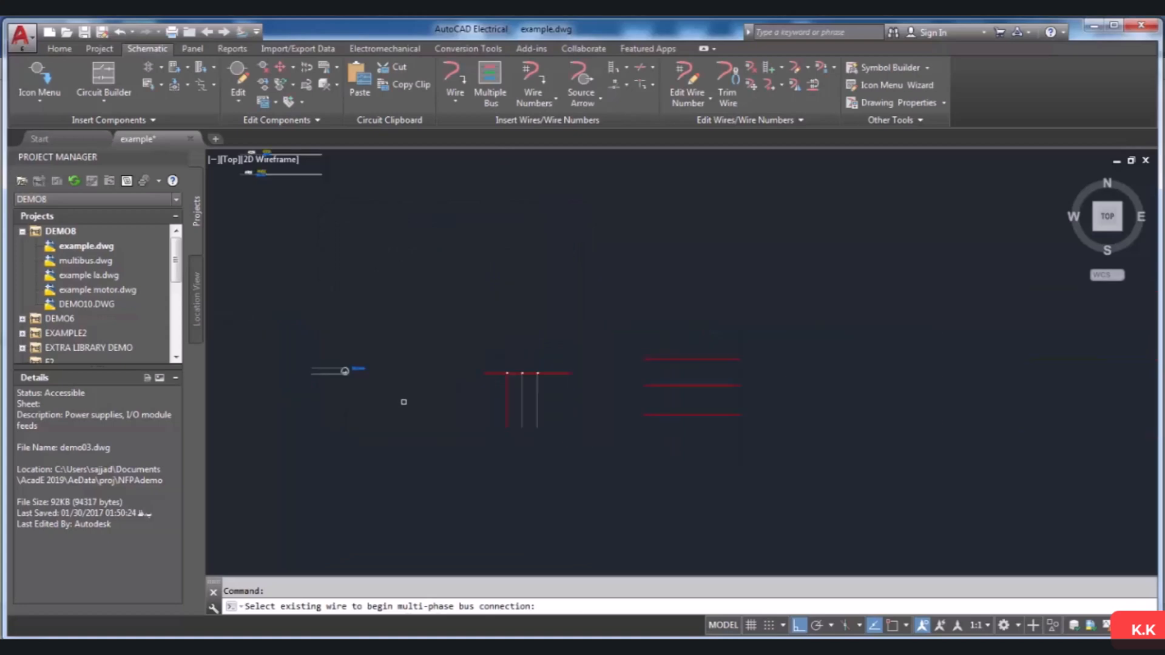
{"action": "scroll", "coordinate": [828, 358], "scroll_direction": "up", "scroll_amount": 4}
{"action": "scroll", "coordinate": [750, 359], "scroll_direction": "down", "scroll_amount": 2}
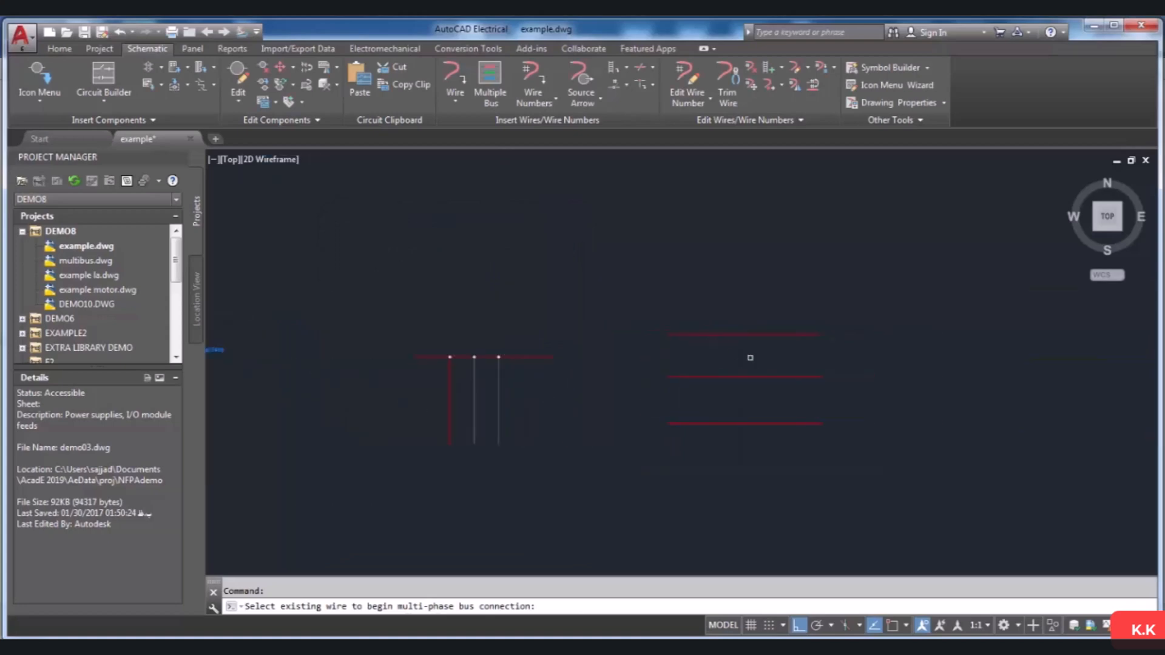
{"action": "scroll", "coordinate": [804, 349], "scroll_direction": "up", "scroll_amount": 2}
{"action": "scroll", "coordinate": [702, 346], "scroll_direction": "down", "scroll_amount": 2}
{"action": "scroll", "coordinate": [797, 351], "scroll_direction": "up", "scroll_amount": 2}
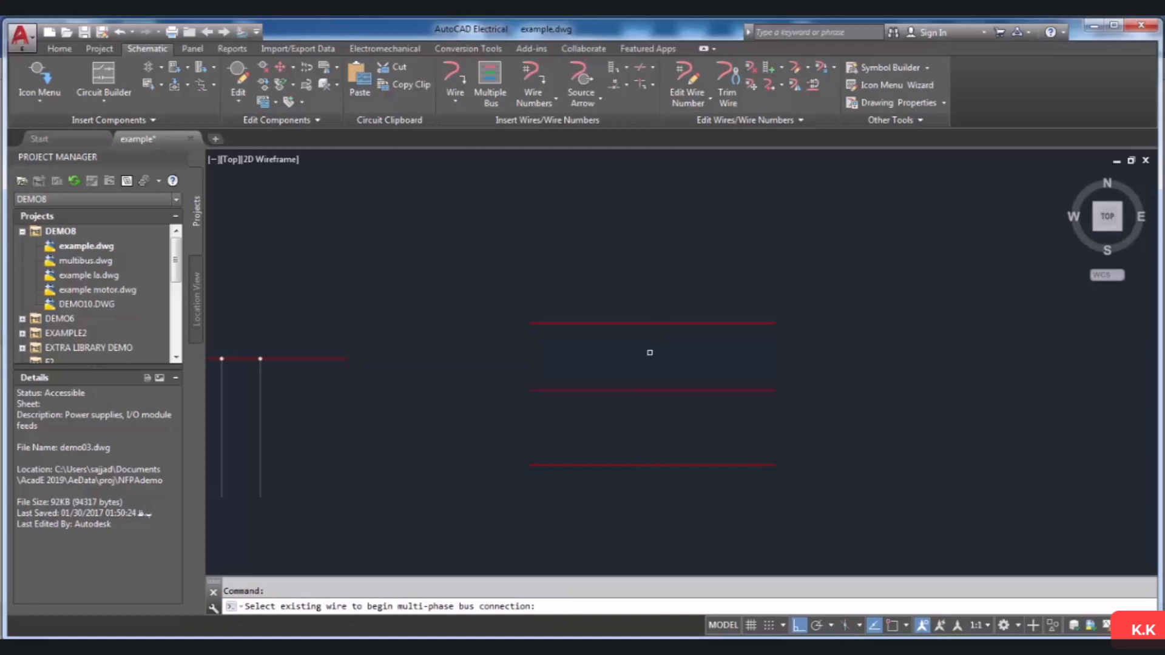
{"action": "left_click", "coordinate": [557, 321]}
{"action": "scroll", "coordinate": [576, 370], "scroll_direction": "down", "scroll_amount": 2}
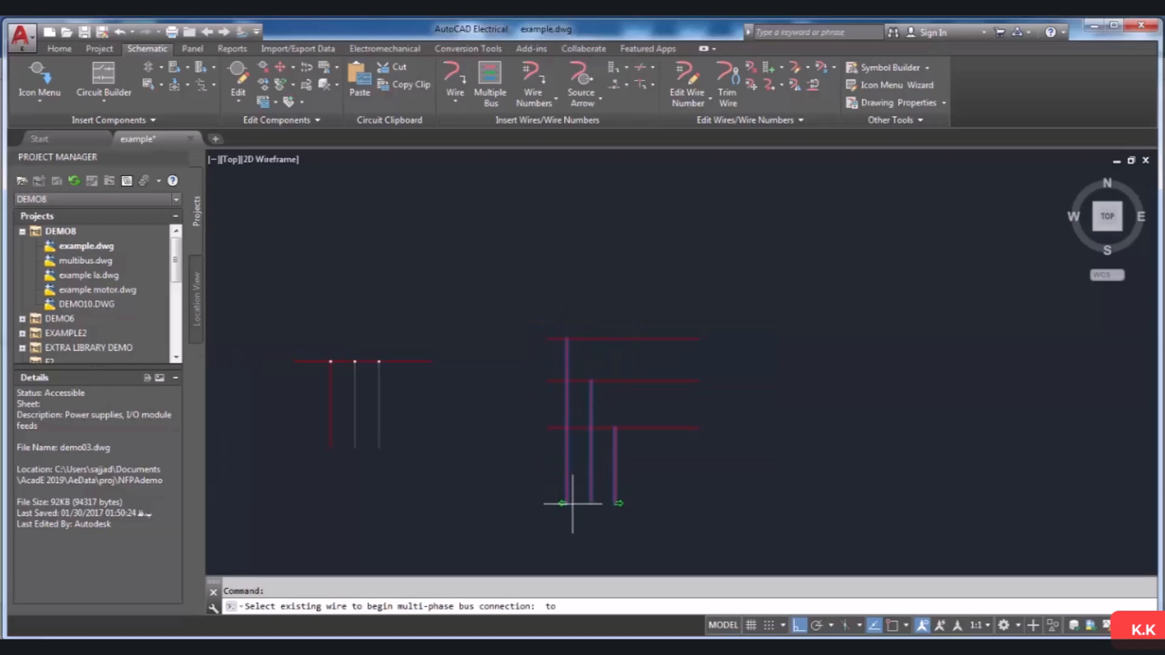
{"action": "scroll", "coordinate": [577, 452], "scroll_direction": "down", "scroll_amount": 2}
{"action": "scroll", "coordinate": [575, 513], "scroll_direction": "up", "scroll_amount": 2}
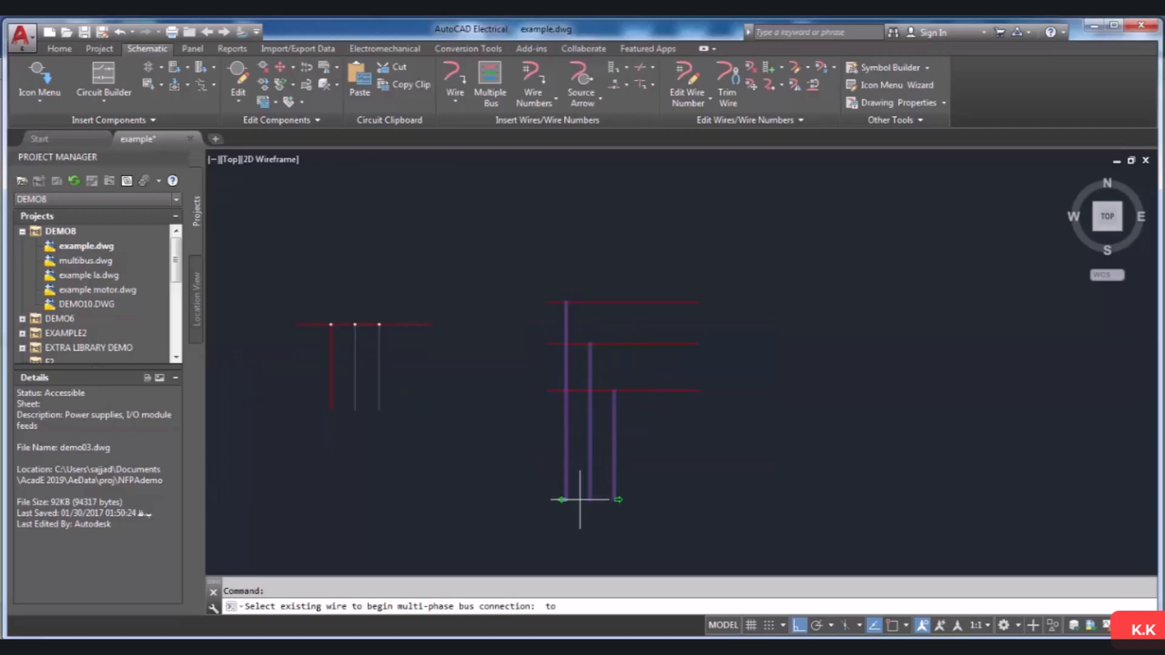
{"action": "left_click", "coordinate": [581, 502]}
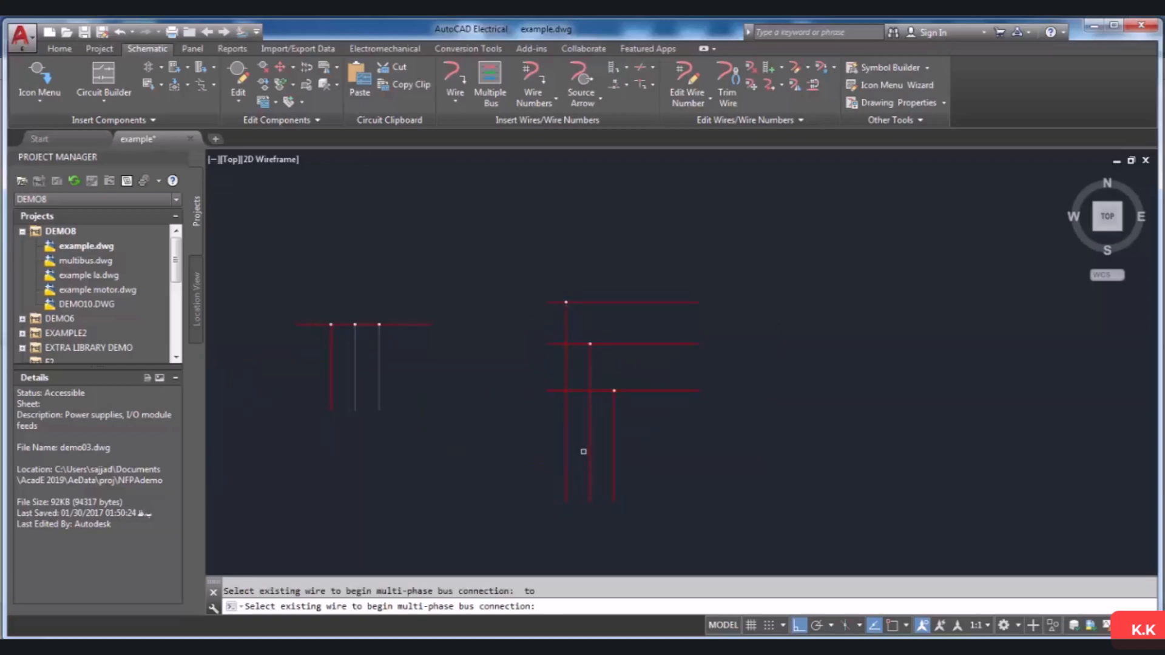
Examine the crossings and connection dots between the new vertical wires and the three horizontal wires, ending the bus command.
{"action": "scroll", "coordinate": [556, 406], "scroll_direction": "up", "scroll_amount": 4}
{"action": "scroll", "coordinate": [596, 346], "scroll_direction": "down", "scroll_amount": 2}
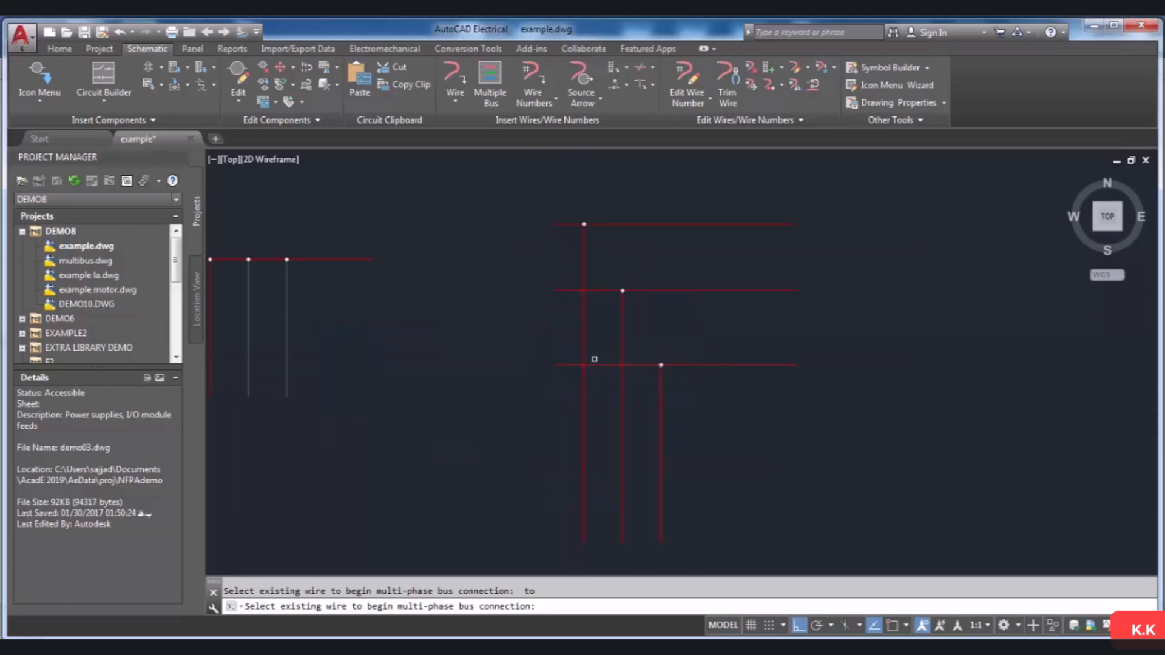
{"action": "scroll", "coordinate": [584, 368], "scroll_direction": "up", "scroll_amount": 8}
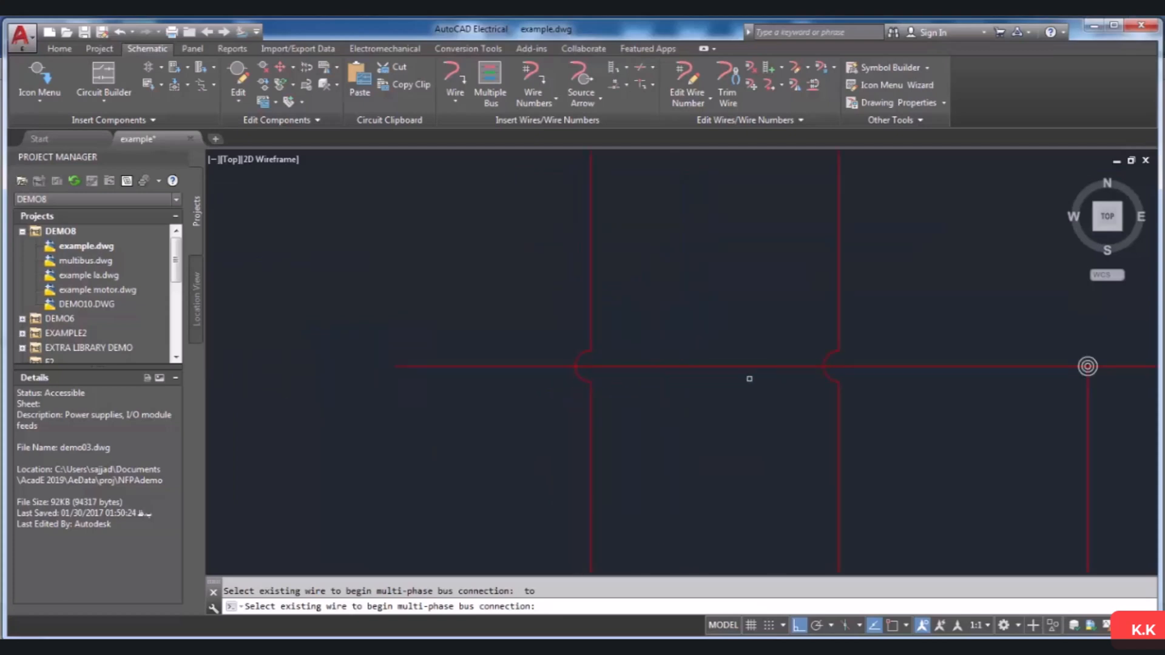
{"action": "scroll", "coordinate": [707, 365], "scroll_direction": "down", "scroll_amount": 5}
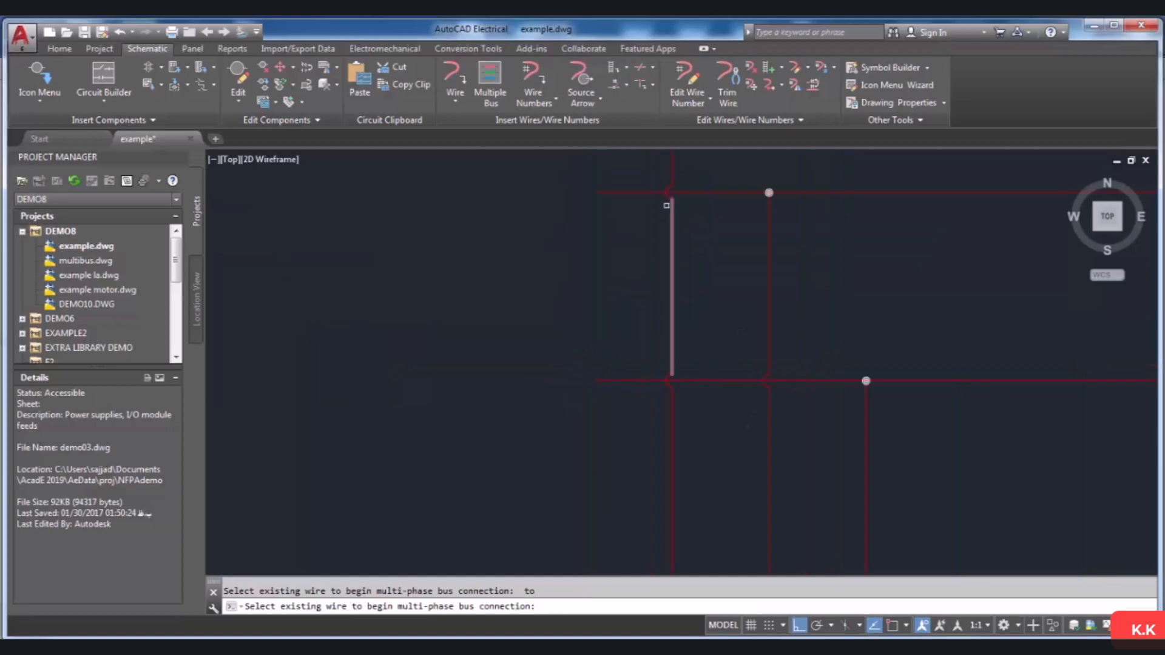
{"action": "scroll", "coordinate": [696, 295], "scroll_direction": "down", "scroll_amount": 2}
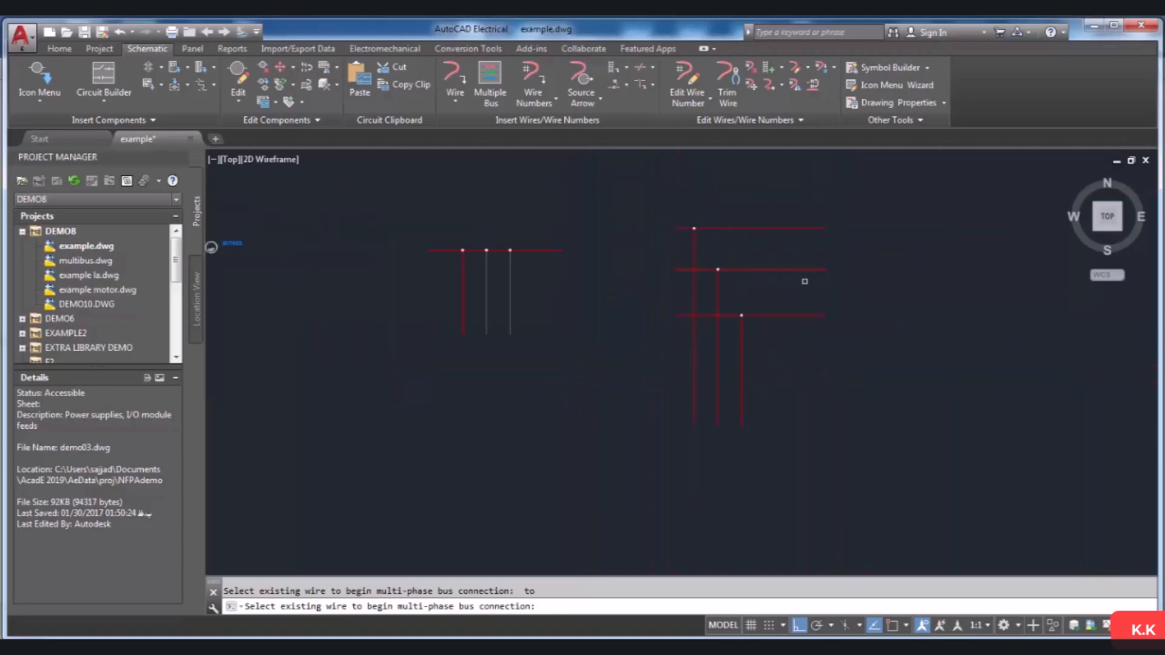
{"action": "scroll", "coordinate": [772, 314], "scroll_direction": "down", "scroll_amount": 1}
{"action": "scroll", "coordinate": [832, 289], "scroll_direction": "up", "scroll_amount": 2}
{"action": "key", "text": "Escape"}
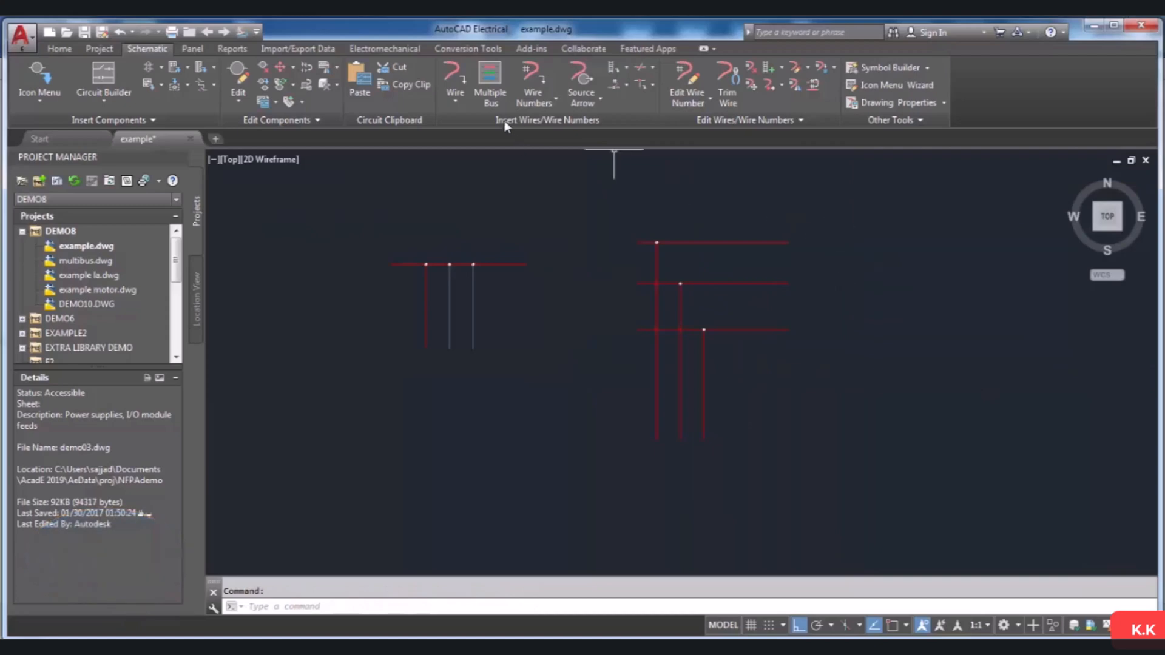
Draw a horizontal three-wire bus starting in empty space, to the right of the connected three-phase bus.
{"action": "left_click", "coordinate": [492, 82]}
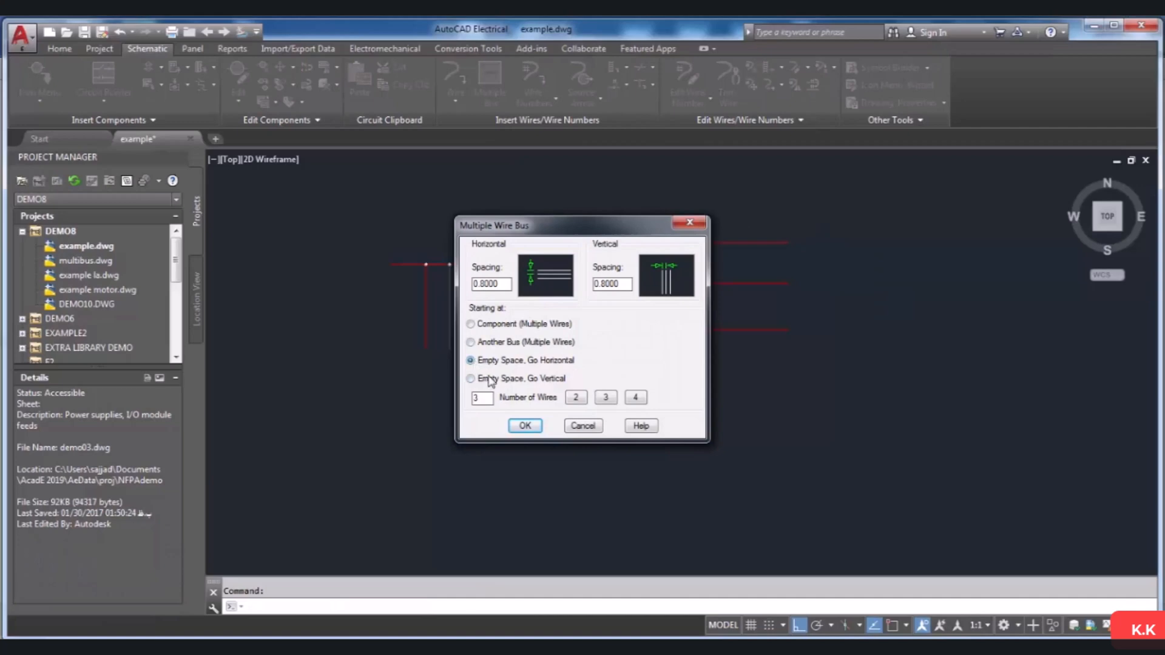
{"action": "left_click", "coordinate": [525, 426]}
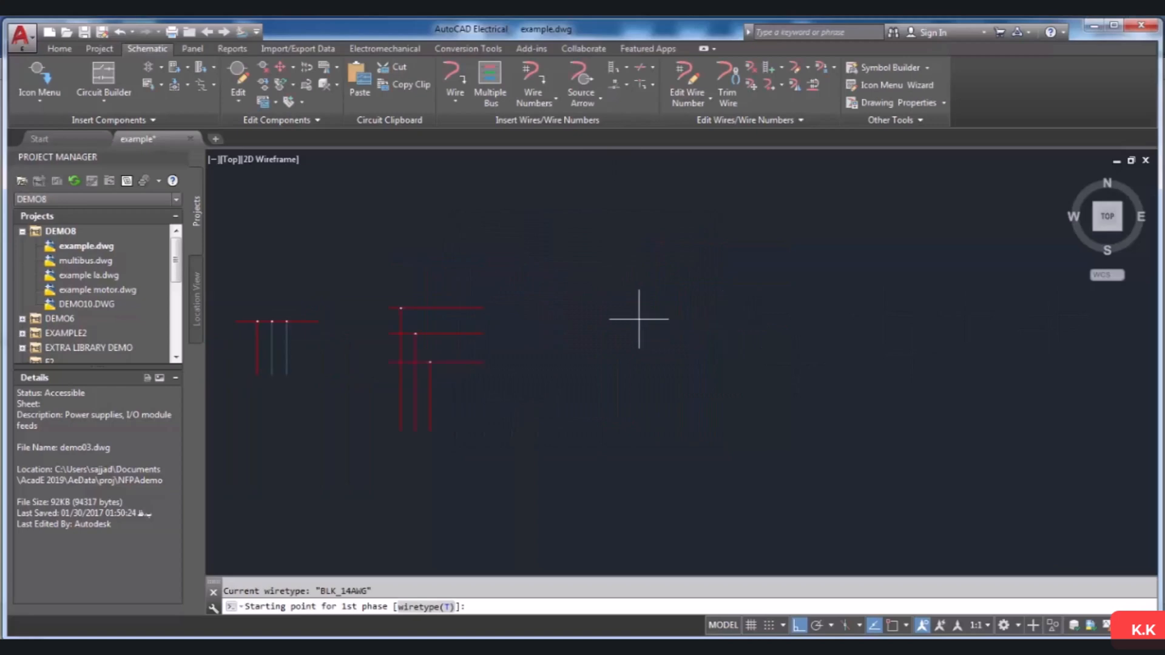
{"action": "left_click", "coordinate": [610, 307]}
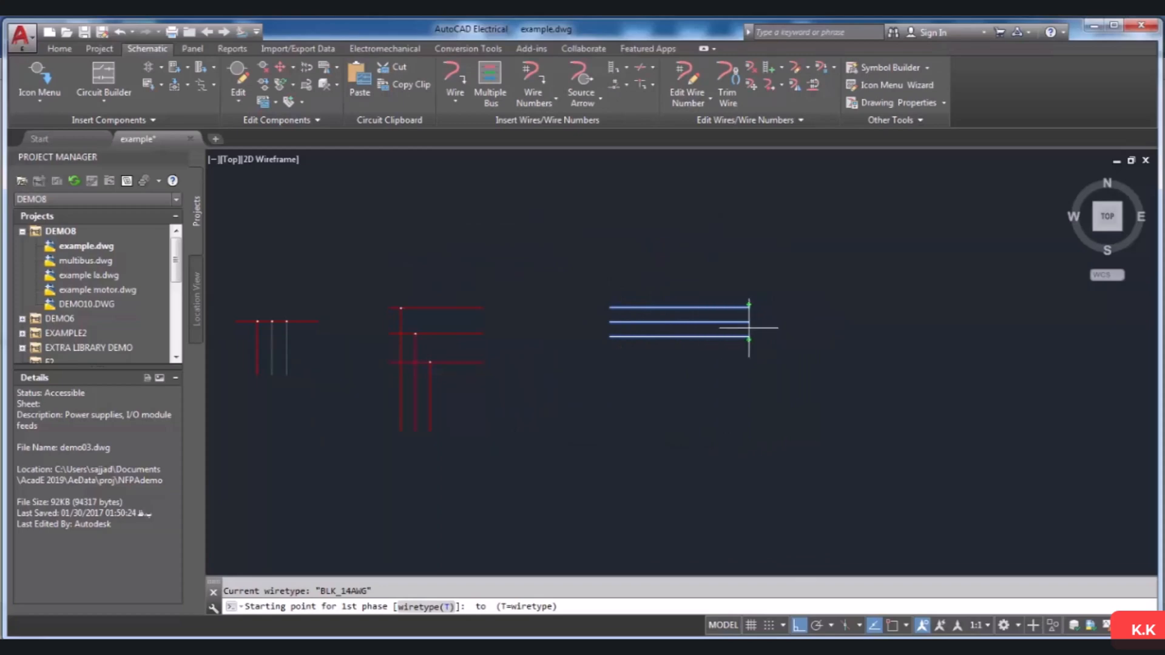
{"action": "scroll", "coordinate": [749, 328], "scroll_direction": "up", "scroll_amount": 2}
{"action": "left_click", "coordinate": [772, 320]}
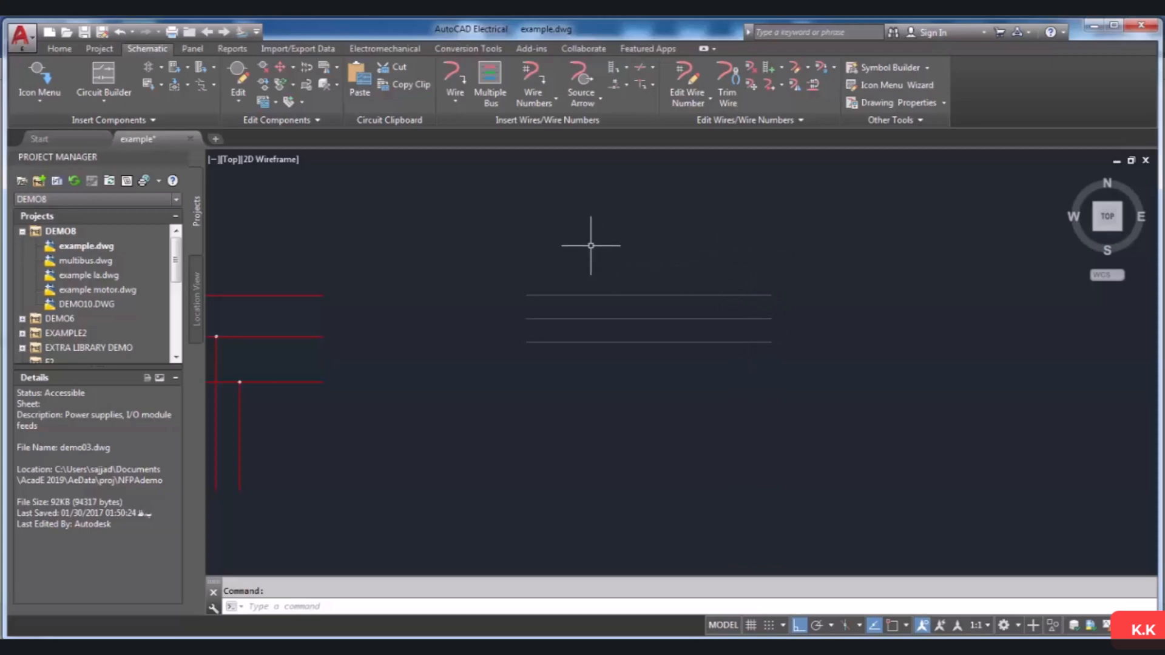
Draw a vertical three-wire bus starting in empty space, to the right of the new horizontal bus.
{"action": "left_click", "coordinate": [489, 82]}
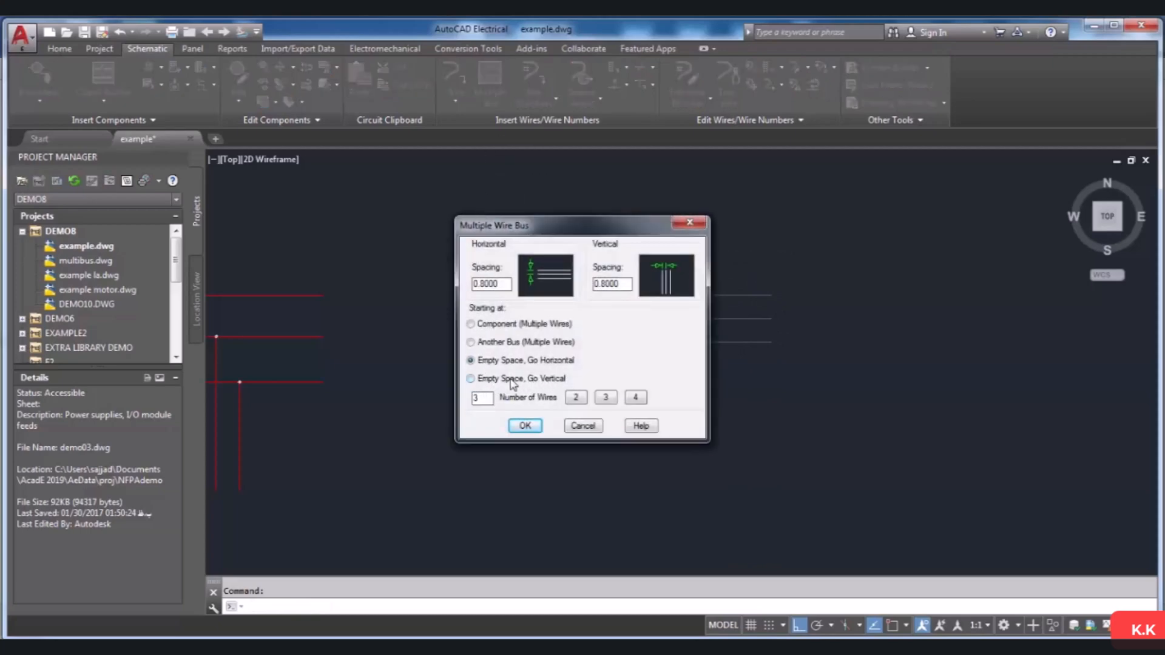
{"action": "left_click", "coordinate": [471, 379]}
{"action": "left_click", "coordinate": [525, 426]}
{"action": "left_click", "coordinate": [686, 318]}
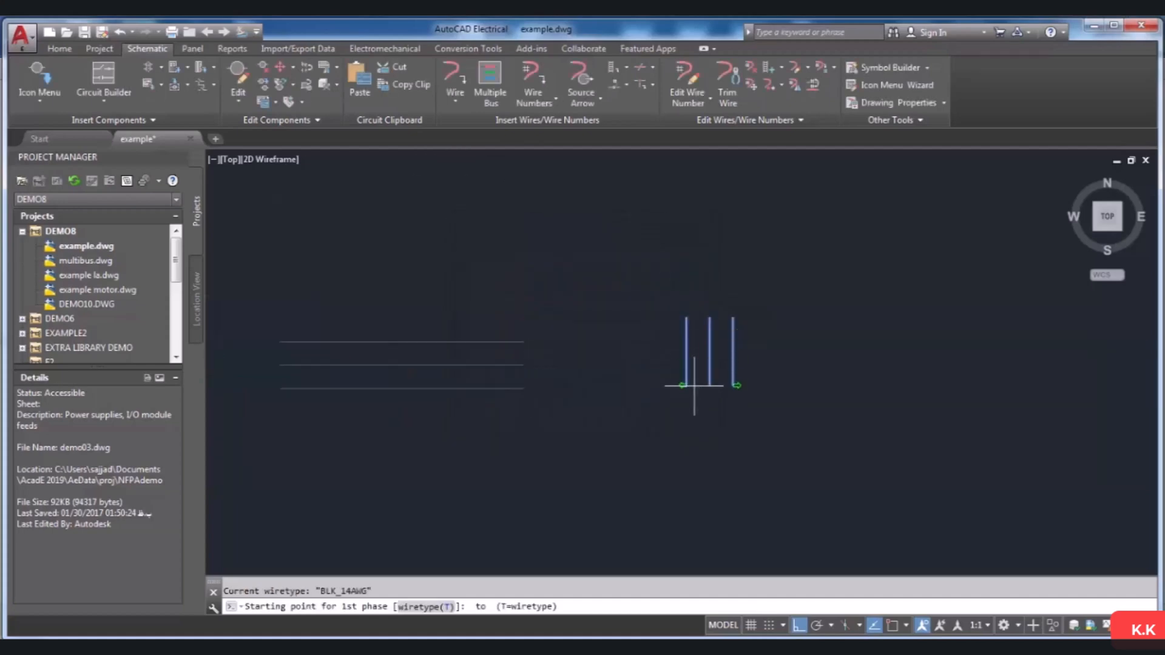
{"action": "left_click", "coordinate": [694, 443]}
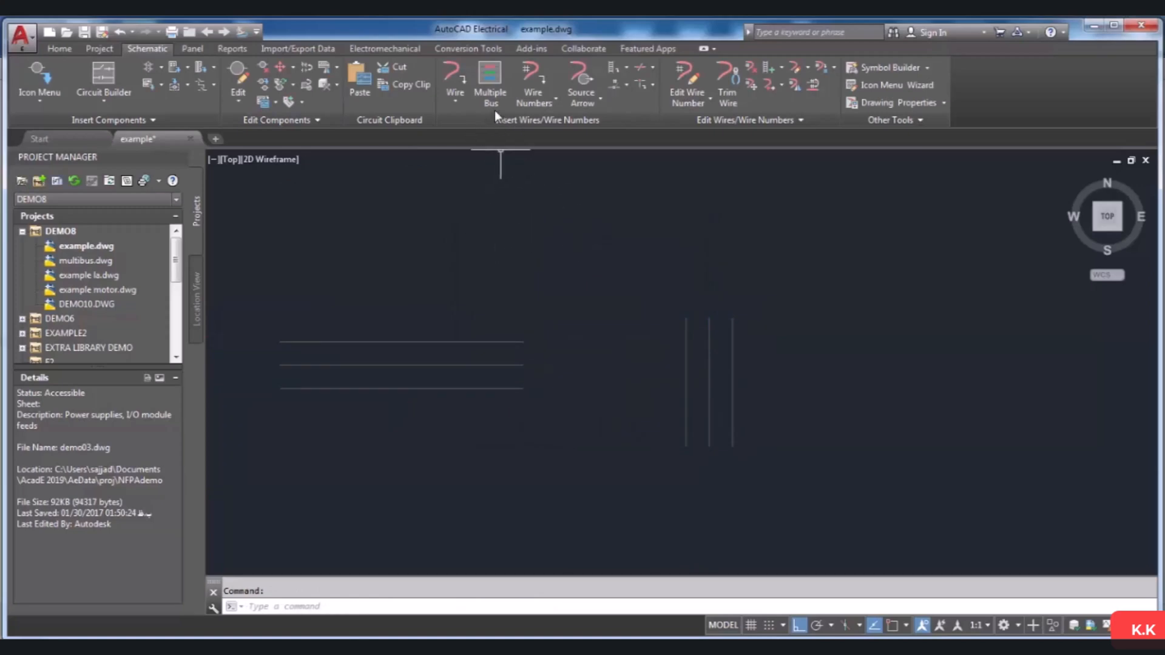
Try the 2, 3 and 4 wire-count presets and set up a vertical three-wire bus starting in empty space.
{"action": "left_click", "coordinate": [491, 78]}
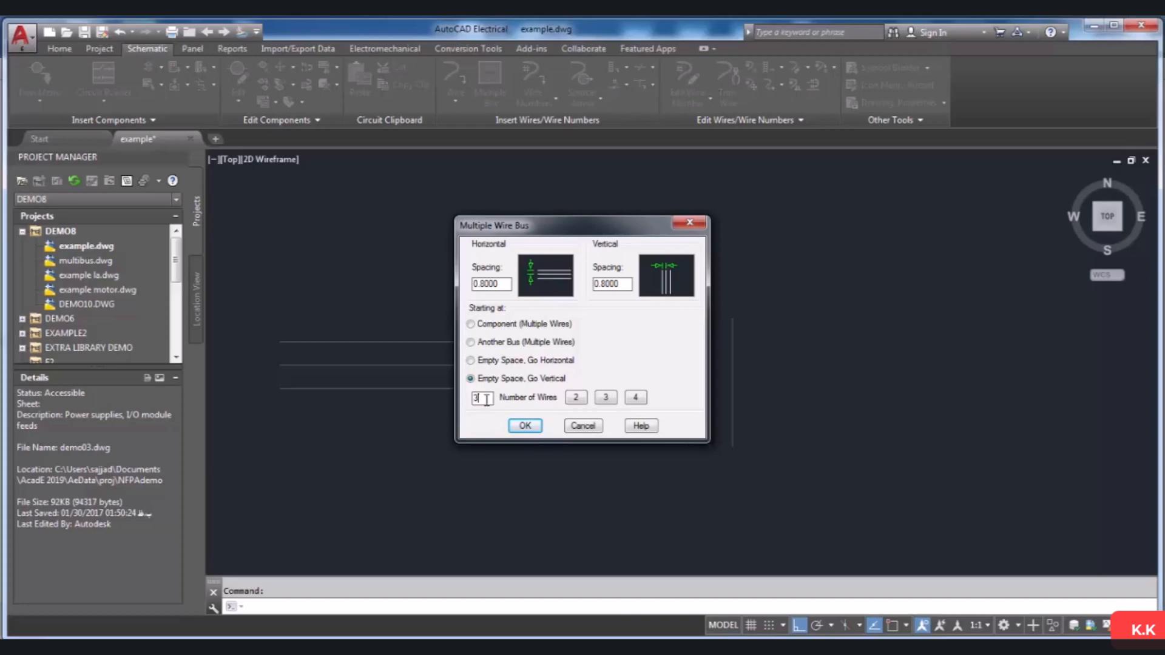
{"action": "left_click", "coordinate": [575, 397]}
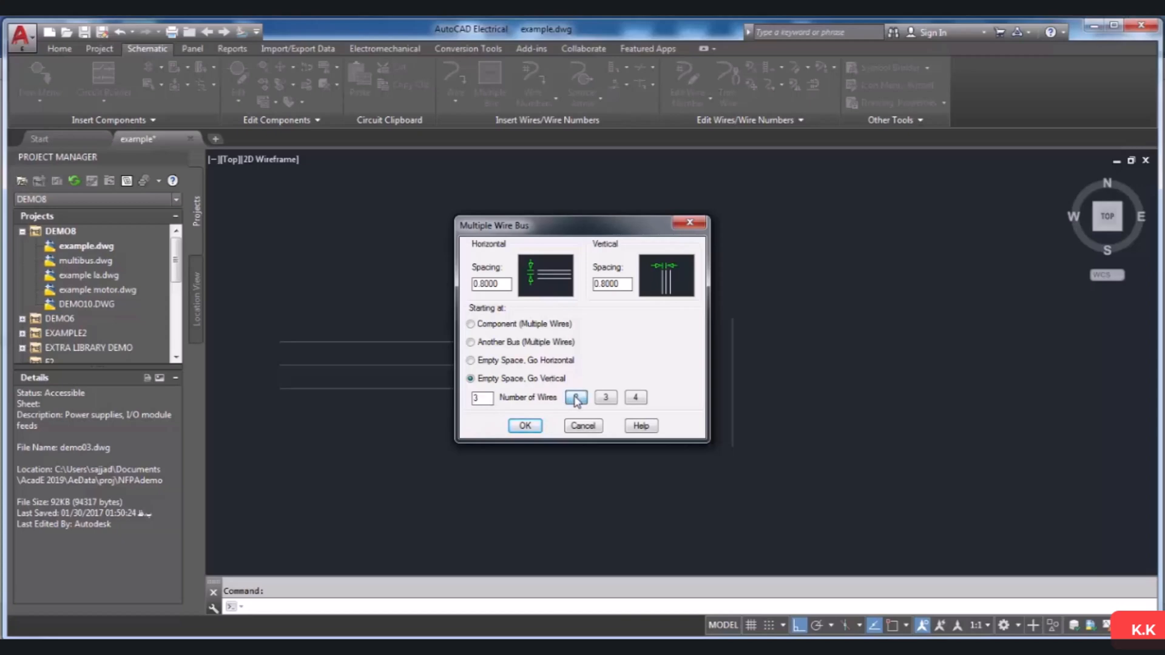
{"action": "left_click", "coordinate": [606, 398]}
{"action": "left_click", "coordinate": [637, 401]}
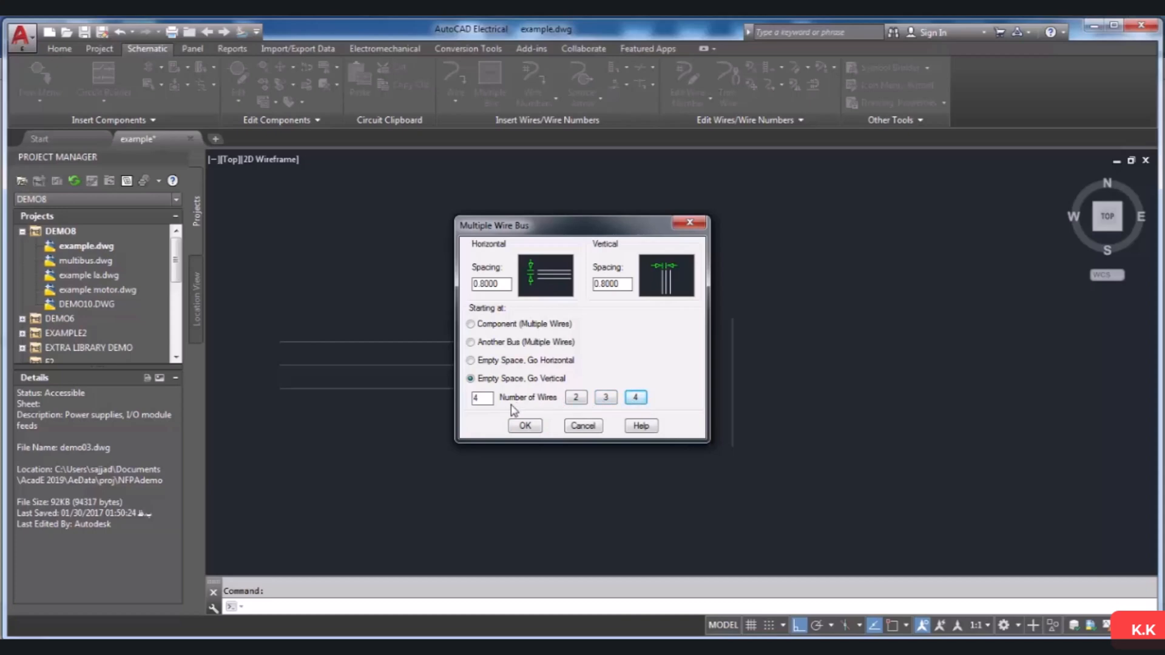
{"action": "left_click", "coordinate": [605, 398]}
{"action": "left_click", "coordinate": [525, 426]}
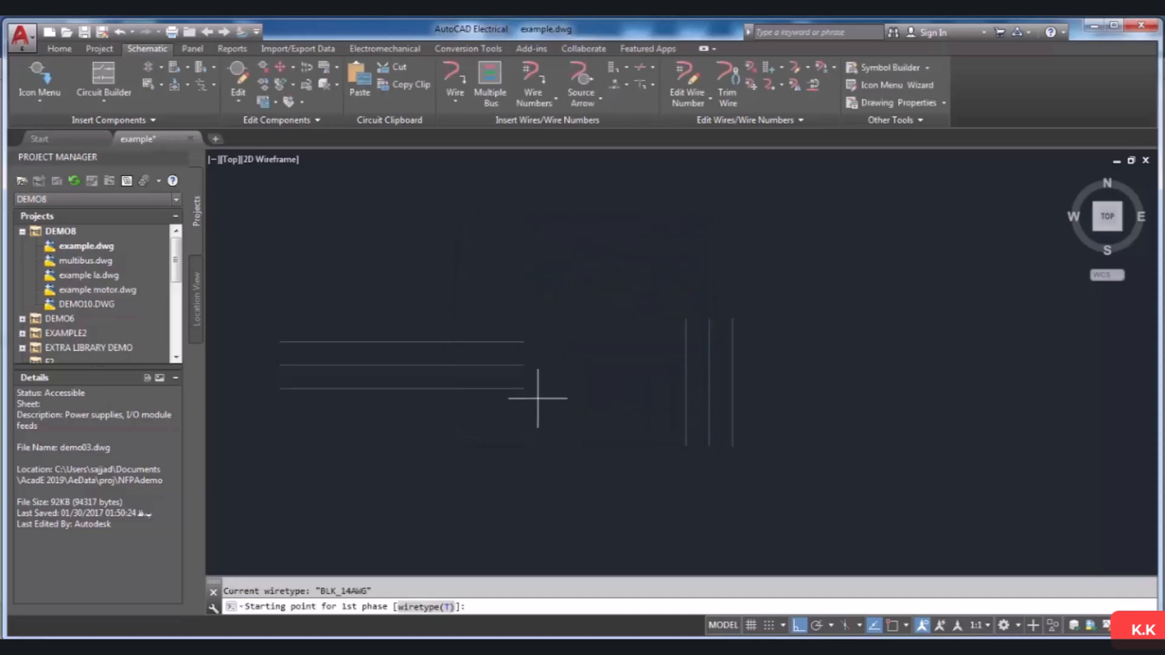